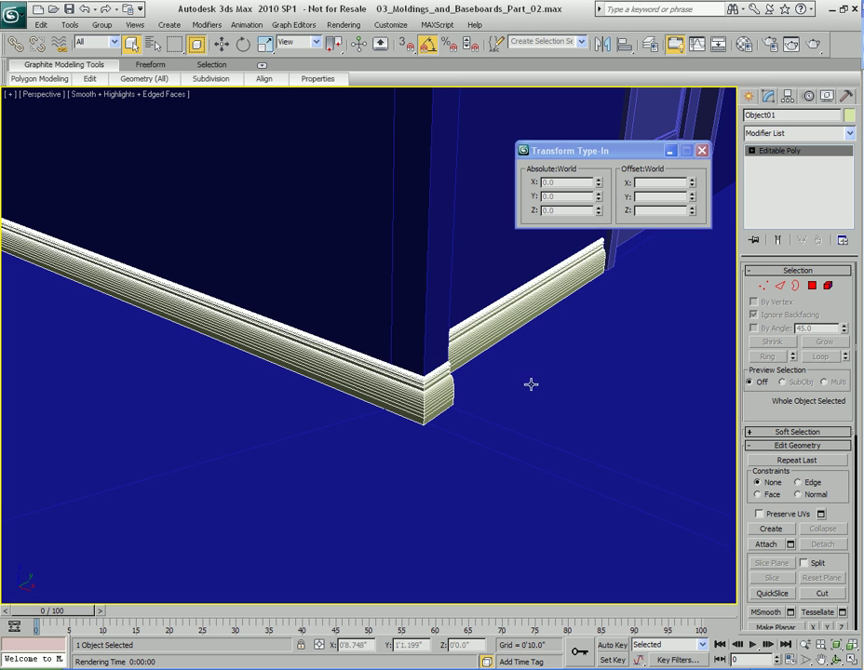
Step: Rename the selected baseboard object to 1st Floor Baseboards in its object properties
middle_drag(486, 380, 534, 332)
scroll(587, 360, down, 8)
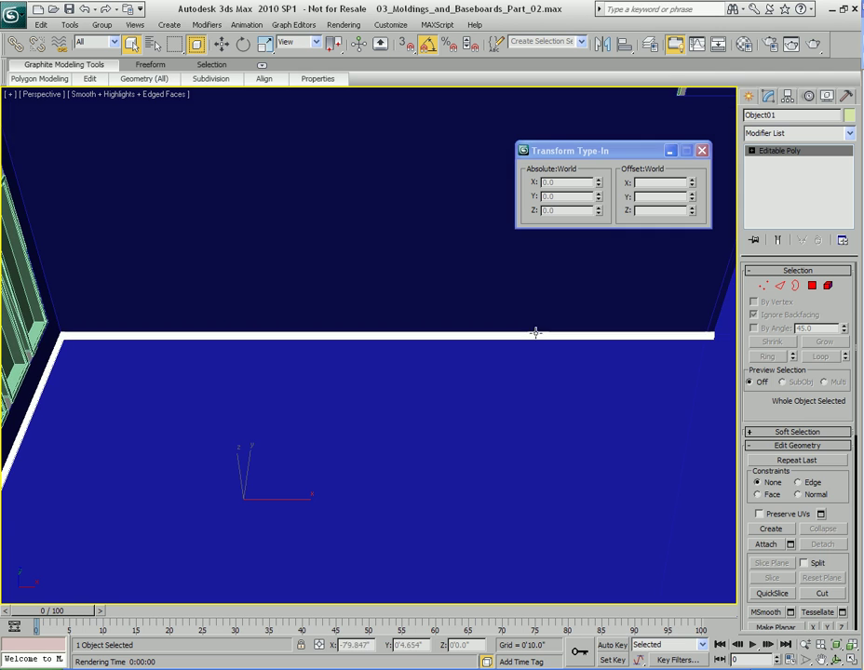
right_click(403, 336)
click(466, 381)
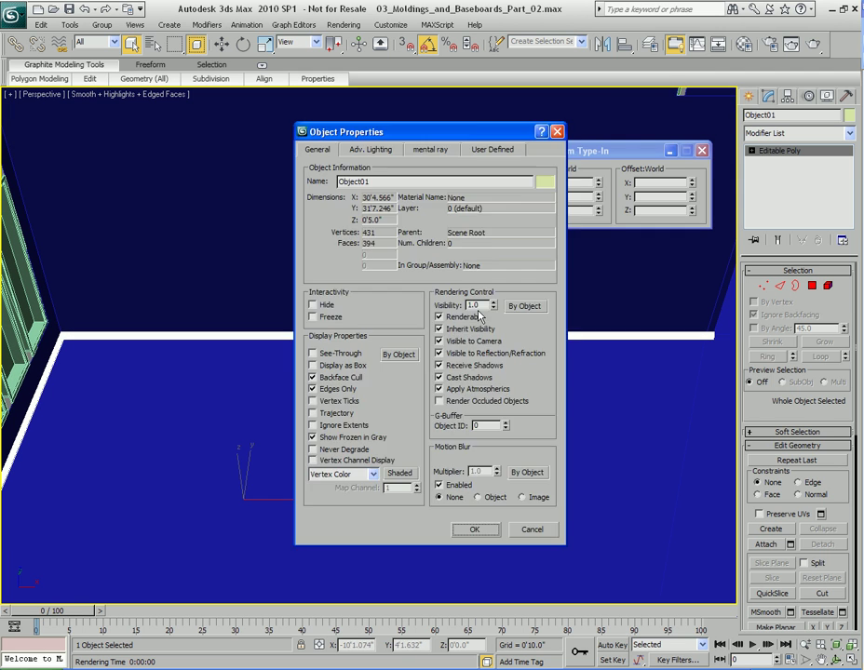
double_click(466, 180)
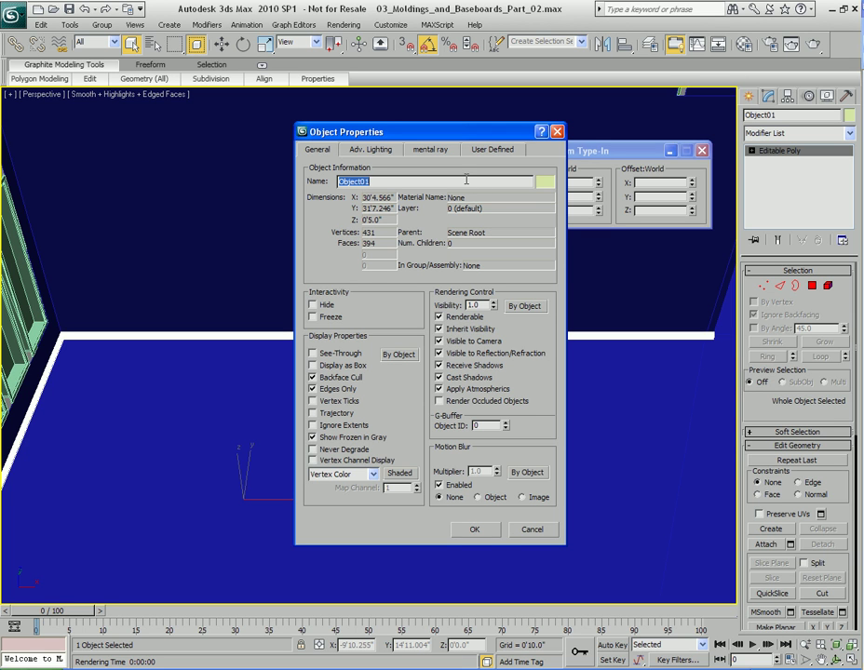
text(1st Floor Baseboards)
key(Return)
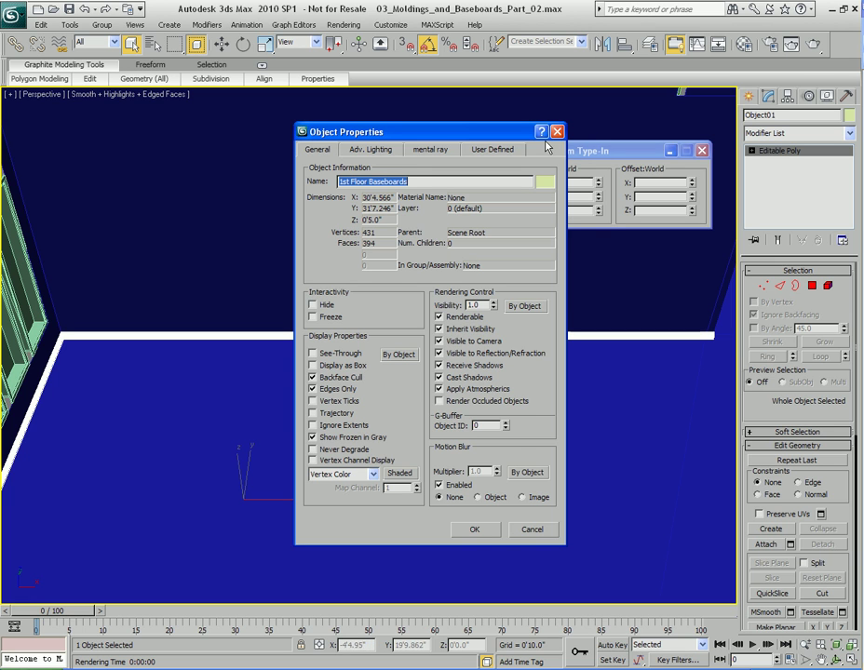
click(472, 530)
Step: Select all the horizontal edges along the long straight run of the baseboard
key(2)
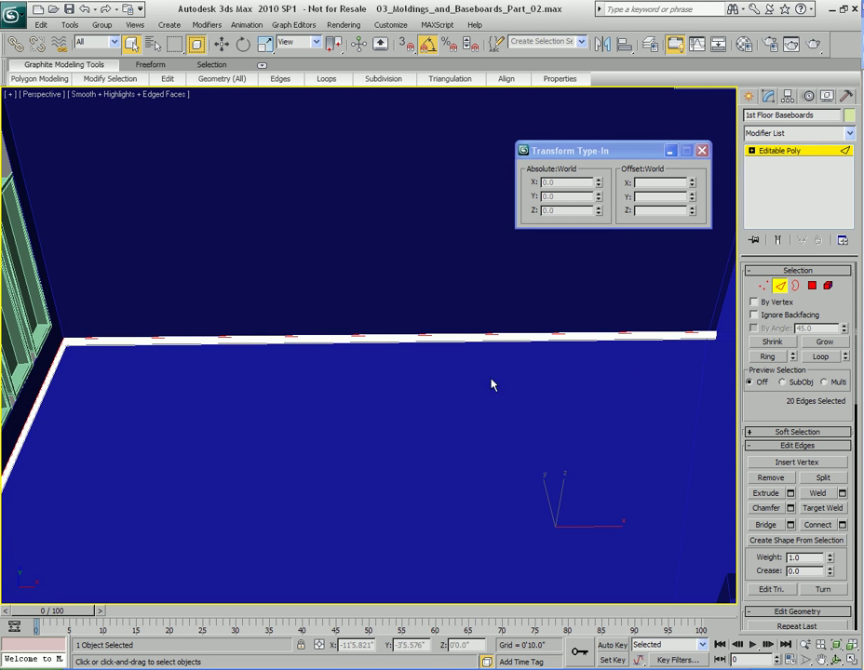
middle_drag(539, 364, 450, 393)
drag(369, 306, 514, 322)
middle_drag(459, 395, 483, 409)
scroll(468, 398, up, 5)
scroll(483, 409, up, 3)
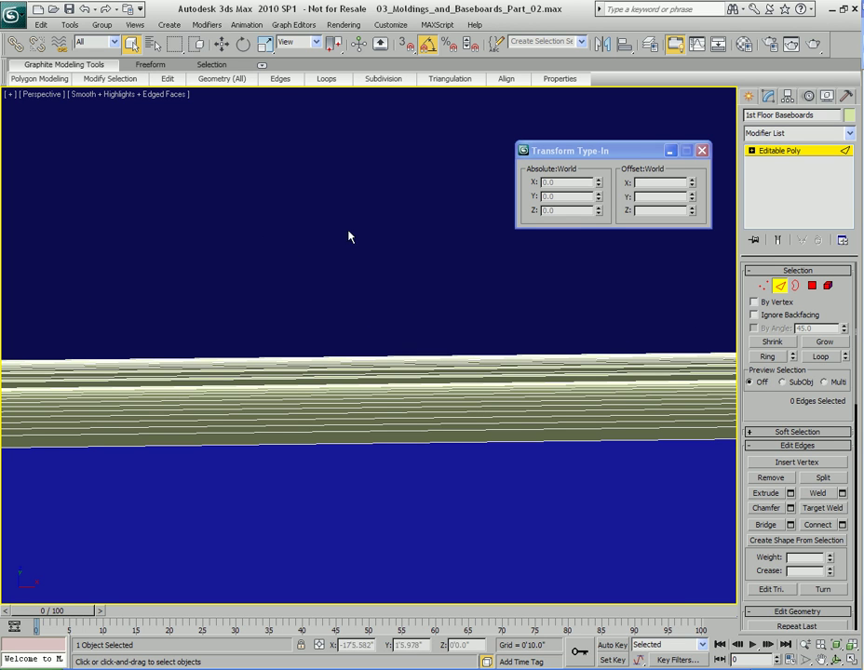
scroll(412, 318, down, 5)
scroll(412, 319, down, 2)
drag(353, 253, 474, 383)
middle_drag(211, 313, 461, 307)
Step: Connect the selected edges with 2 segments and a pinch of -83
right_click(418, 313)
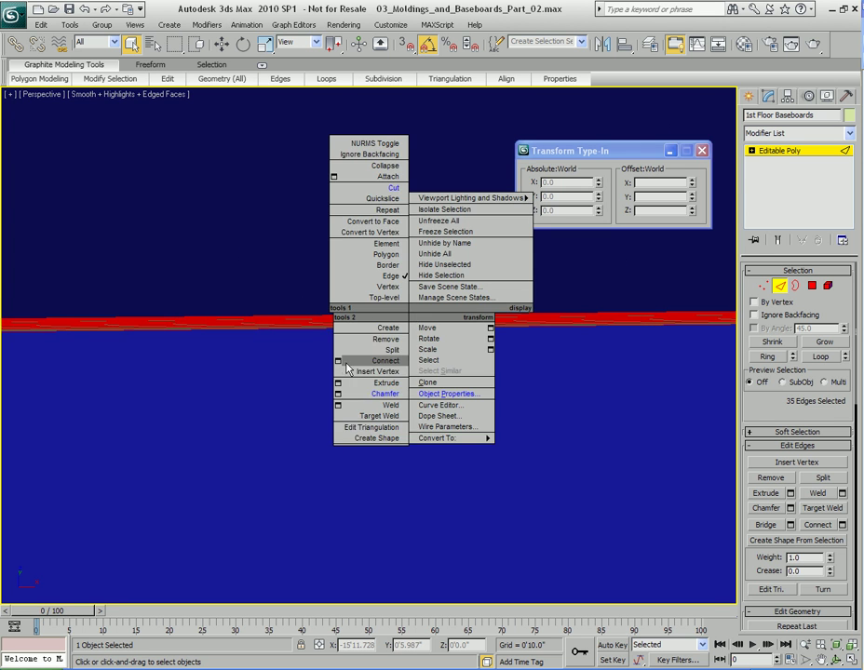
click(339, 362)
click(423, 321)
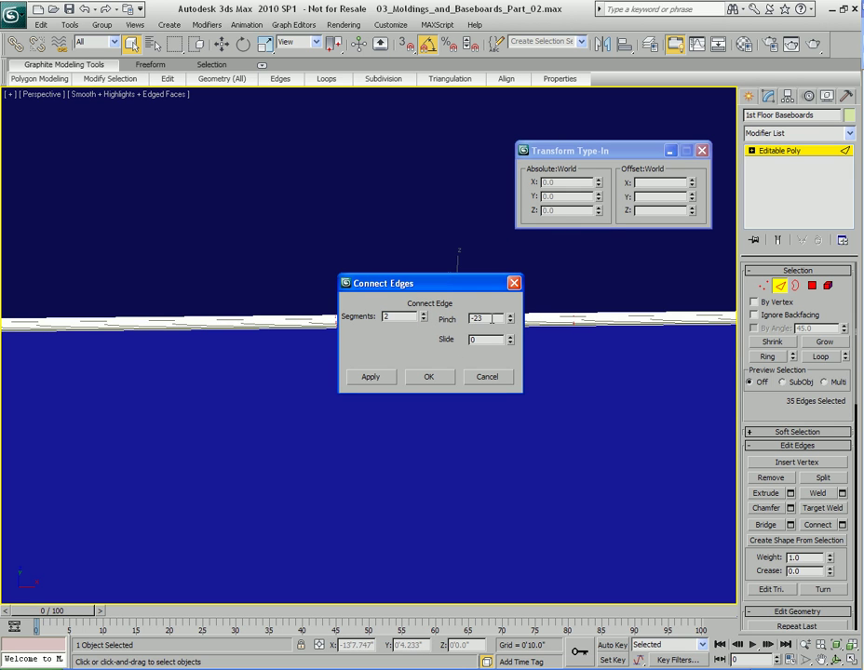
drag(448, 285, 263, 101)
middle_drag(419, 317, 546, 363)
drag(428, 299, 558, 440)
middle_drag(558, 439, 272, 398)
middle_drag(396, 392, 365, 367)
scroll(347, 391, up, 3)
middle_drag(63, 368, 168, 381)
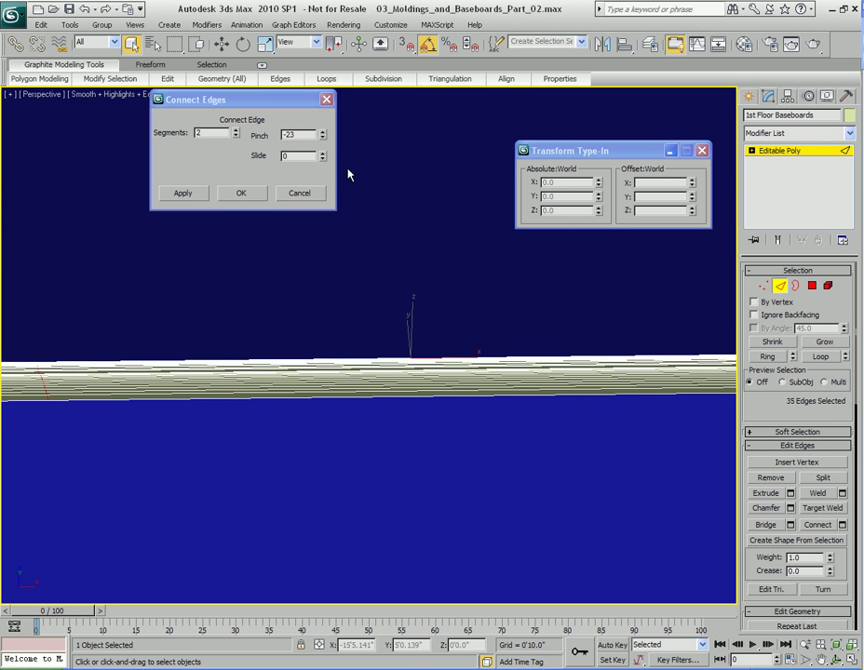
drag(321, 140, 315, 207)
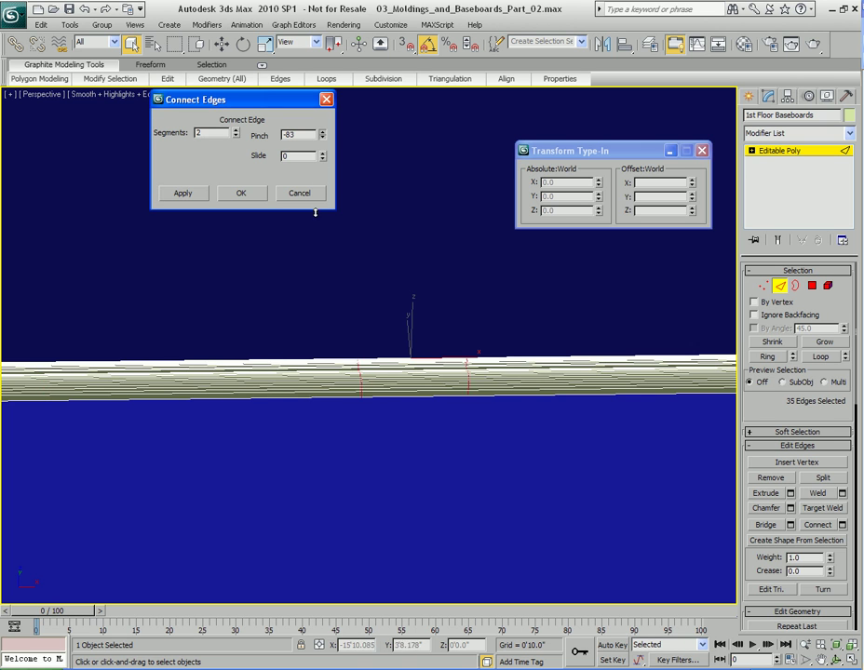
click(246, 196)
Step: Select the baseboard polygons between the two new edge loops
middle_drag(501, 403, 436, 418)
scroll(459, 397, up, 3)
scroll(436, 418, down, 2)
middle_drag(424, 342, 436, 411)
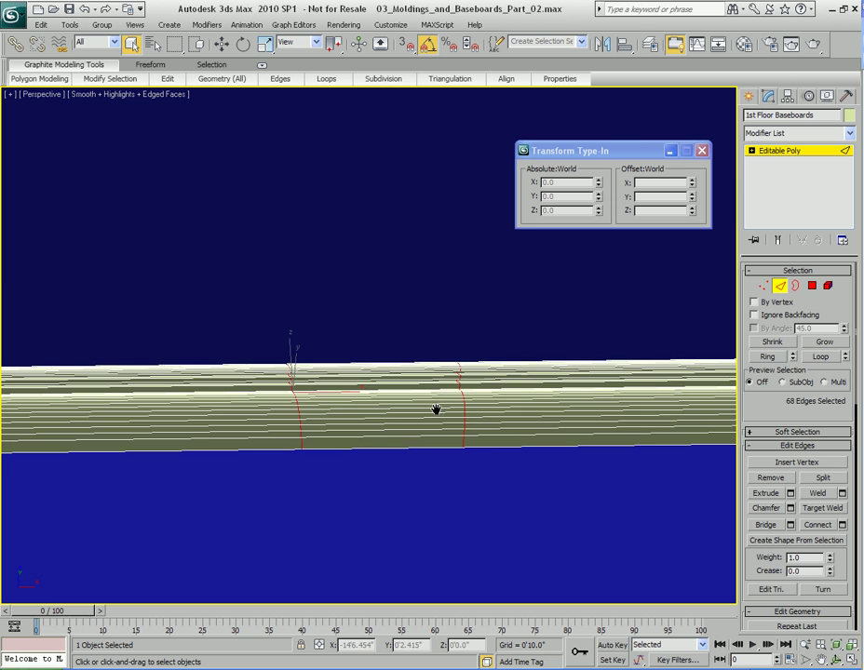
key(4)
drag(361, 317, 462, 547)
middle_drag(422, 518, 437, 500)
drag(351, 271, 457, 490)
scroll(447, 474, up, 3)
alt+middle_drag(447, 474, 436, 411)
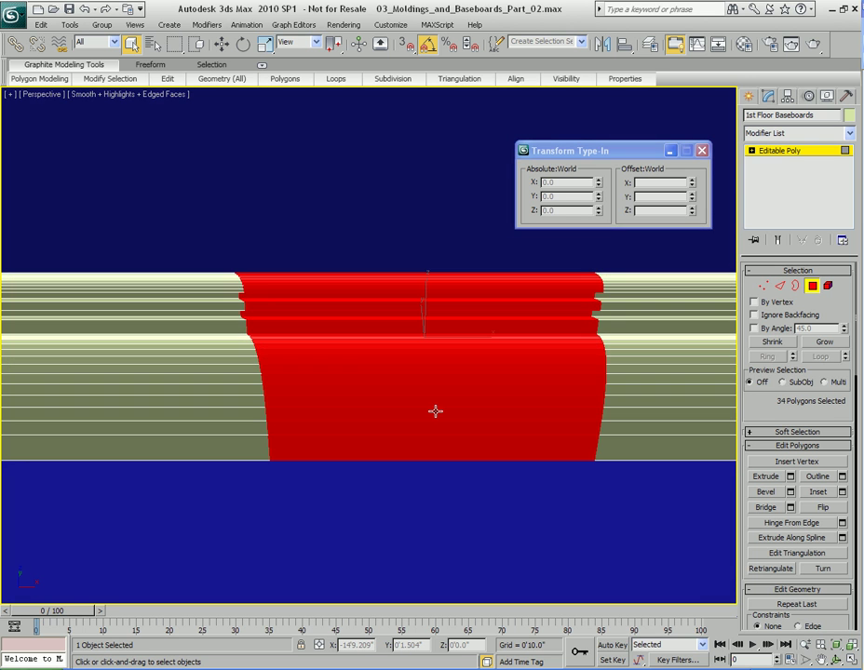
Step: Select the whole edge loop at the left end of the short baseboard section
key(2)
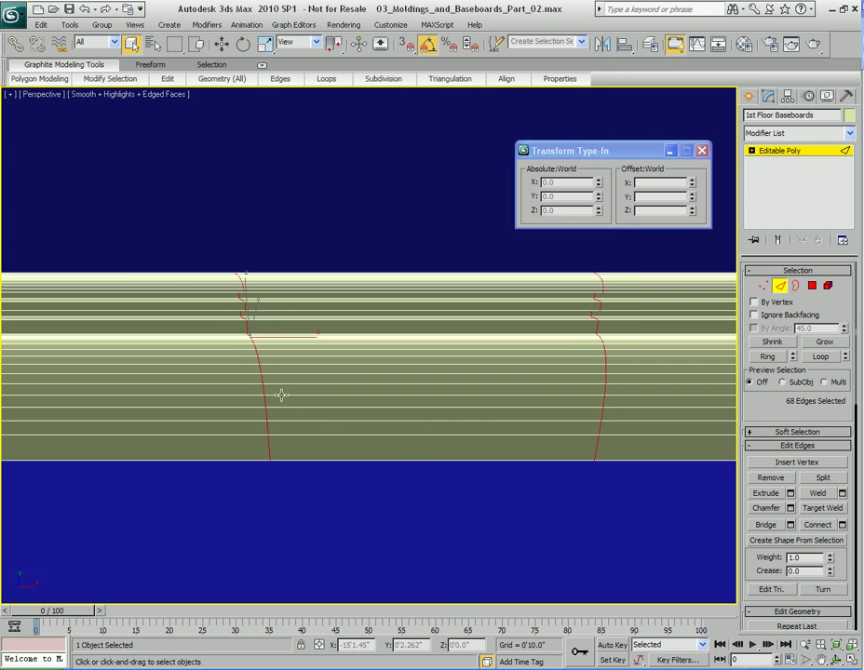
click(264, 388)
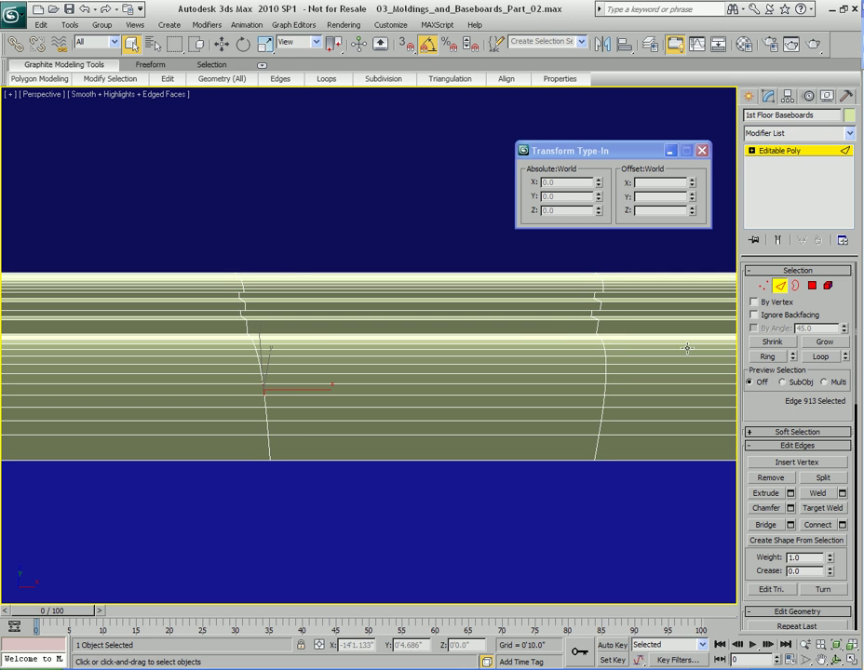
click(823, 357)
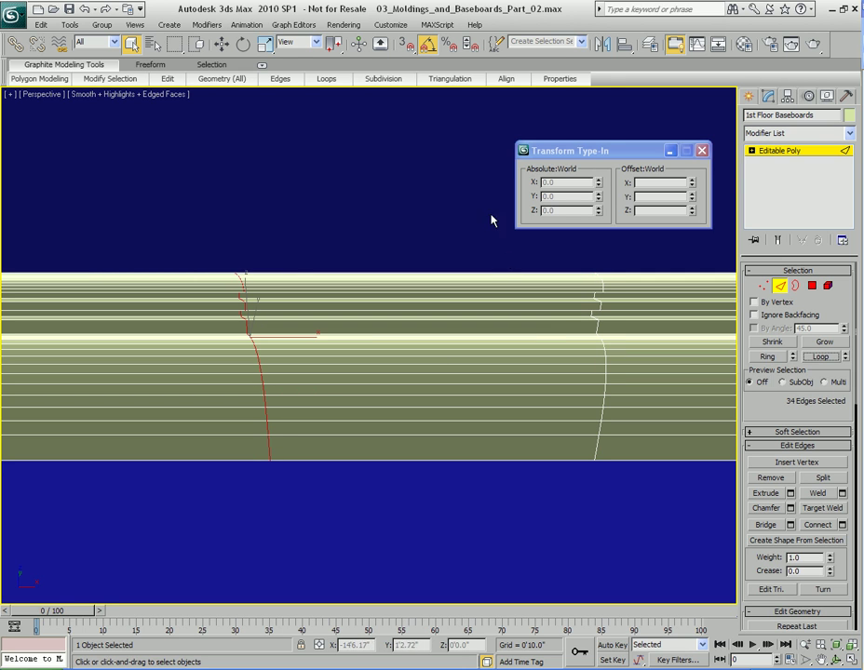
mouse_move(506, 80)
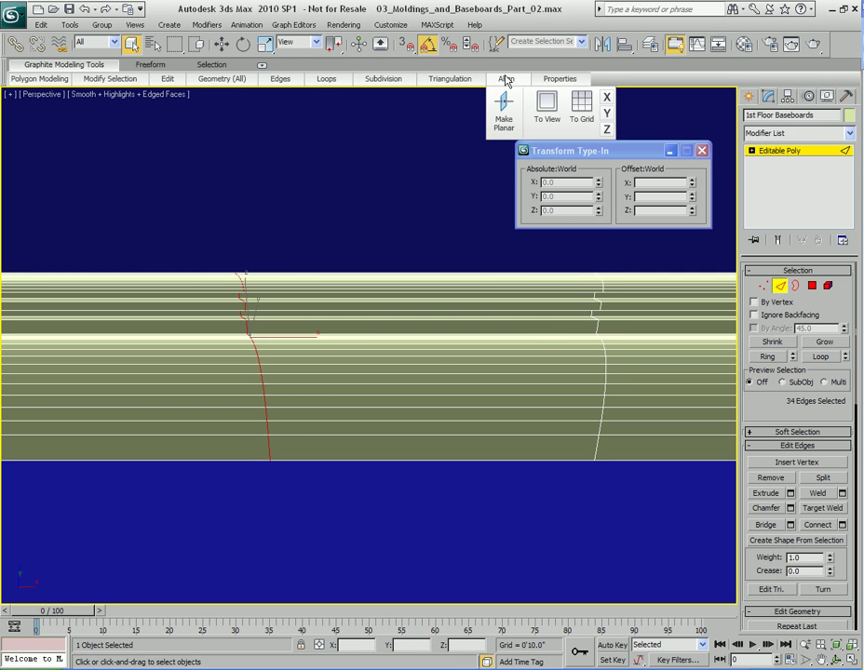
click(607, 114)
middle_drag(326, 324, 333, 297)
key(ctrl+z)
Step: Flatten the selected edge loop along the X axis
mouse_move(506, 79)
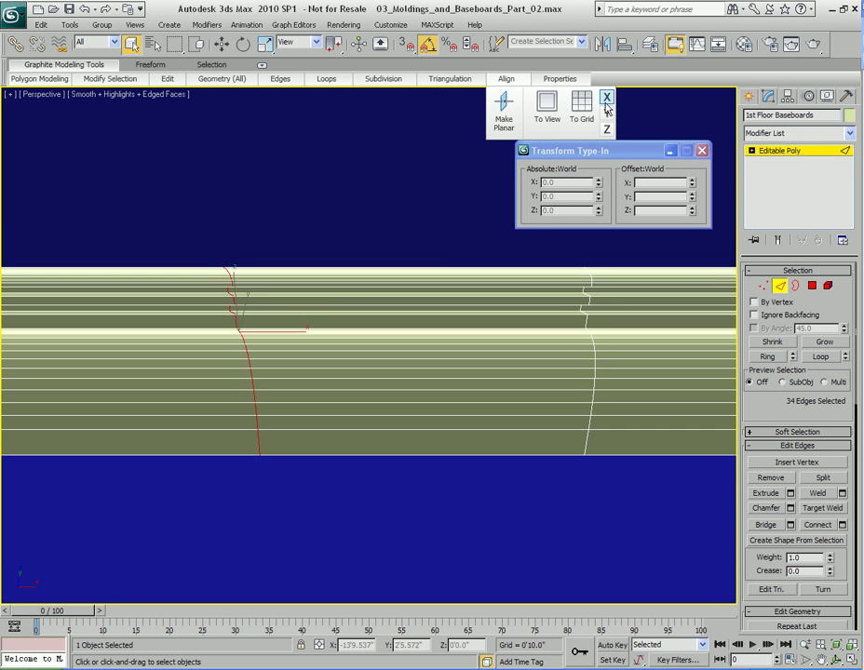
click(606, 97)
middle_drag(337, 369, 279, 369)
Step: Select the edge loop at the other end of the short section and flatten it along the X axis
click(534, 359)
click(535, 370)
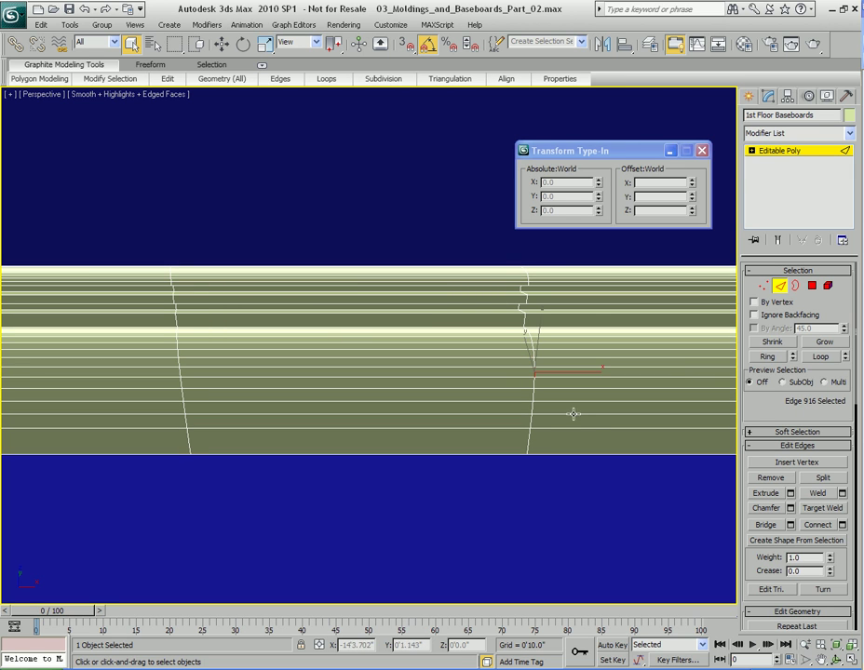
click(819, 356)
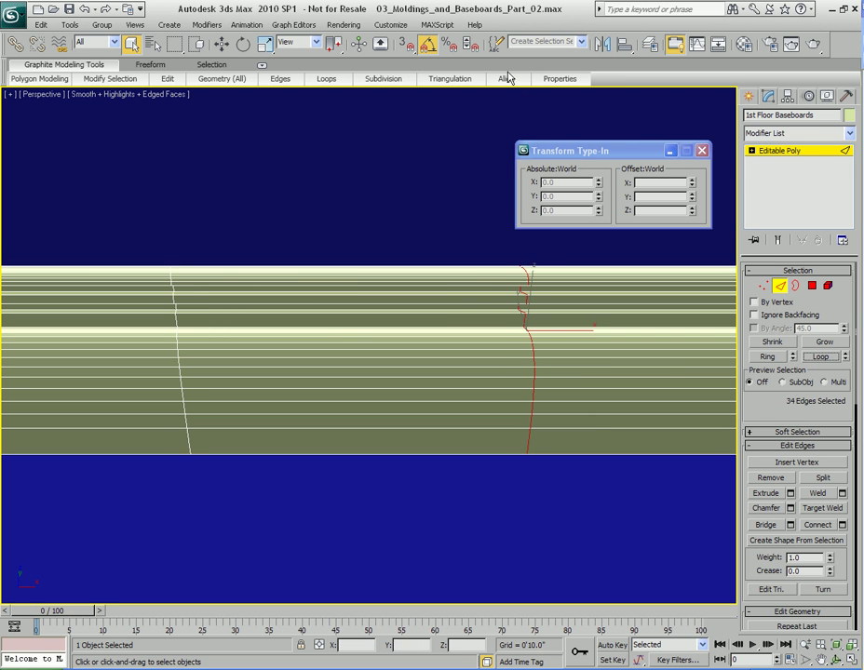
mouse_move(509, 82)
click(607, 97)
middle_drag(396, 338, 444, 315)
alt+middle_drag(545, 295, 503, 312)
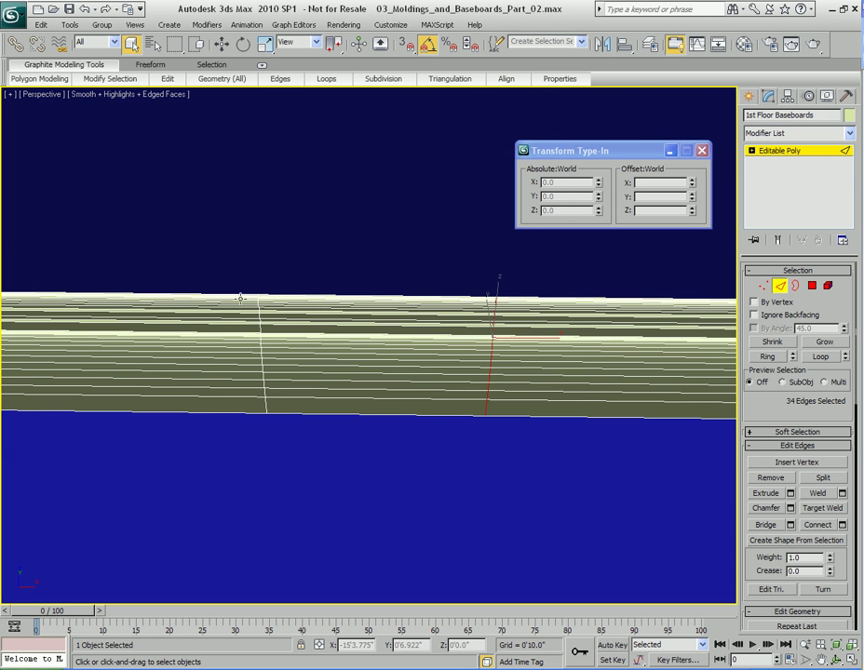
Step: Detach the polygons between the two loops as a clone named Object01
key(4)
alt+middle_drag(373, 325, 424, 316)
mouse_move(222, 79)
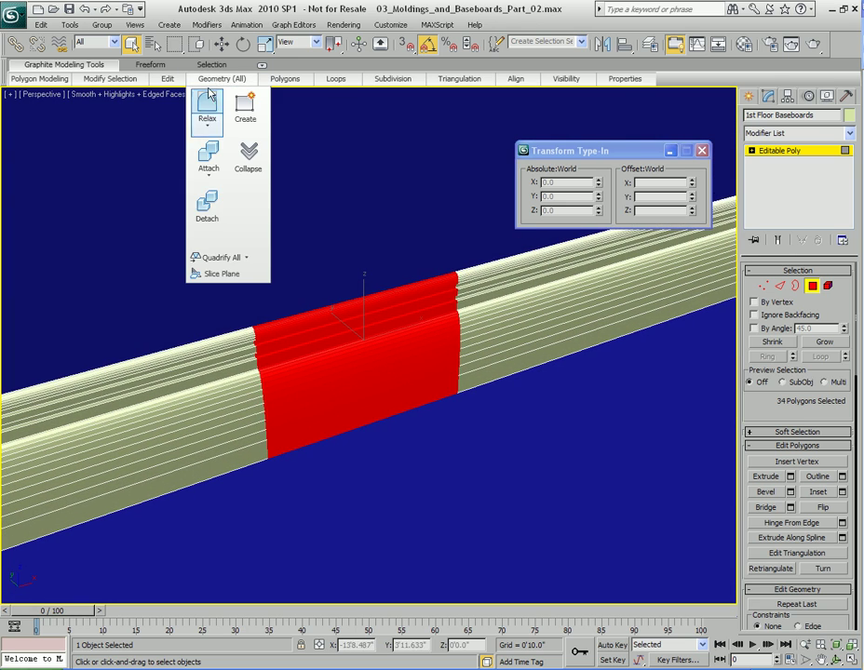
click(206, 207)
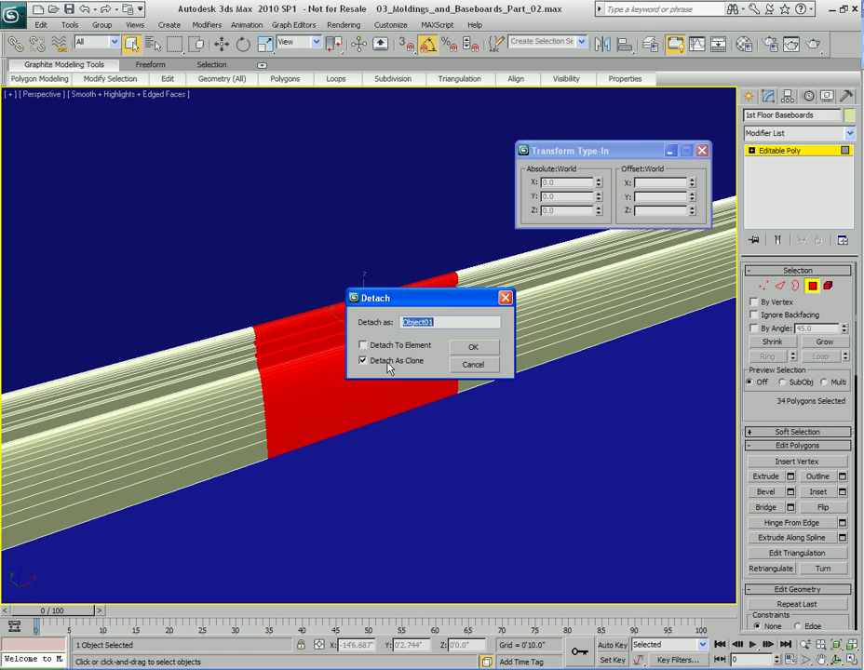
click(474, 351)
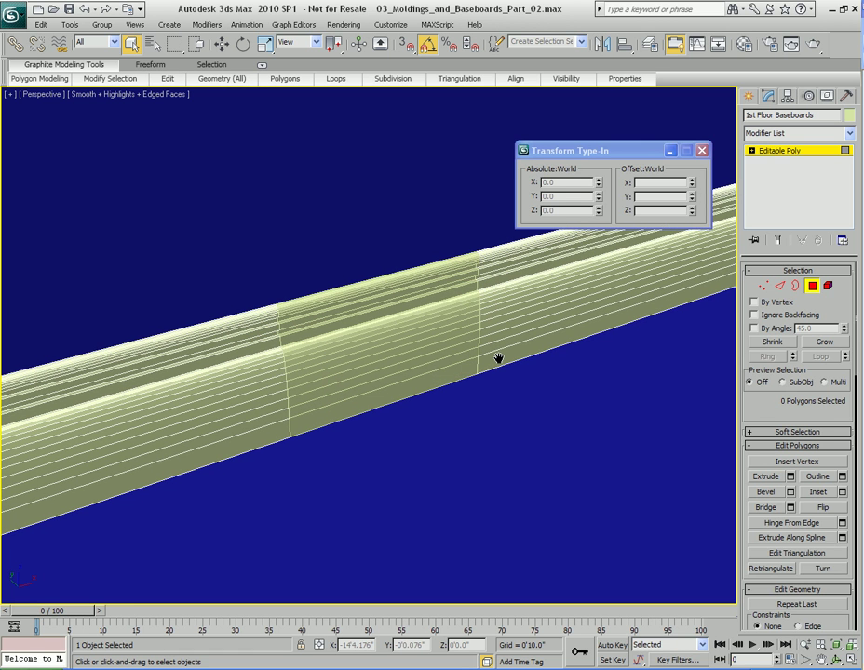
Step: Select the detached baseboard piece as an object and center its pivot to the object
click(437, 290)
alt+middle_drag(446, 333, 458, 369)
scroll(475, 342, down, 2)
key(w)
scroll(475, 342, down, 6)
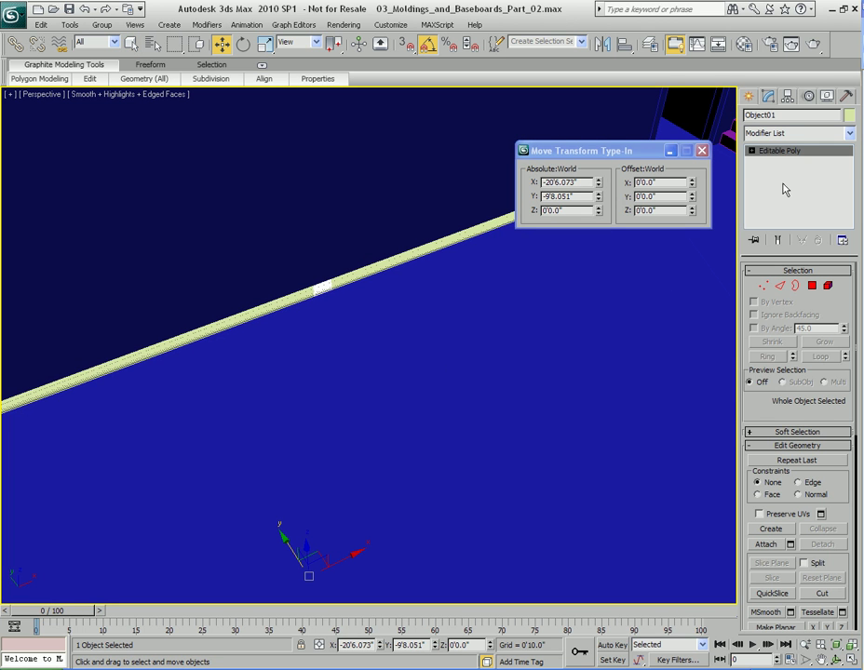
click(807, 97)
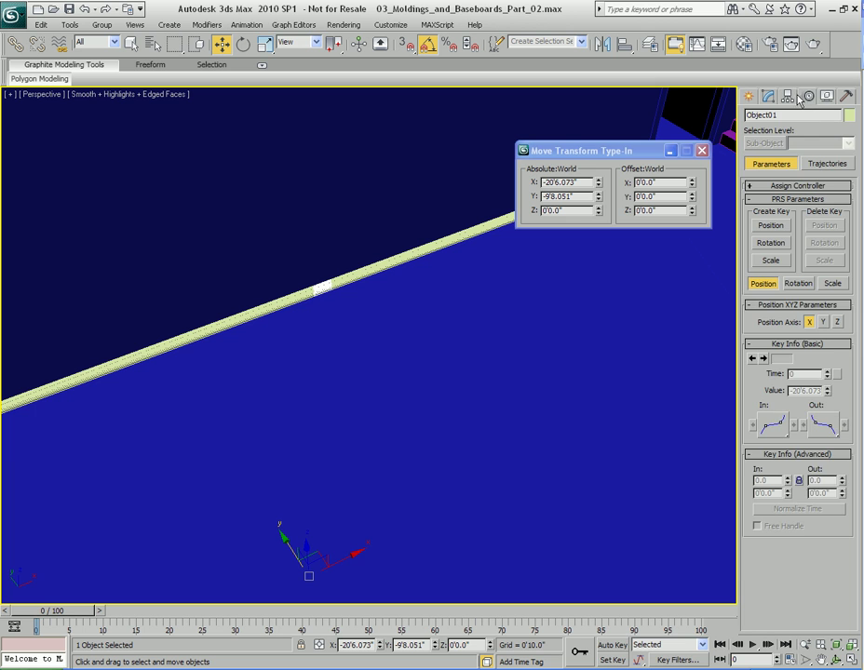
click(788, 96)
click(799, 182)
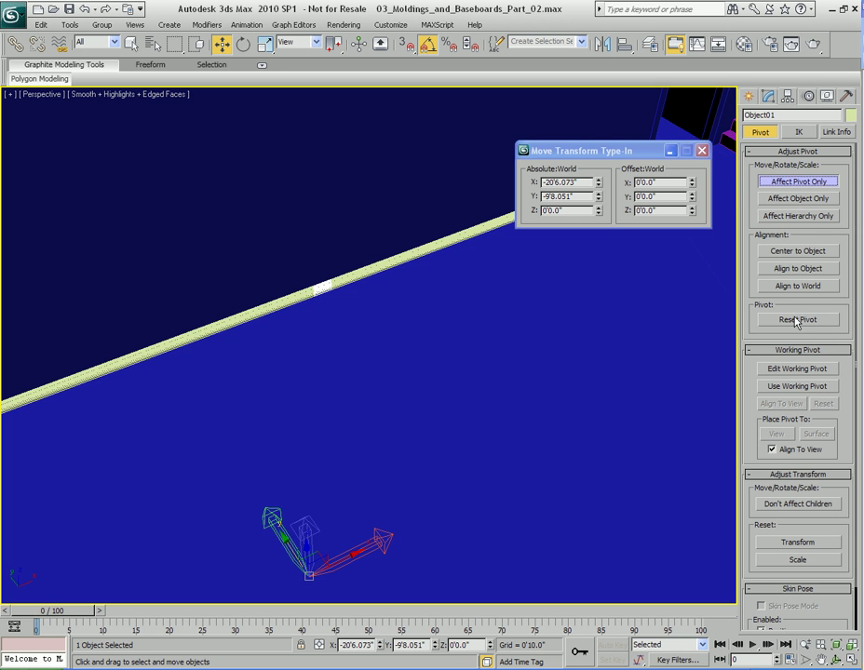
click(798, 256)
click(795, 185)
Step: Move the piece out from the wall to about Y -0'6.777" and past the baseboard's end to about X 2'2.301"
scroll(391, 349, up, 4)
middle_drag(372, 352, 542, 387)
scroll(513, 290, up, 5)
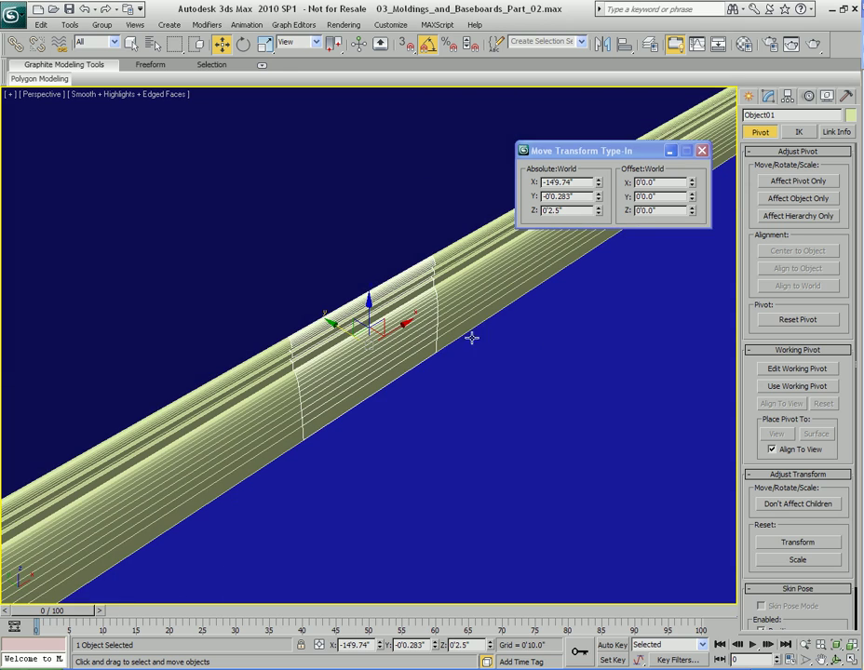
drag(345, 329, 472, 405)
alt+middle_drag(543, 382, 465, 363)
scroll(490, 373, down, 4)
drag(261, 357, 671, 406)
middle_drag(670, 407, 248, 291)
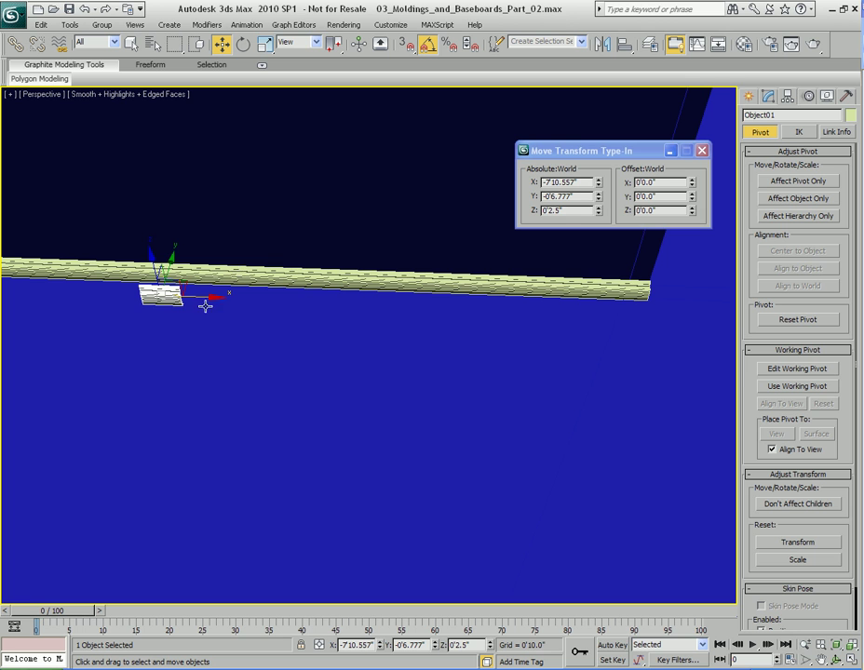
drag(203, 298, 648, 313)
middle_drag(648, 313, 248, 352)
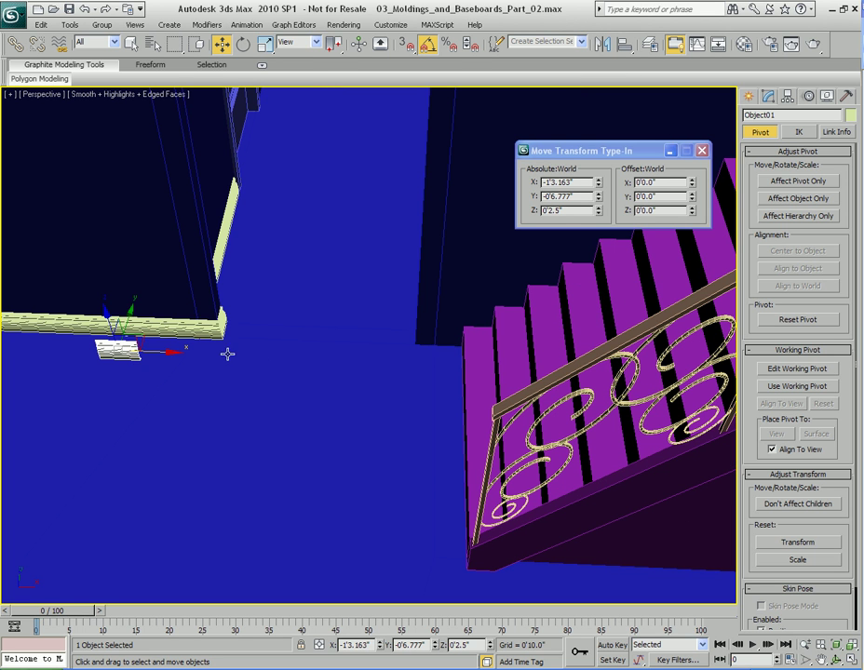
drag(154, 354, 362, 356)
Step: Move the piece along Y into the hallway, to about Y 2'0.612"
alt+middle_drag(362, 356, 348, 343)
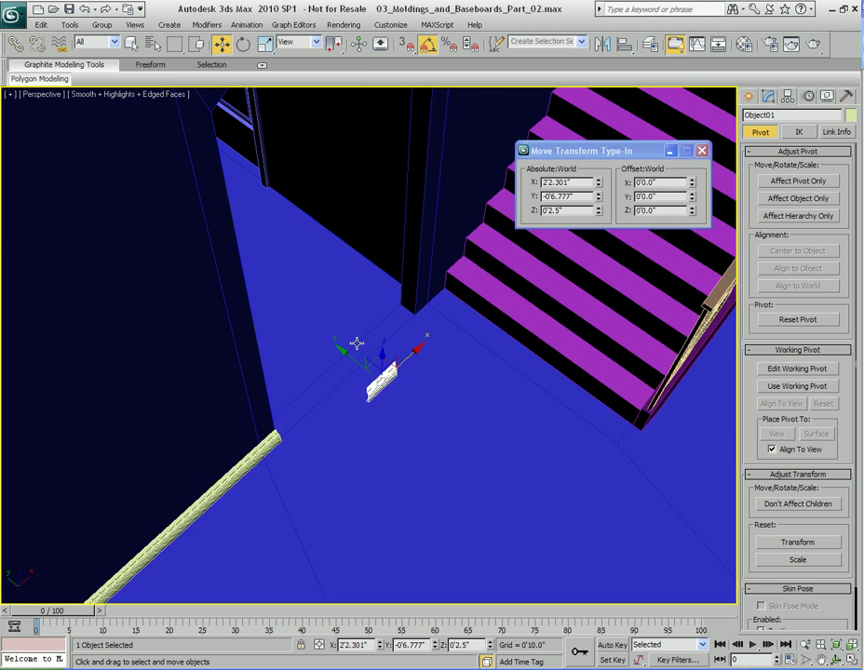
scroll(298, 369, up, 3)
middle_drag(298, 369, 371, 335)
drag(419, 337, 233, 213)
middle_drag(365, 235, 457, 298)
alt+middle_drag(456, 298, 412, 295)
alt+middle_drag(378, 355, 482, 315)
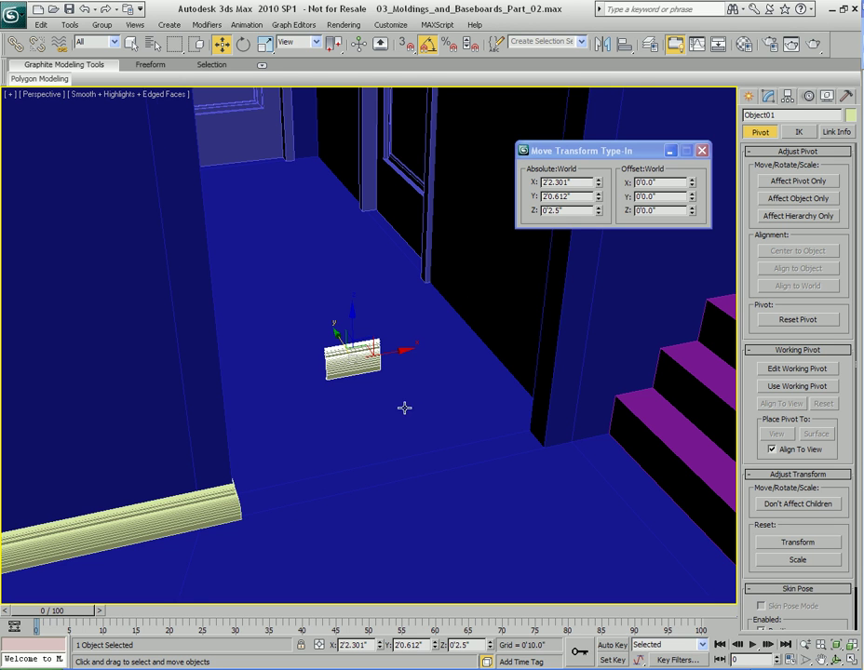
middle_drag(404, 416, 418, 395)
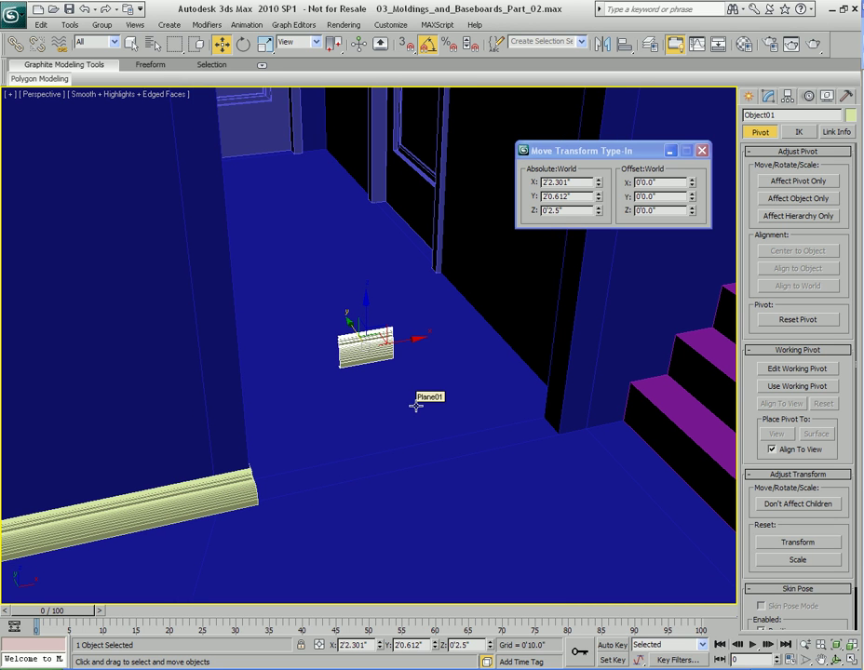
Step: Turn on 3D snapping and move only the piece's pivot to its bottom back corner vertex, at about X 2'6.378", Y 2'0.895"
alt+middle_drag(413, 443, 382, 437)
key(z)
alt+middle_drag(506, 401, 382, 392)
middle_drag(433, 465, 378, 353)
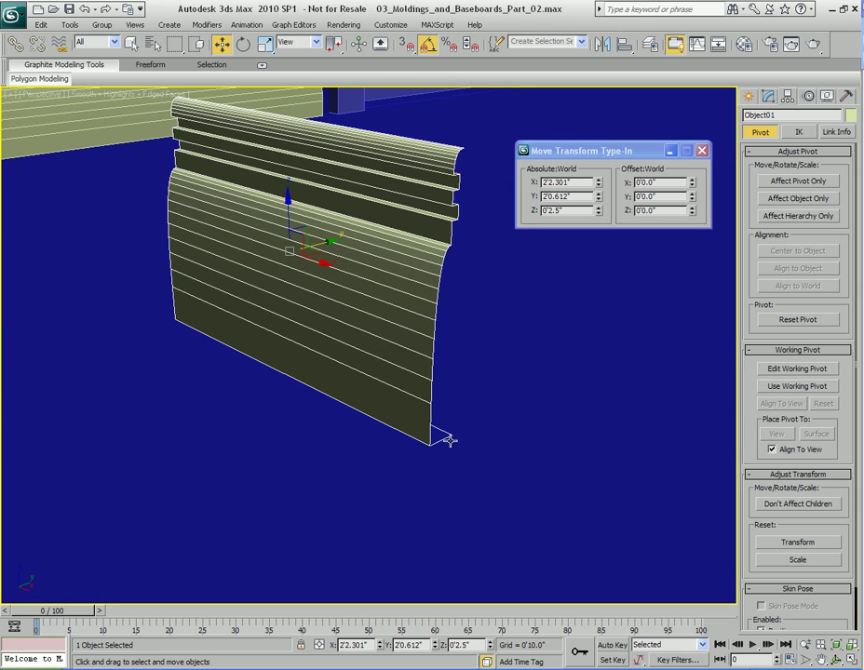
click(797, 181)
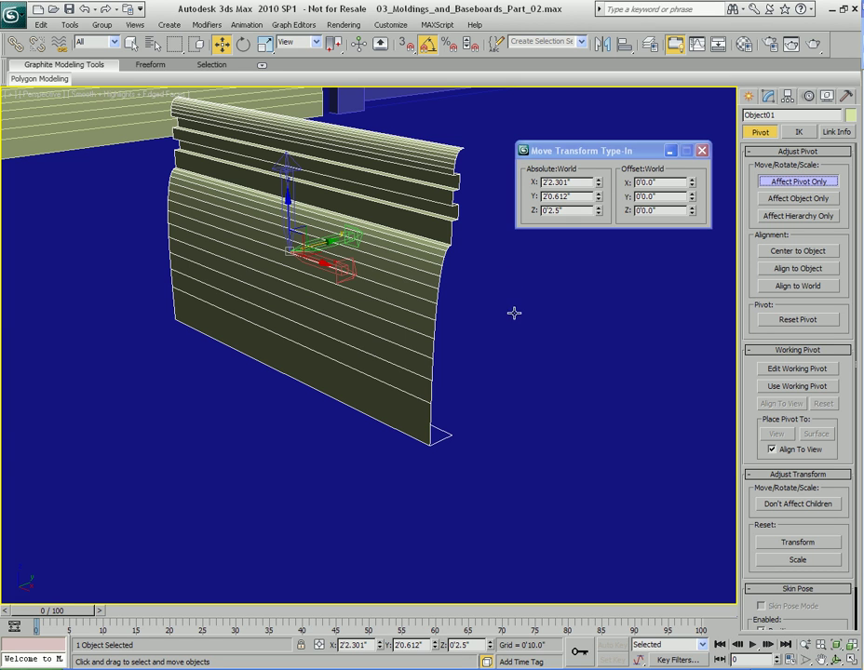
drag(289, 251, 455, 438)
key(s)
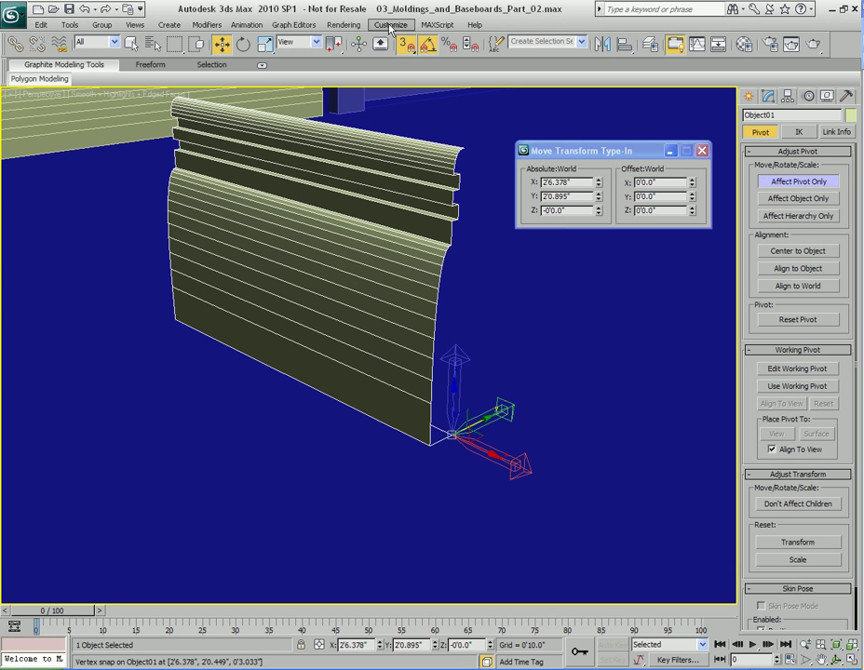
Step: Check the snap settings, turn off 3D snapping and leave the baseboard piece's pivot-only editing
right_click(407, 47)
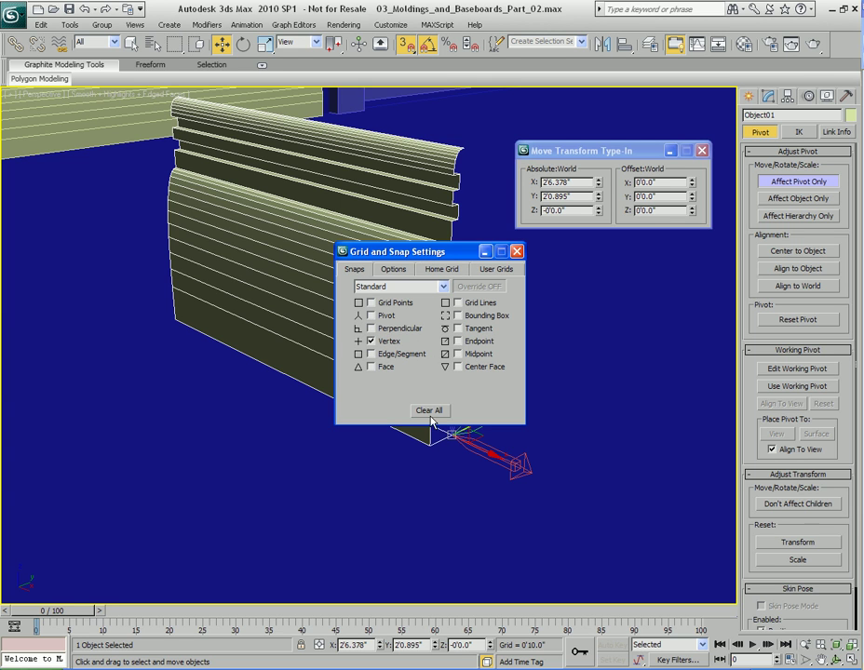
click(519, 254)
scroll(453, 436, up, 2)
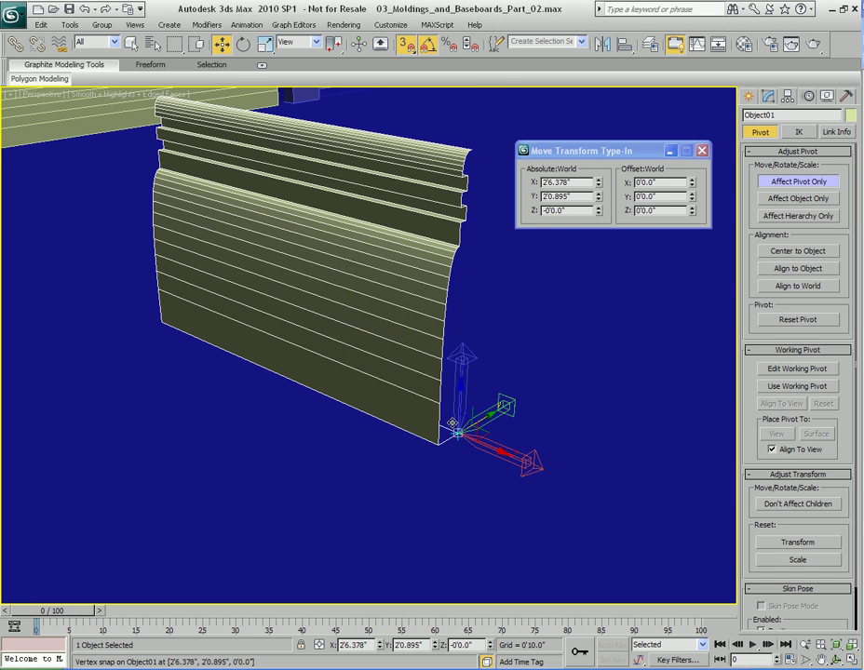
key(s)
middle_drag(472, 466, 422, 441)
key(1)
key(1)
Step: Rotate the detached baseboard piece -90 degrees about Z around its corner pivot
scroll(409, 451, down, 4)
scroll(423, 442, up, 2)
key(e)
middle_drag(288, 447, 372, 409)
scroll(425, 405, down, 2)
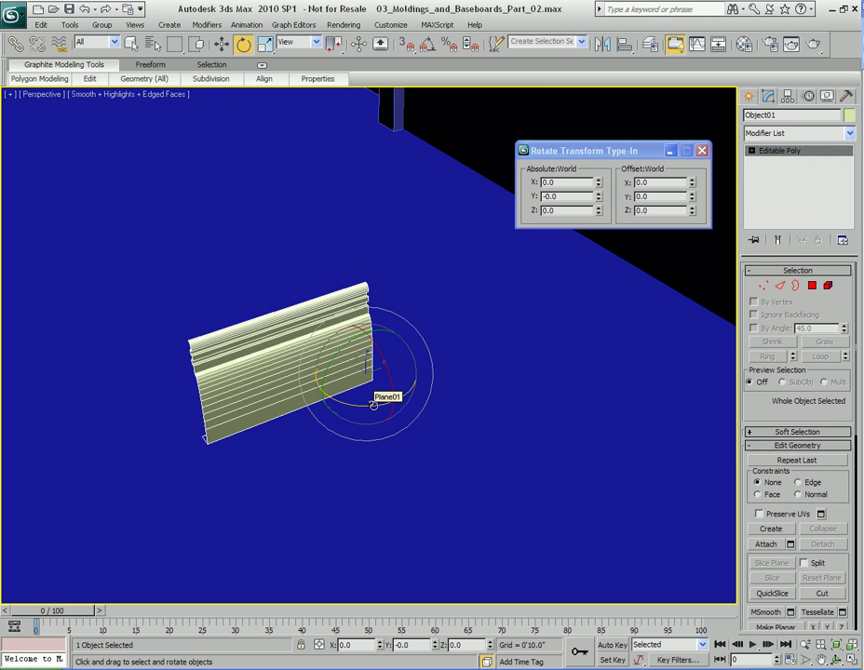
drag(381, 404, 349, 406)
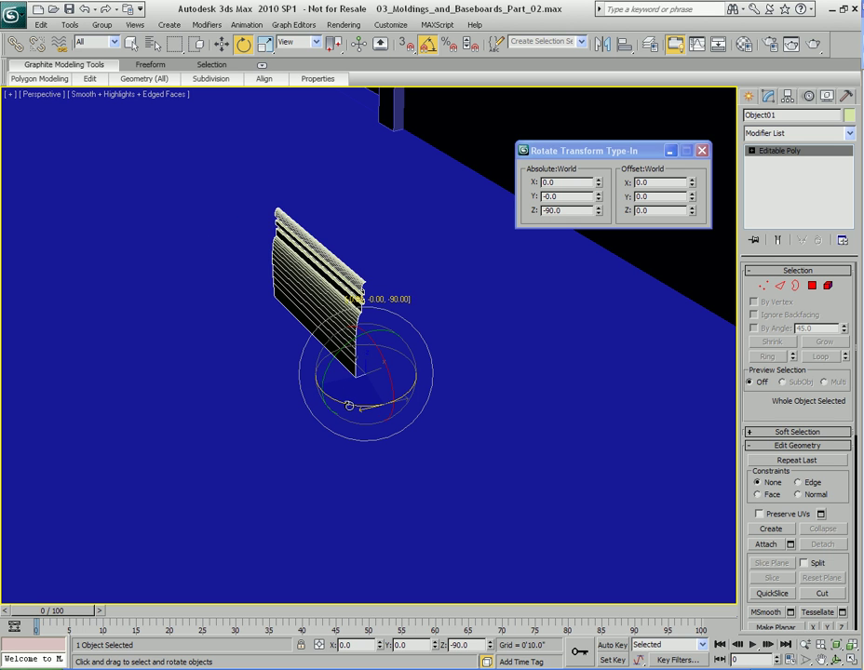
Step: Copy the rotated piece toward the wall corner near the stairs, to about X 3'8.737", Y 1'1.297"
scroll(351, 405, down, 3)
middle_drag(389, 402, 332, 380)
key(w)
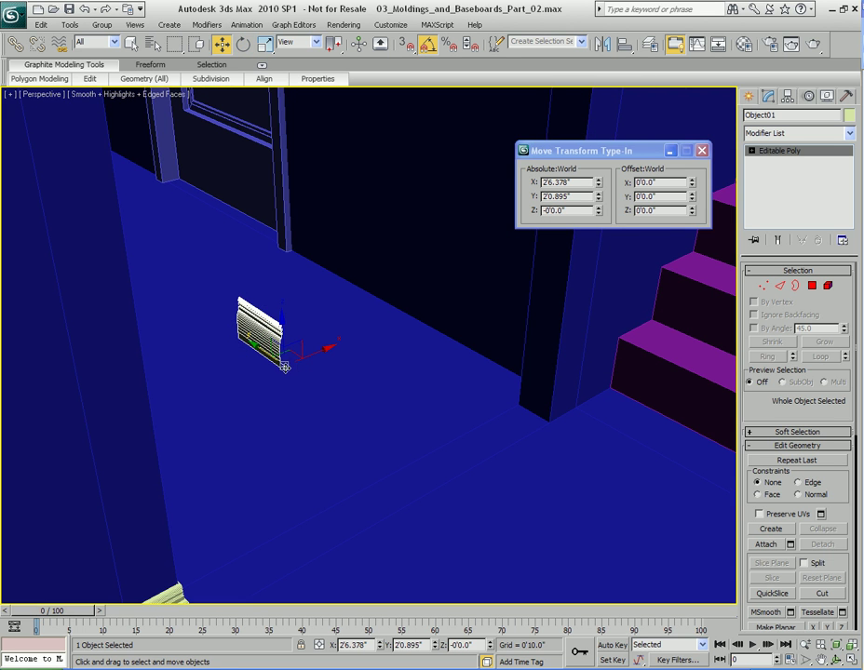
shift+drag(285, 368, 464, 363)
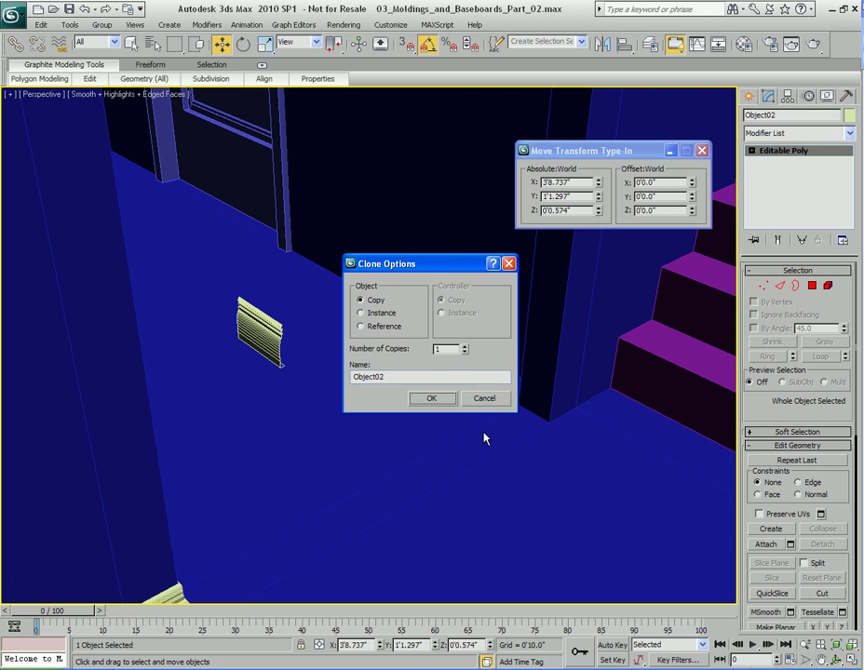
click(432, 397)
Step: Turn on 3D snapping and snap the copy's bottom corner to the wall corner at X 3'8.0", Y 0'0.0"
scroll(370, 366, up, 4)
alt+middle_drag(346, 375, 265, 368)
key(s)
drag(216, 330, 503, 416)
alt+middle_drag(508, 416, 475, 413)
scroll(475, 412, up, 3)
middle_drag(349, 399, 411, 396)
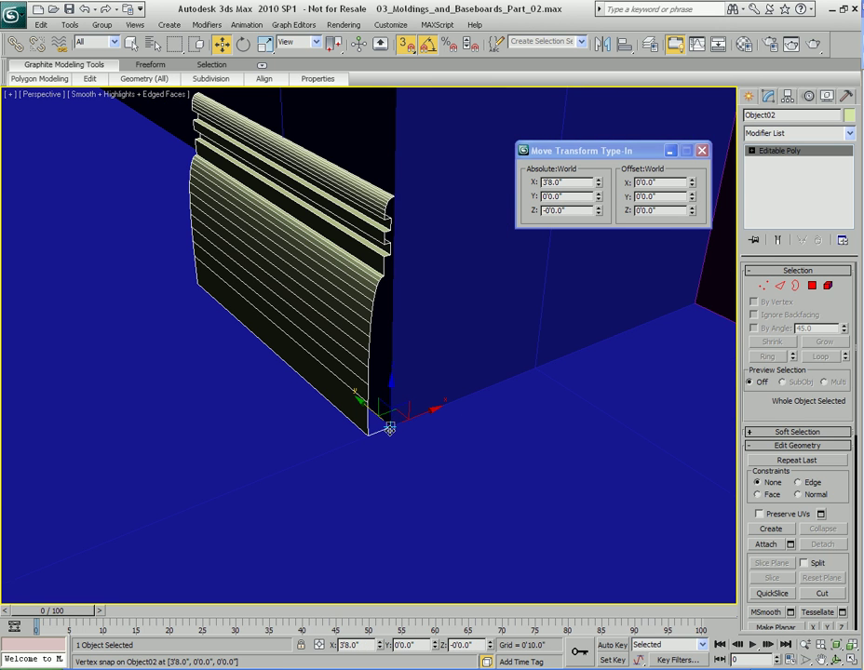
drag(390, 427, 387, 426)
Step: Turn off snapping and move the copy along Y past the wall corner, to about Y -0'2.126"
alt+middle_drag(387, 426, 373, 320)
key(s)
scroll(409, 400, down, 4)
drag(335, 375, 382, 380)
alt+middle_drag(382, 380, 425, 362)
scroll(395, 374, up, 5)
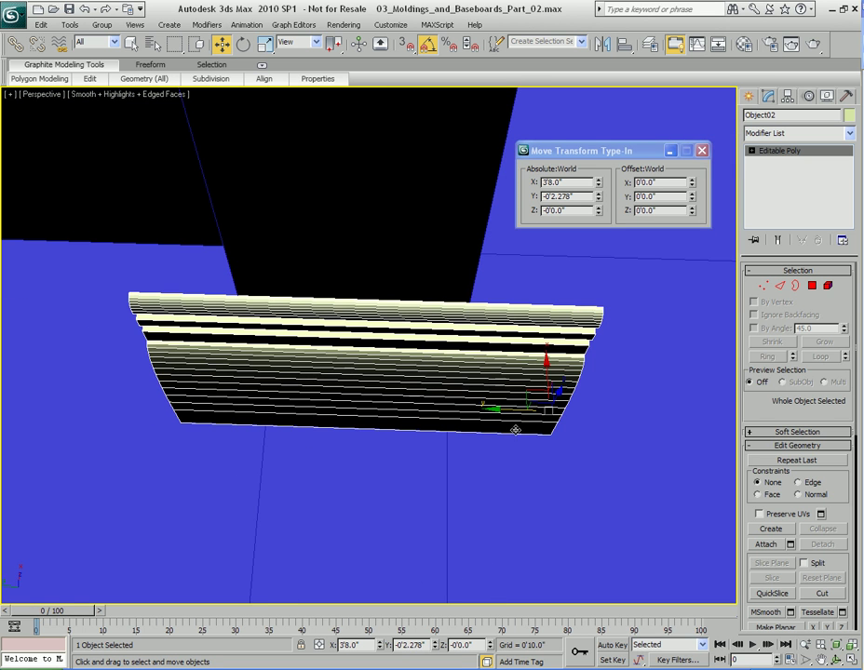
drag(510, 409, 501, 410)
alt+middle_drag(477, 408, 434, 387)
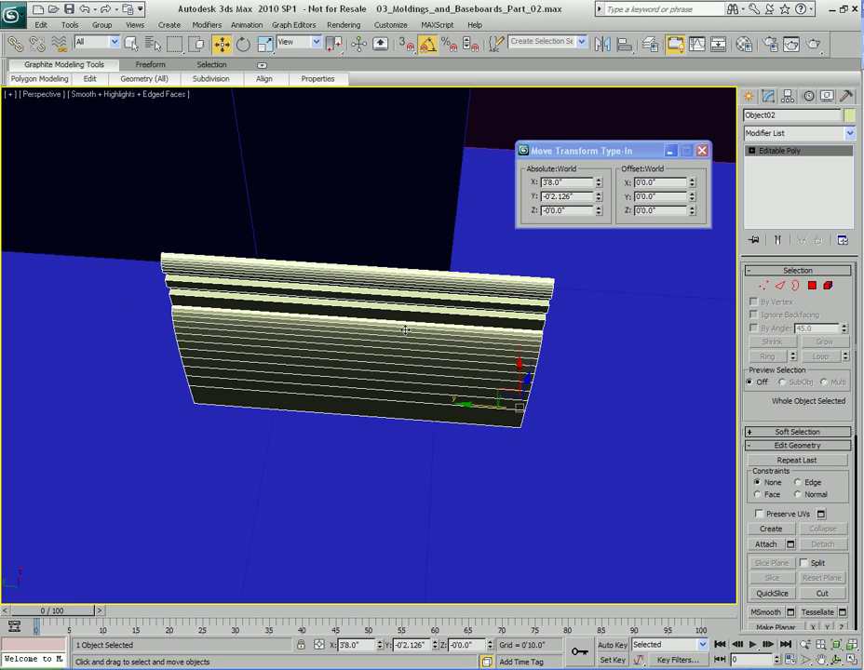
Step: Copy the wall corner piece toward the stairs, to about X 4'1.022", Y -0'2.975"
alt+middle_drag(372, 197, 386, 373)
key(q)
alt+middle_drag(391, 483, 357, 422)
key(w)
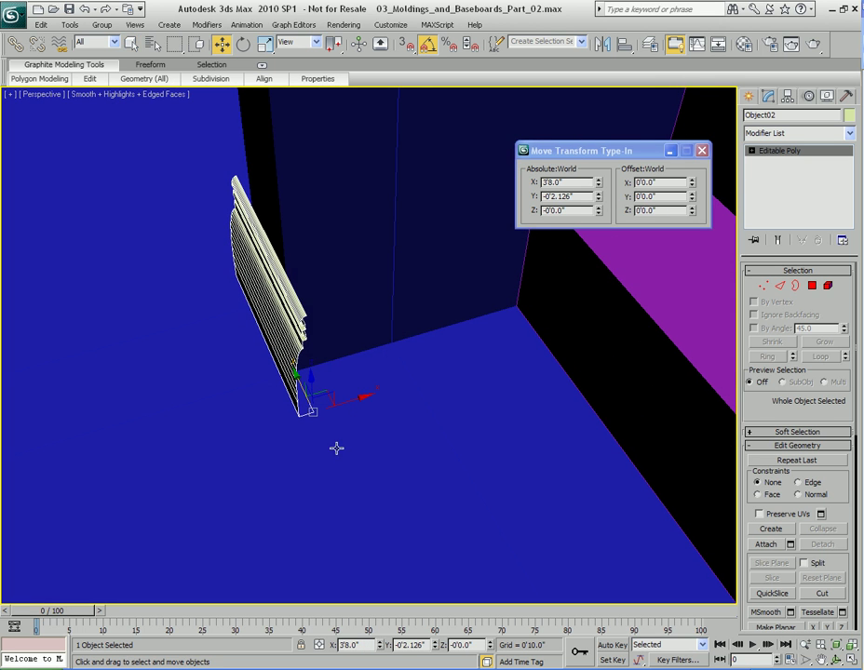
shift+drag(312, 411, 441, 373)
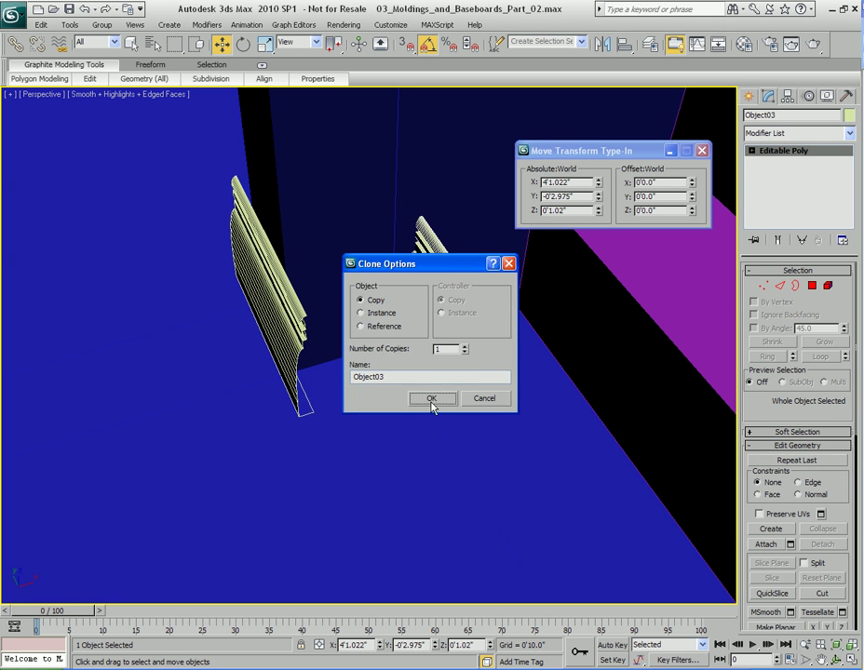
click(431, 397)
Step: Rotate the new copy 90 degrees about Z and snap its corner to the stair base at X 4'5.538", Y 0'0.0"
alt+middle_drag(431, 409, 402, 443)
key(e)
drag(365, 440, 394, 441)
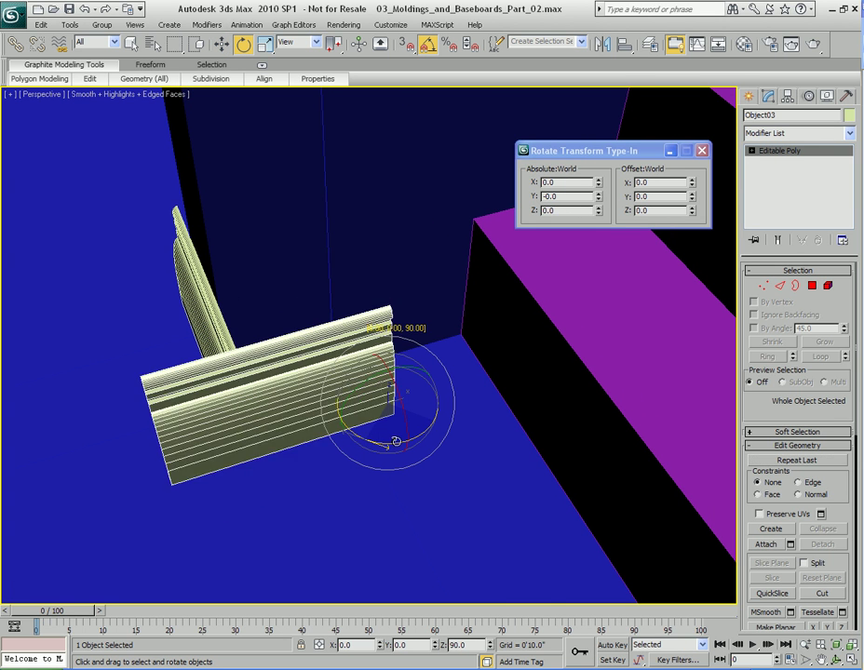
key(w)
drag(395, 368, 461, 337)
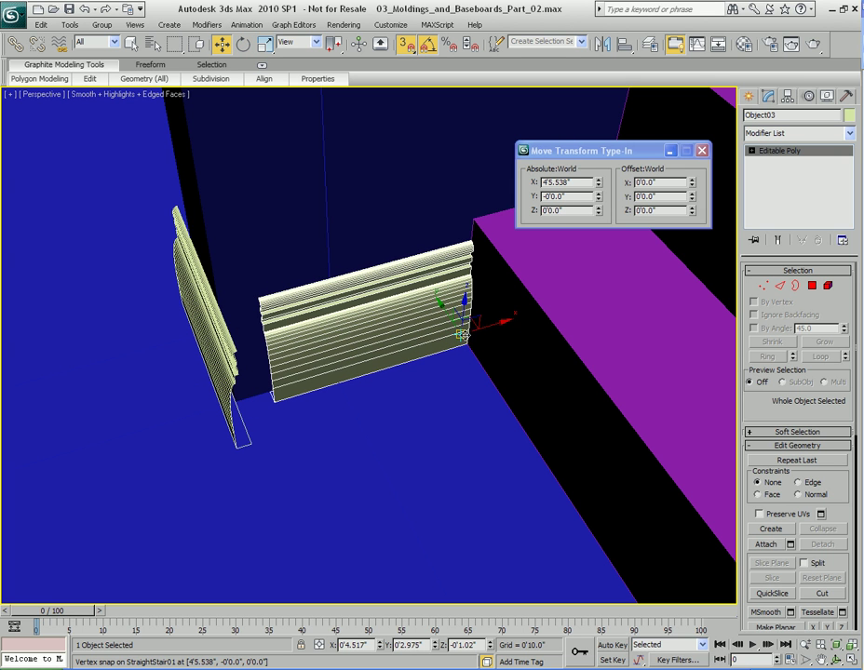
Step: Move the stair-side piece's free-end vertices along X through the other piece, to about X 3'5.138", and leave vertex editing
middle_drag(300, 424, 316, 328)
scroll(383, 389, up, 3)
key(q)
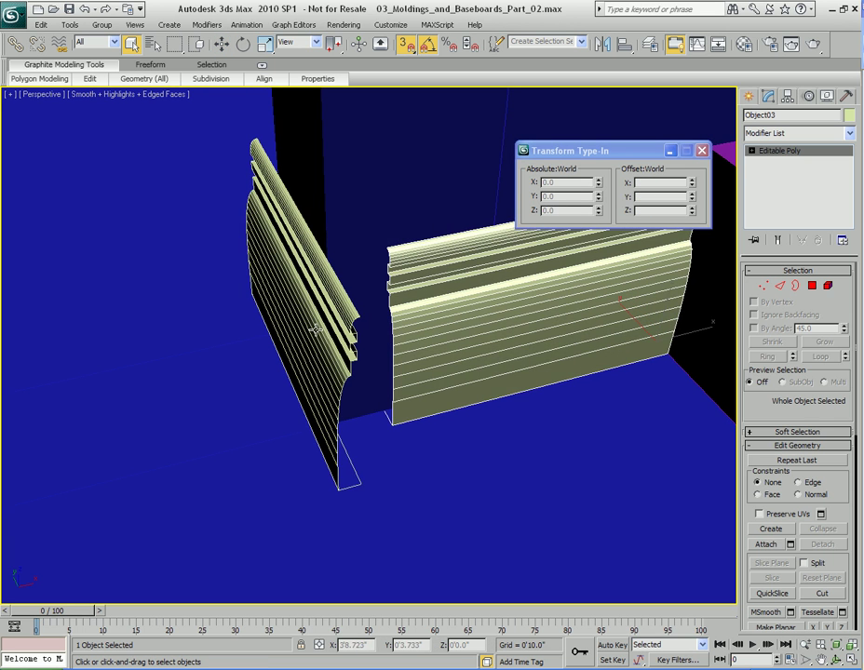
key(1)
alt+middle_drag(488, 337, 427, 370)
drag(440, 236, 347, 411)
alt+middle_drag(347, 411, 371, 409)
key(w)
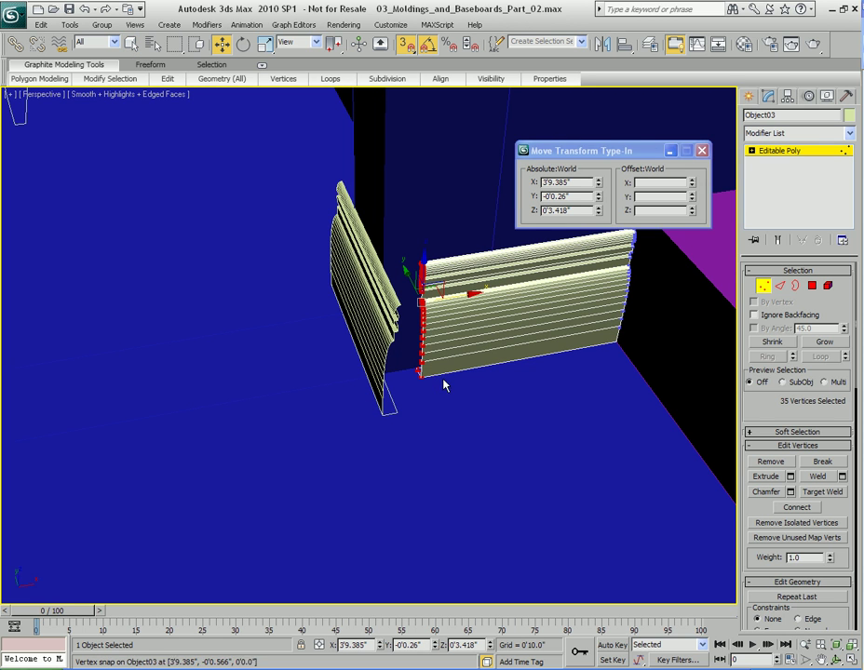
key(s)
drag(461, 295, 344, 322)
alt+middle_drag(345, 322, 438, 319)
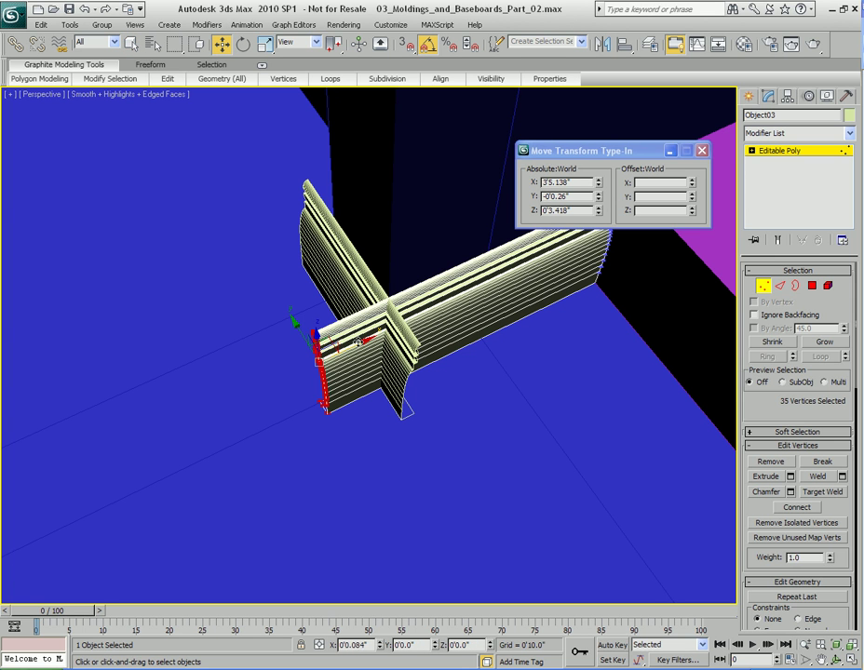
key(q)
alt+middle_drag(486, 384, 416, 352)
scroll(448, 332, up, 4)
scroll(455, 333, down, 5)
scroll(442, 337, up, 2)
key(1)
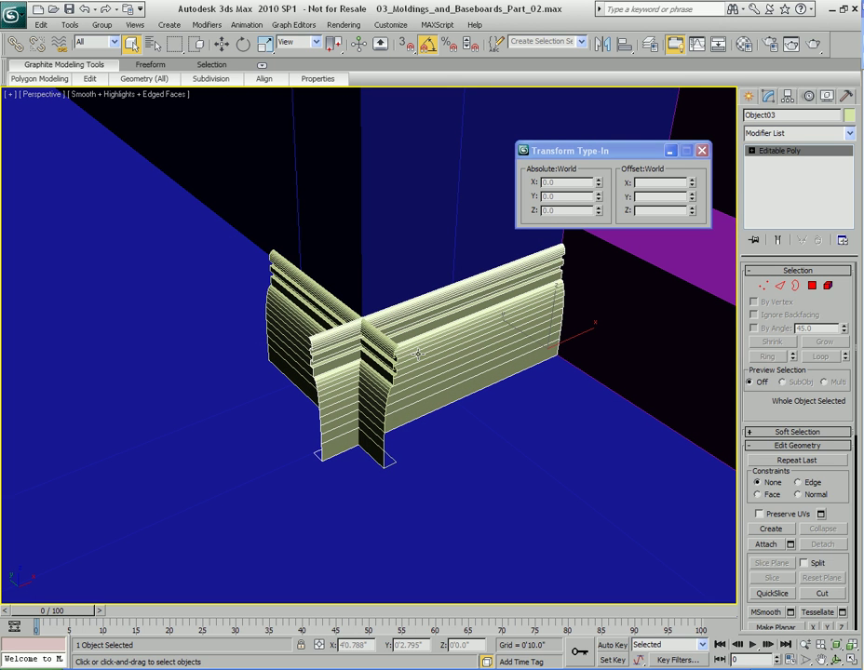
Step: Select both crossing baseboard pieces, isolate them and close the transform type-in dialog
middle_drag(377, 320, 384, 325)
alt+middle_drag(459, 310, 457, 317)
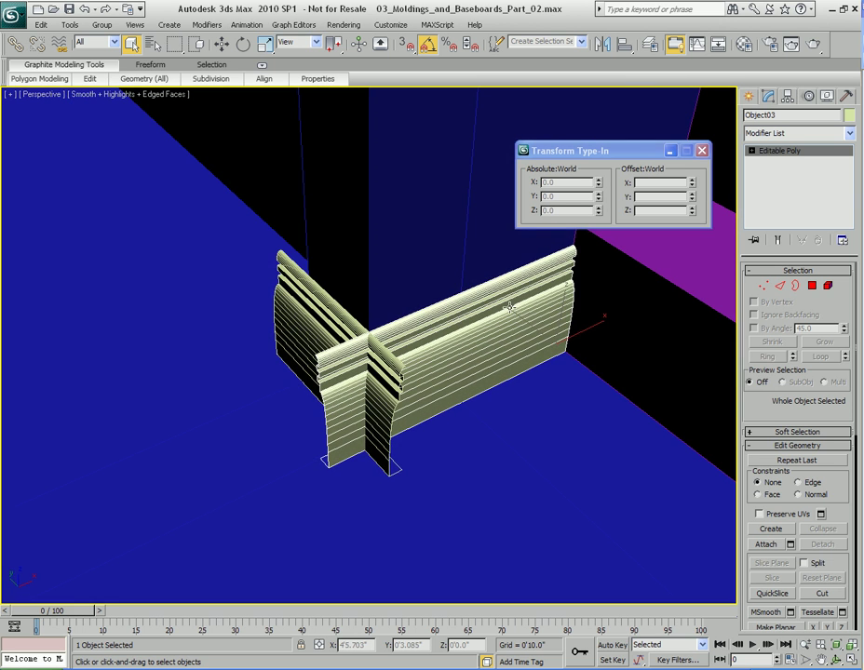
click(312, 337)
click(462, 341)
click(319, 329)
click(468, 337)
middle_drag(461, 344, 464, 344)
middle_drag(415, 363, 434, 349)
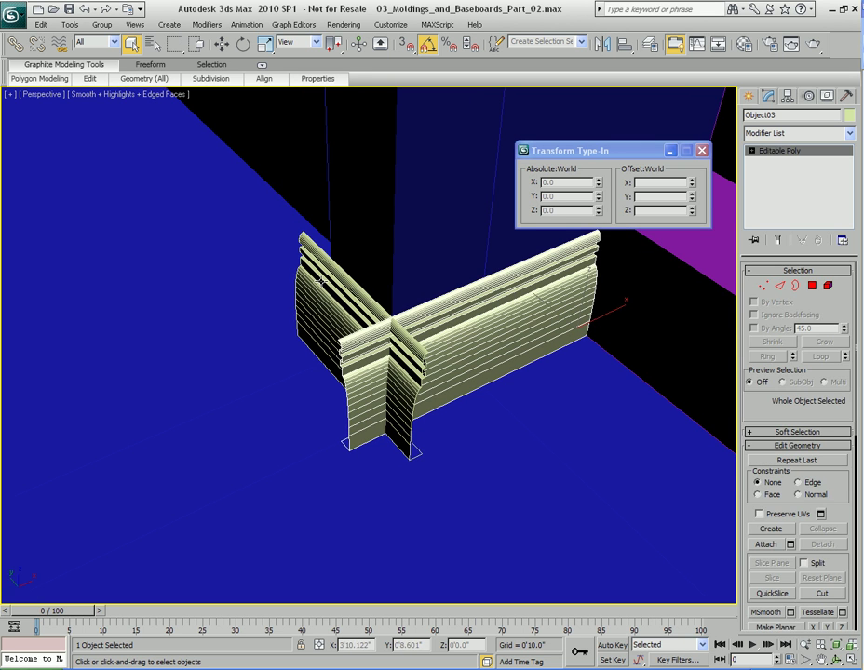
ctrl+click(322, 283)
middle_drag(483, 322, 476, 330)
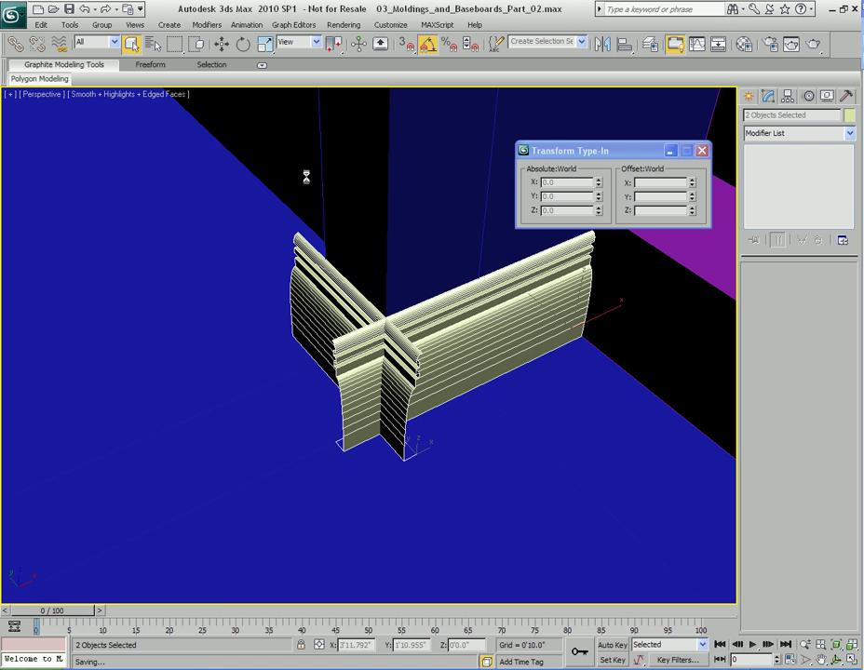
key(alt+q)
alt+middle_drag(434, 343, 610, 263)
click(703, 151)
Step: Select only the longer stair-side piece and start a ProBoolean compound object from it
alt+middle_drag(559, 221, 504, 228)
click(503, 226)
click(556, 271)
alt+middle_drag(557, 272, 536, 277)
click(297, 297)
click(533, 300)
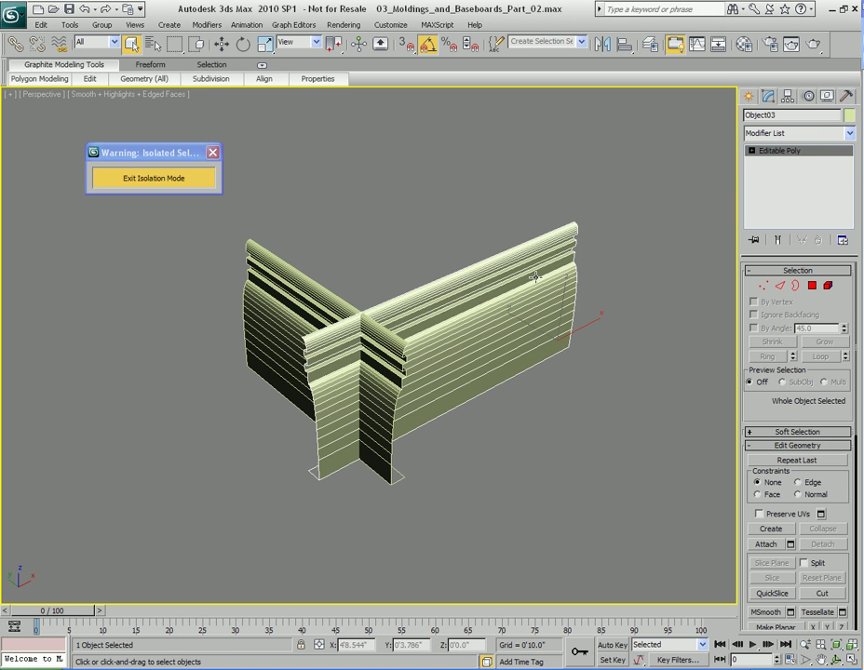
click(748, 96)
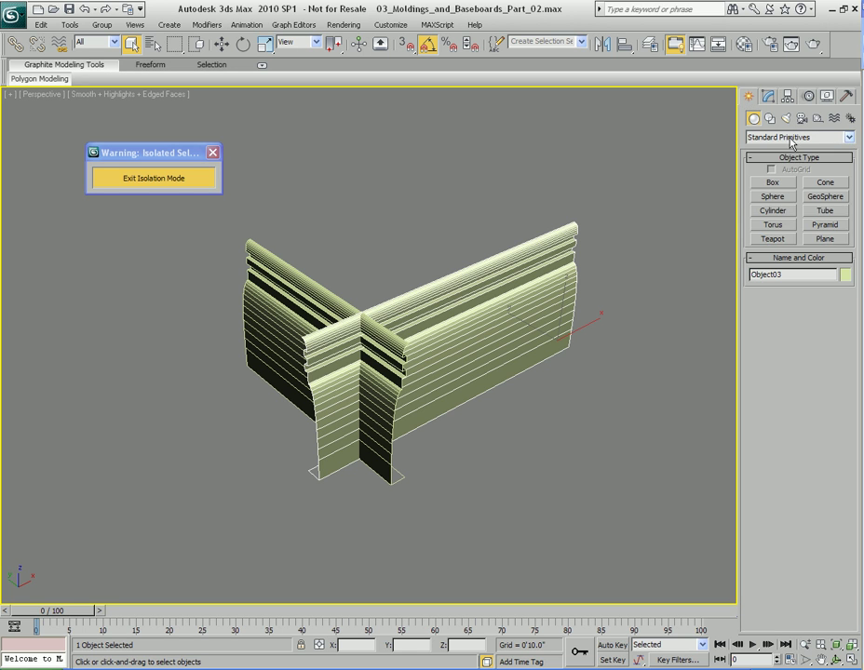
click(767, 139)
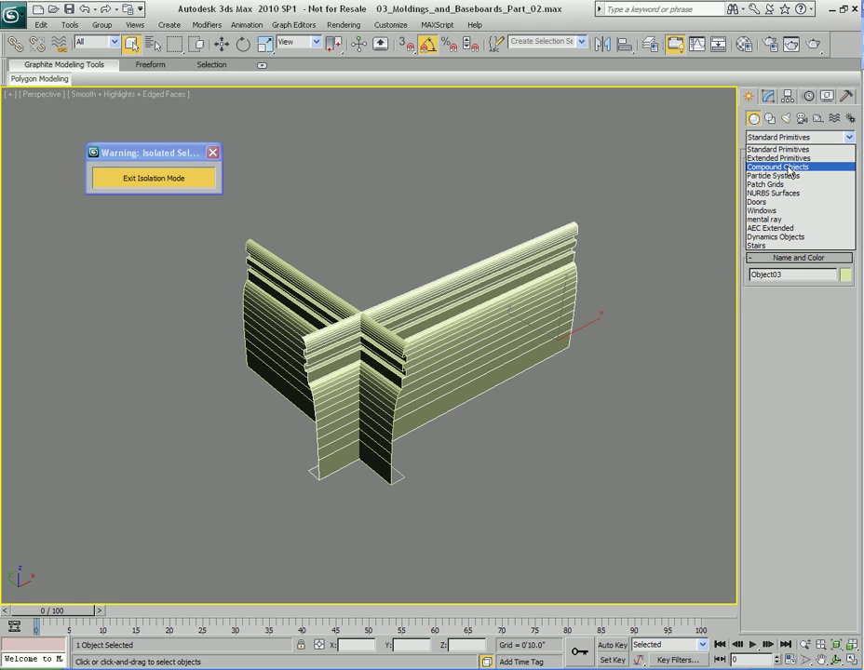
click(788, 168)
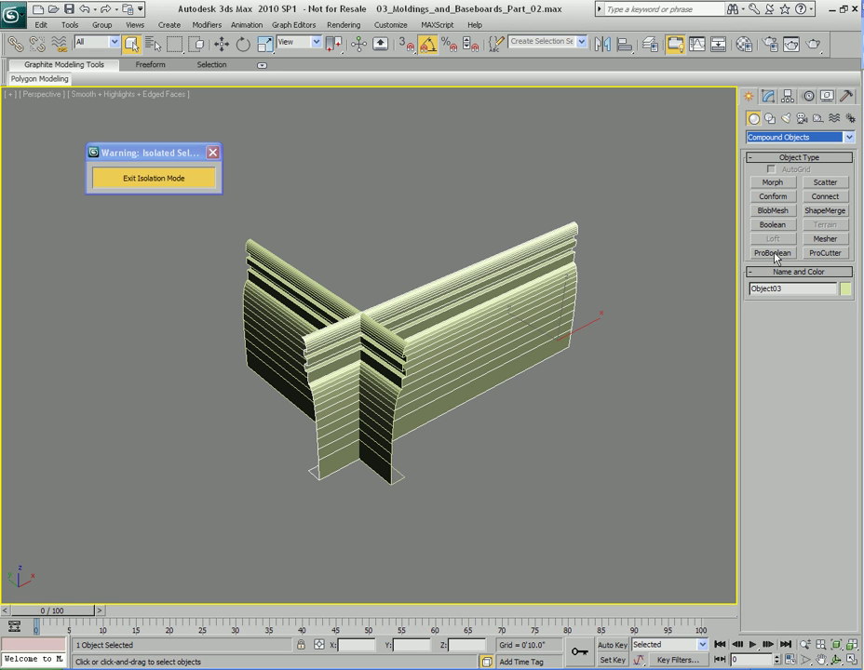
alt+middle_drag(647, 292, 647, 255)
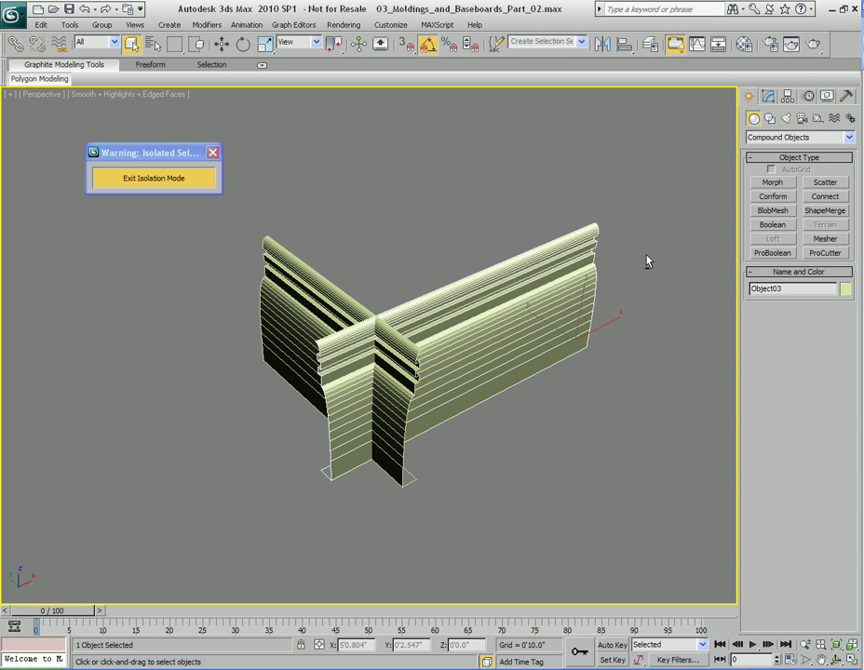
click(779, 257)
mouse_move(636, 349)
middle_down()
mouse_move(646, 338)
mouse_move(643, 358)
mouse_move(646, 346)
middle_up()
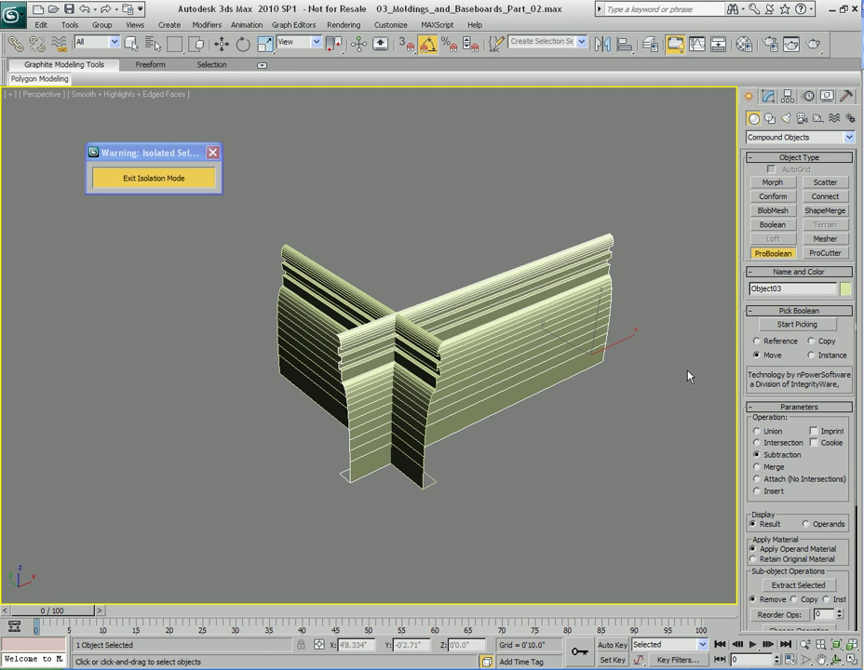
Step: Try a ProBoolean Subtraction with the shorter crossing piece as operand, and undo it
drag(747, 324, 740, 256)
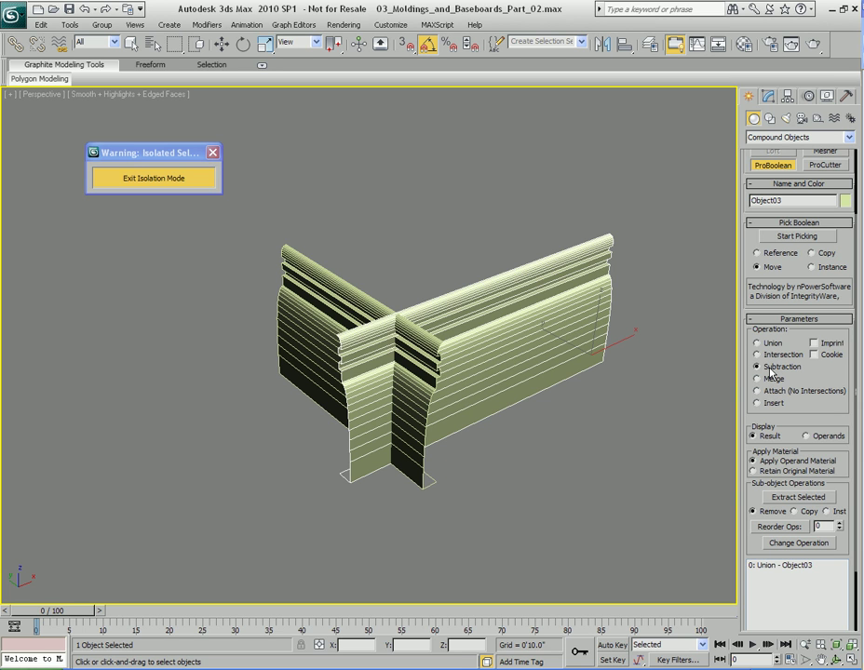
click(797, 237)
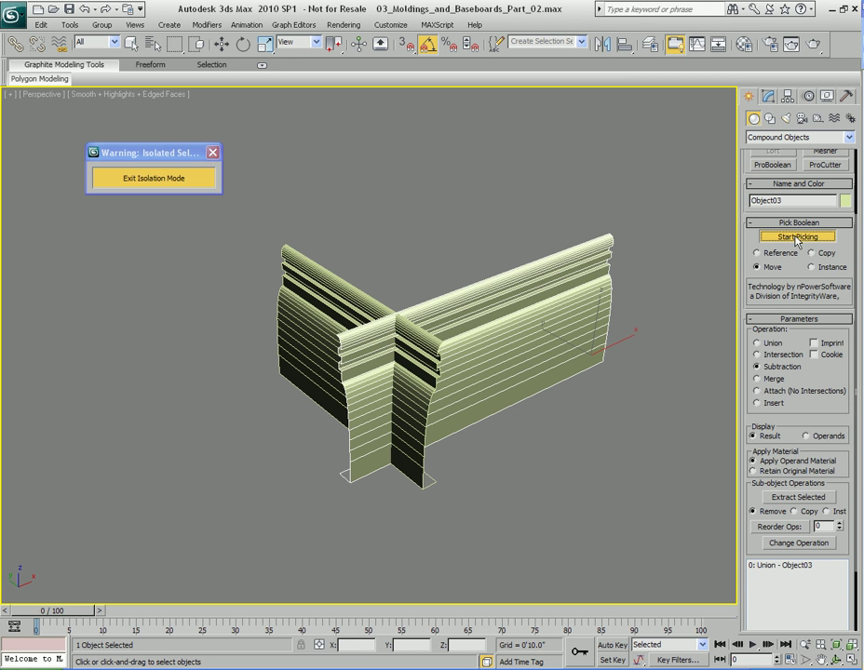
click(324, 286)
alt+middle_drag(486, 401, 538, 388)
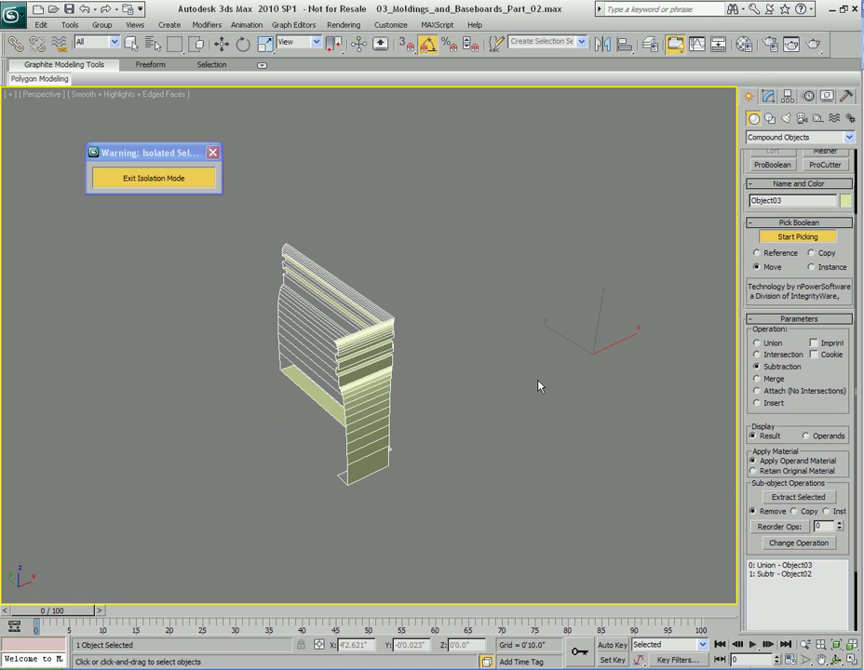
key(ctrl+z)
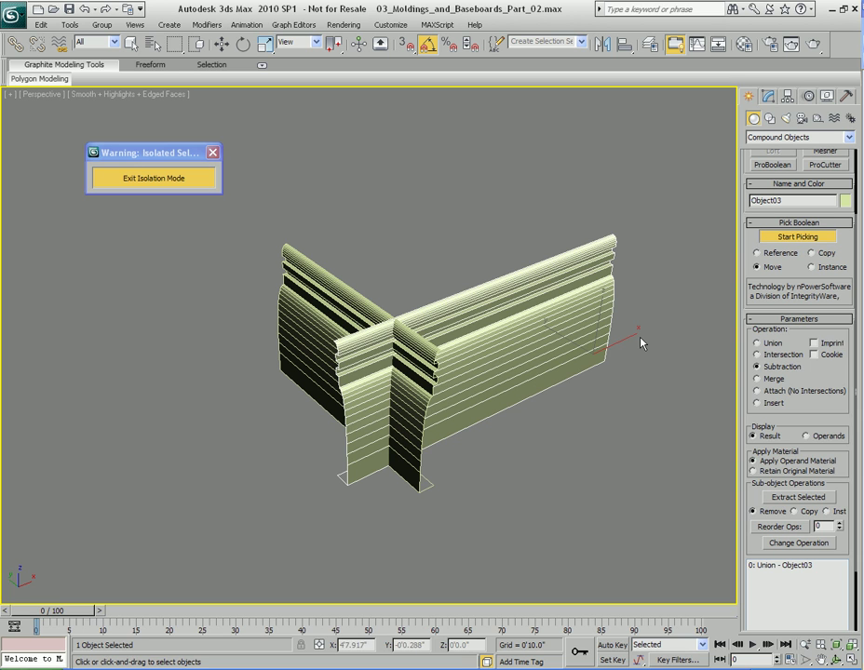
Step: Set the ProBoolean operation to Intersection, pick the shorter crossing piece to form the mitered corner, and leave ProBoolean
middle_drag(642, 341, 649, 338)
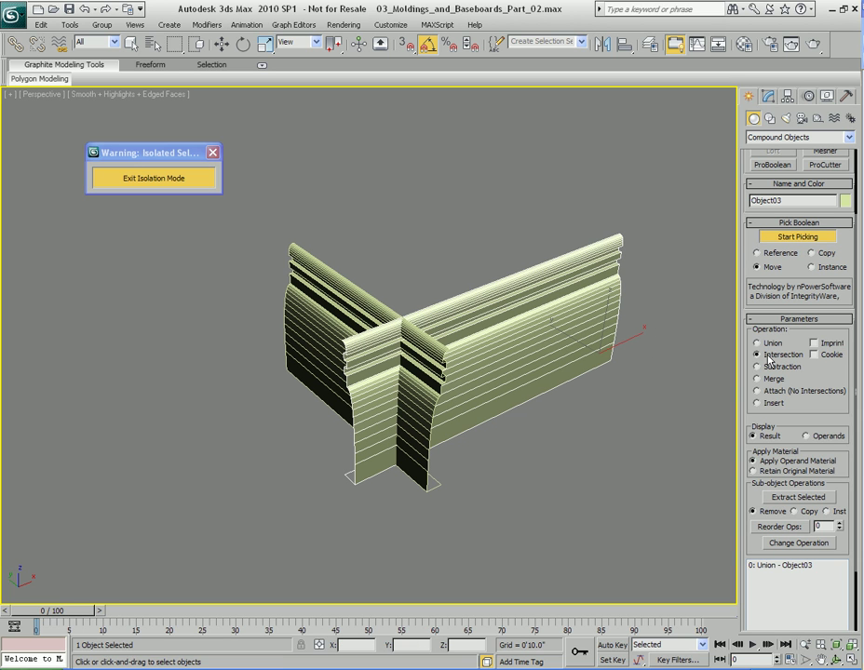
click(795, 239)
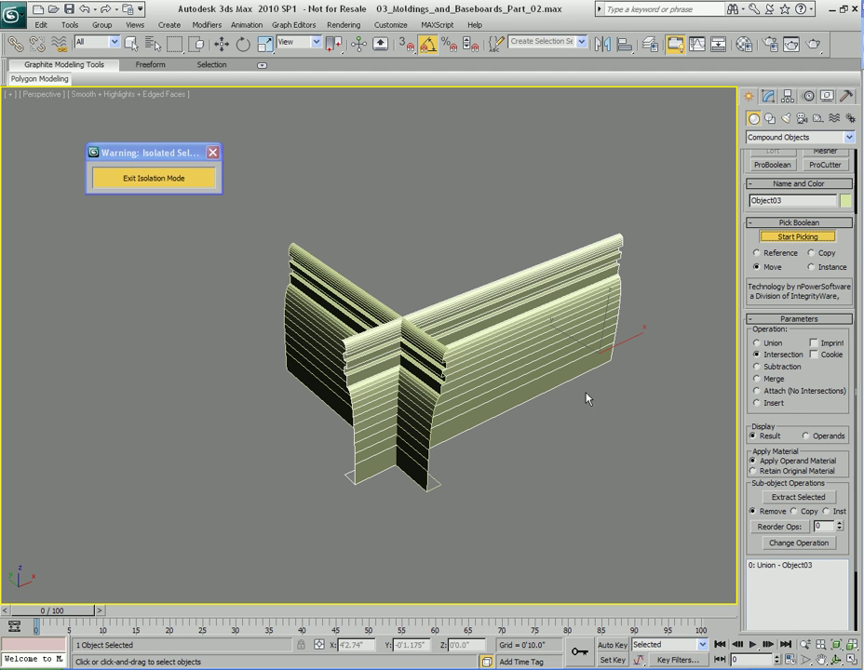
click(314, 281)
scroll(468, 410, up, 5)
alt+middle_drag(470, 412, 415, 418)
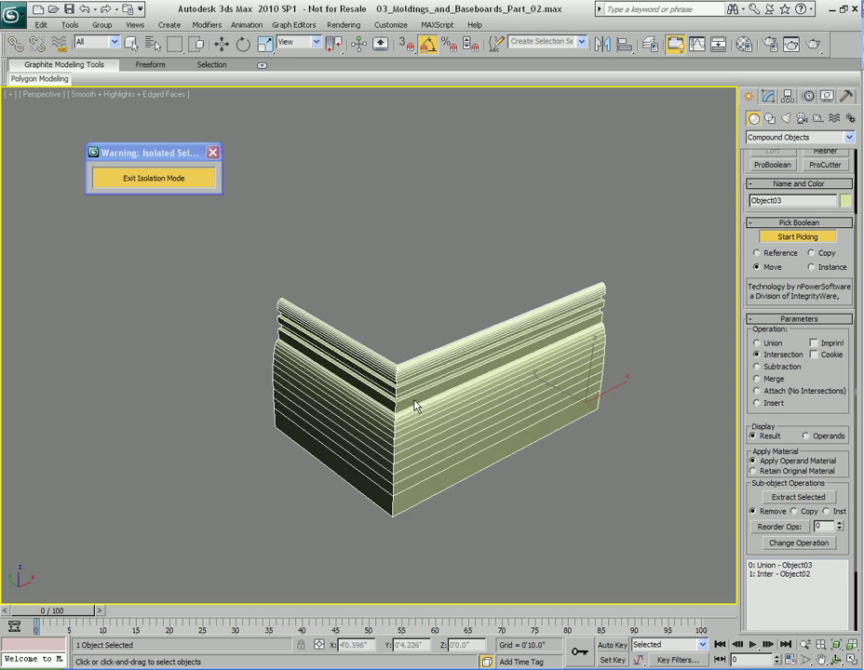
key(w)
key(q)
alt+middle_drag(463, 349, 443, 389)
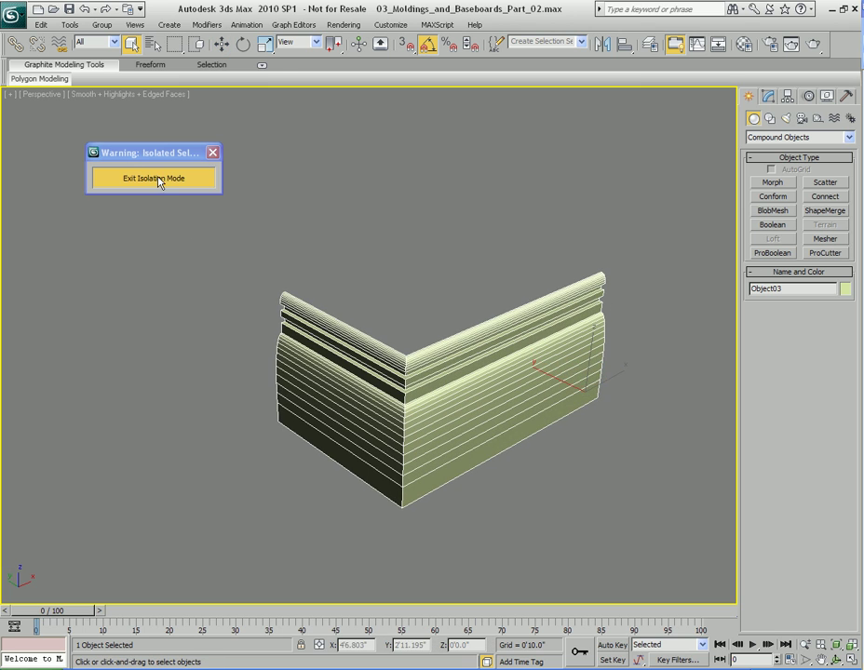
Step: Exit isolation mode and copy the original rotated baseboard piece to about X 3'6.659", Y 1'6.258"
click(159, 181)
key(z)
alt+middle_drag(341, 297, 301, 306)
scroll(301, 306, down, 3)
middle_drag(159, 233, 272, 282)
click(247, 303)
key(w)
mouse_move(274, 345)
shift+mouse_down()
mouse_move(369, 304)
mouse_move(402, 308)
shift+mouse_up()
click(436, 398)
alt+middle_drag(443, 375, 428, 344)
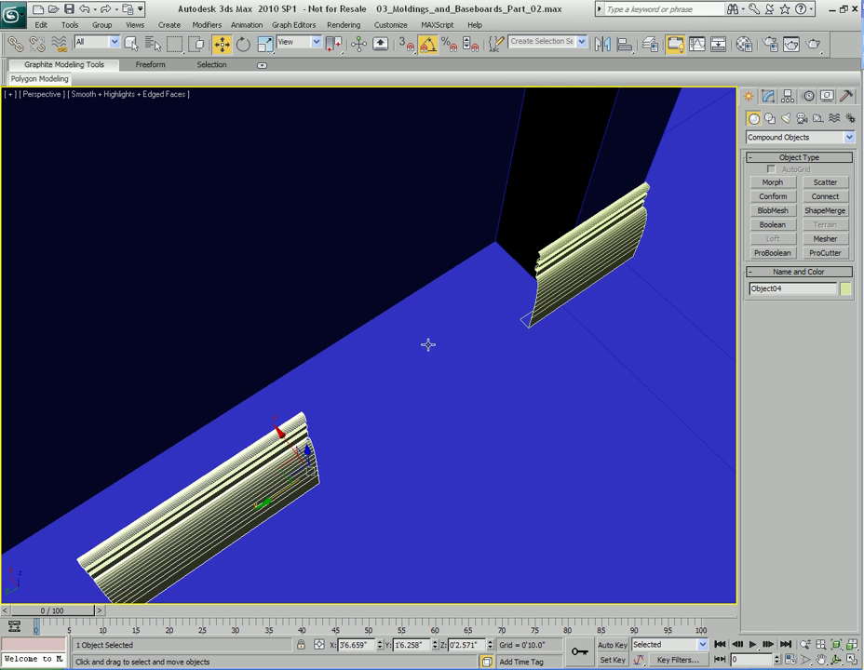
Step: Snap the copied baseboard piece to the wall corner and rotate it a quarter turn to follow the short end face of the wall
key(s)
drag(331, 490, 495, 241)
key(e)
scroll(419, 299, up, 2)
scroll(408, 349, up, 4)
middle_drag(516, 363, 409, 337)
key(s)
drag(416, 361, 411, 334)
Step: Slide the rotated piece along the X axis so it crosses the neighboring baseboard and extends past the wall corner
key(w)
middle_drag(413, 333, 297, 333)
drag(280, 309, 489, 397)
middle_drag(324, 301, 431, 303)
key(F3)
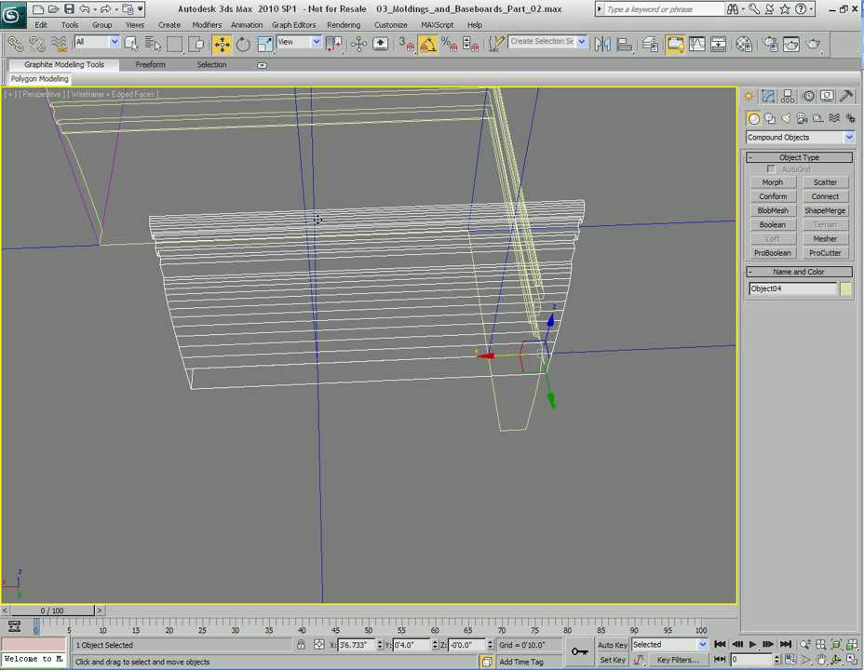
drag(488, 356, 509, 355)
alt+middle_drag(550, 370, 526, 310)
scroll(479, 339, down, 2)
key(q)
scroll(526, 310, down, 2)
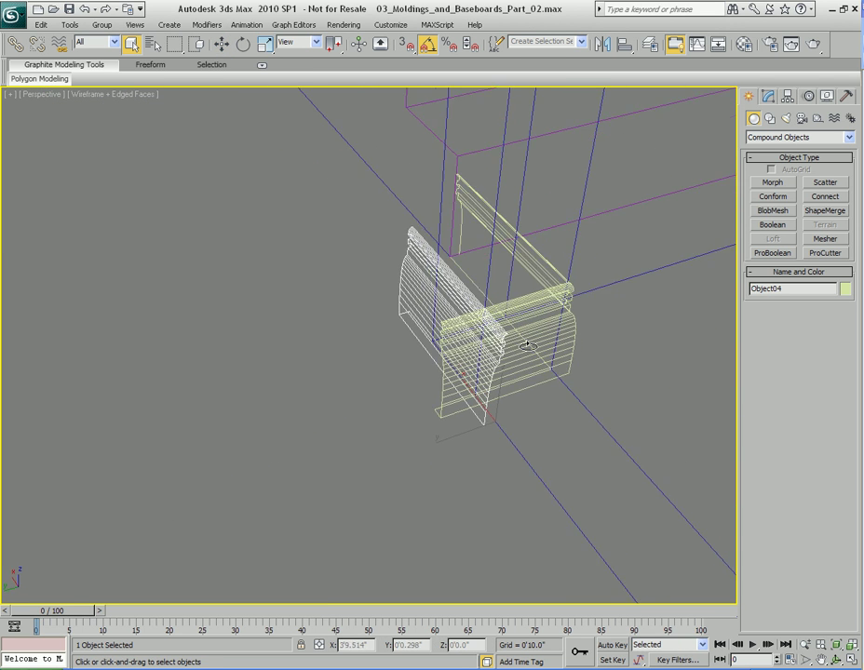
Step: Copy the short crossing piece along X and snap the copy to the other wall corner at X 4'0.0", Y 0'4.0"
alt+middle_drag(557, 421, 507, 426)
middle_drag(507, 426, 547, 395)
key(w)
mouse_move(523, 370)
shift+mouse_down()
mouse_move(357, 351)
mouse_move(326, 363)
shift+mouse_up()
click(435, 399)
scroll(439, 374, up, 4)
alt+middle_drag(439, 374, 366, 466)
key(s)
mouse_move(358, 469)
mouse_down()
mouse_move(460, 375)
mouse_move(484, 329)
mouse_up()
Step: Rotate the new copy about Z to -90 degrees so it runs along the long wall, with angle snap on
key(e)
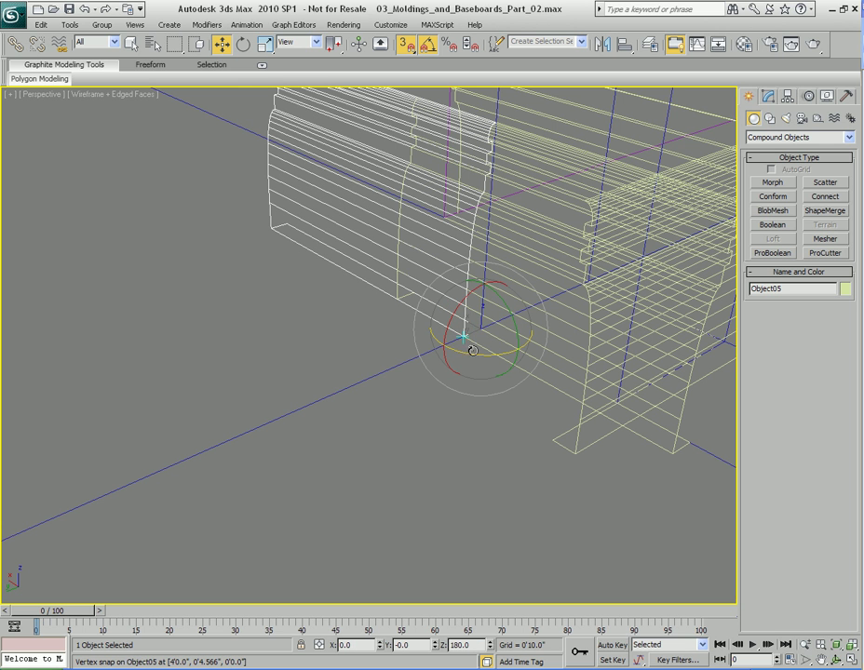
key(a)
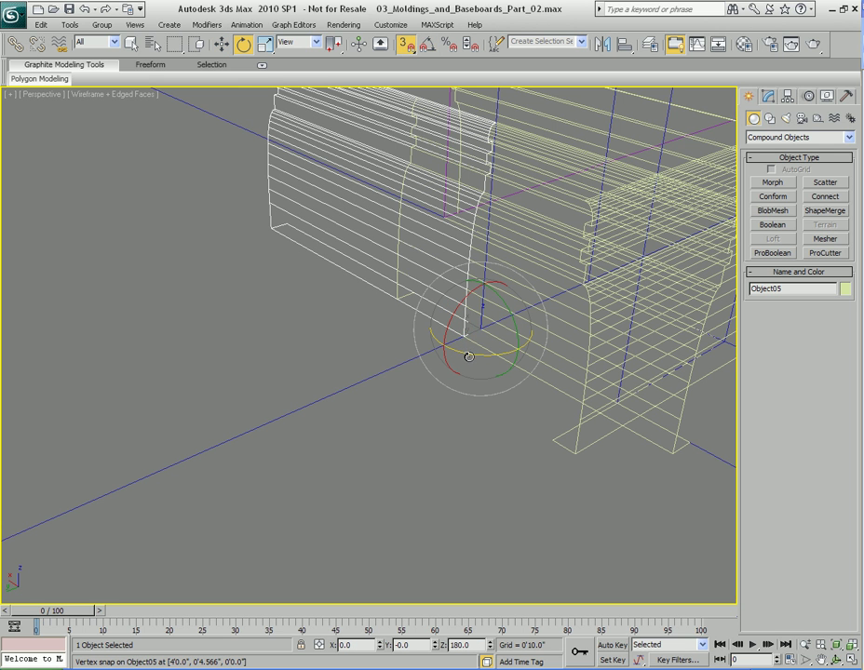
drag(465, 353, 497, 355)
drag(497, 355, 496, 354)
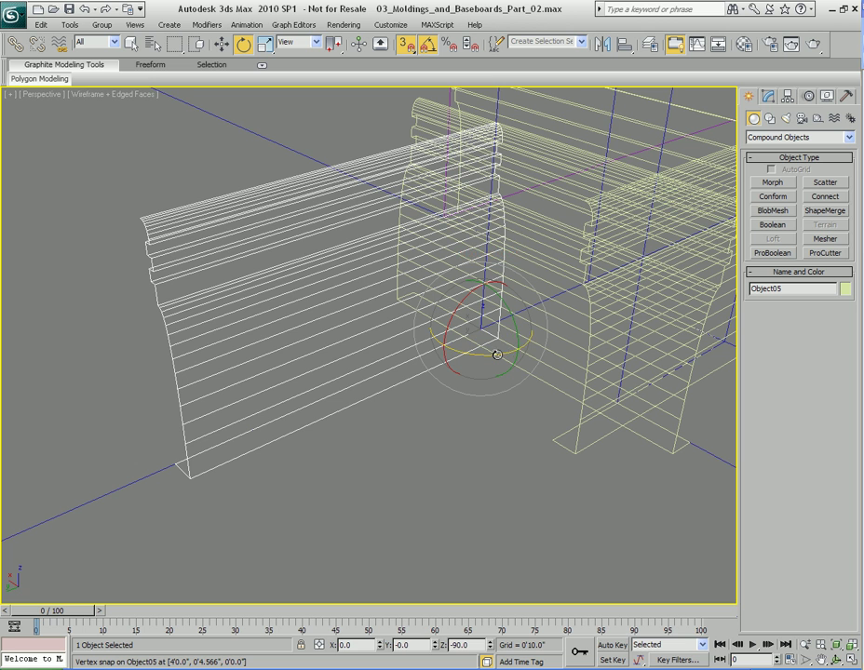
key(F3)
mouse_move(498, 353)
alt+middle_down()
mouse_move(460, 344)
mouse_move(472, 326)
mouse_move(464, 372)
alt+middle_up()
scroll(460, 344, down, 5)
Step: Move the long-wall piece along Y to 0'2.603" so its end overlaps the short crossing piece
key(w)
scroll(429, 372, up, 3)
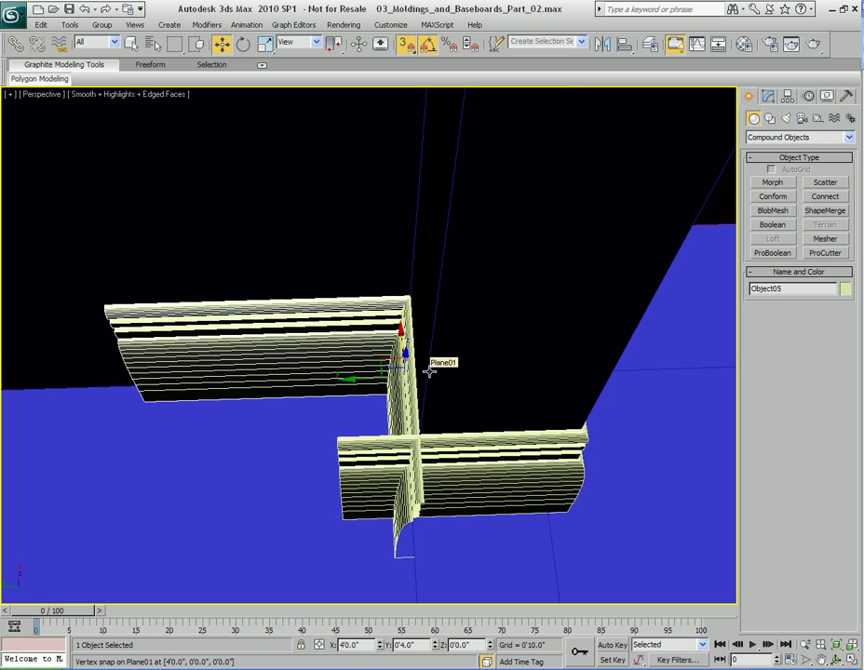
key(F3)
scroll(424, 309, up, 3)
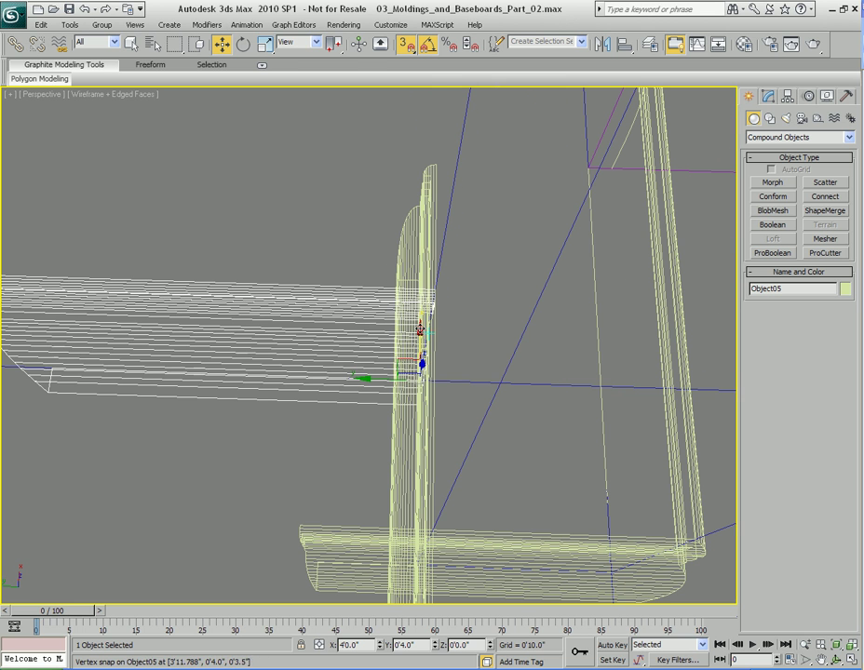
drag(369, 380, 425, 382)
middle_drag(424, 381, 562, 340)
Step: Select the far end vertices of the long-wall piece and stretch them along Y toward the far end of the wall
key(1)
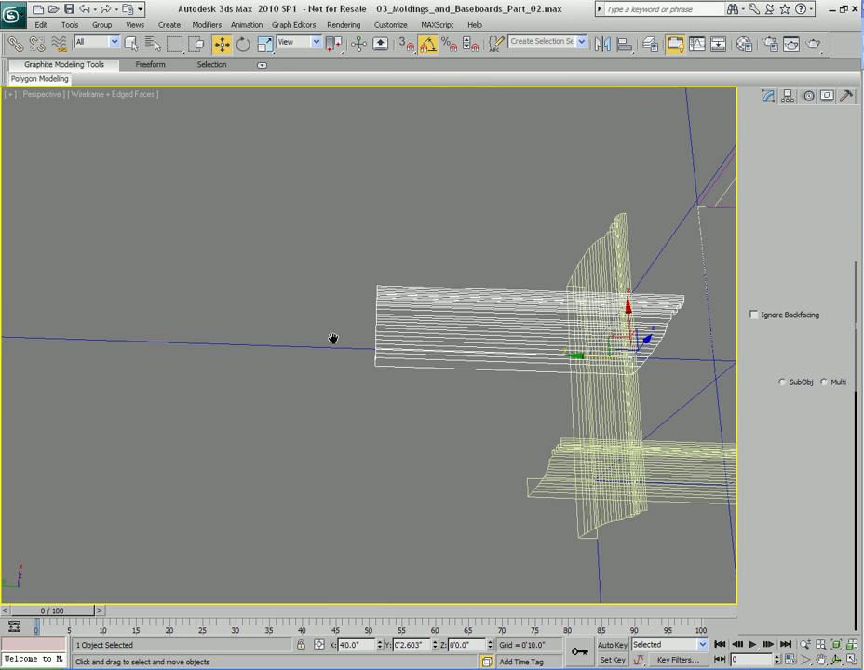
middle_drag(358, 343, 445, 343)
drag(443, 241, 552, 434)
middle_drag(409, 392, 492, 392)
scroll(493, 391, down, 3)
drag(425, 331, 50, 314)
middle_drag(95, 323, 546, 359)
drag(504, 356, 289, 337)
Step: Fine-adjust the stretched end vertices along Y to line up with the edge of the wall opening
key(F3)
middle_drag(354, 363, 440, 384)
alt+middle_drag(440, 385, 421, 357)
scroll(475, 408, up, 4)
middle_drag(480, 412, 352, 339)
alt+middle_drag(352, 339, 375, 332)
mouse_move(338, 305)
mouse_down()
mouse_move(411, 322)
mouse_move(333, 312)
mouse_up()
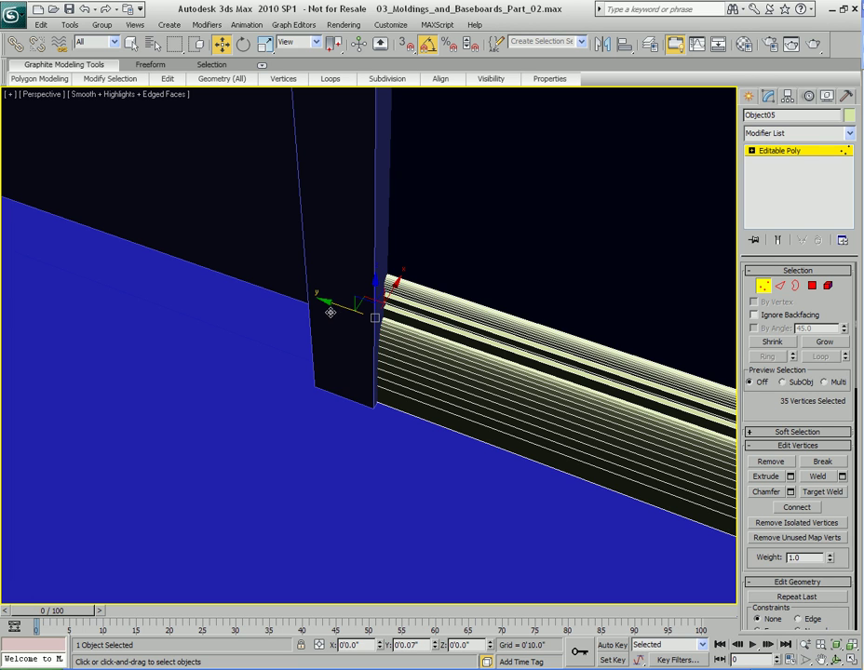
Step: Leave vertex editing, select the three baseboard pieces meeting at the wall end, and isolate them
middle_drag(567, 373, 409, 340)
key(q)
middle_drag(510, 367, 451, 350)
scroll(380, 326, up, 3)
key(1)
click(457, 317)
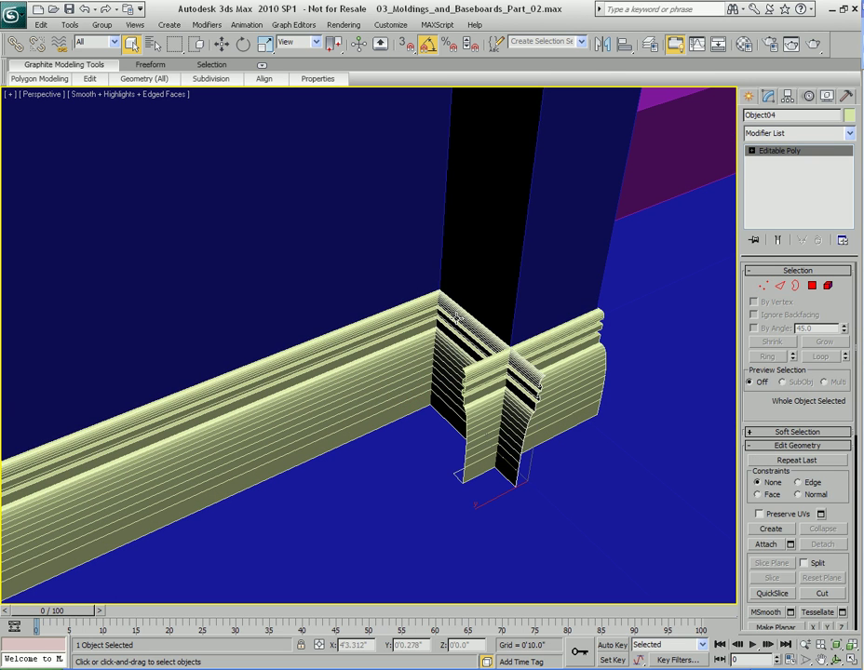
alt+middle_drag(450, 360, 448, 329)
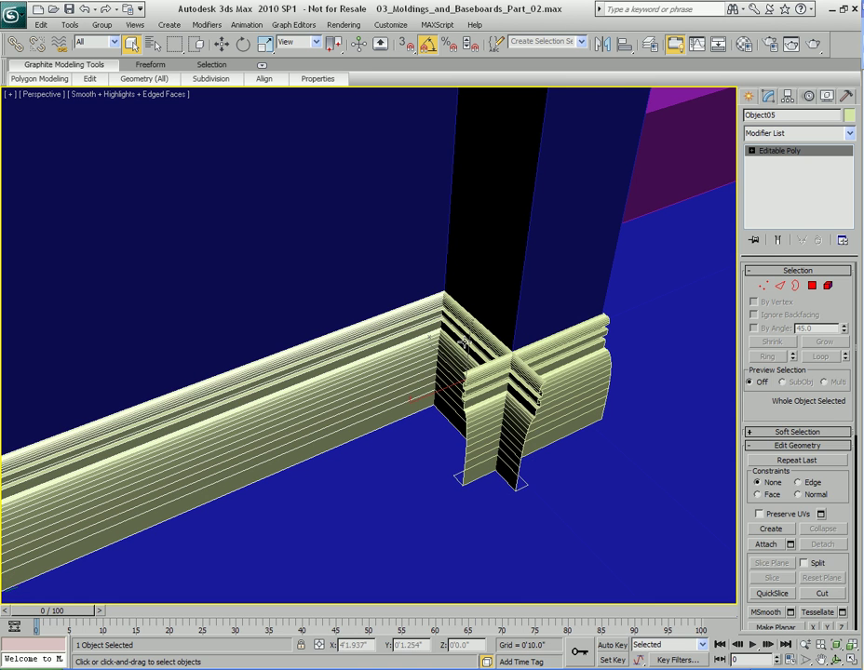
ctrl+click(497, 359)
ctrl+click(593, 350)
middle_drag(460, 388, 482, 366)
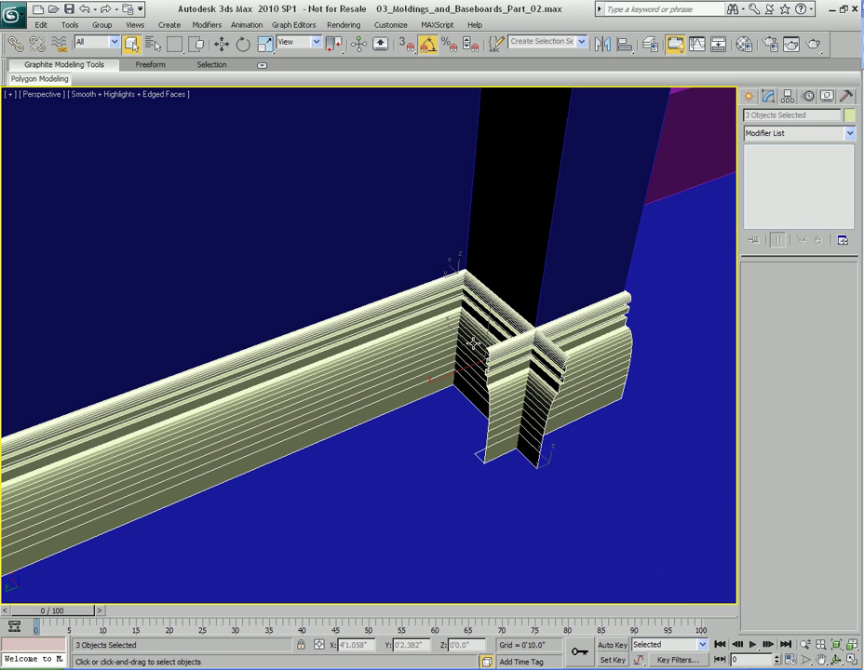
key(alt+q)
Step: Change the object color of the already mitered ProBoolean baseboard to blue
middle_drag(521, 316, 478, 340)
click(403, 296)
scroll(444, 332, up, 5)
alt+middle_drag(404, 295, 425, 323)
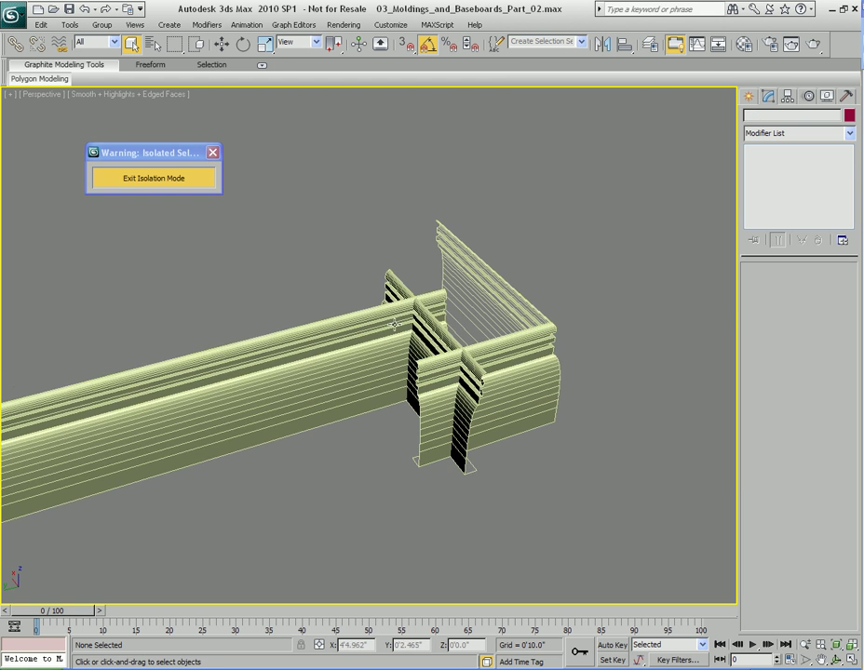
click(390, 282)
click(364, 356)
middle_drag(328, 366, 340, 358)
click(540, 393)
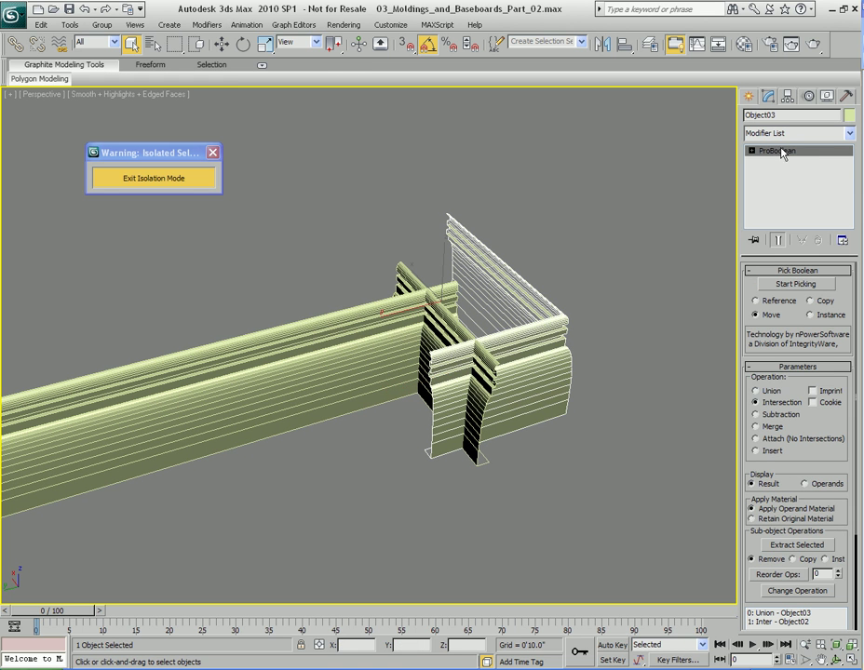
click(849, 115)
click(472, 290)
click(509, 415)
click(609, 344)
Step: Try a ProBoolean Intersection of the long-wall piece with the short crossing piece, and undo it
middle_drag(418, 356, 462, 343)
click(500, 302)
alt+middle_drag(500, 302, 521, 304)
alt+middle_drag(447, 294, 409, 308)
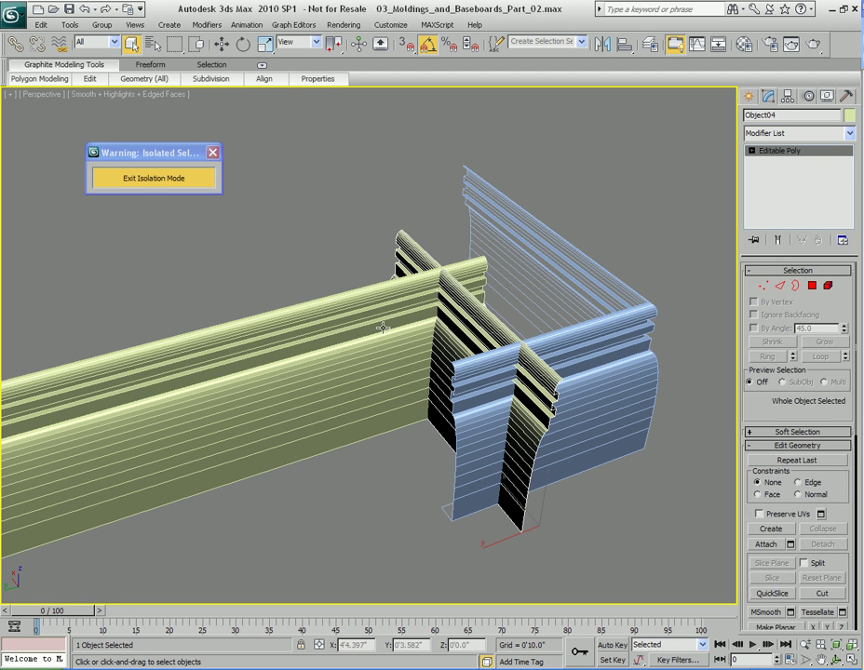
click(382, 330)
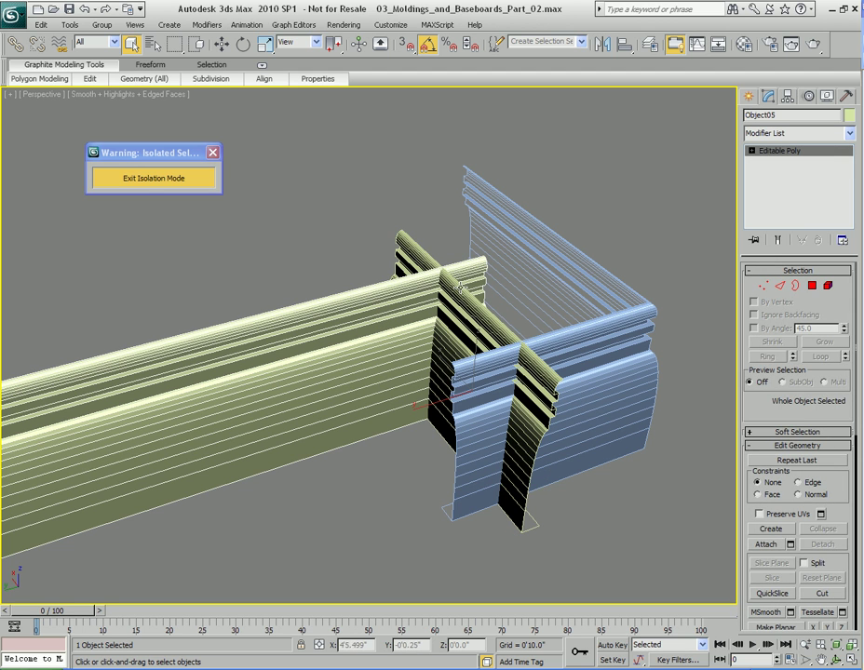
click(753, 97)
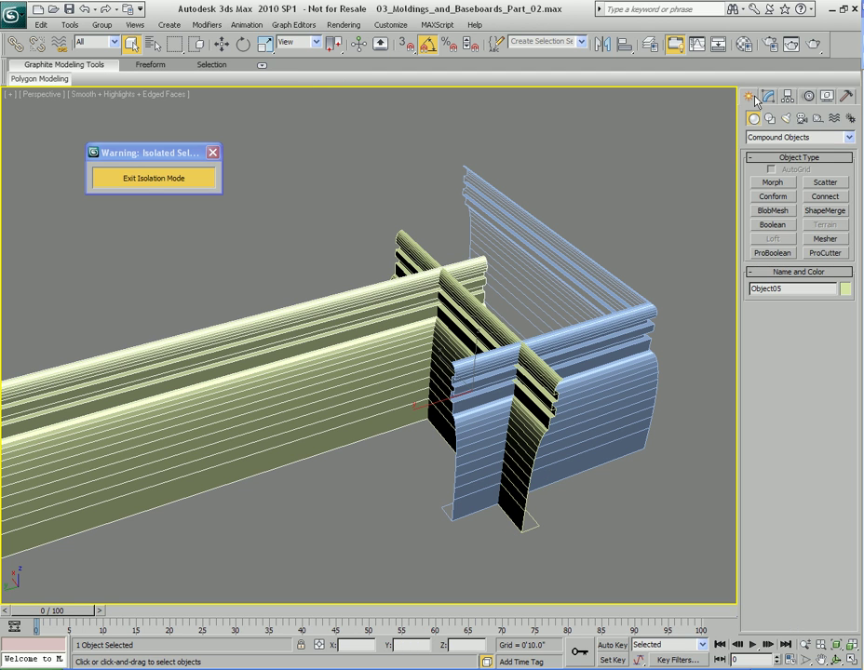
click(775, 253)
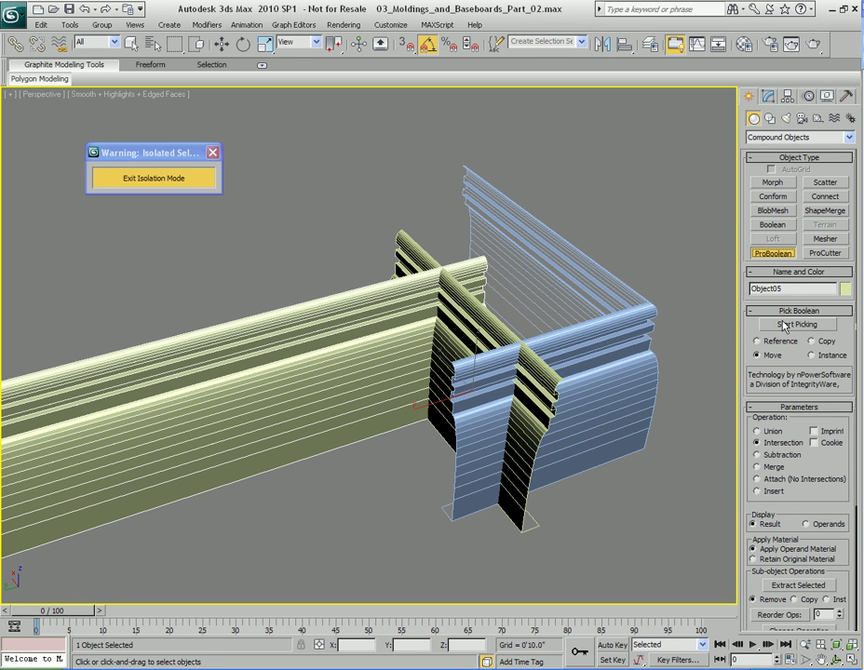
click(782, 325)
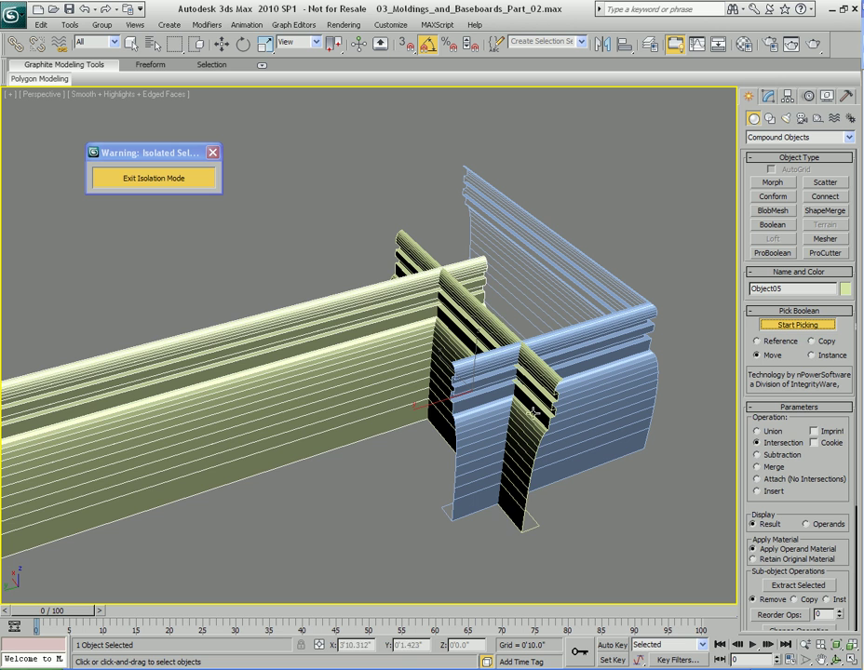
click(528, 373)
alt+middle_drag(495, 353, 530, 303)
key(ctrl+z)
key(ctrl+y)
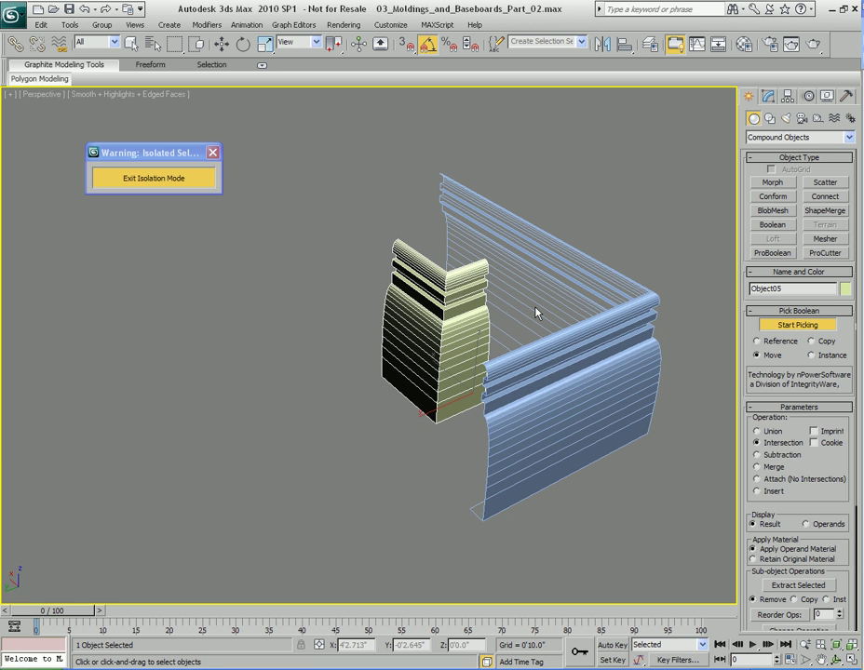
key(ctrl+z)
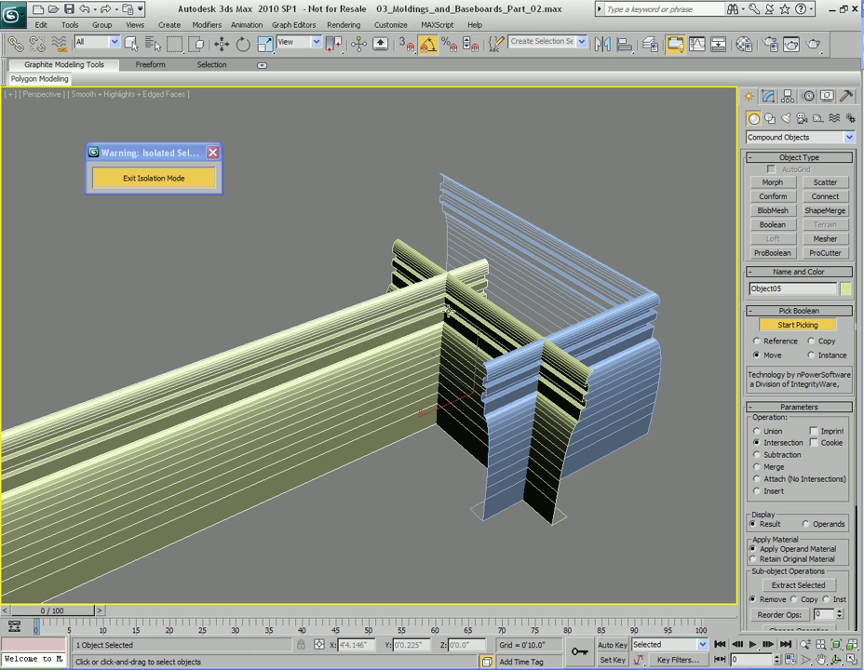
Step: Try picking an Intersection operand for the long-wall piece again, undo it, check the operand list, and leave ProBoolean
alt+middle_drag(468, 315, 493, 368)
click(455, 385)
key(ctrl+z)
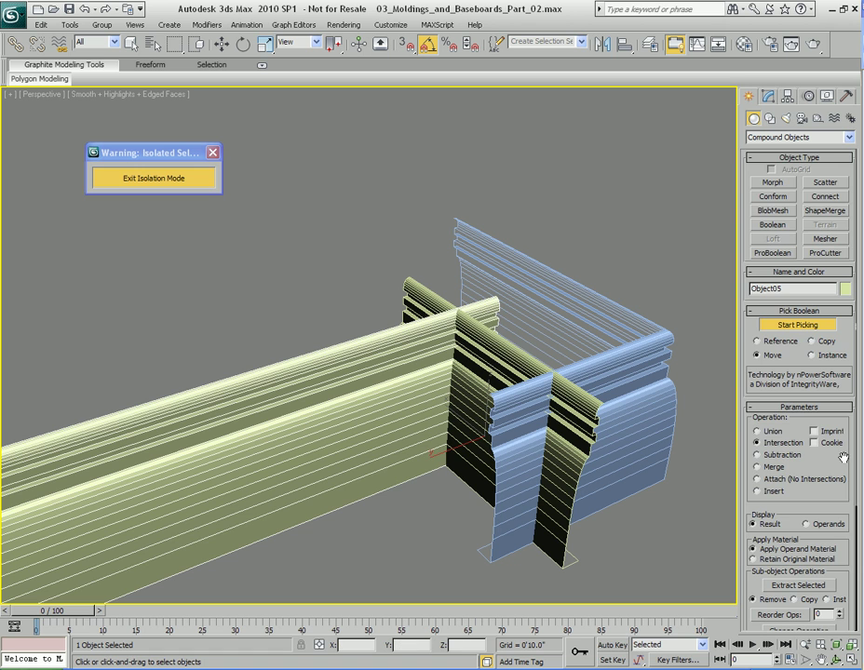
scroll(827, 468, down, 3)
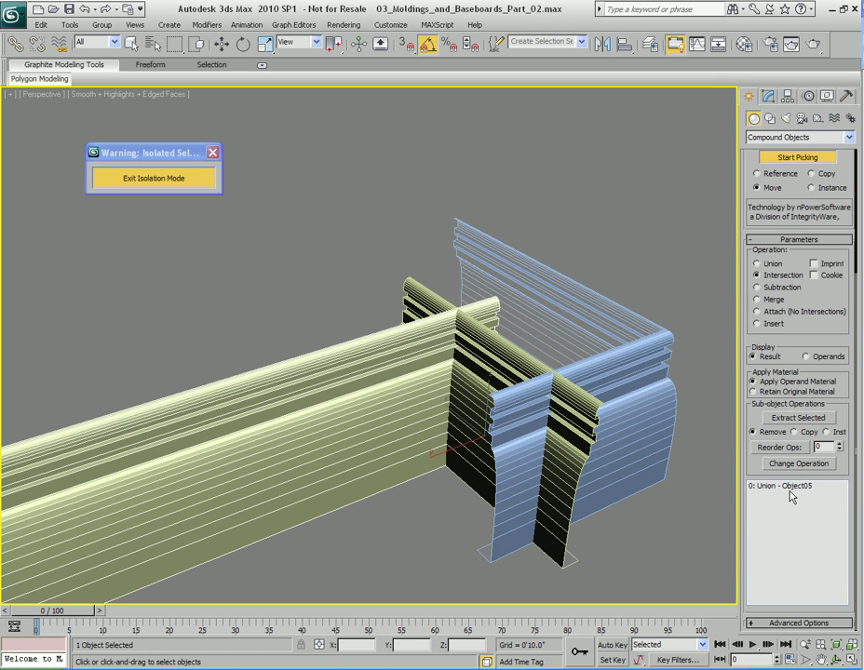
scroll(823, 460, up, 3)
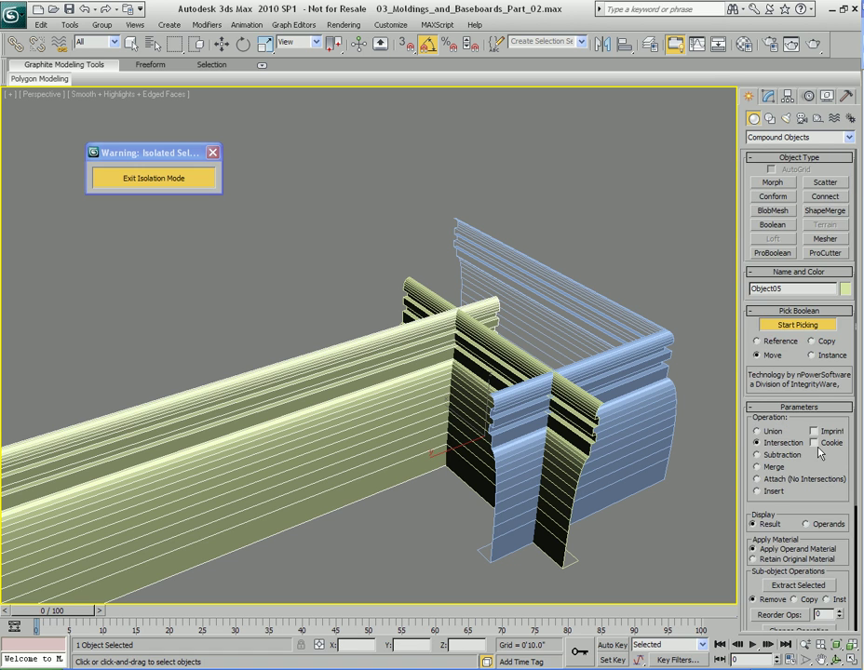
alt+middle_drag(471, 370, 489, 350)
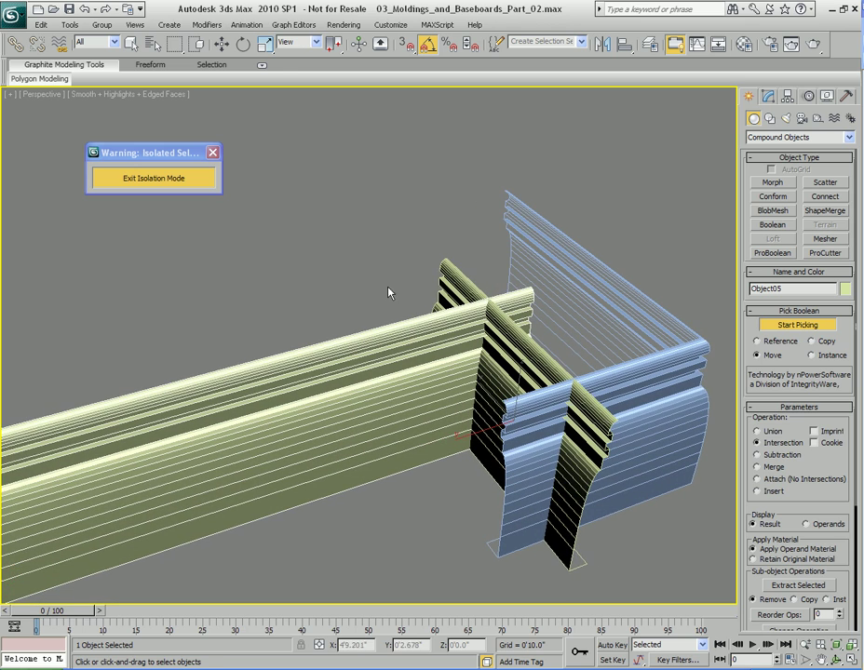
key(w)
alt+middle_drag(457, 284, 458, 338)
key(q)
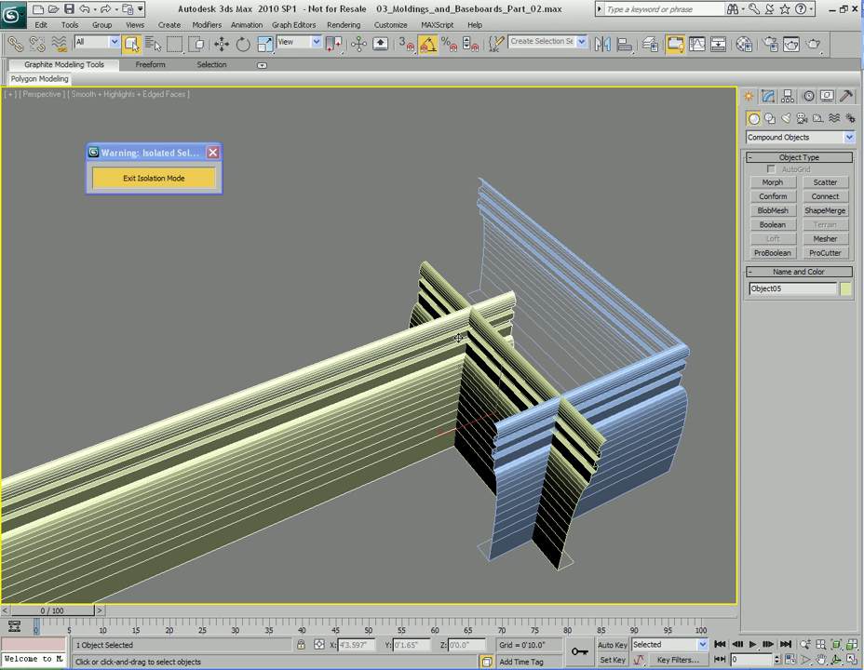
alt+middle_drag(458, 338, 475, 305)
key(m)
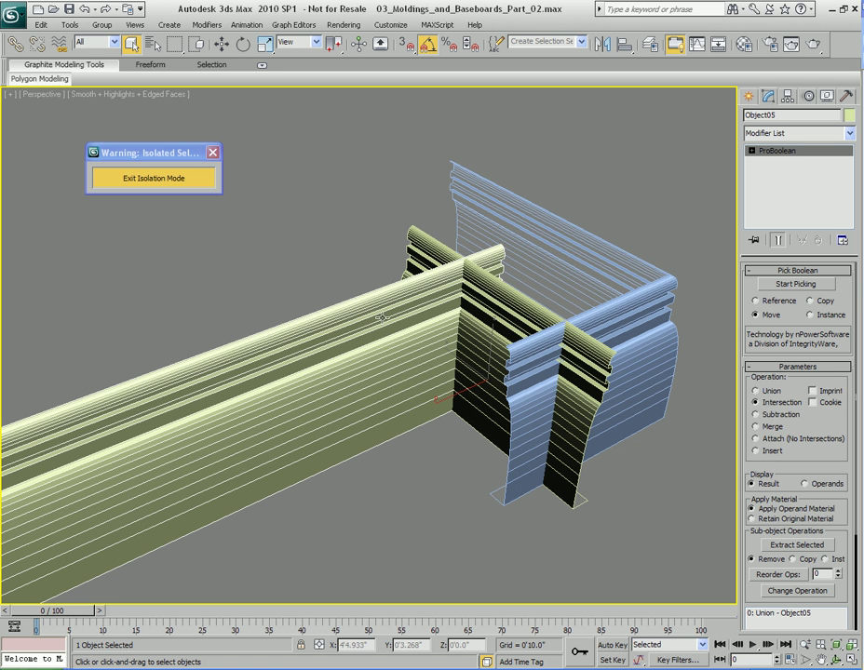
Step: Convert the long-wall piece to an editable poly and flip the normals of all its polygons
right_click(382, 318)
mouse_move(437, 440)
click(505, 449)
key(4)
key(ctrl+a)
right_click(422, 336)
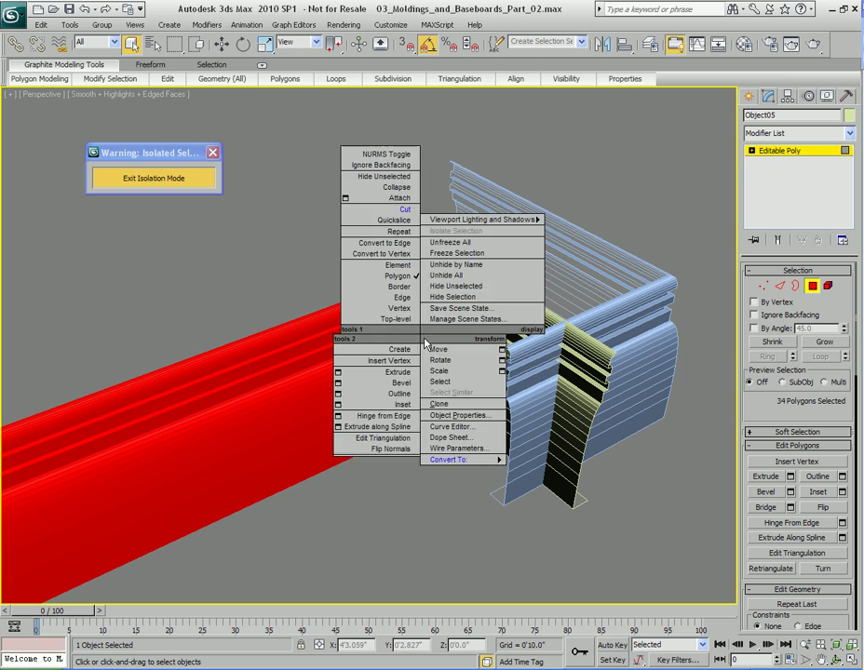
click(379, 450)
mouse_move(315, 388)
alt+middle_down()
mouse_move(521, 362)
mouse_move(316, 381)
alt+middle_up()
alt+middle_drag(483, 342, 419, 398)
key(4)
Step: Select the short crossing piece and flip the normals of all its polygons
click(452, 344)
alt+middle_drag(452, 347, 428, 371)
key(4)
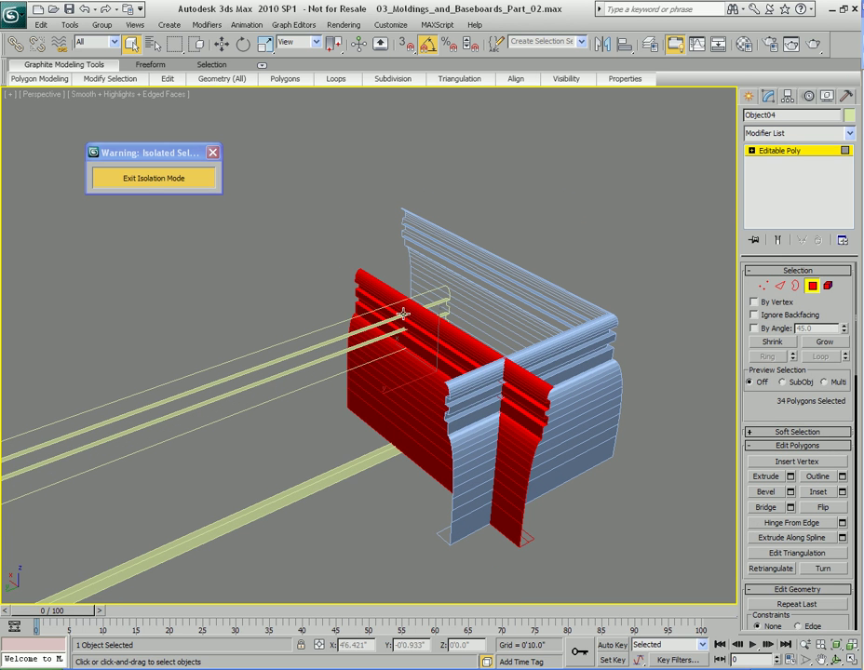
right_click(409, 308)
click(357, 470)
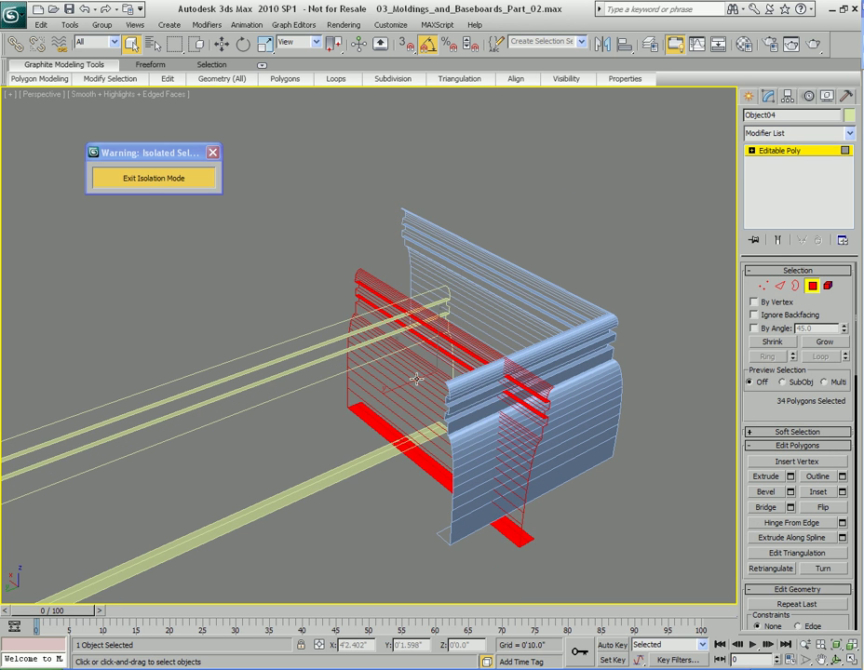
key(4)
Step: Create a ProBoolean Intersection from the long-wall piece with the short crossing piece as operand to form the mitered corner
alt+middle_drag(415, 380, 501, 382)
click(380, 356)
alt+middle_drag(381, 356, 424, 374)
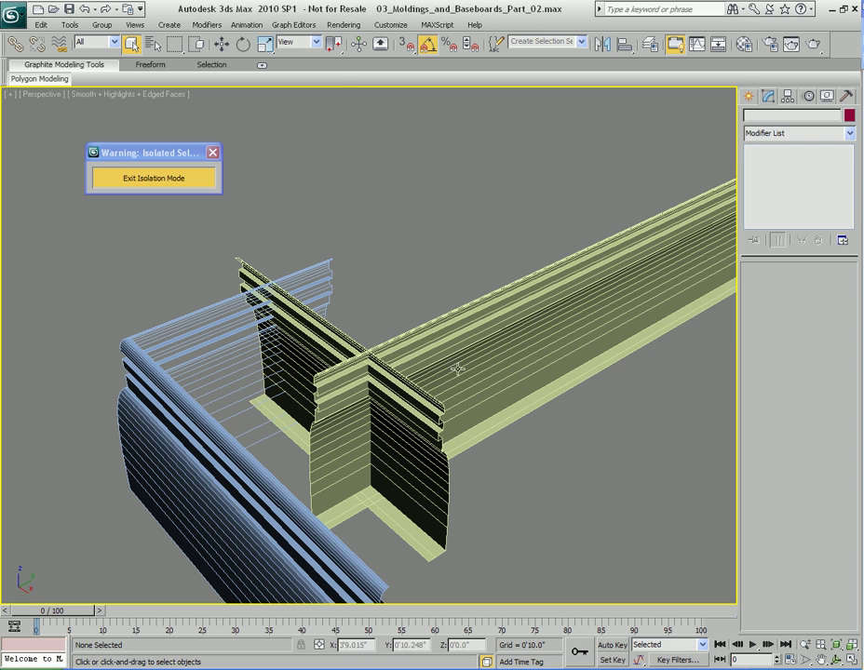
click(475, 324)
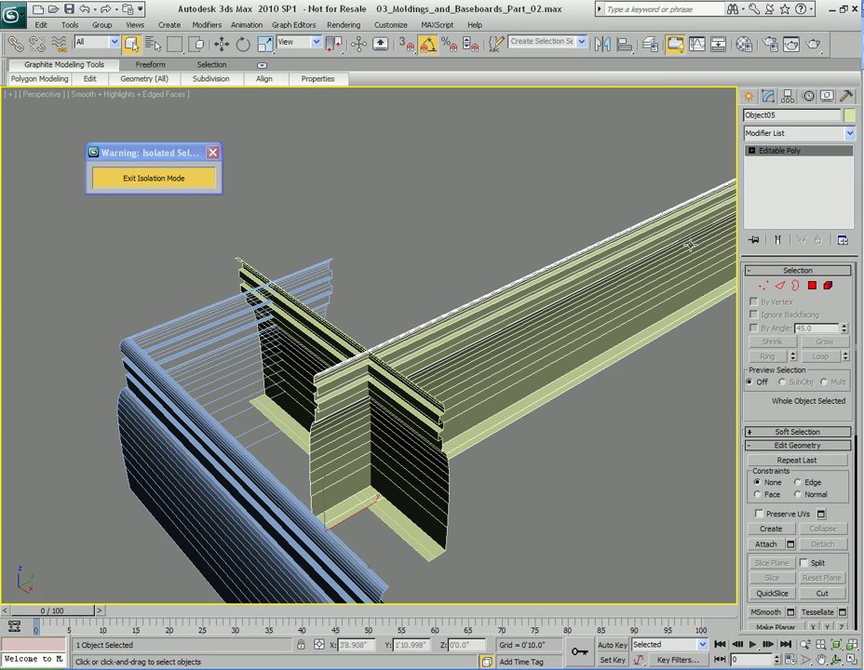
click(751, 97)
click(772, 255)
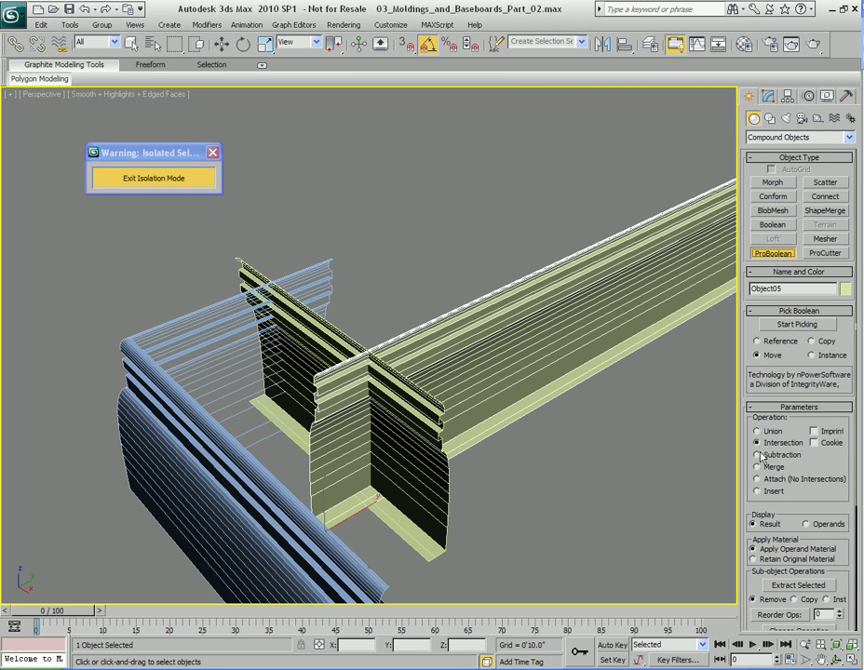
click(785, 325)
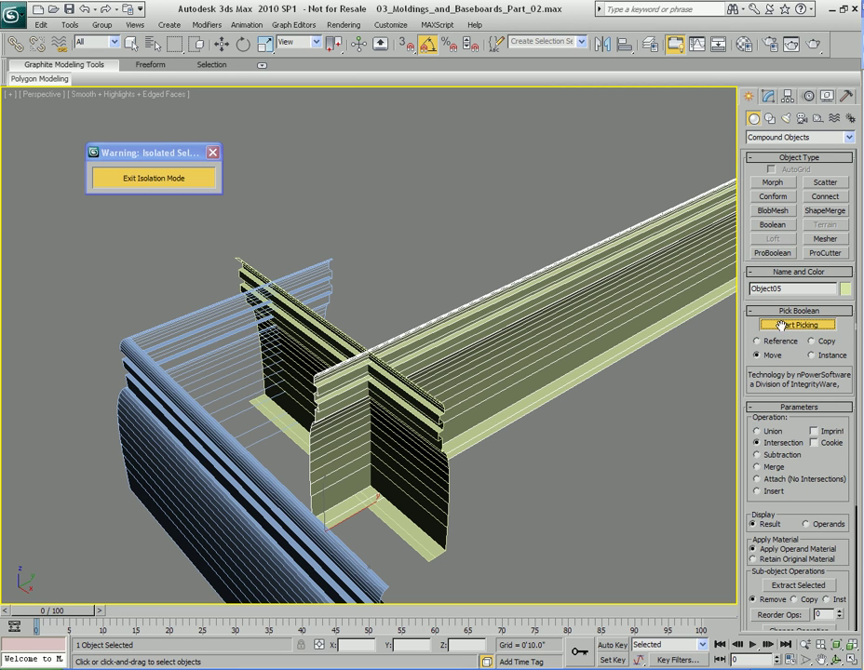
click(326, 338)
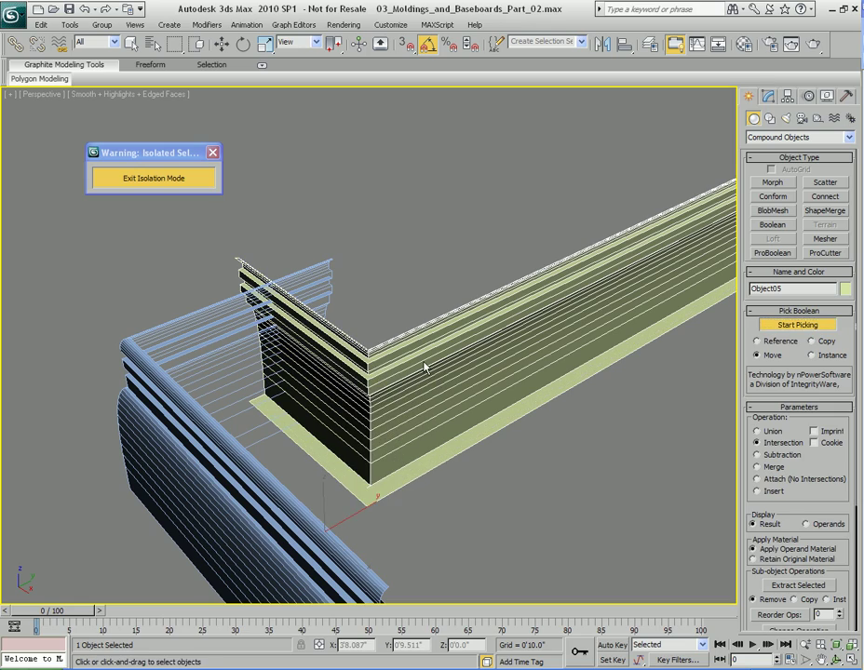
Step: Convert the joined corner piece to an editable poly and flip the normals of all its polygons
key(w)
alt+middle_drag(425, 366, 508, 370)
key(q)
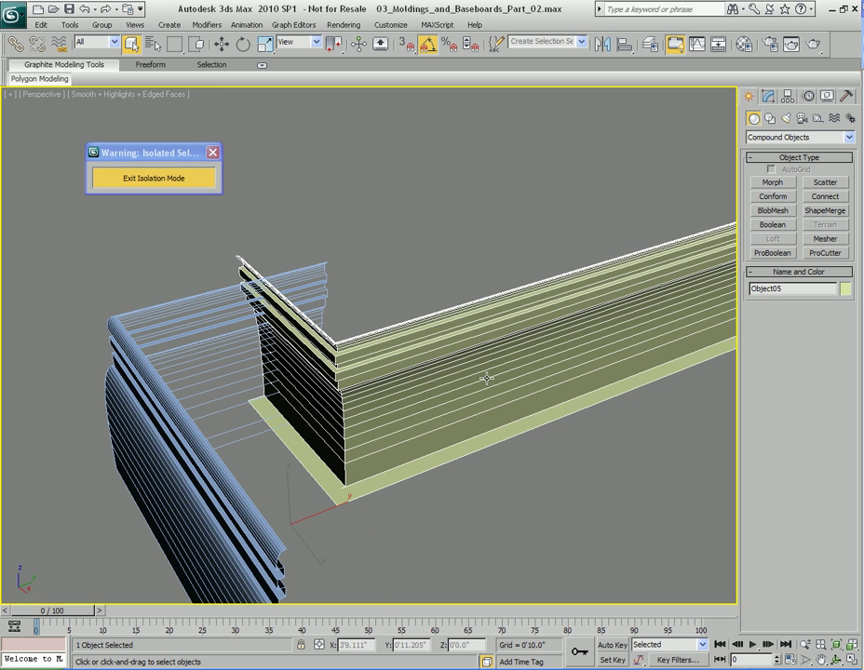
key(1)
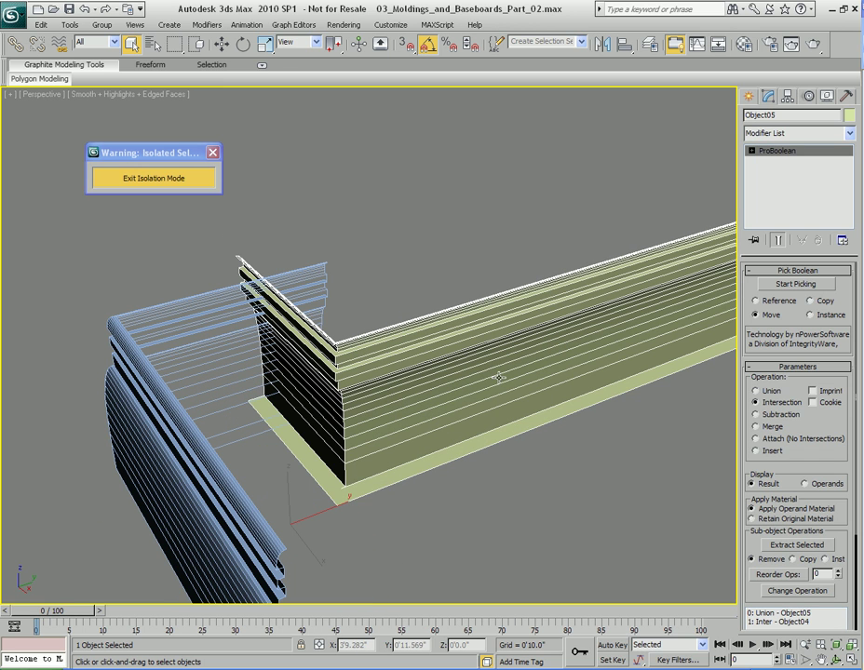
right_click(506, 319)
mouse_move(559, 491)
click(668, 502)
key(4)
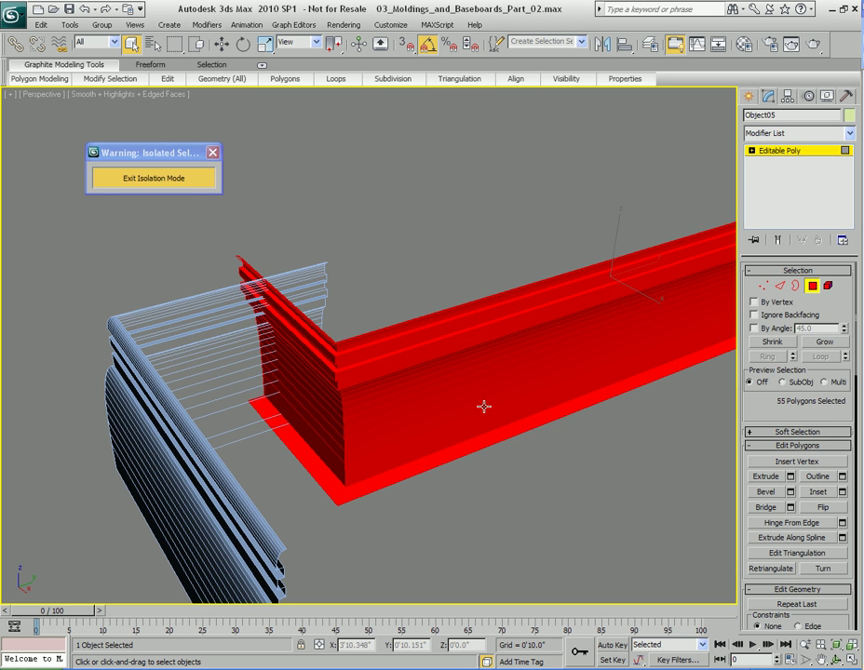
right_click(505, 342)
alt+middle_drag(505, 341, 330, 415)
click(342, 272)
key(4)
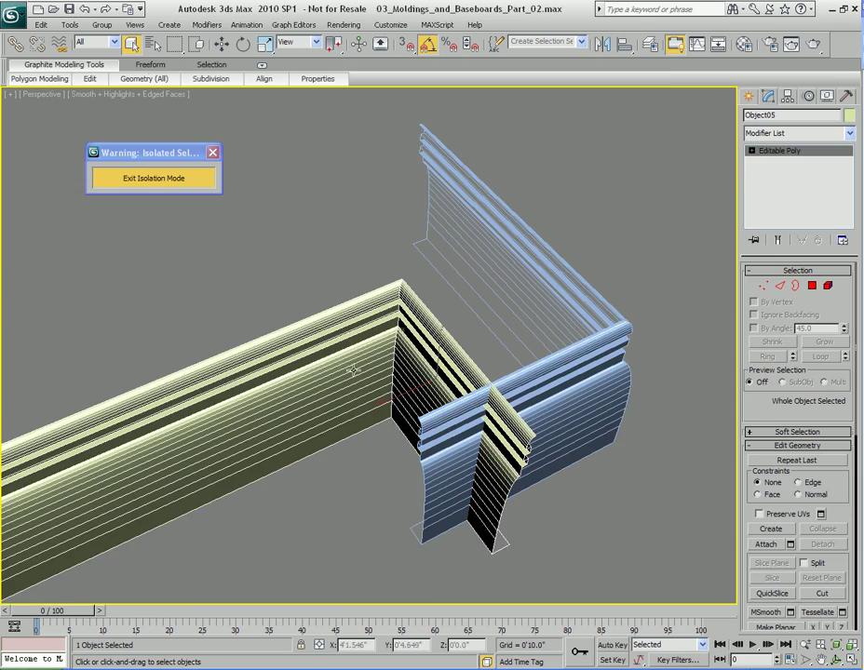
Step: Add the flipped corner piece as an Intersection operand of the blue ProBoolean baseboard to complete the joined run
alt+middle_drag(355, 367, 414, 366)
scroll(414, 366, up, 8)
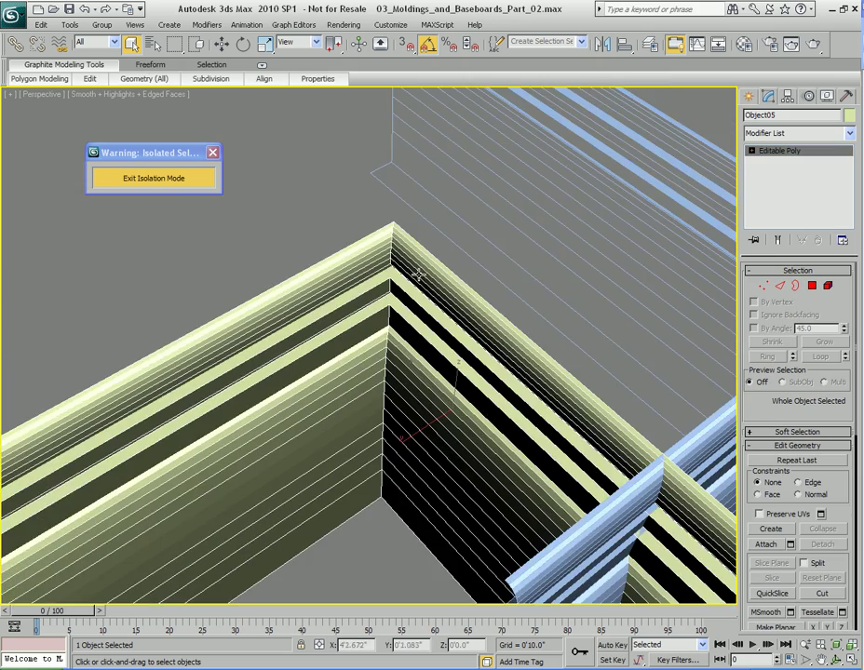
alt+middle_drag(418, 275, 437, 395)
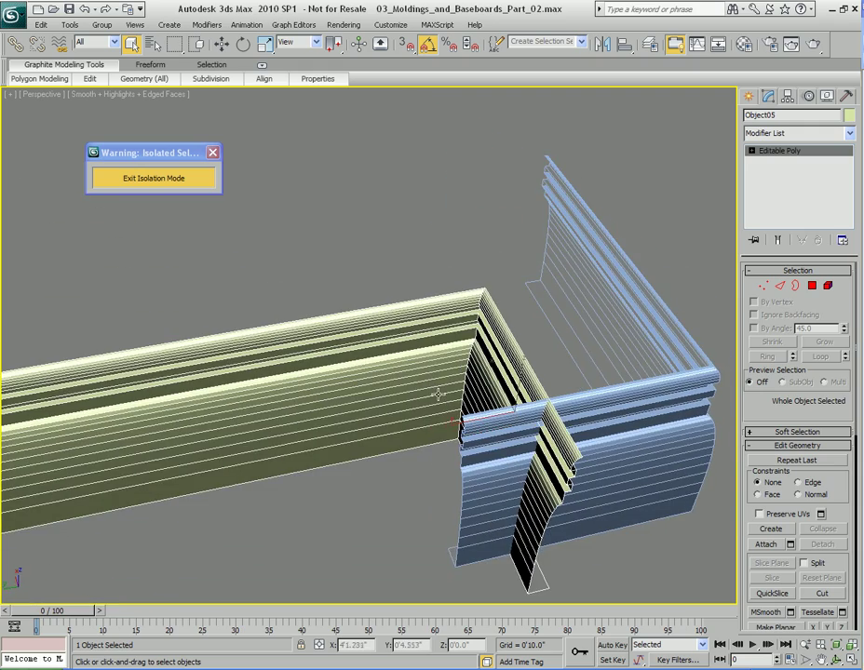
alt+middle_drag(412, 359, 517, 329)
click(519, 331)
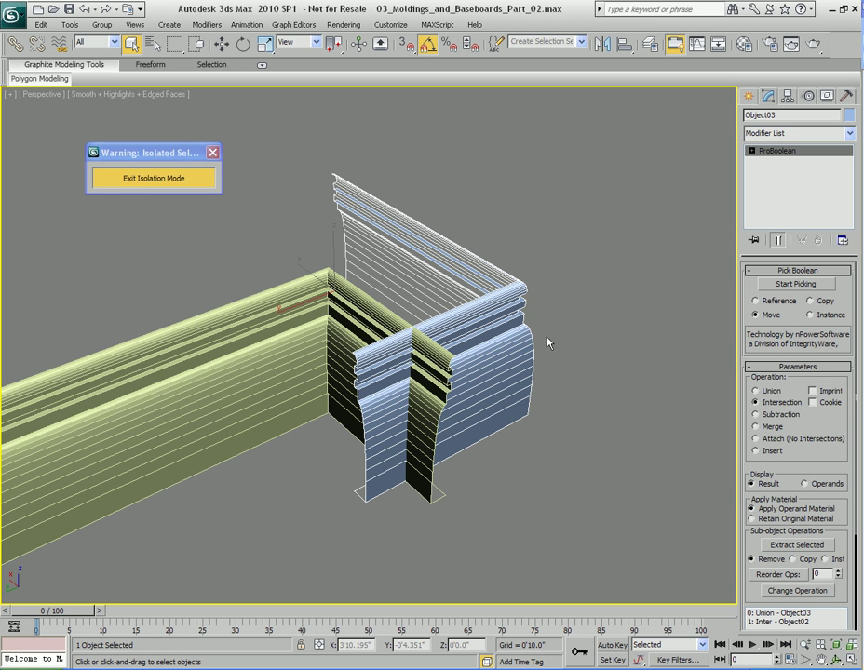
click(785, 285)
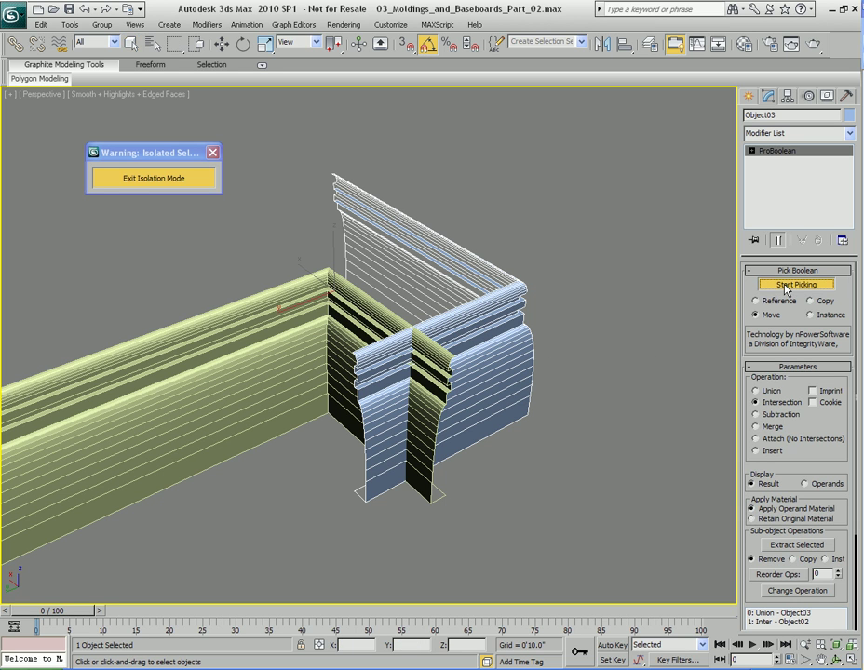
click(290, 291)
alt+middle_drag(334, 238, 399, 308)
right_click(400, 308)
alt+middle_drag(360, 347, 282, 243)
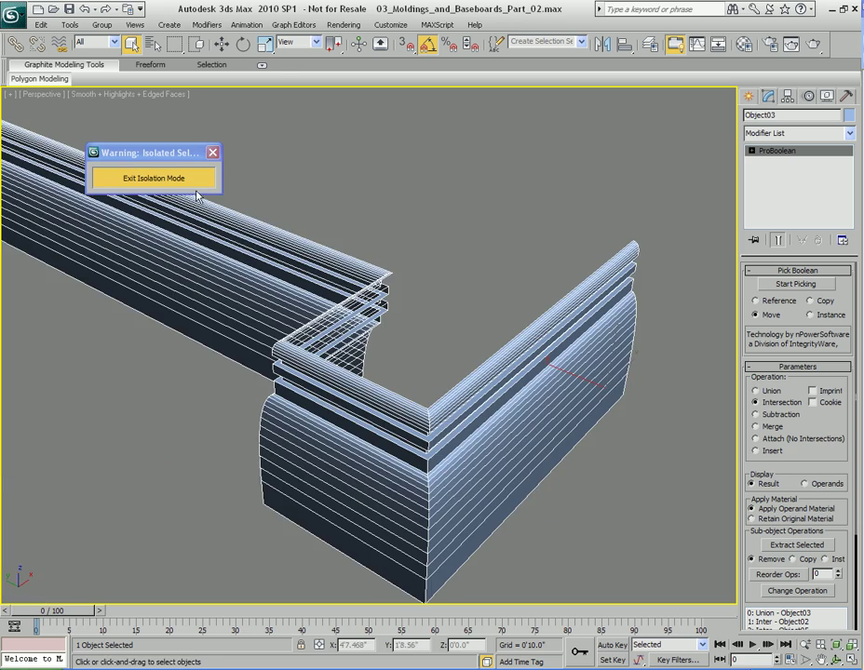
Step: Exit isolation mode and check the joined baseboards against the surrounding hallway walls
click(153, 178)
scroll(543, 311, down, 5)
alt+middle_drag(544, 310, 321, 290)
scroll(407, 252, up, 3)
scroll(360, 395, up, 2)
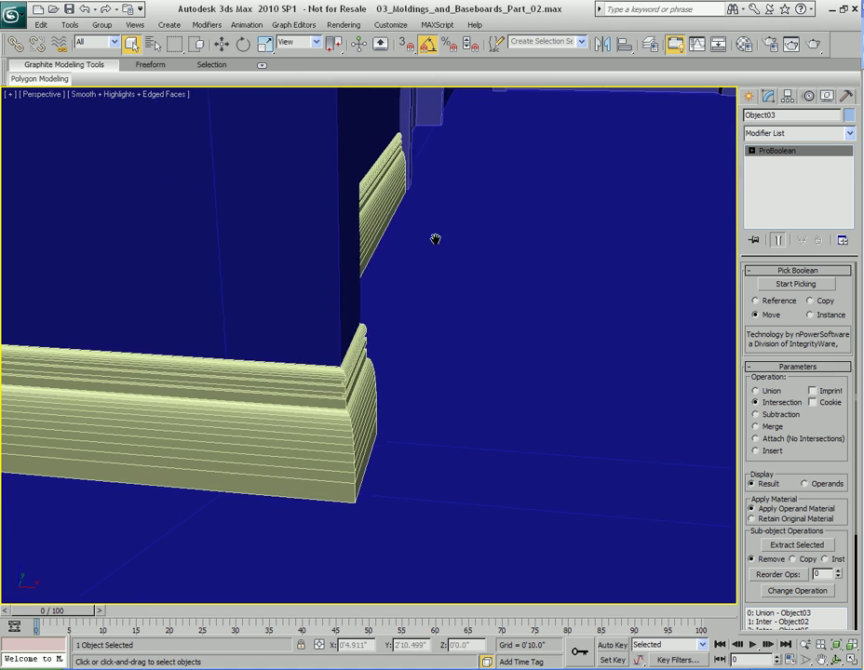
scroll(355, 405, down, 10)
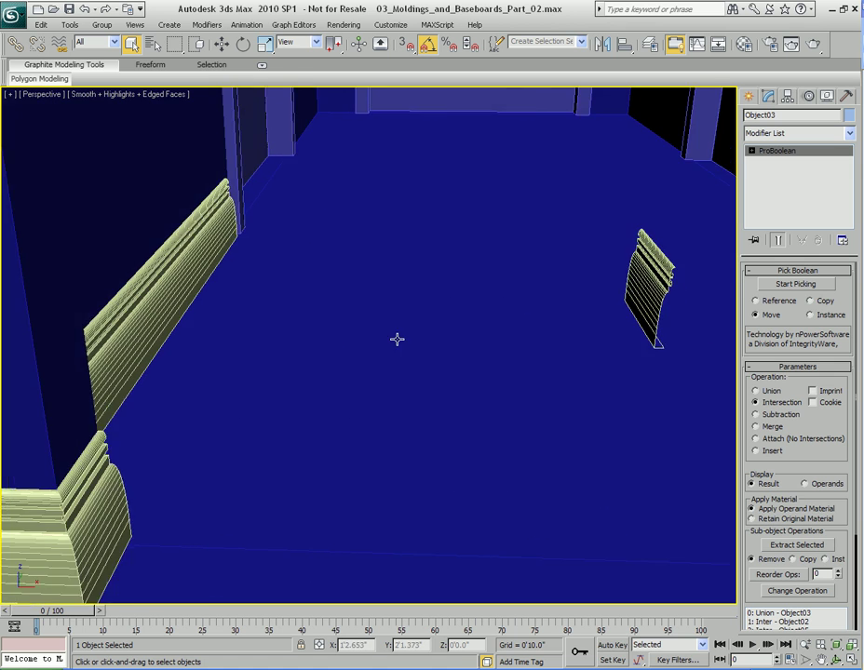
Step: Examine the baseboard run beside the stairs and the hallway walls around the doors that still need baseboards
scroll(428, 321, up, 10)
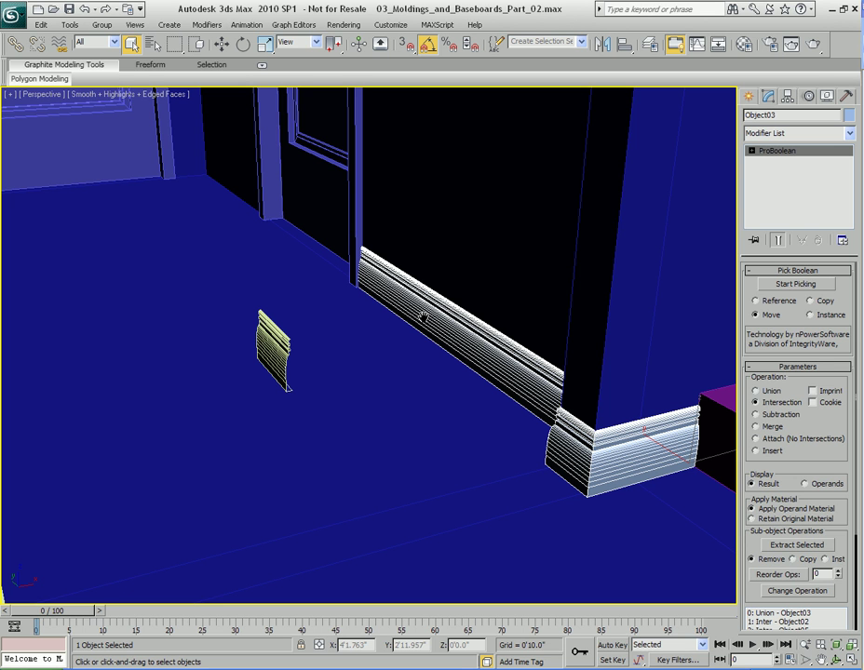
mouse_move(421, 344)
middle_down()
mouse_move(497, 333)
mouse_move(418, 337)
middle_up()
click(312, 333)
click(385, 294)
middle_drag(478, 348, 404, 313)
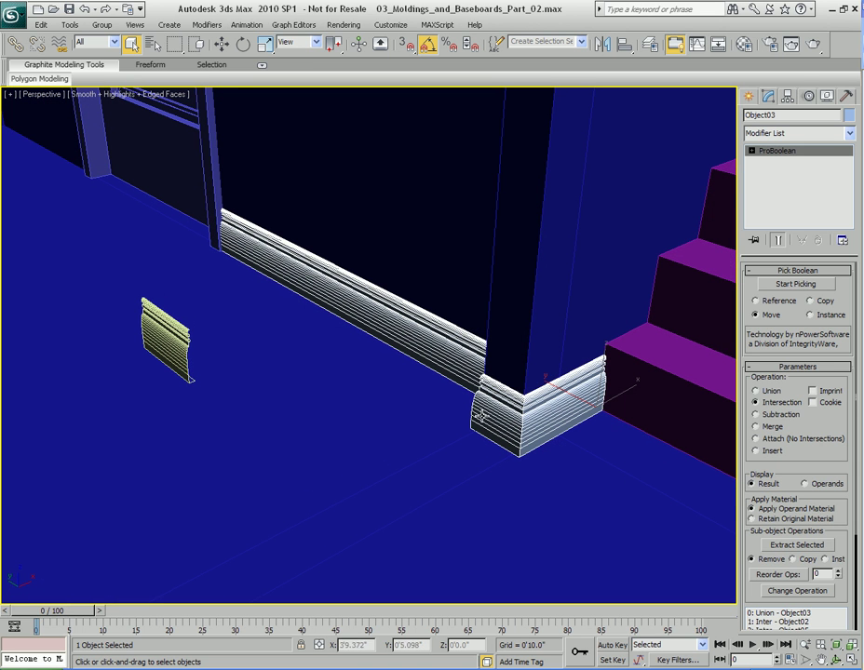
alt+middle_drag(492, 415, 451, 355)
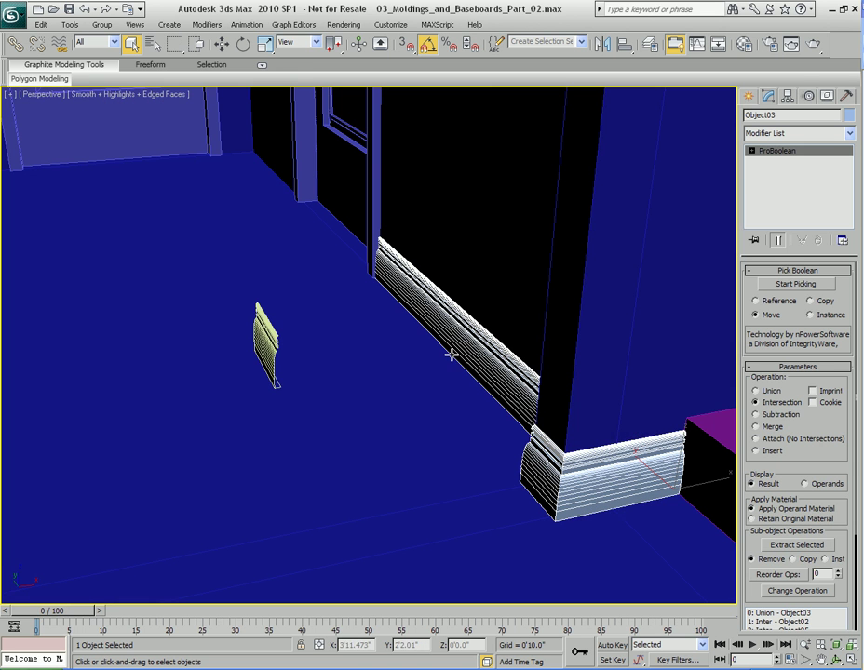
alt+middle_drag(387, 338, 416, 358)
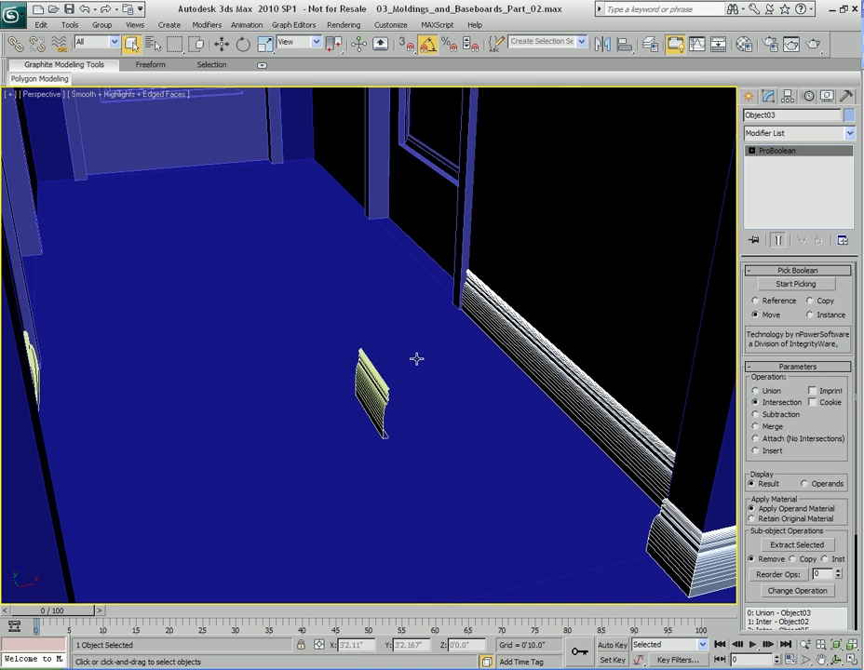
alt+middle_drag(400, 318, 441, 353)
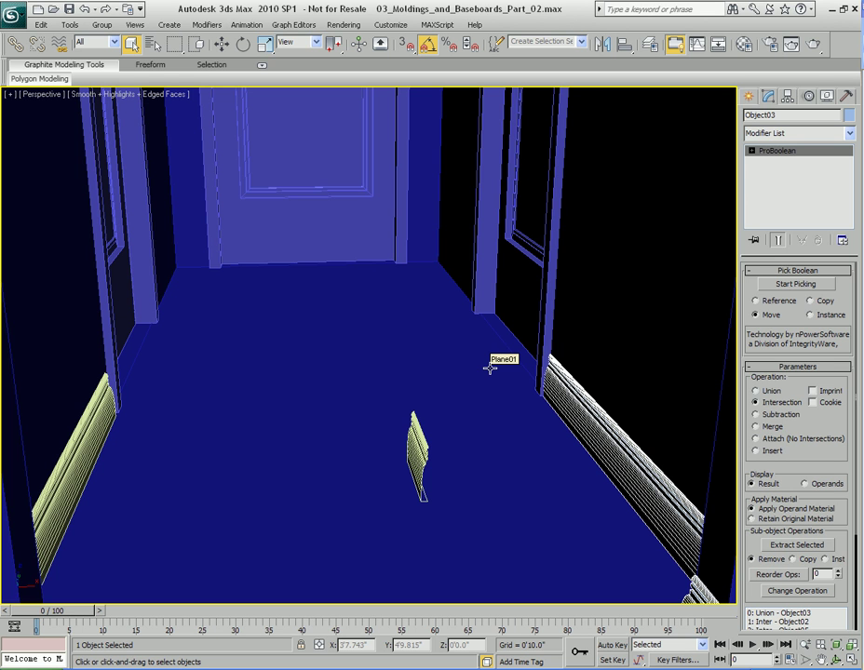
alt+middle_drag(490, 394, 494, 355)
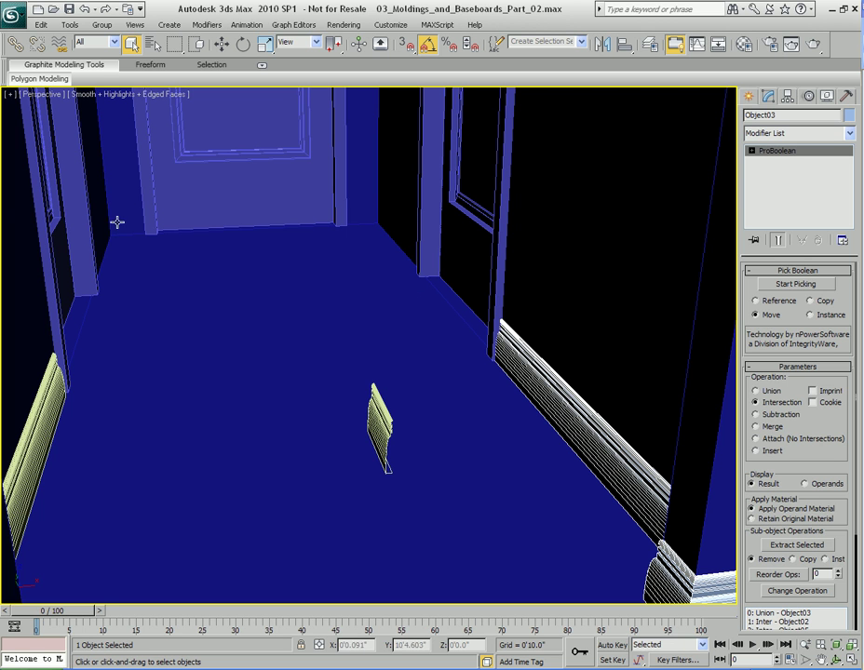
Step: Make one copy of the loose short baseboard piece farther down the hallway, near the right-hand doorway
alt+middle_drag(476, 303, 468, 329)
click(392, 402)
alt+middle_drag(419, 342, 429, 380)
key(w)
middle_drag(423, 310, 428, 355)
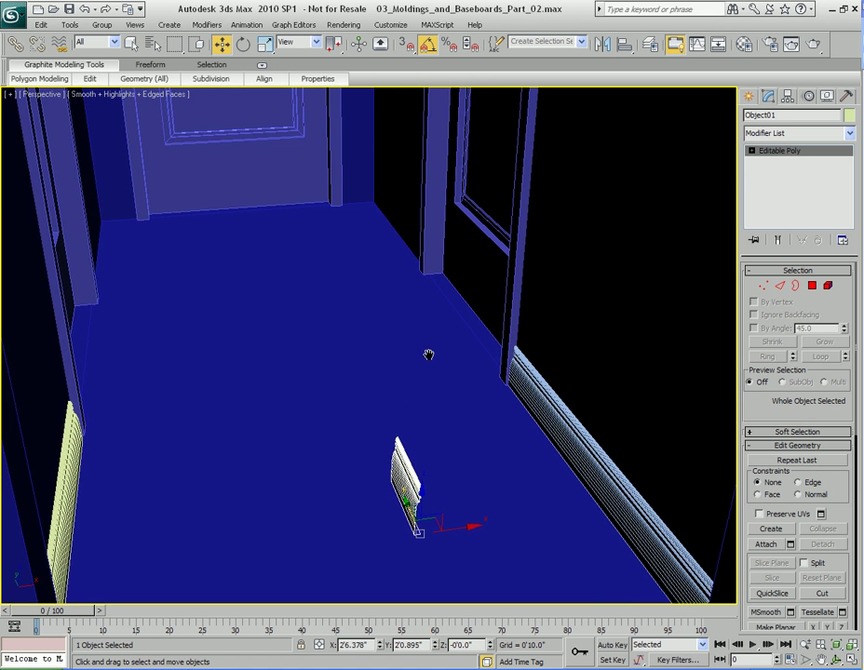
key(F3)
shift+drag(423, 534, 394, 326)
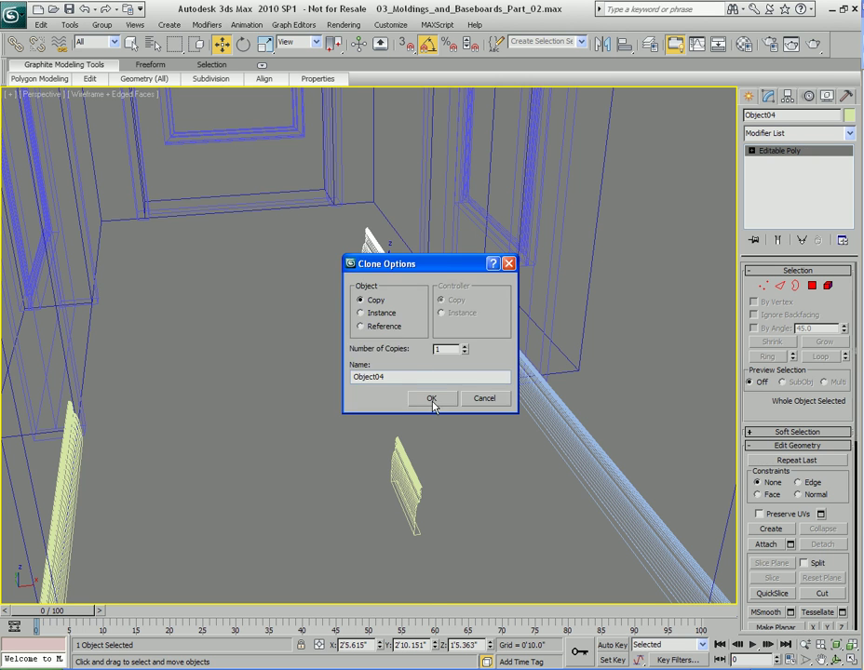
click(432, 403)
scroll(417, 329, up, 3)
mouse_move(416, 330)
middle_down()
mouse_move(434, 419)
mouse_move(359, 375)
middle_up()
scroll(434, 418, up, 2)
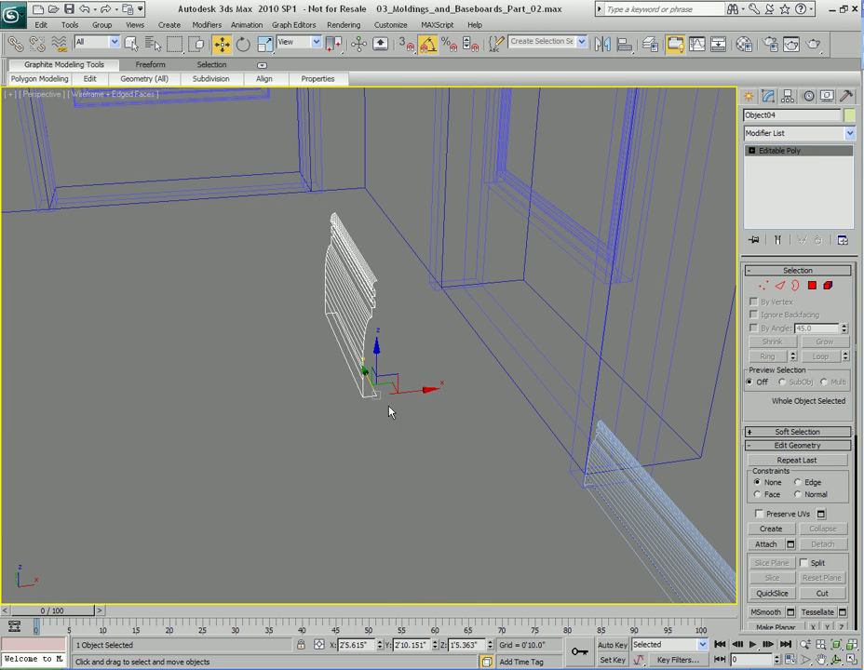
Step: Snap the copied piece onto the base of the right wall at the far edge of the doorway
drag(373, 396, 443, 288)
key(s)
alt+middle_drag(444, 289, 430, 386)
middle_drag(256, 333, 446, 387)
key(z)
mouse_move(506, 384)
alt+middle_down()
mouse_move(456, 371)
mouse_move(386, 383)
alt+middle_up()
key(F3)
scroll(472, 384, down, 4)
mouse_move(472, 383)
alt+middle_down()
mouse_move(510, 366)
mouse_move(492, 393)
alt+middle_up()
Step: Stretch the right-wall piece by moving its end vertices along Y to just past the hallway's end wall
key(1)
drag(450, 324, 576, 521)
alt+middle_drag(577, 521, 513, 493)
alt+middle_drag(498, 402, 391, 425)
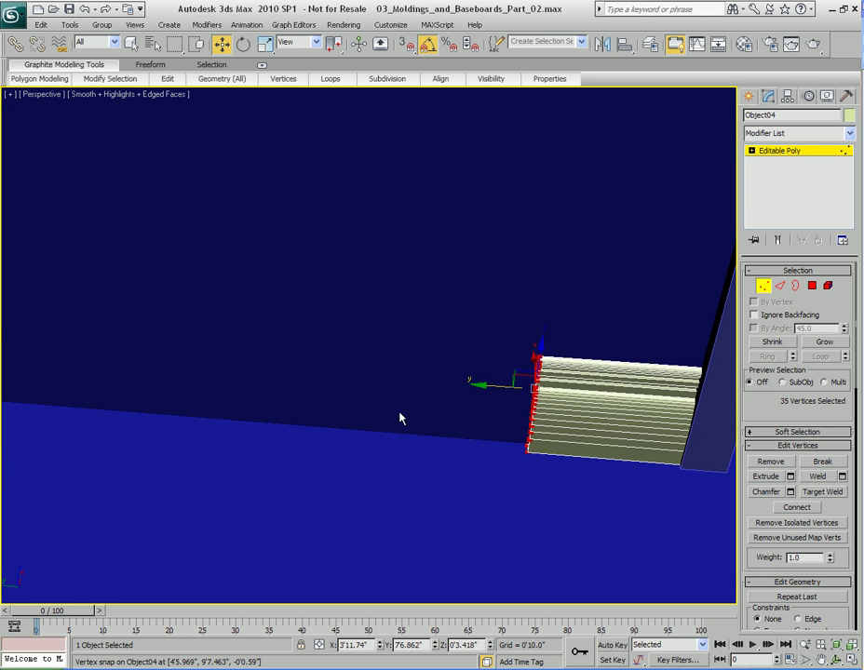
alt+middle_drag(468, 407, 468, 420)
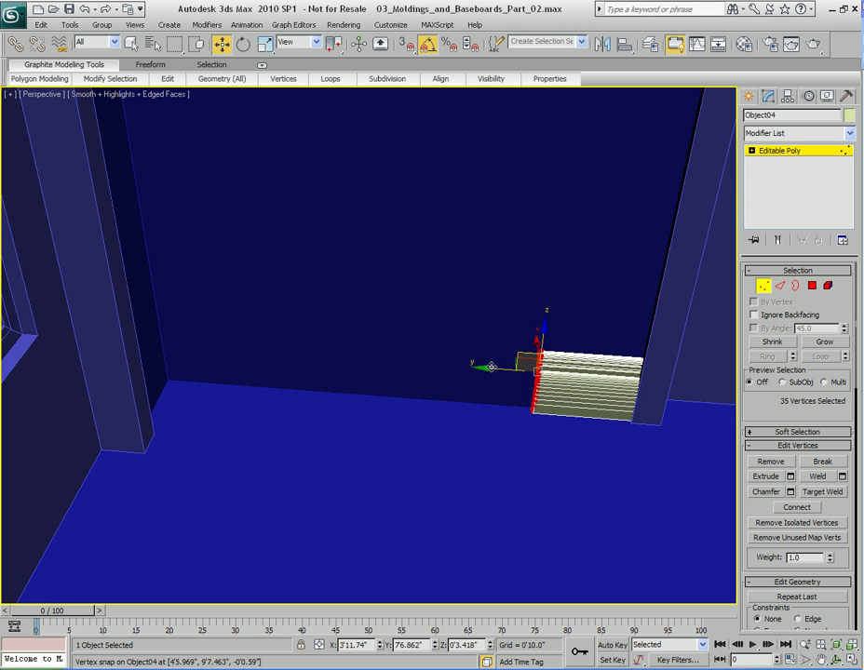
drag(498, 368, 87, 337)
middle_drag(162, 360, 408, 379)
key(F3)
key(q)
middle_drag(378, 438, 367, 361)
key(1)
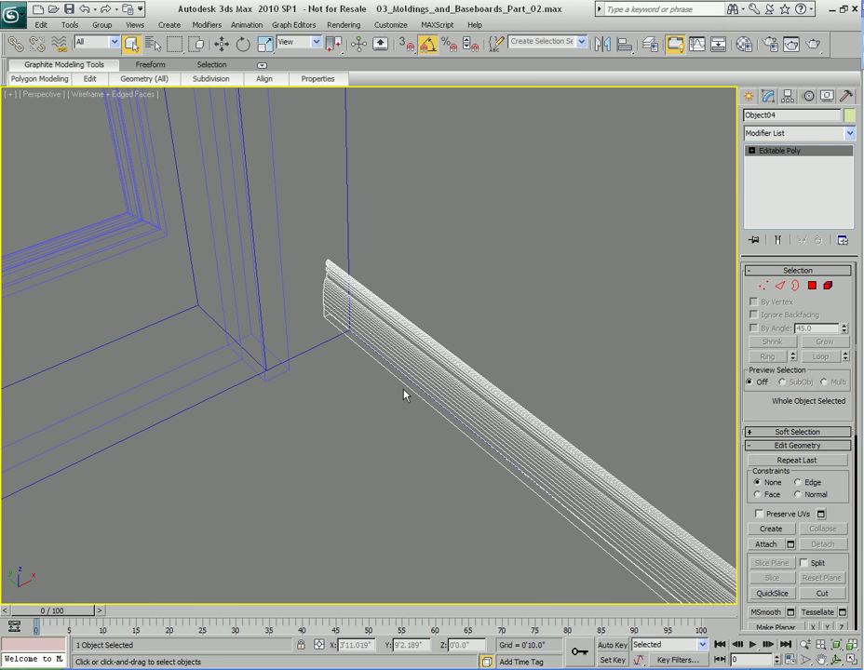
Step: Make one copy of the stretched right-wall piece for the end wall
scroll(408, 402, down, 3)
middle_drag(414, 392, 345, 342)
key(w)
mouse_move(517, 472)
shift+mouse_down()
mouse_move(271, 334)
mouse_move(289, 335)
shift+mouse_up()
click(451, 402)
mouse_move(275, 342)
middle_down()
mouse_move(368, 398)
mouse_move(315, 355)
middle_up()
scroll(346, 389, up, 5)
scroll(344, 391, down, 1)
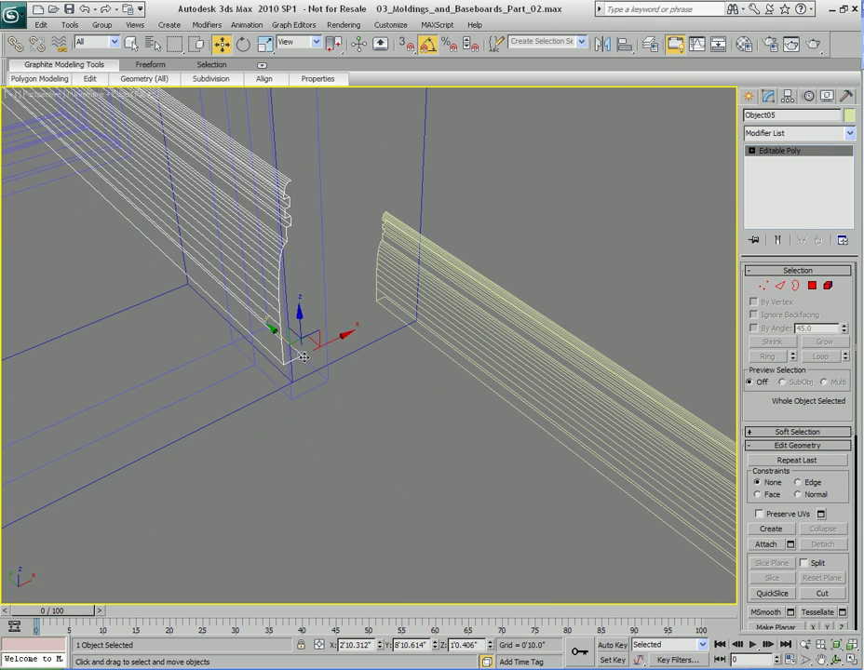
Step: Snap the copy to the far hallway corner and rotate it to run along the end wall
key(s)
drag(302, 356, 431, 353)
key(e)
alt+middle_drag(432, 353, 334, 342)
scroll(377, 350, down, 2)
scroll(377, 350, up, 5)
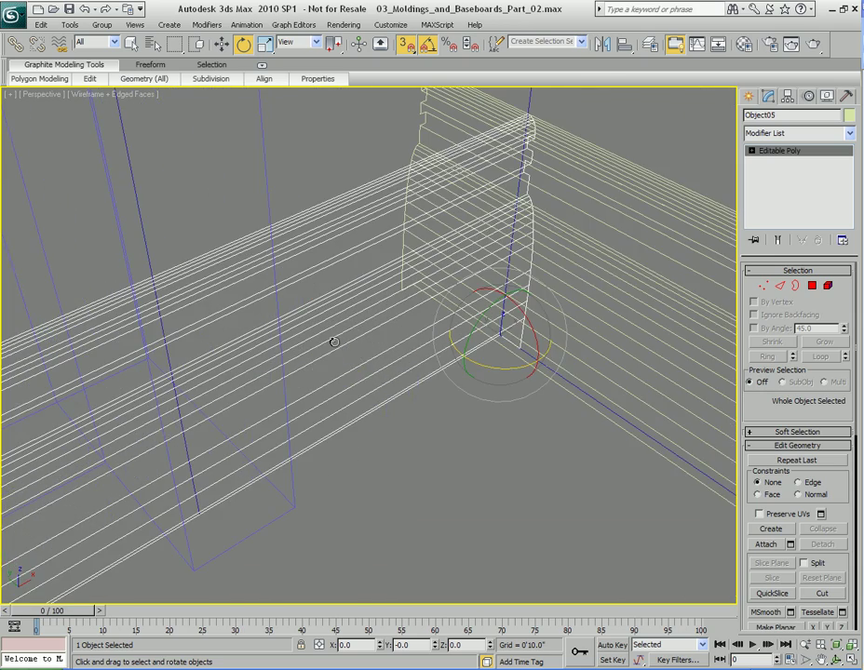
mouse_move(428, 371)
alt+middle_down()
mouse_move(441, 409)
mouse_move(432, 439)
mouse_move(443, 436)
mouse_move(420, 416)
mouse_move(414, 428)
mouse_move(465, 405)
mouse_move(385, 409)
mouse_move(289, 398)
mouse_move(505, 404)
alt+middle_up()
key(F3)
Step: Shorten the end-wall piece by moving its free end vertices along X to the casing of the end door
key(1)
key(w)
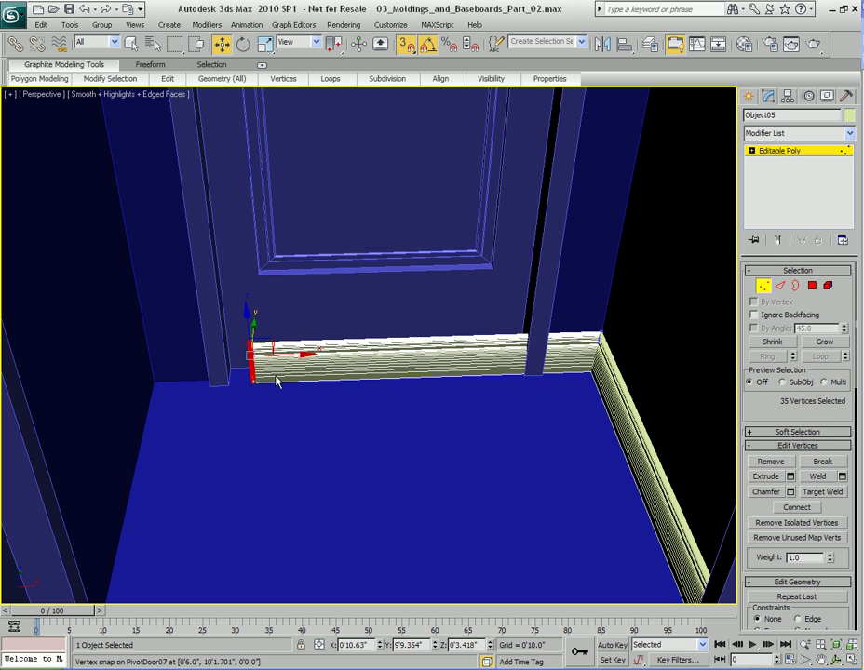
drag(291, 355, 563, 372)
right_click(562, 372)
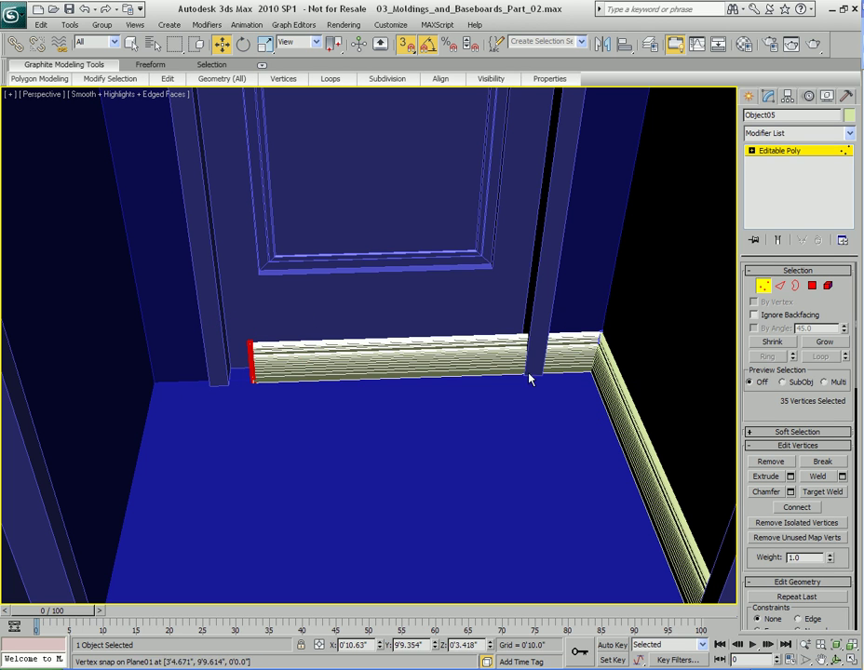
drag(301, 357, 562, 361)
key(z)
mouse_move(475, 386)
alt+middle_down()
mouse_move(535, 414)
mouse_move(550, 328)
mouse_move(462, 384)
alt+middle_up()
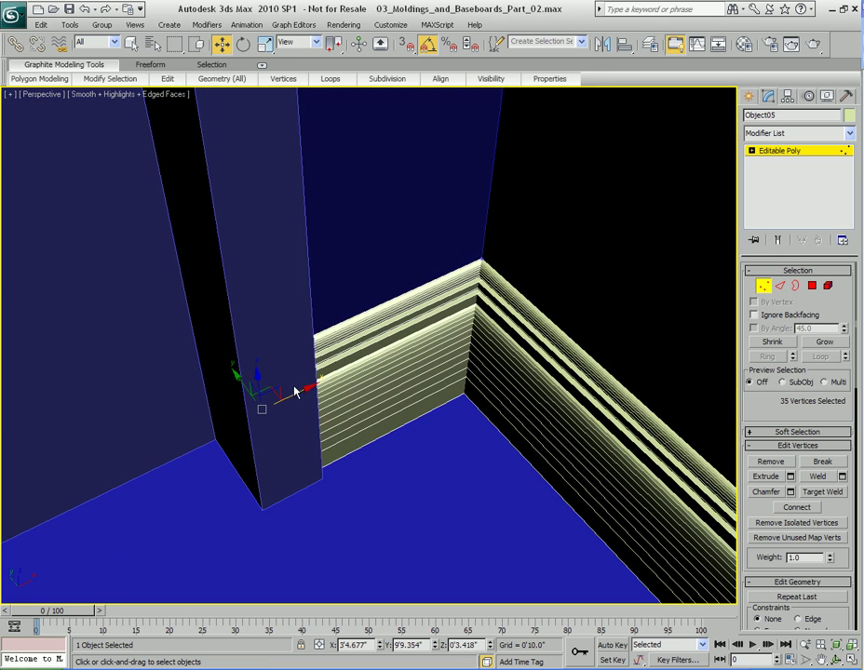
Step: Shift the whole end-wall piece along X so that it crosses the right-wall baseboard at the corner
alt+middle_drag(296, 392, 409, 400)
key(q)
key(F3)
key(w)
key(1)
drag(544, 436, 609, 435)
key(1)
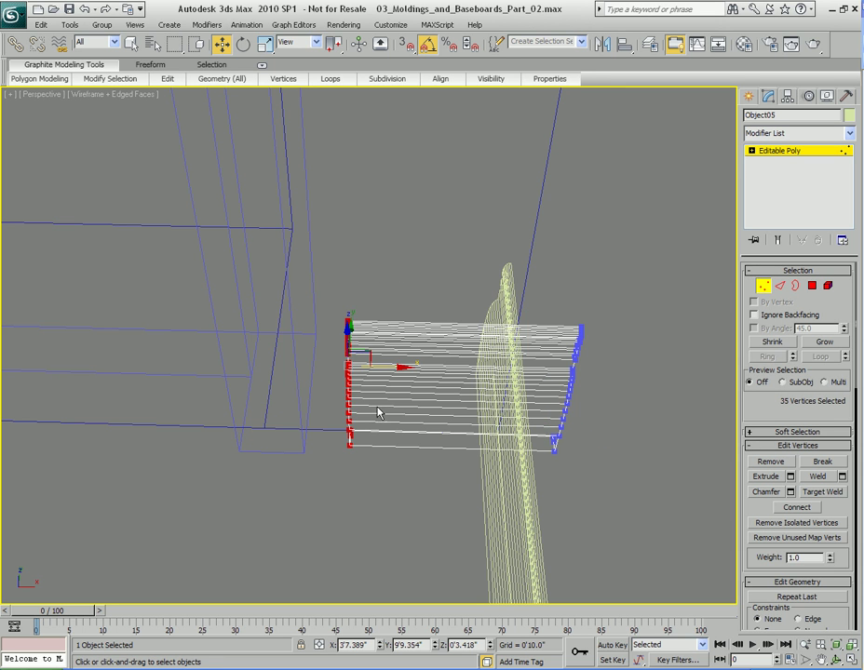
Step: Extend the end-wall piece's free end vertices along X back into the door casing
mouse_move(392, 365)
mouse_down()
mouse_move(319, 361)
mouse_move(370, 368)
mouse_move(332, 366)
mouse_up()
key(F3)
key(q)
alt+middle_drag(363, 426, 573, 389)
key(1)
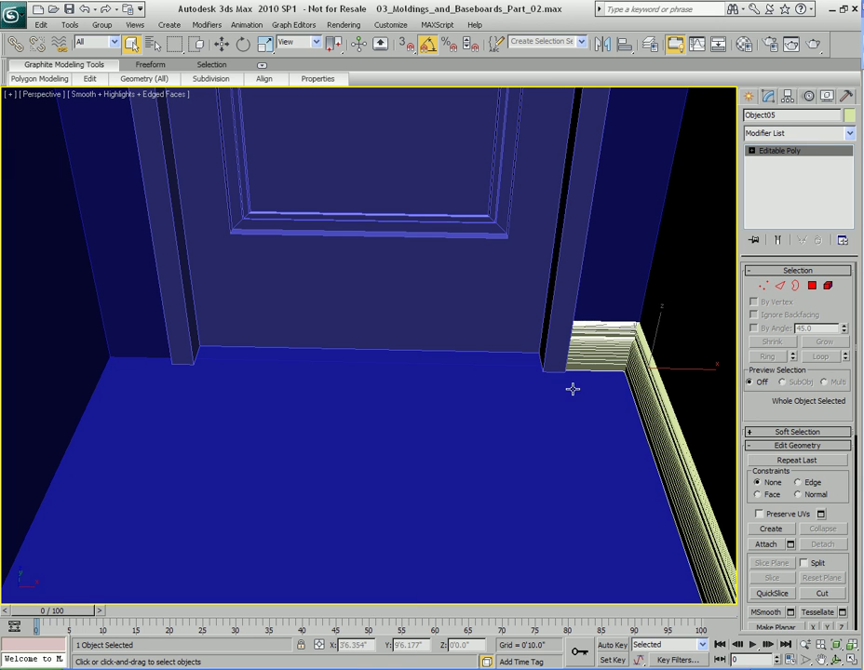
Step: Copy the short end-wall piece along X toward the opposite side of the end door
key(w)
shift+drag(687, 369, 437, 357)
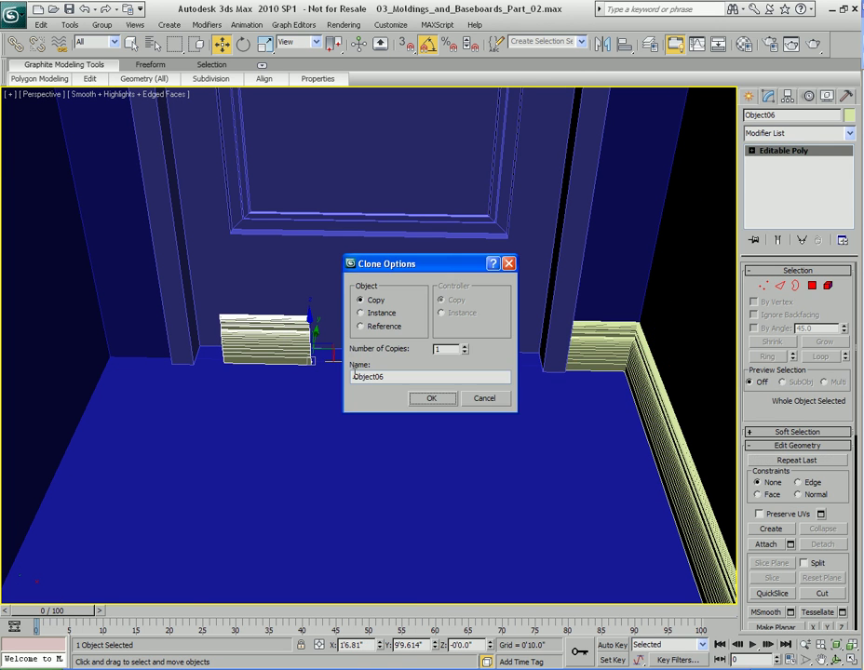
click(432, 400)
middle_drag(432, 400, 420, 385)
scroll(428, 385, up, 6)
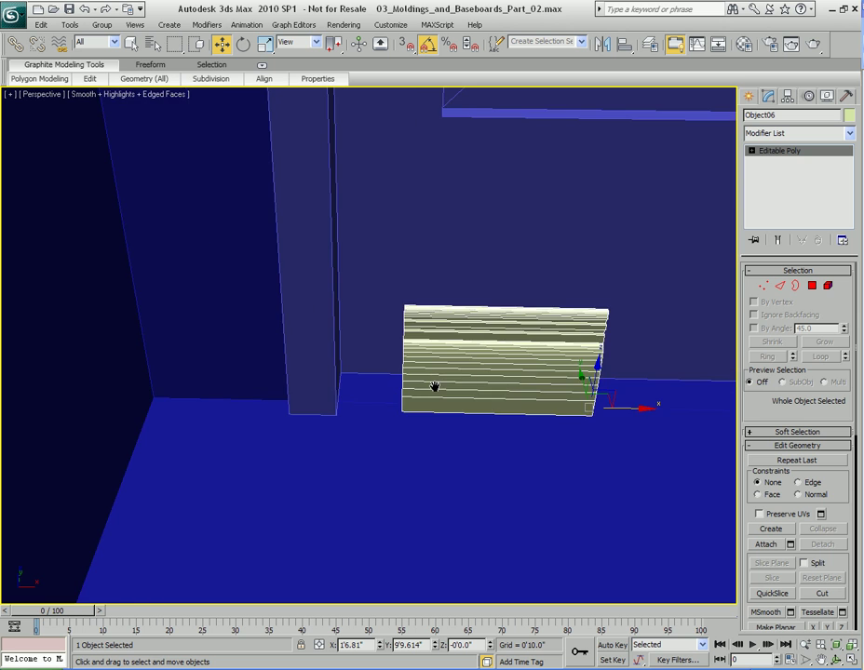
Step: Move the copied piece along X between the opposite door casing and the hallway's left corner
key(F3)
drag(586, 408, 324, 400)
key(1)
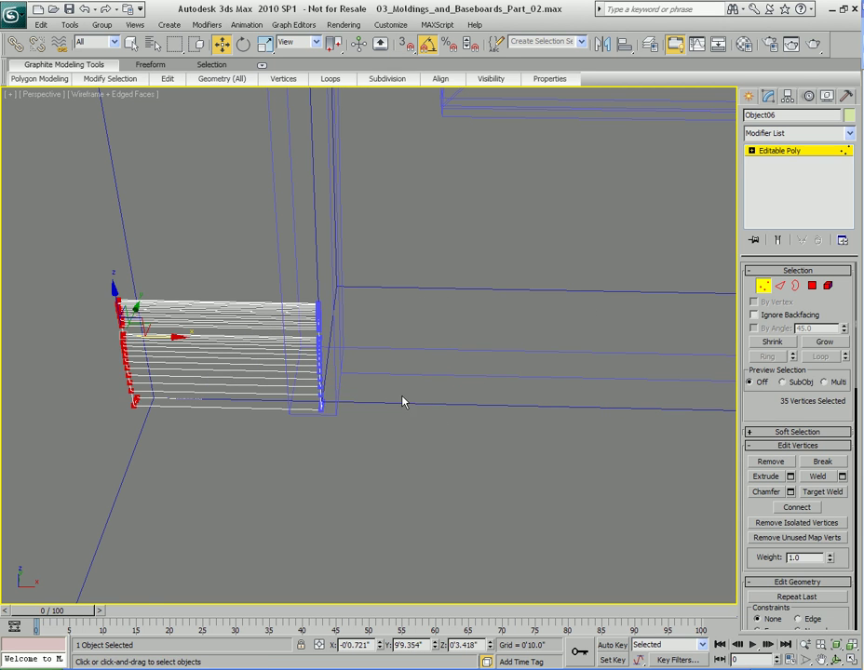
middle_drag(404, 417, 480, 384)
key(1)
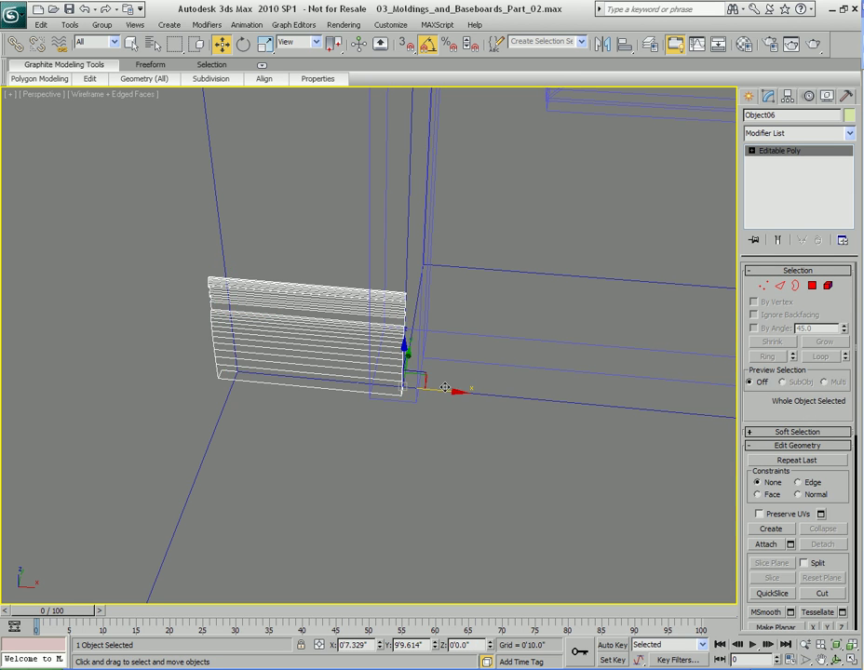
drag(445, 387, 470, 392)
middle_drag(346, 356, 436, 377)
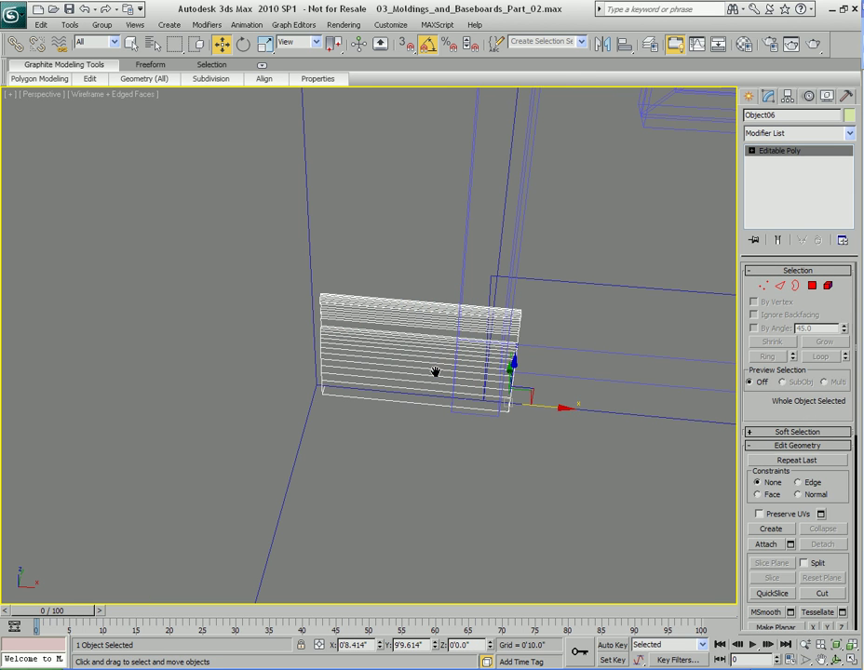
Step: Extend the end-wall piece's corner-side vertices along X through the hallway's left corner
key(1)
drag(369, 332, 301, 323)
alt+middle_drag(418, 369, 476, 391)
key(q)
key(1)
Step: Copy the end-wall piece and vertex-snap the copy to the floor corner between the end wall and left wall
middle_drag(475, 454, 494, 409)
key(w)
mouse_move(514, 435)
shift+mouse_down()
mouse_move(317, 421)
mouse_move(376, 352)
shift+mouse_up()
key(Return)
key(s)
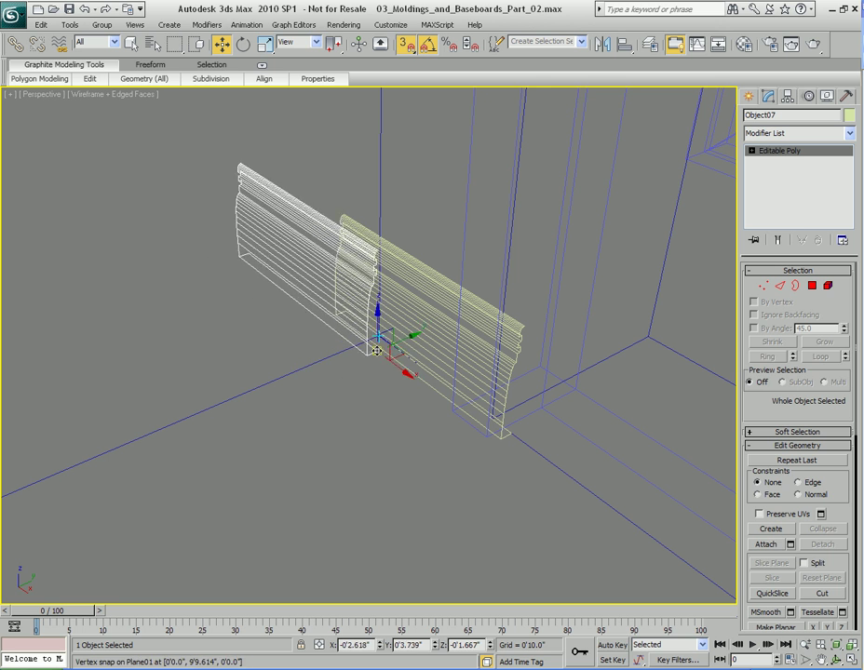
Step: Rotate the copied piece about Z so that it runs along the hallway's left wall
alt+middle_drag(332, 411, 452, 409)
key(e)
drag(518, 394, 550, 399)
mouse_move(506, 411)
middle_down()
mouse_move(510, 428)
mouse_move(561, 422)
mouse_move(472, 432)
mouse_move(542, 365)
middle_up()
key(F3)
Step: Move the rotated piece along Y so that it crosses the end-wall piece at the left corner
key(w)
key(F3)
drag(537, 369, 586, 364)
middle_drag(347, 395, 540, 382)
Step: Stretch the left-wall piece's free end vertices along Y until they sit inside the left door's casing
key(1)
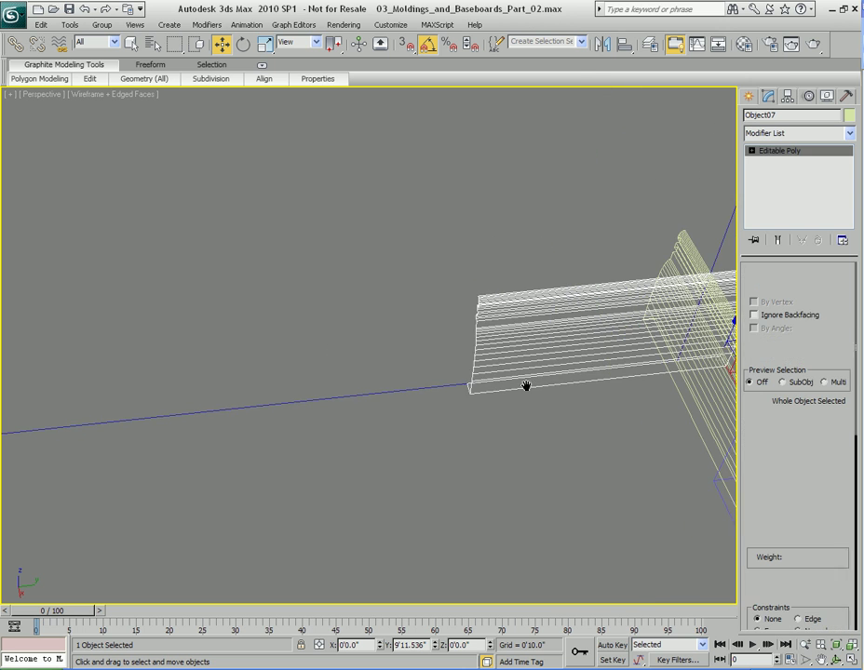
drag(403, 272, 546, 447)
middle_drag(449, 414, 611, 378)
scroll(533, 403, down, 3)
drag(671, 338, 258, 370)
key(F3)
scroll(279, 410, up, 5)
alt+middle_drag(312, 424, 407, 320)
drag(407, 321, 336, 295)
scroll(397, 377, down, 4)
alt+middle_drag(397, 377, 427, 402)
key(q)
key(1)
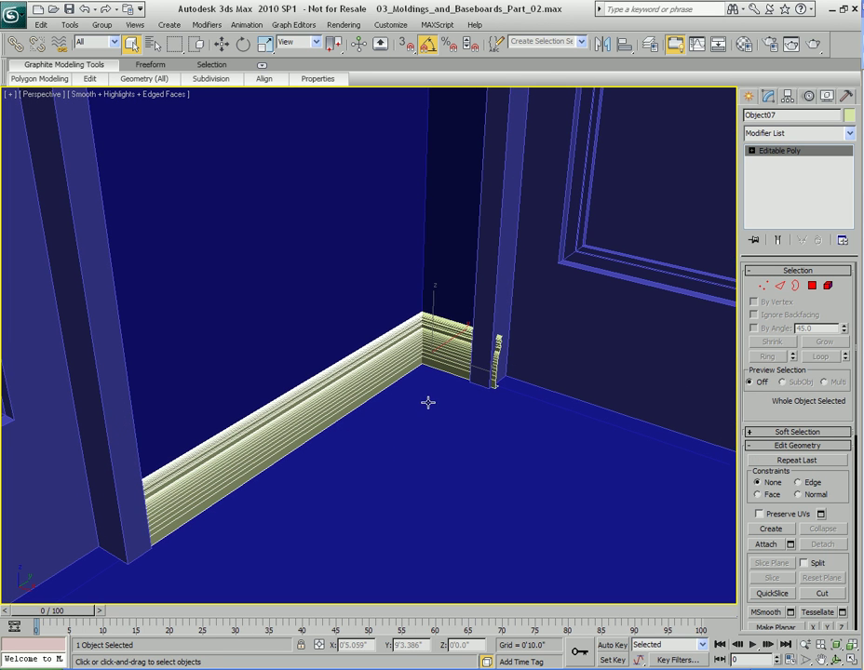
Step: Isolate the four corner baseboard pieces and select the short end-wall piece at the right-wall corner
click(435, 349)
ctrl+click(381, 371)
alt+middle_drag(381, 464, 400, 324)
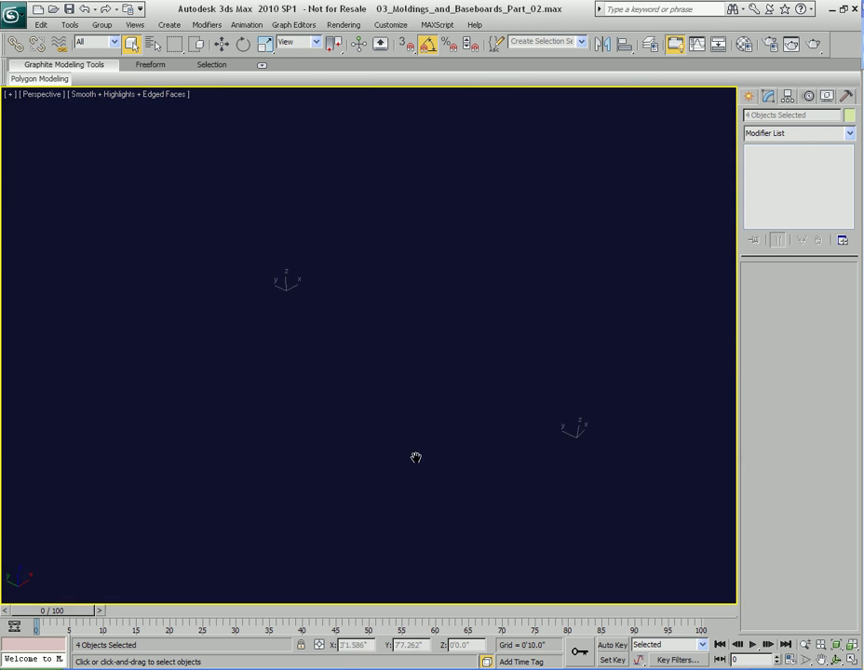
alt+middle_drag(416, 458, 440, 414)
key(alt+q)
middle_drag(318, 374, 436, 419)
click(498, 350)
mouse_move(498, 373)
middle_down()
mouse_move(294, 400)
mouse_move(372, 391)
mouse_move(284, 451)
mouse_move(329, 430)
mouse_move(332, 410)
middle_up()
click(345, 338)
key(z)
scroll(330, 429, down, 2)
scroll(330, 429, down, 2)
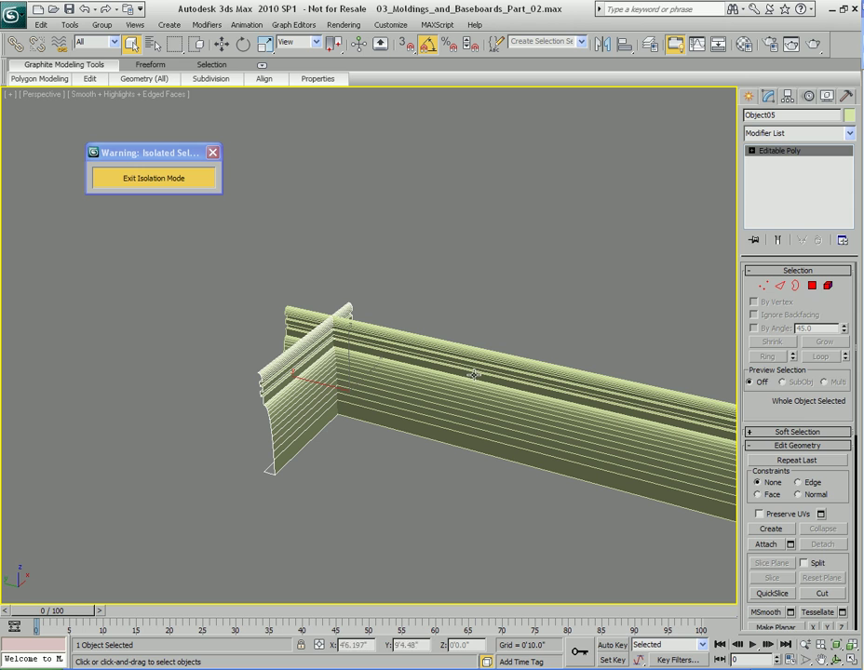
Step: Try to join the short end-wall piece with the right-wall baseboard using ProBoolean Intersection
click(749, 96)
click(773, 254)
click(796, 325)
click(579, 384)
alt+middle_drag(486, 354, 531, 316)
key(w)
key(q)
Step: Convert the short end-wall piece to Editable Poly and flip the normals of all its polygons
right_click(461, 298)
mouse_move(522, 424)
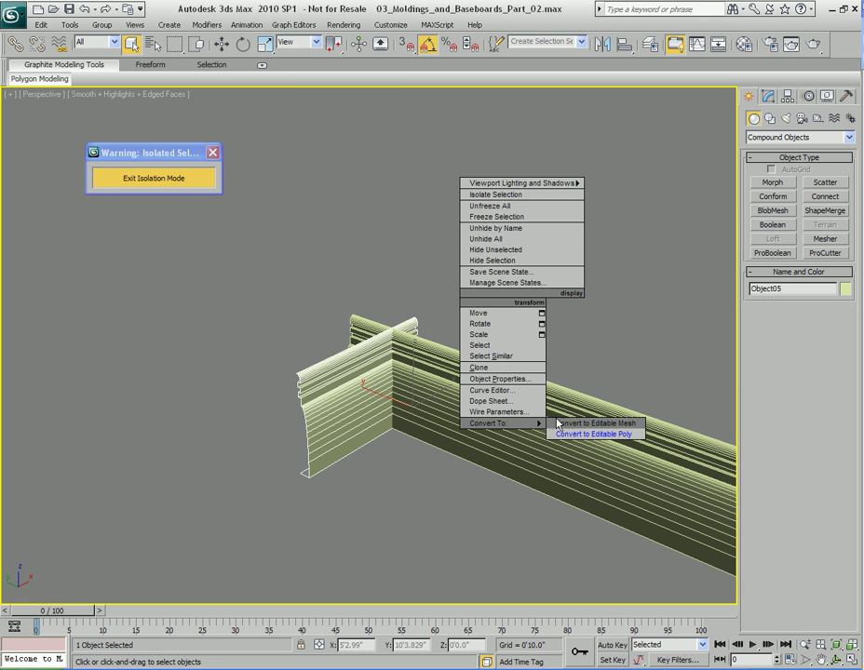
click(573, 435)
key(4)
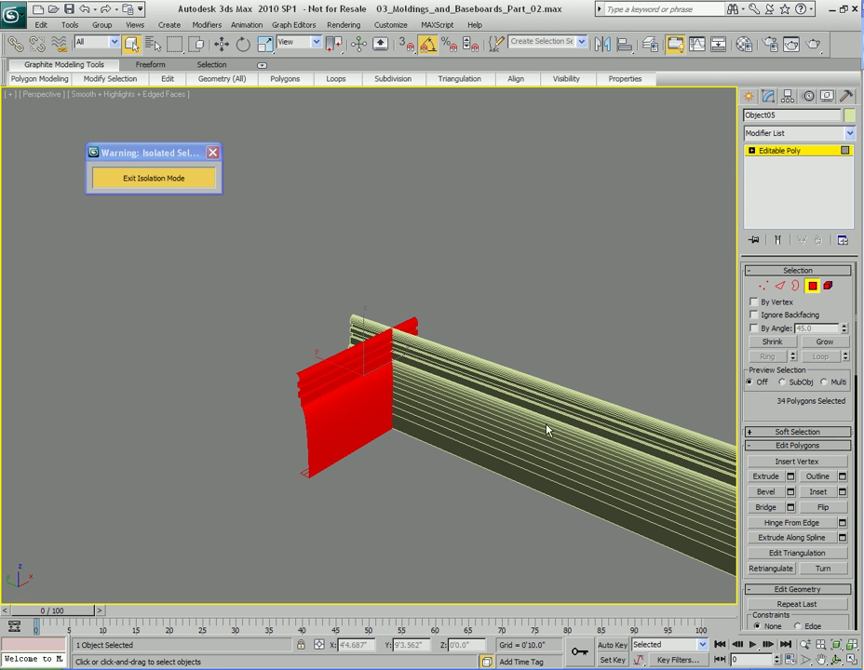
right_click(500, 342)
click(478, 445)
key(4)
Step: Flip the normals of all polygons on the long right-wall baseboard
click(525, 392)
key(4)
right_click(520, 432)
click(480, 446)
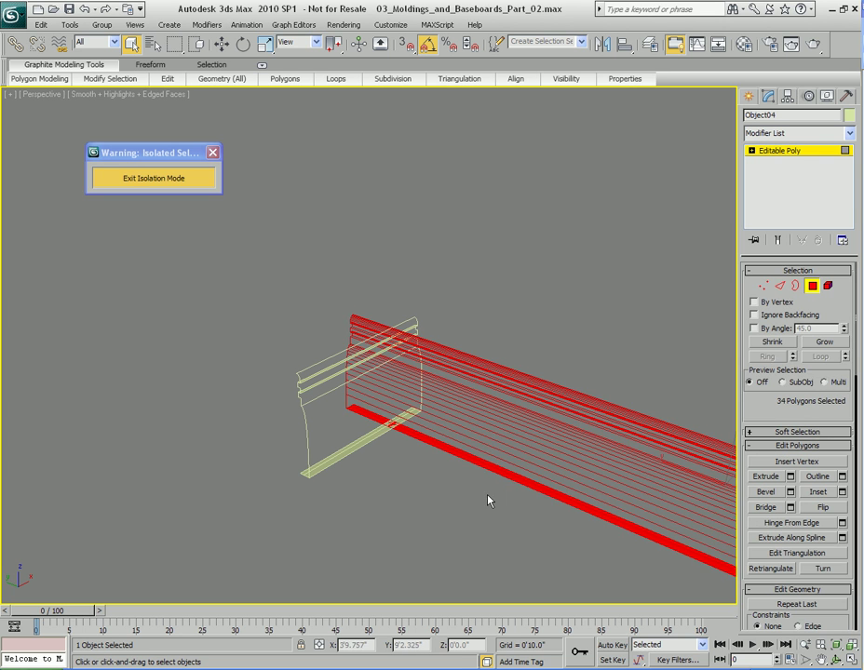
key(4)
Step: Join the short end-wall piece with the right-wall baseboard at their corner using ProBoolean Intersection
alt+middle_drag(338, 374, 534, 368)
click(426, 373)
alt+middle_drag(427, 373, 438, 348)
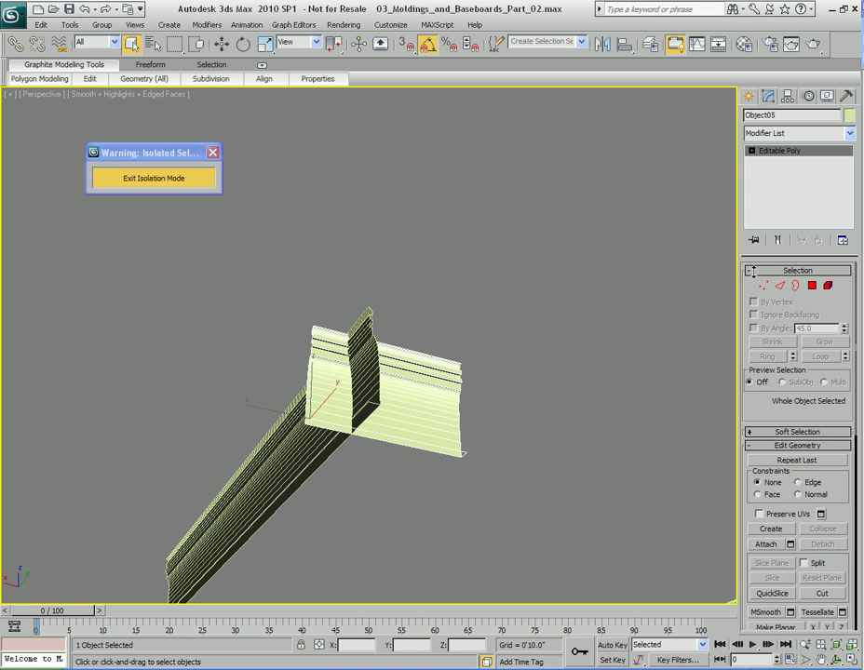
click(748, 96)
click(773, 253)
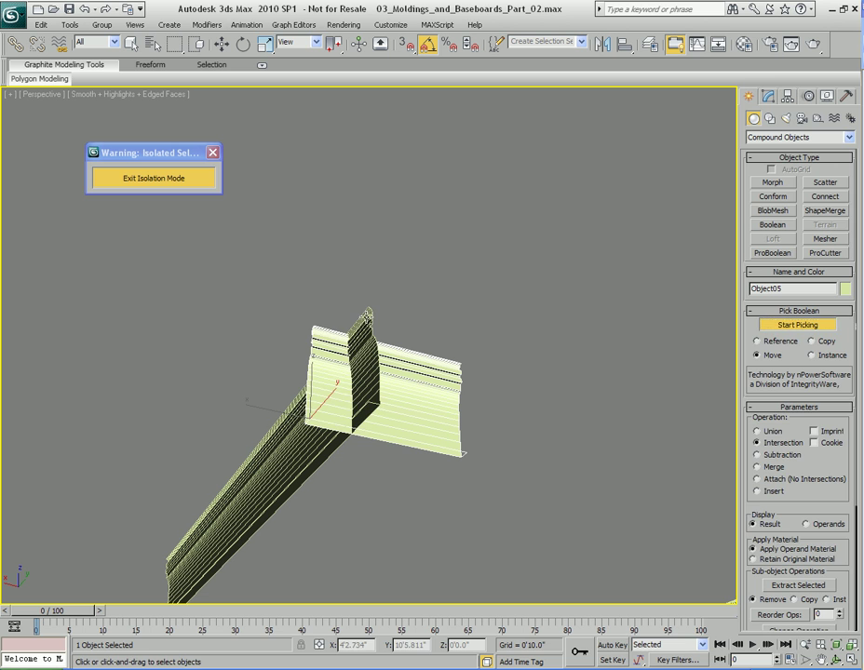
key(w)
key(m)
Step: Convert the joined right-corner baseboard to Editable Poly and flip the normals of all its polygons
right_click(462, 323)
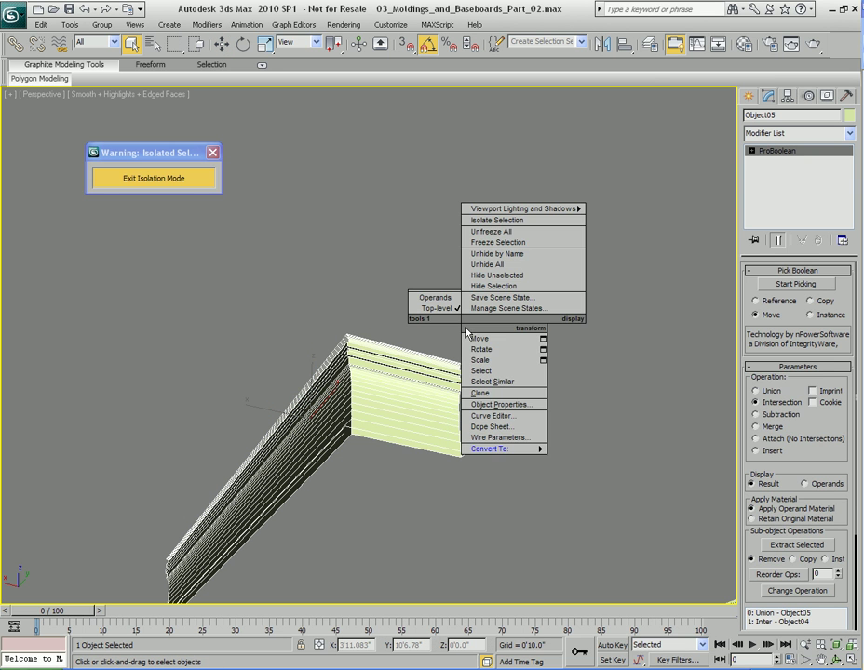
click(598, 460)
key(4)
key(ctrl+a)
right_click(484, 337)
click(436, 473)
alt+middle_drag(440, 468, 287, 466)
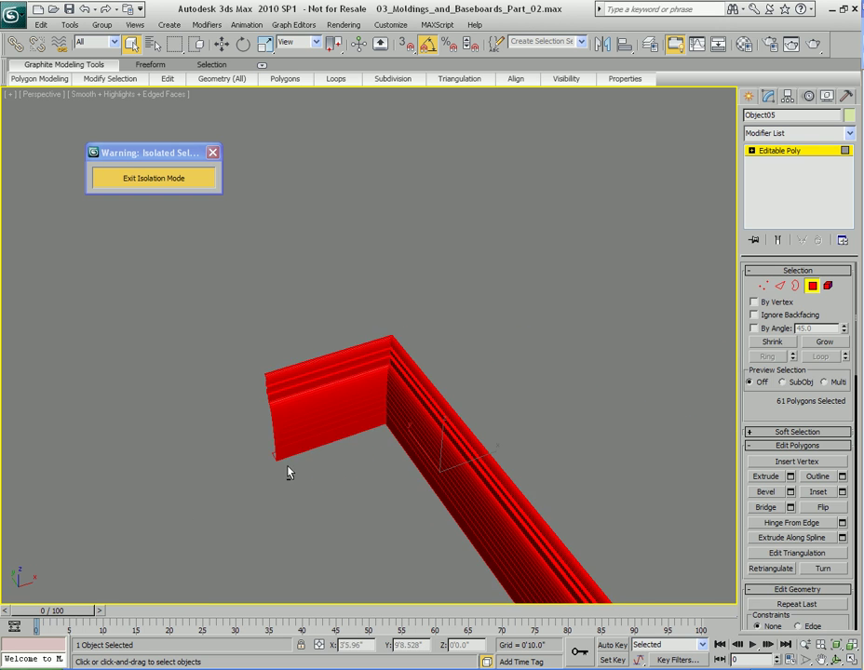
key(4)
Step: Flip the normals of all polygons on the short end-wall piece at the hallway's left corner
click(412, 429)
alt+middle_drag(412, 434, 510, 396)
click(508, 395)
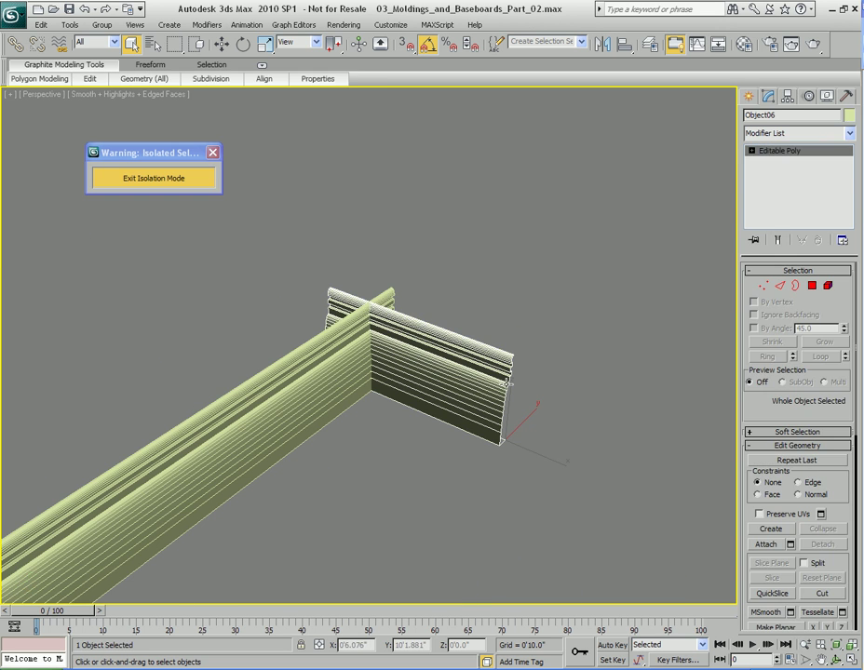
key(4)
key(ctrl+a)
right_click(472, 354)
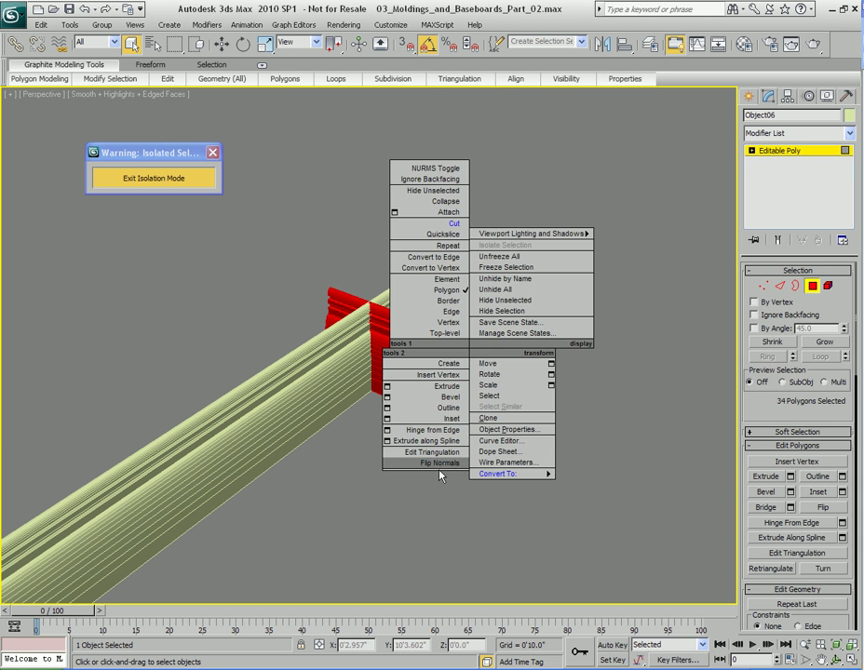
key(Escape)
key(4)
key(ctrl+a)
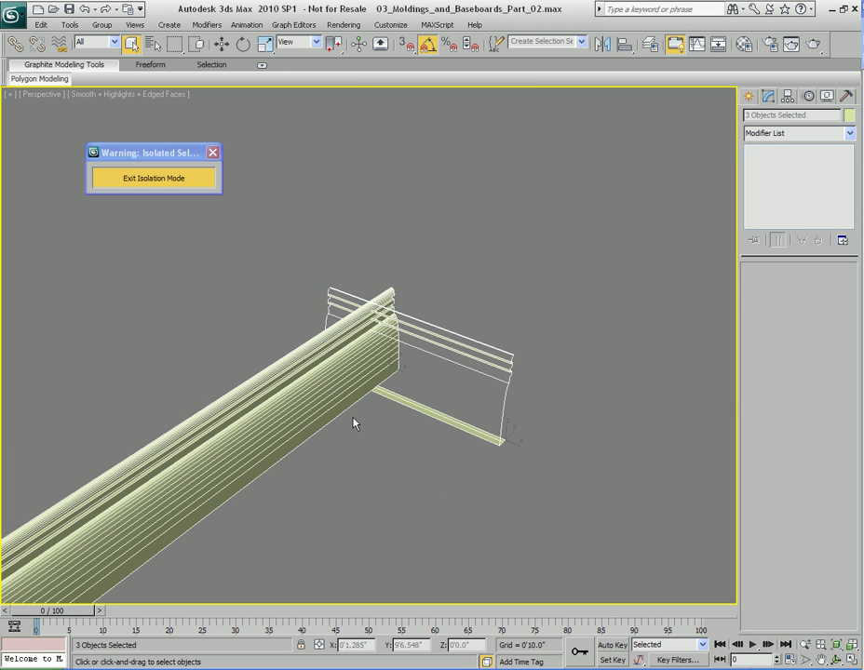
Step: Flip the normals of all polygons on the long left-wall baseboard
click(328, 365)
key(4)
key(ctrl+a)
right_click(452, 371)
click(402, 476)
key(4)
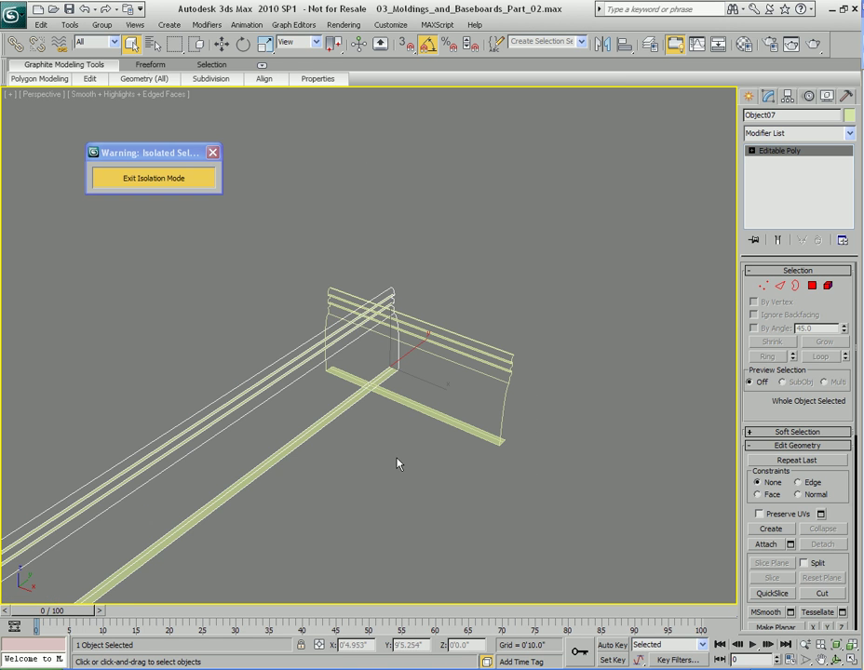
Step: Join the left-wall baseboard with the short end-wall piece at their corner using ProBoolean Intersection
mouse_move(339, 419)
alt+middle_down()
mouse_move(476, 359)
mouse_move(471, 295)
alt+middle_up()
click(471, 295)
click(412, 353)
click(750, 97)
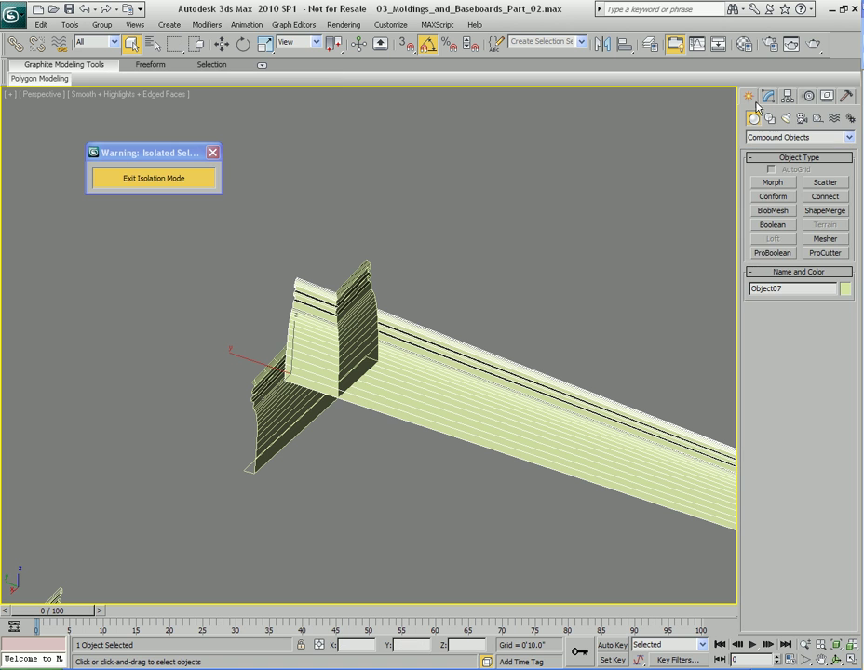
click(772, 253)
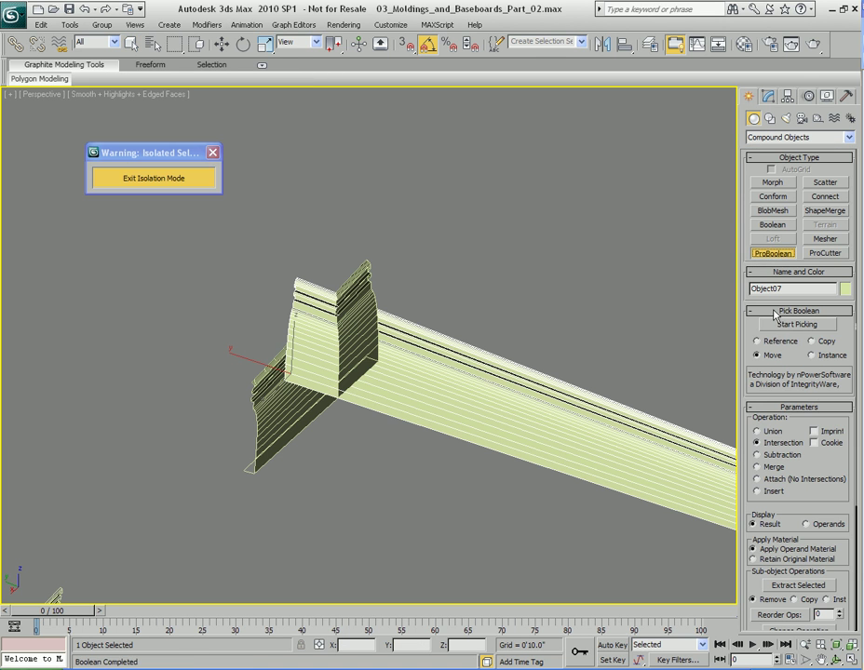
click(375, 277)
key(w)
key(m)
Step: Convert the joined left-corner baseboard to Editable Poly and flip the normals of all its polygons
alt+middle_drag(533, 276, 456, 320)
key(q)
right_click(450, 331)
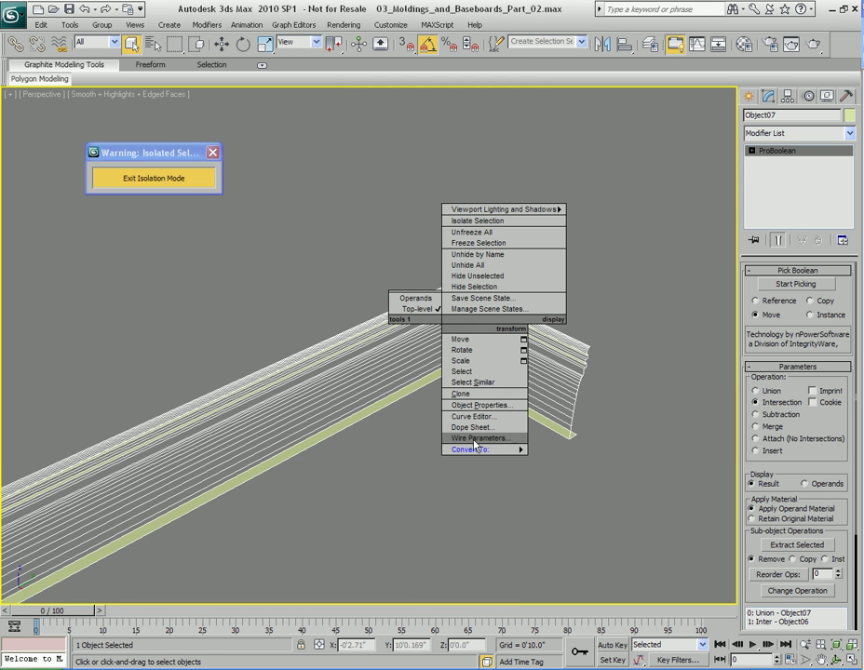
mouse_move(463, 504)
click(517, 515)
middle_drag(449, 392, 466, 381)
key(4)
key(ctrl+a)
right_click(511, 282)
click(467, 398)
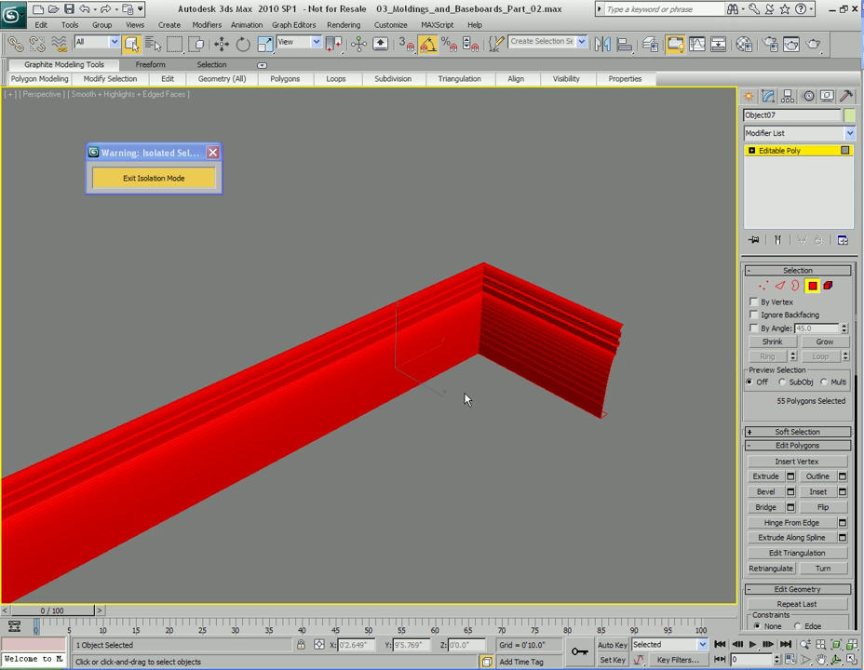
key(4)
Step: Exit isolation mode to bring back the whole hallway around the left-corner baseboard
middle_drag(486, 380, 496, 347)
scroll(475, 373, down, 5)
click(127, 177)
scroll(389, 293, up, 10)
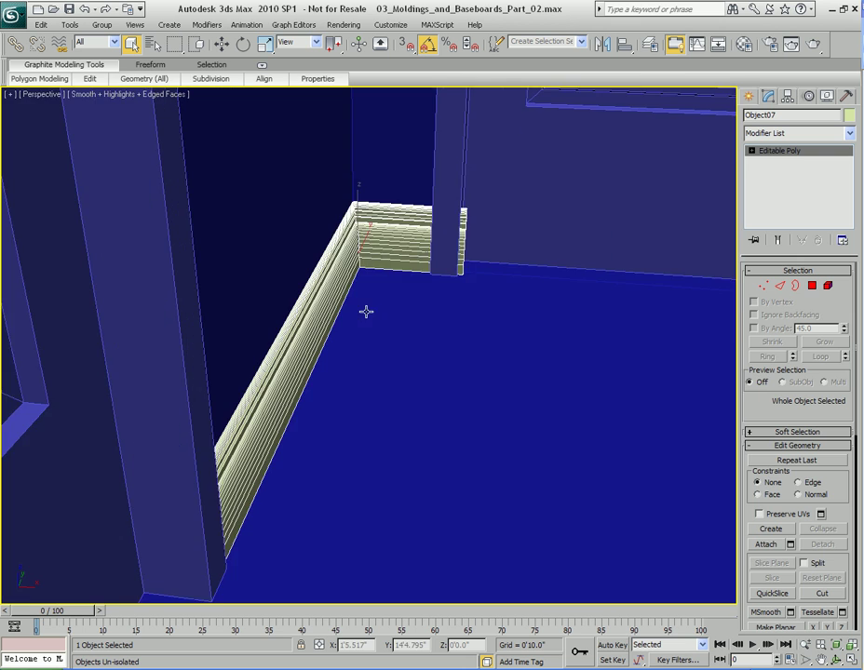
middle_drag(403, 284, 428, 328)
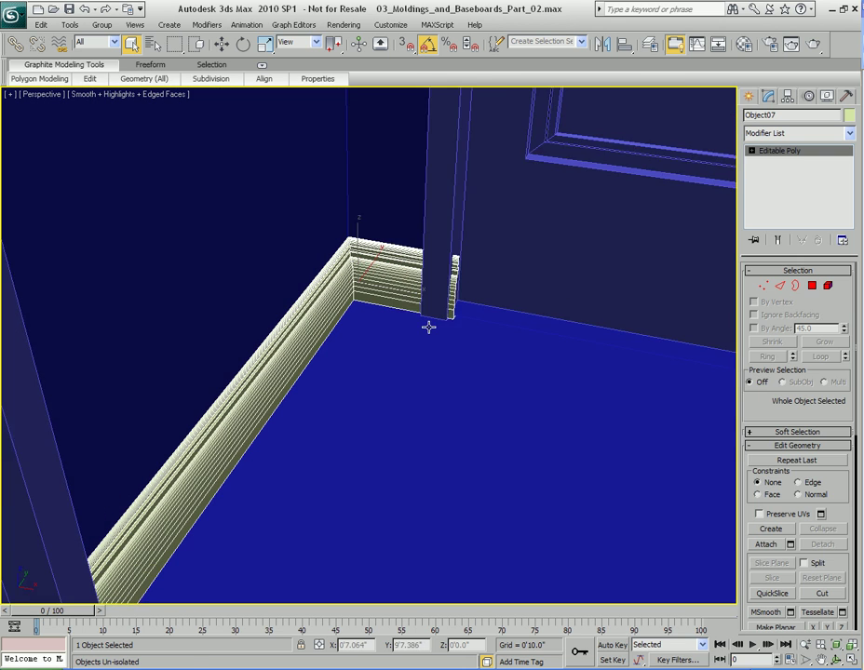
Step: Pull the left-corner baseboard's protruding end vertices along X back inside the end door's casing
scroll(429, 328, up, 3)
key(1)
middle_drag(496, 270, 436, 351)
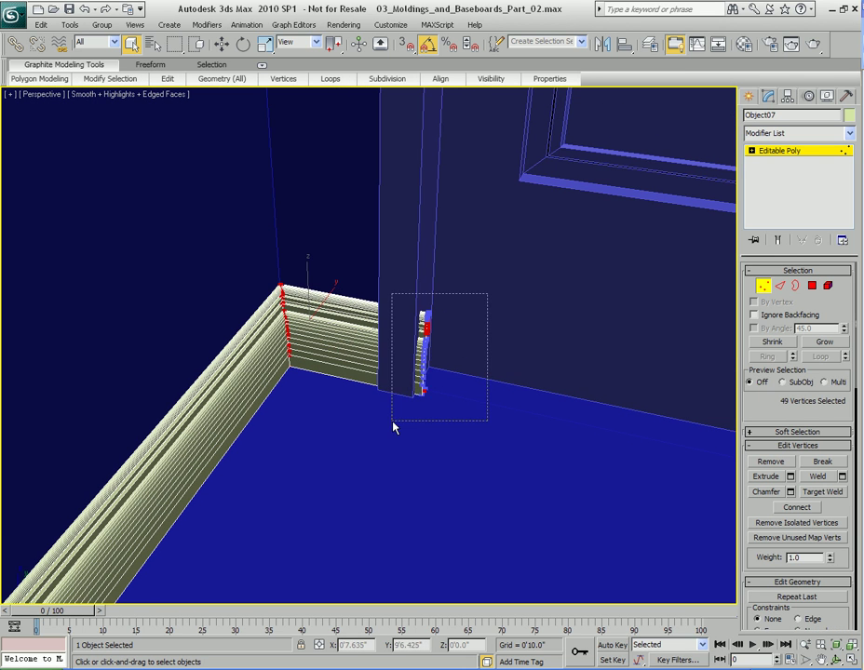
key(w)
scroll(430, 370, up, 8)
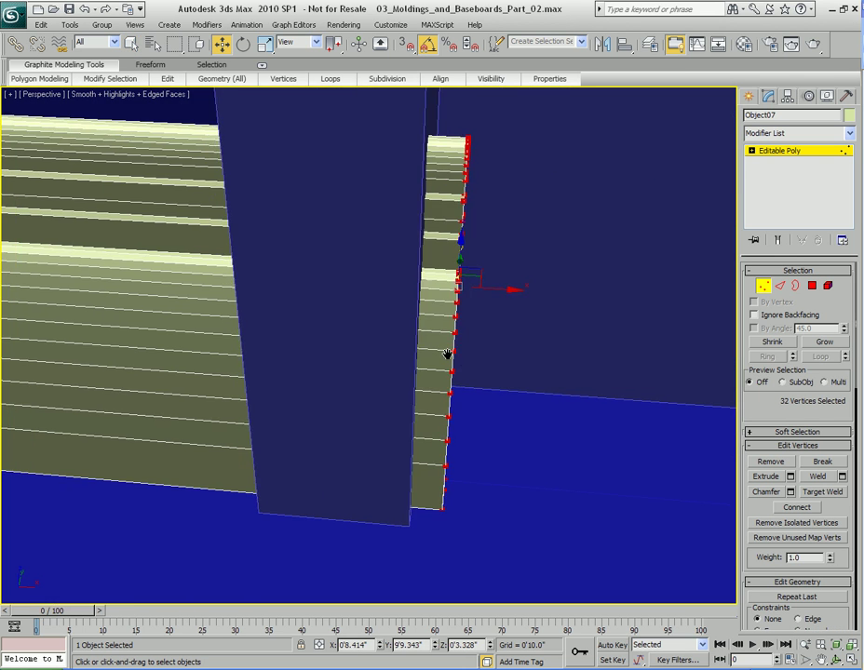
drag(526, 283, 401, 278)
scroll(401, 277, down, 10)
alt+middle_drag(402, 277, 135, 205)
middle_drag(135, 204, 326, 323)
scroll(372, 249, up, 3)
key(q)
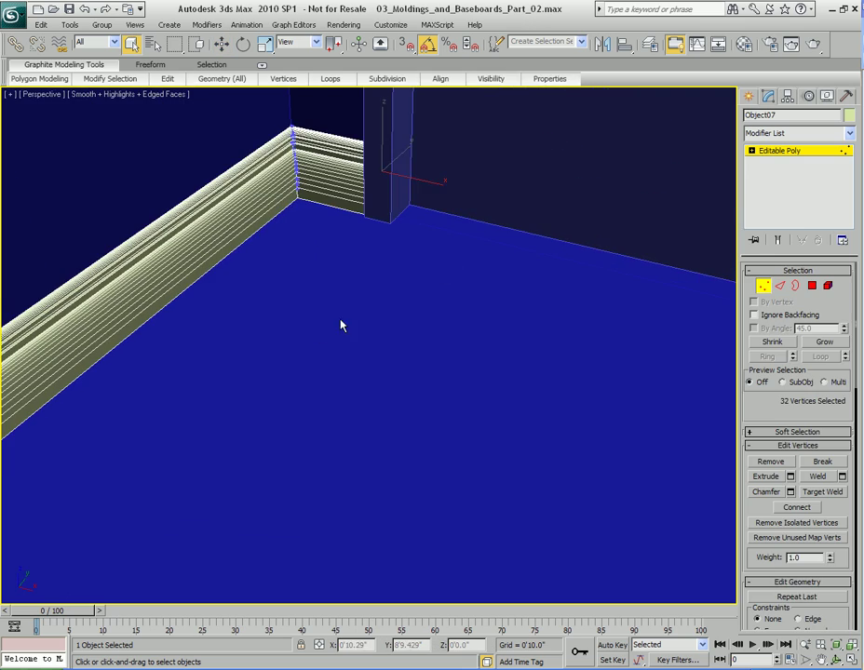
key(1)
Step: Copy the short spare baseboard piece from the hallway floor to the area beside the staircase
middle_drag(490, 283, 353, 356)
scroll(118, 312, up, 2)
middle_drag(117, 312, 308, 325)
alt+middle_drag(308, 326, 449, 307)
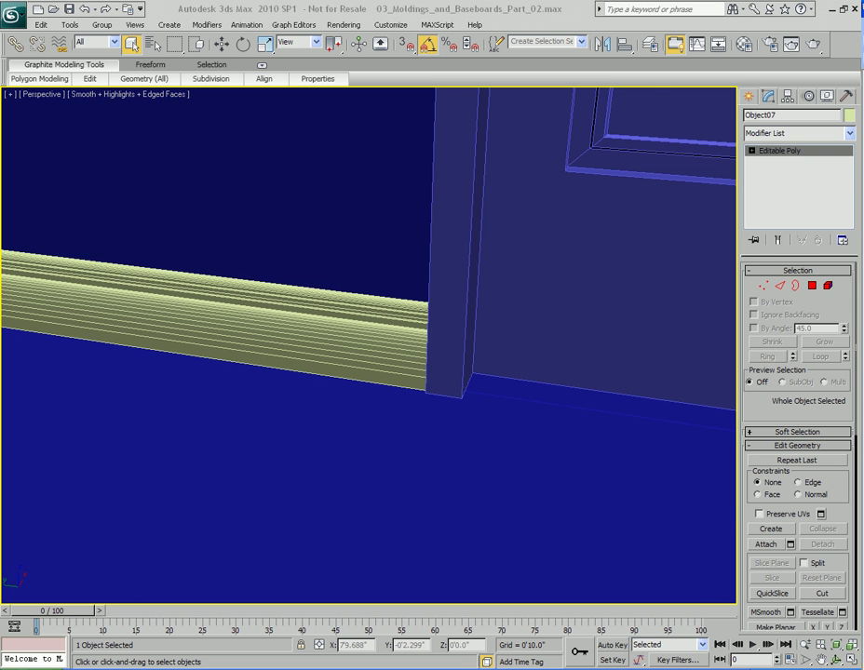
alt+middle_drag(535, 301, 528, 271)
middle_drag(583, 274, 458, 217)
key(w)
click(248, 249)
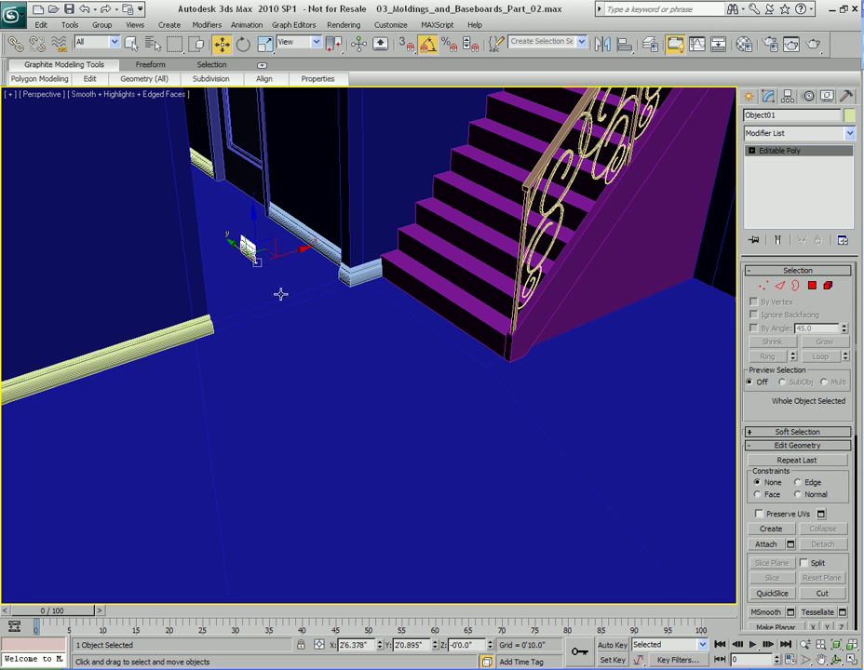
mouse_move(258, 264)
shift+mouse_down()
mouse_move(394, 299)
mouse_move(629, 331)
mouse_move(647, 366)
shift+mouse_up()
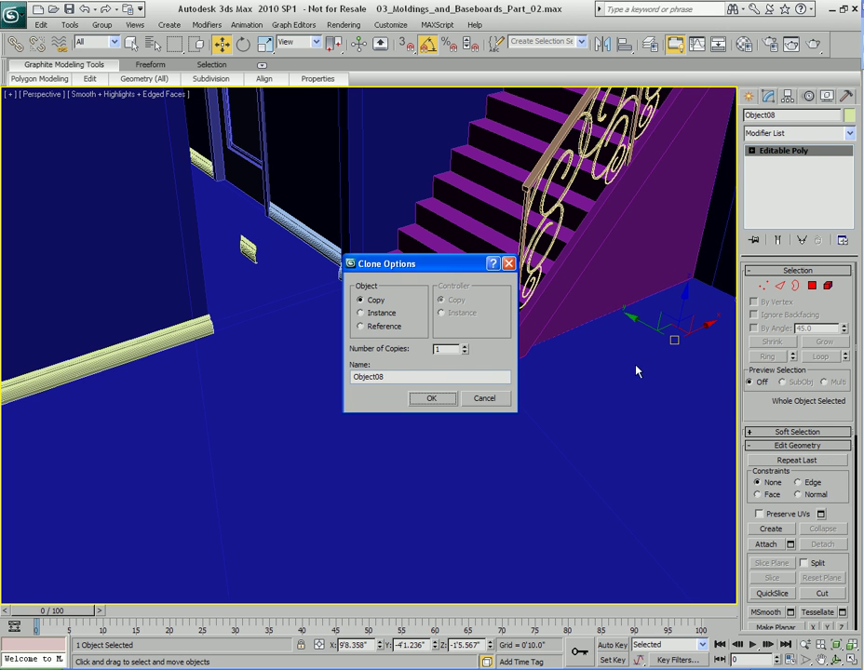
click(431, 398)
Step: Vertex-snap the copied piece to the wall base beside the casing of the double door near the staircase
mouse_move(625, 372)
alt+middle_down()
mouse_move(402, 364)
mouse_move(453, 373)
mouse_move(458, 348)
alt+middle_up()
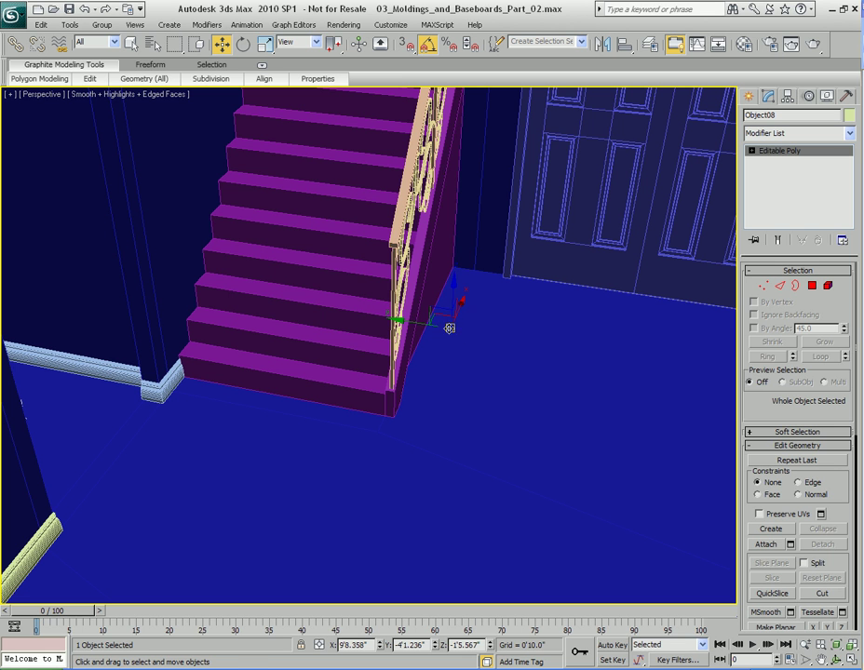
scroll(506, 362, up, 3)
middle_drag(595, 282, 413, 368)
scroll(412, 368, up, 1)
scroll(404, 357, down, 1)
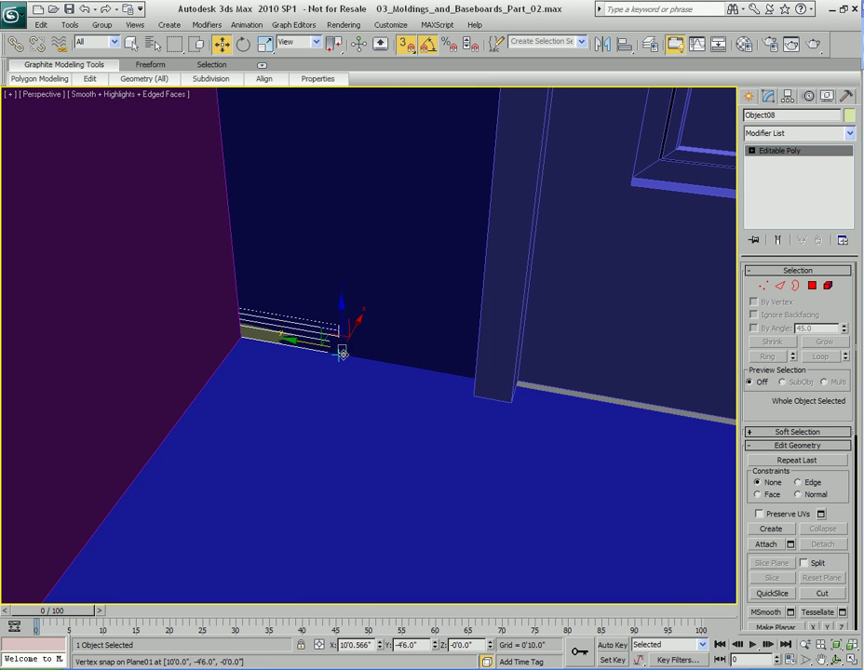
drag(341, 349, 481, 374)
key(s)
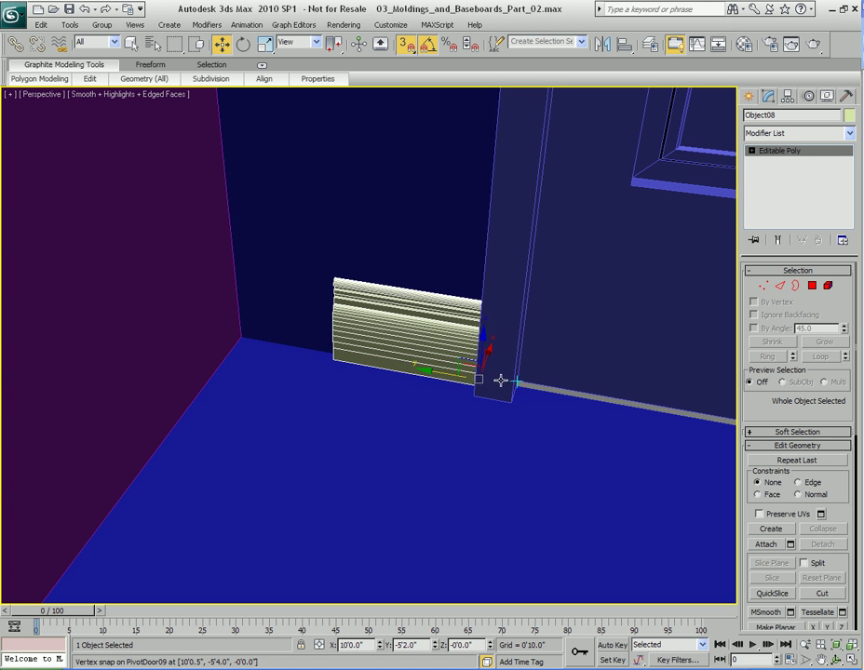
Step: Shift the snapped piece slightly along Y into the double door's casing with vertex snapping off
scroll(484, 380, up, 4)
mouse_move(535, 380)
alt+middle_down()
mouse_move(563, 385)
mouse_move(528, 396)
alt+middle_up()
scroll(556, 384, down, 1)
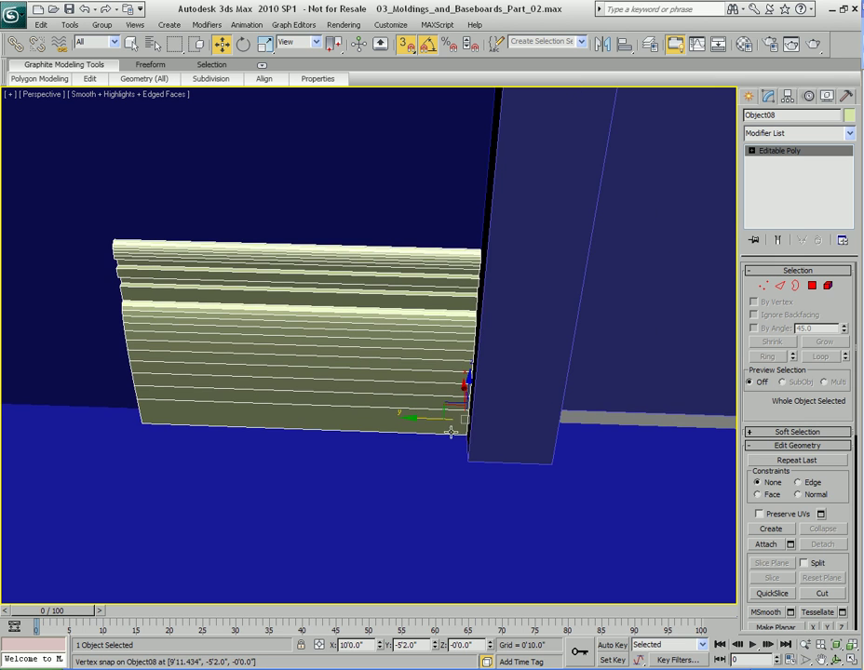
mouse_move(424, 419)
mouse_down()
mouse_move(386, 416)
mouse_move(439, 419)
mouse_up()
Step: Extend the piece's free end vertices along Y until they pass into the side of the staircase
middle_drag(435, 419, 543, 427)
key(1)
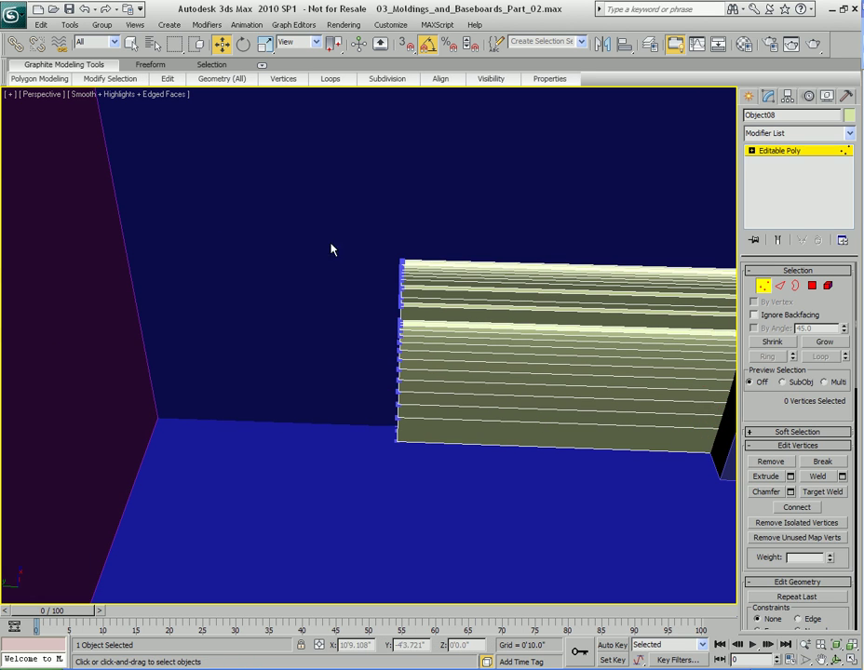
drag(468, 543, 467, 543)
scroll(463, 453, down, 5)
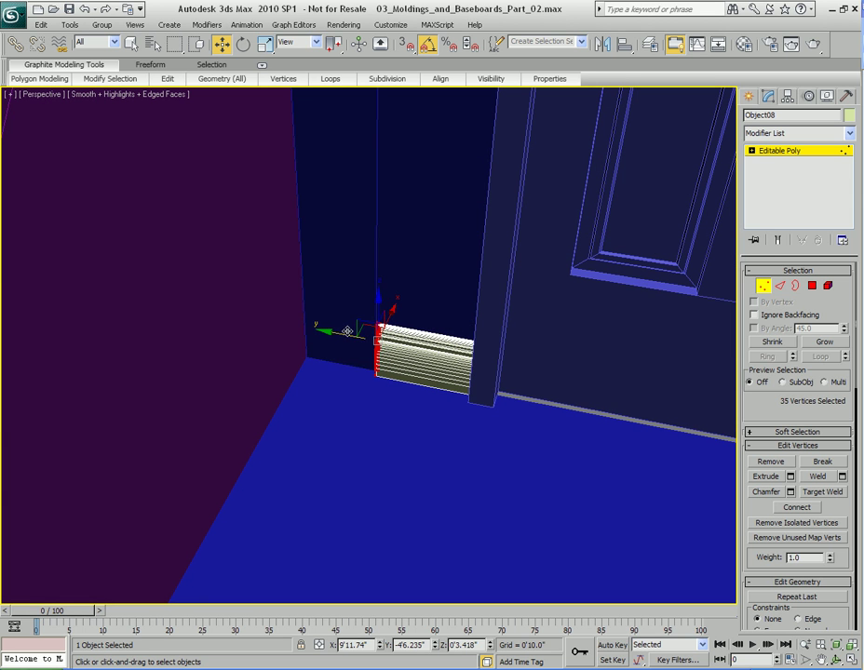
drag(346, 333, 257, 318)
alt+middle_drag(509, 443, 482, 418)
key(1)
key(w)
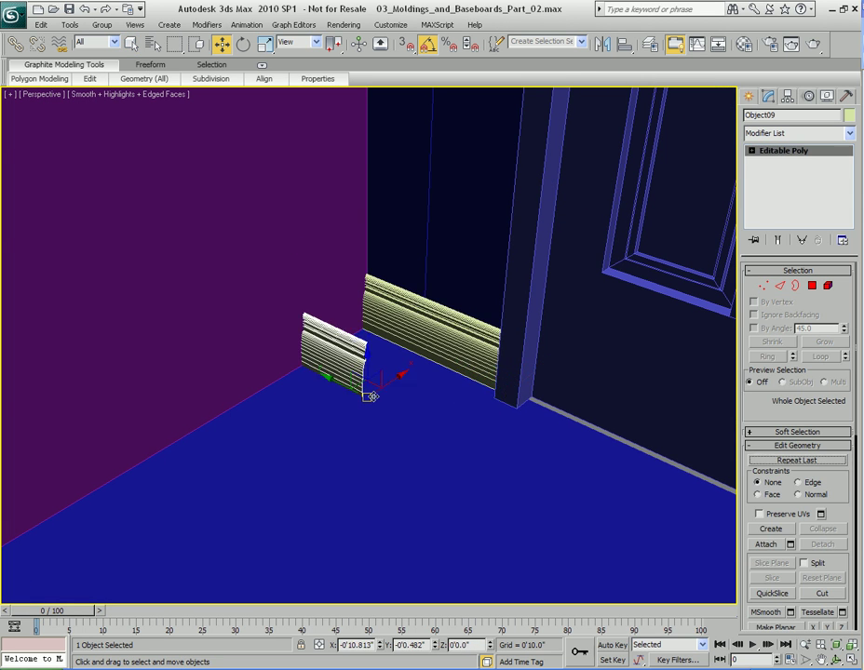
Step: Copy the short baseboard piece beside the double door and rotate the copy about Z to run along the staircase side
shift+drag(452, 393, 246, 401)
click(437, 398)
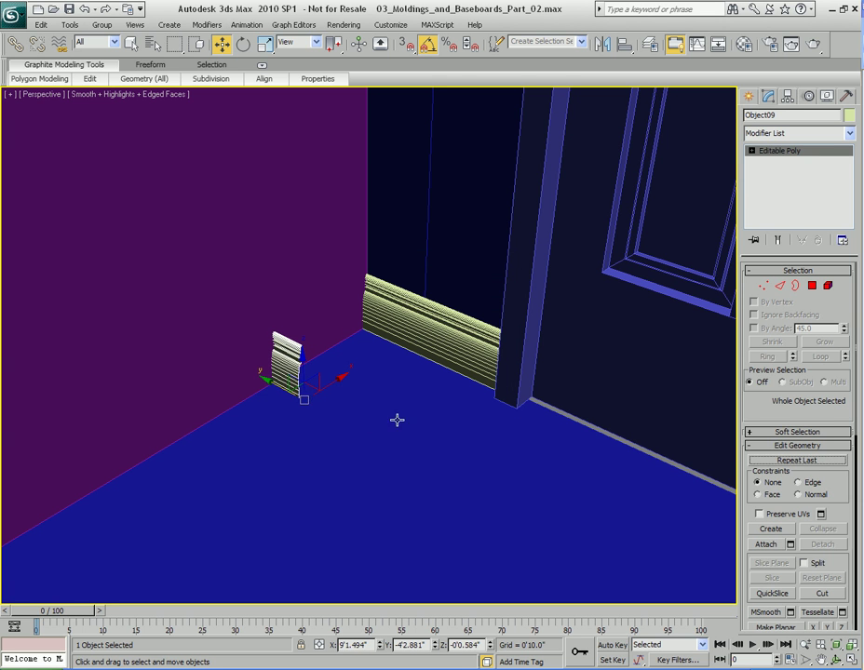
key(e)
drag(310, 429, 343, 430)
key(z)
mouse_move(432, 430)
alt+middle_down()
mouse_move(492, 400)
mouse_move(354, 491)
mouse_move(427, 440)
mouse_move(479, 492)
mouse_move(442, 481)
mouse_move(436, 421)
alt+middle_up()
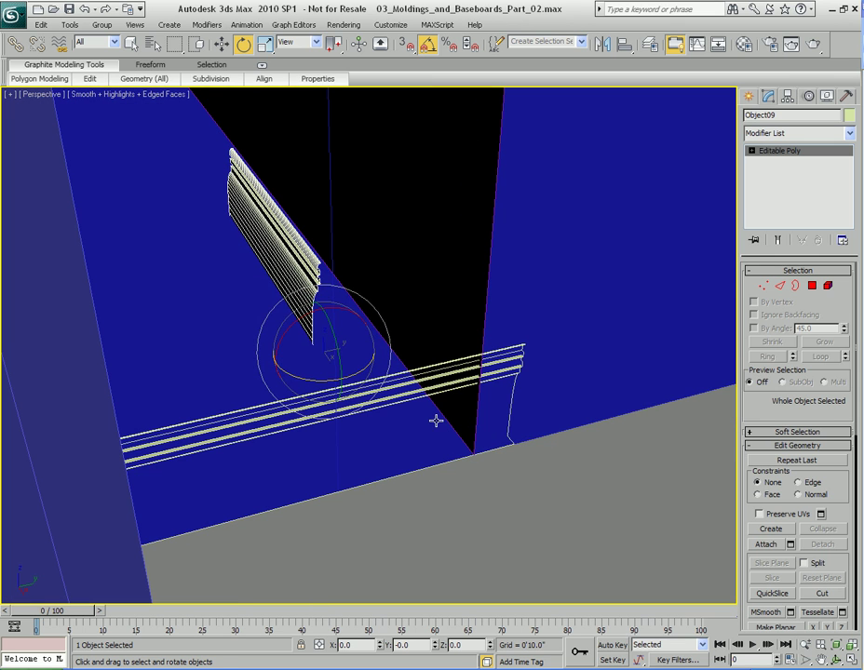
Step: Vertex-snap the rotated copy to the floor corner where the staircase side meets the double door's wall
key(w)
key(s)
drag(321, 354, 542, 522)
alt+middle_drag(333, 402, 517, 352)
scroll(517, 353, down, 2)
Step: Extend the staircase piece's free end vertices along X along the base of the staircase side
key(1)
scroll(442, 392, down, 2)
middle_drag(442, 393, 475, 350)
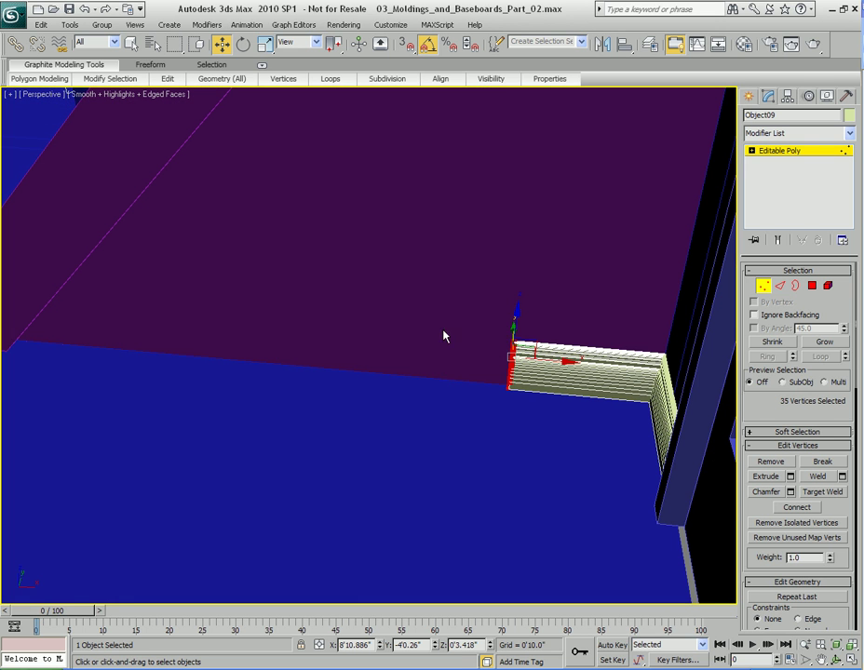
drag(558, 362, 187, 324)
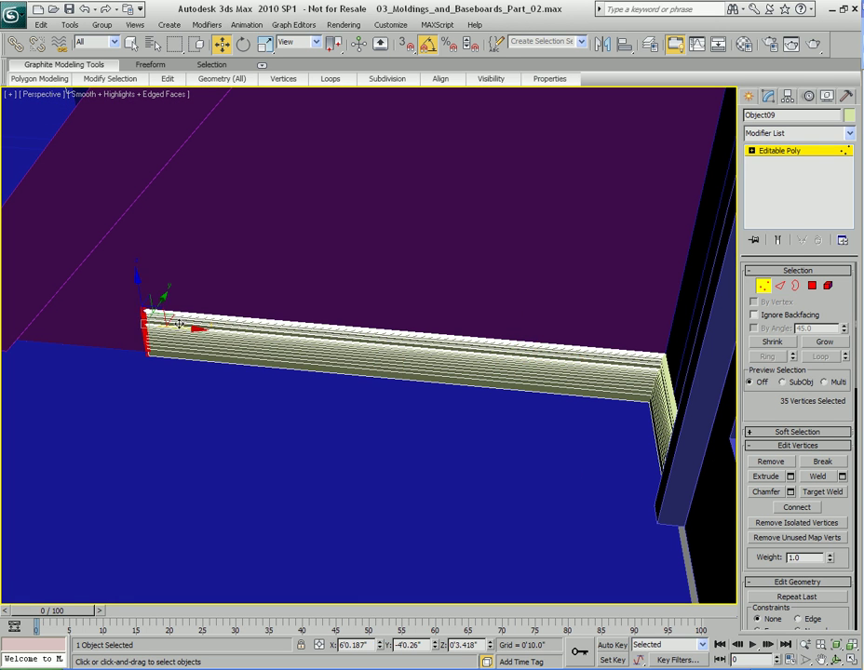
middle_drag(187, 324, 428, 368)
drag(506, 366, 355, 356)
alt+middle_drag(337, 364, 448, 410)
middle_drag(449, 410, 328, 453)
key(q)
middle_drag(556, 365, 445, 409)
key(1)
Step: Copy the short baseboard piece beside the double door along Y to the opposite side of the door
middle_drag(445, 409, 307, 361)
click(183, 330)
key(w)
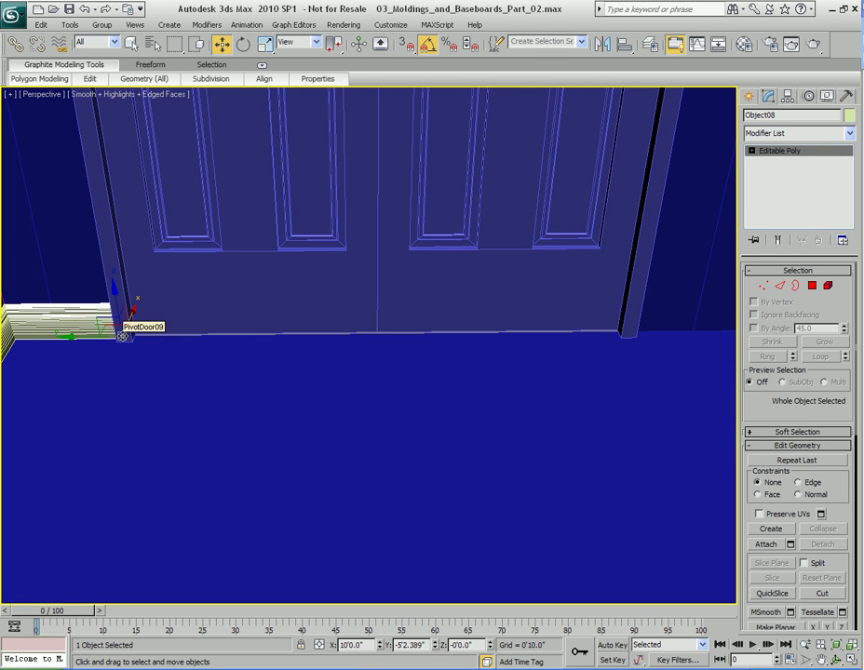
shift+drag(86, 335, 606, 374)
click(434, 399)
scroll(620, 332, up, 5)
middle_drag(619, 332, 454, 379)
mouse_move(627, 387)
alt+middle_down()
mouse_move(572, 382)
mouse_move(364, 284)
mouse_move(347, 365)
alt+middle_up()
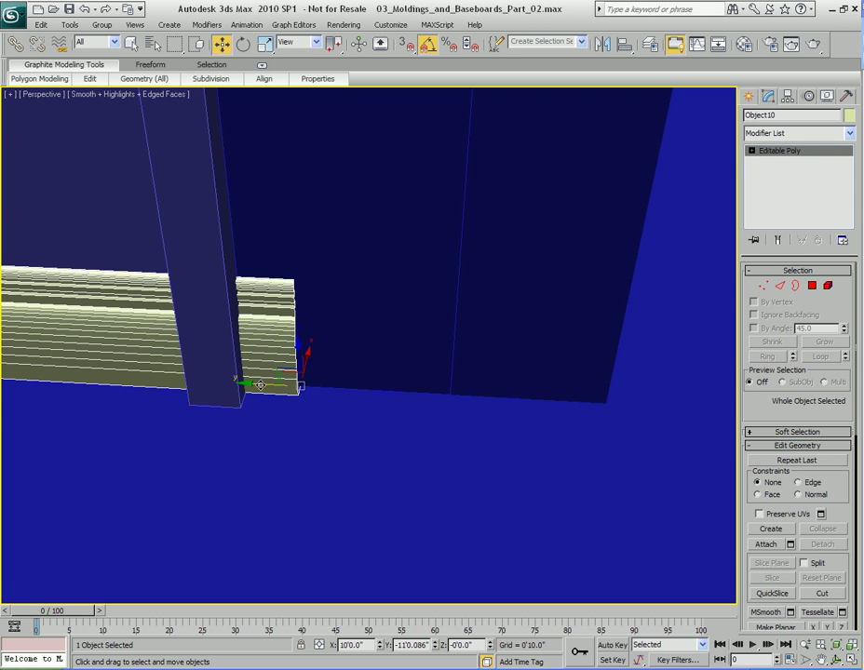
Step: Vertex-snap the copied piece to the outer wall corner beyond the double door's casing
drag(258, 383, 546, 411)
alt+middle_drag(546, 411, 213, 316)
key(s)
drag(202, 295, 350, 348)
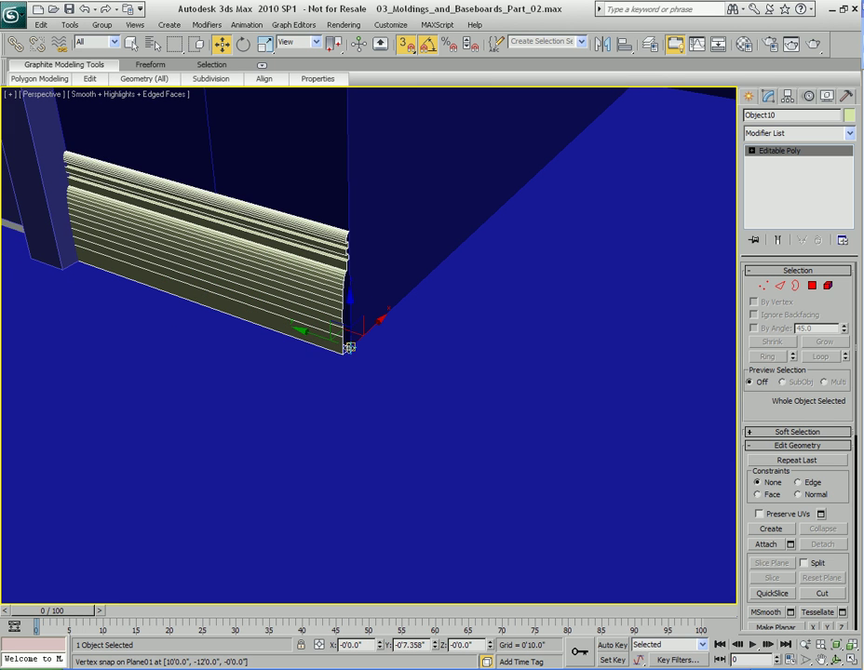
middle_drag(316, 293, 378, 346)
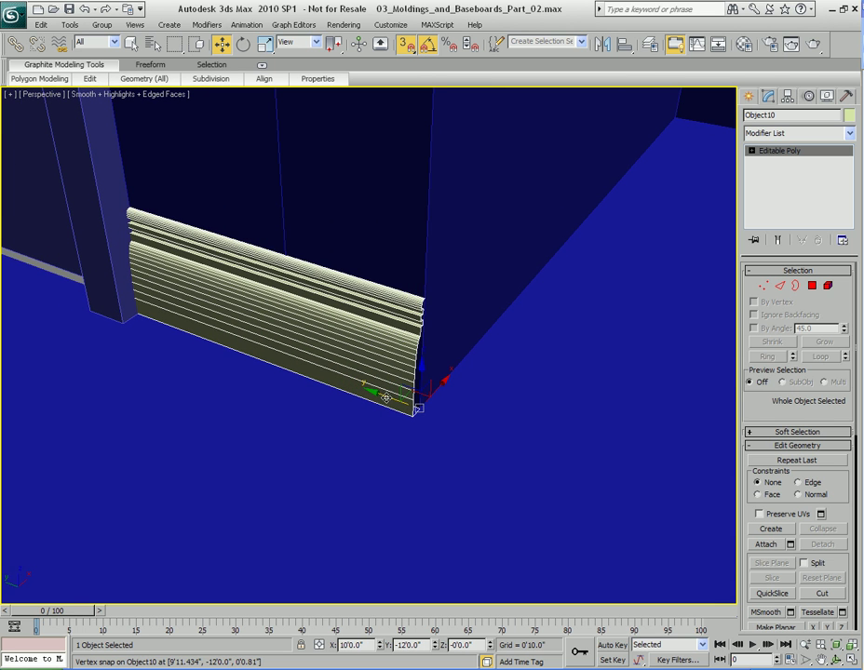
Step: Shift the snapped piece along Y past the outer wall corner and extend its door-side end vertices into the casing
drag(382, 395, 436, 410)
alt+middle_drag(436, 411, 346, 364)
middle_drag(147, 351, 400, 353)
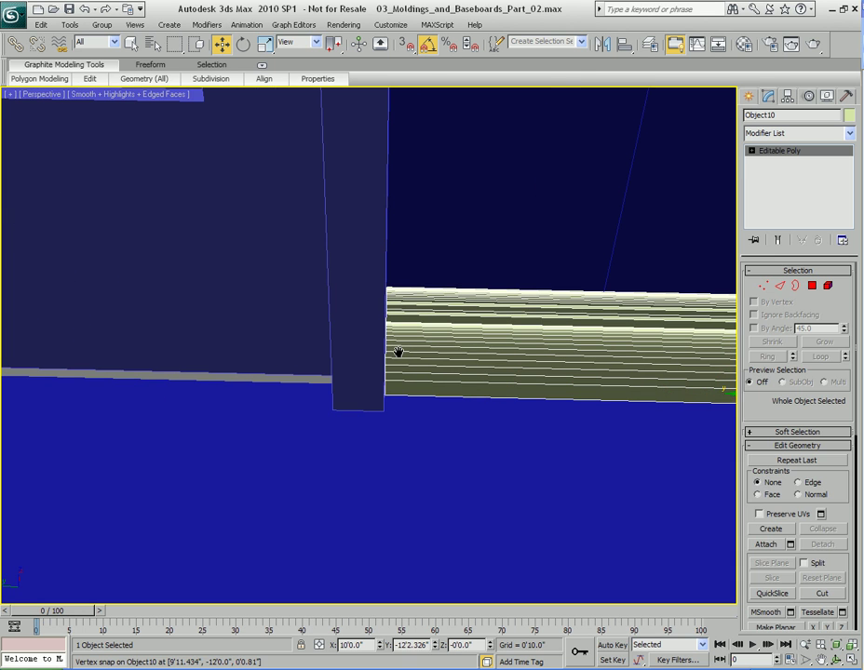
key(1)
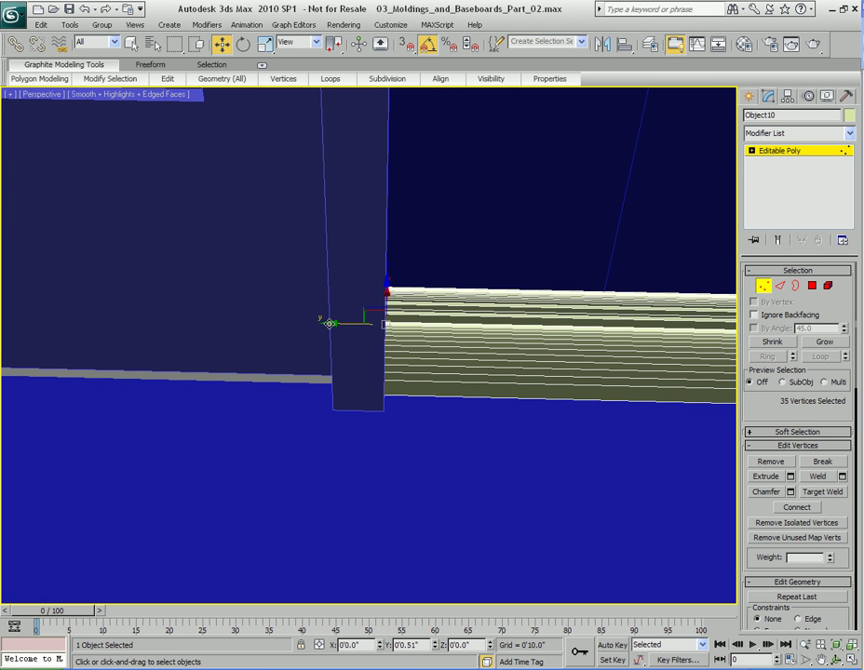
middle_drag(637, 353, 292, 360)
key(q)
alt+middle_drag(507, 324, 444, 347)
key(1)
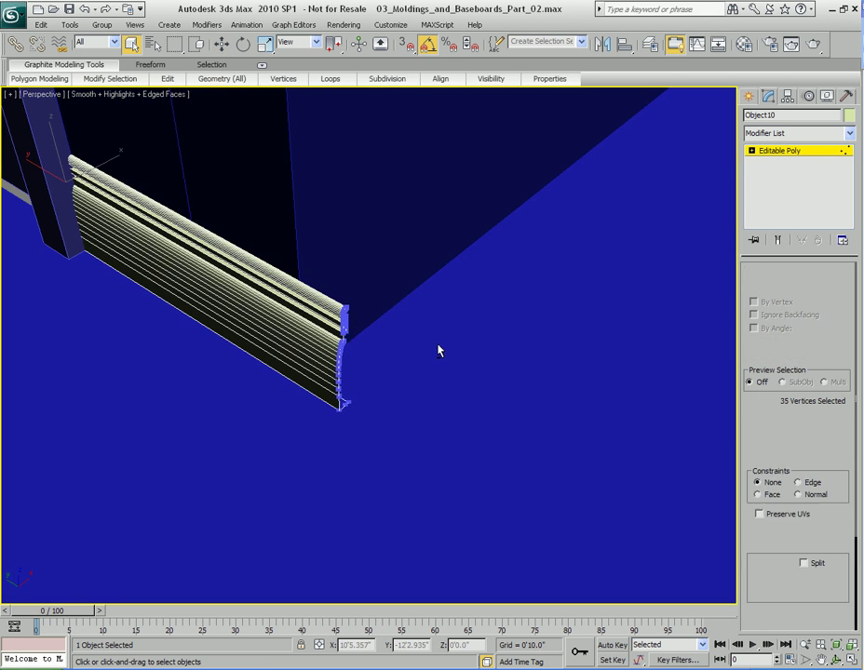
Step: Copy the corner piece along X and rotate the copy about Z to run along the adjoining short wall
middle_drag(379, 319, 419, 351)
key(w)
alt+middle_drag(482, 380, 408, 393)
shift+drag(328, 396, 384, 384)
key(Return)
key(e)
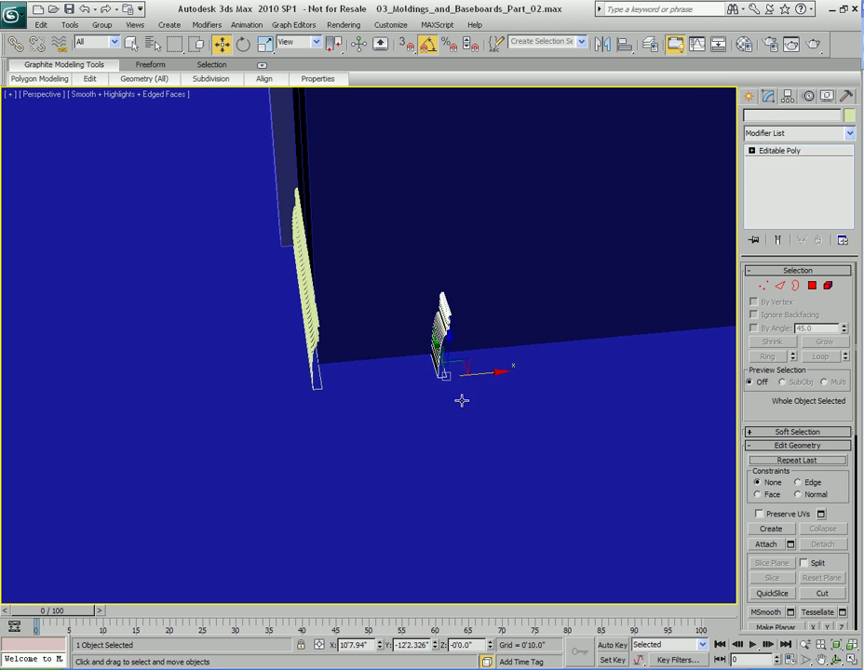
drag(426, 407, 458, 414)
scroll(560, 384, down, 5)
Step: Vertex-snap the rotated copy to the inner corner where the short wall meets the window wall
middle_drag(428, 382, 346, 367)
scroll(346, 366, up, 3)
key(w)
drag(219, 408, 553, 276)
key(s)
middle_drag(380, 346, 446, 336)
Step: Extend the short-wall piece's free end vertices along X until they pass through the baseboard beside the double door
key(1)
drag(344, 235, 470, 382)
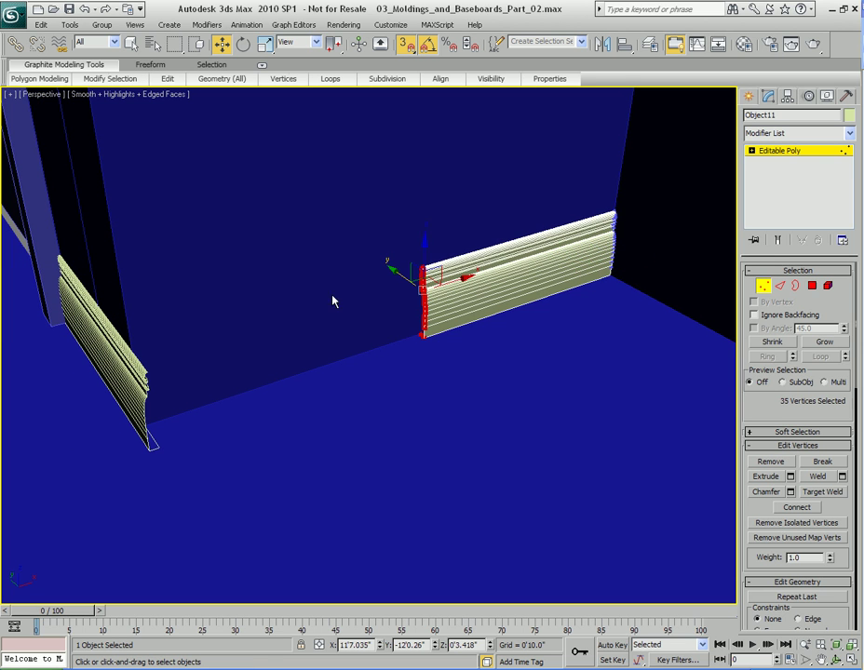
drag(456, 295, 261, 321)
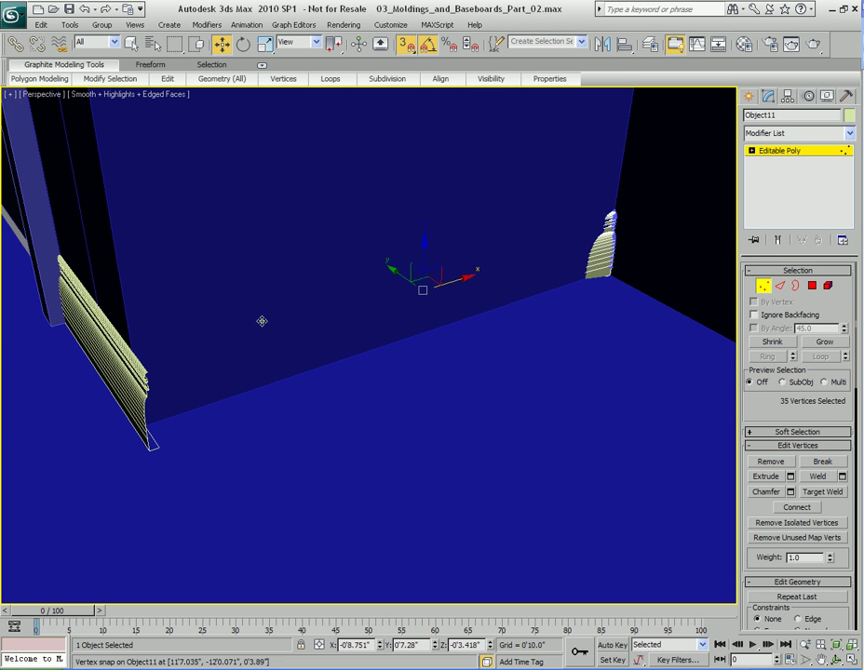
right_click(177, 356)
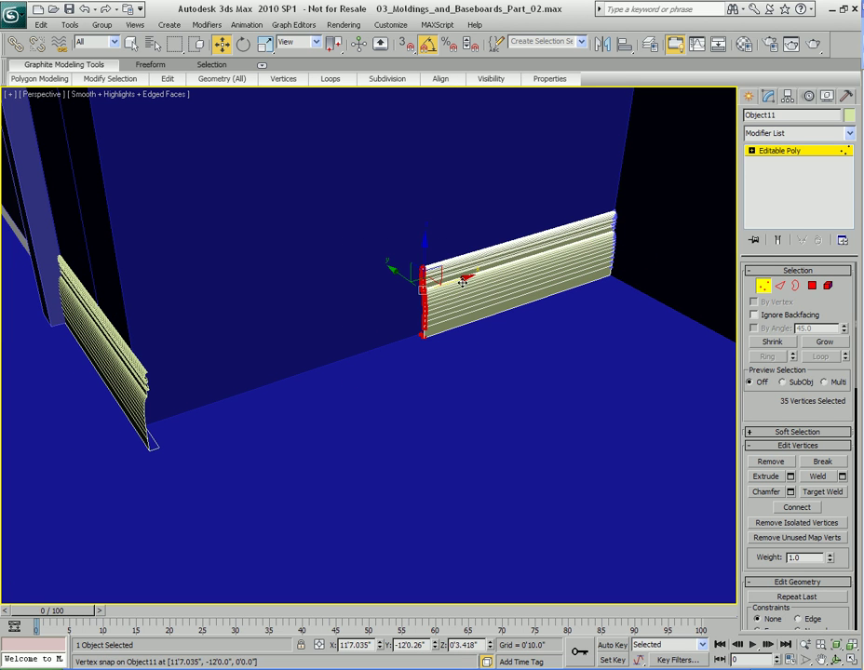
drag(458, 277, 88, 399)
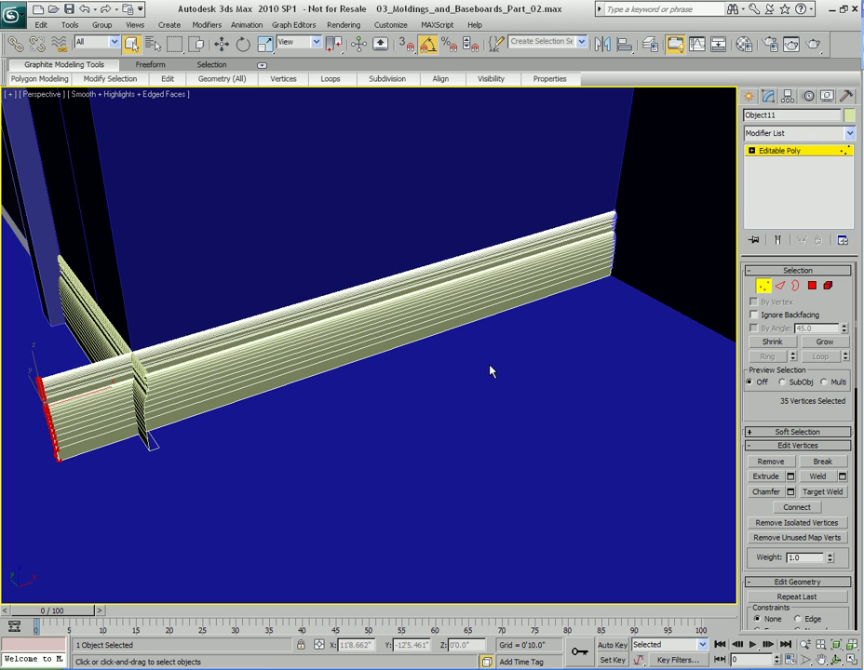
key(1)
Step: Shift the short-wall piece along X past the window wall so its end overlaps the corner
alt+middle_drag(518, 362, 457, 375)
alt+middle_drag(542, 417, 327, 341)
key(w)
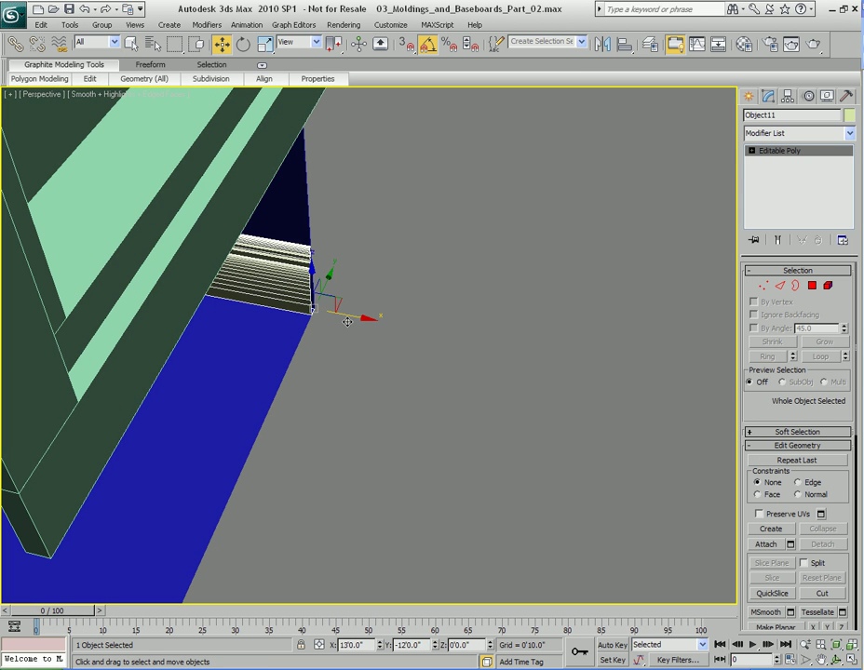
drag(348, 316, 369, 321)
middle_drag(172, 311, 570, 345)
middle_drag(280, 320, 335, 424)
Step: Copy the short-wall piece along Y and rotate the copy about Z to run along the window wall
key(q)
key(w)
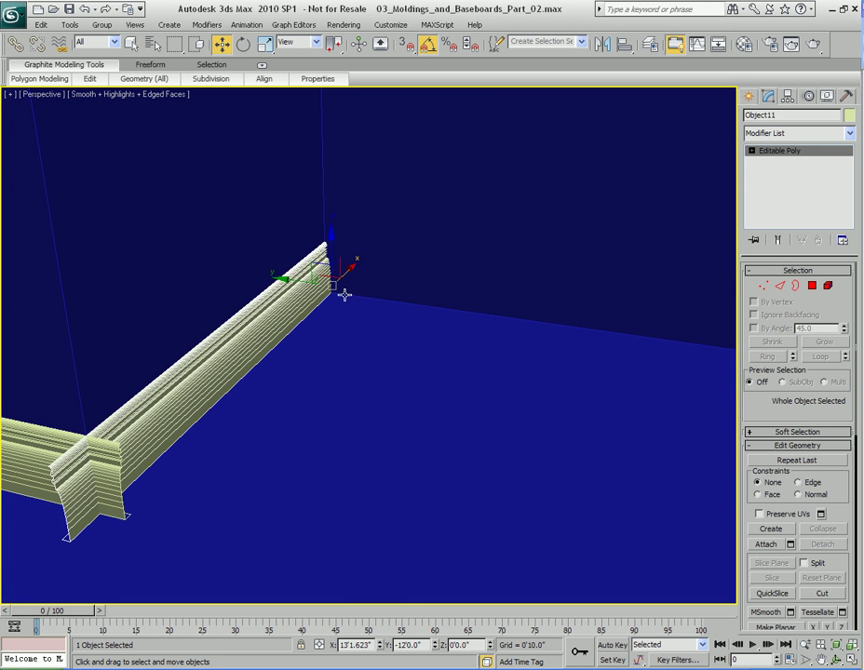
mouse_move(297, 281)
shift+mouse_down()
mouse_move(475, 312)
mouse_move(529, 392)
shift+mouse_up()
click(435, 400)
mouse_move(434, 400)
middle_down()
mouse_move(492, 402)
mouse_move(411, 378)
middle_up()
key(e)
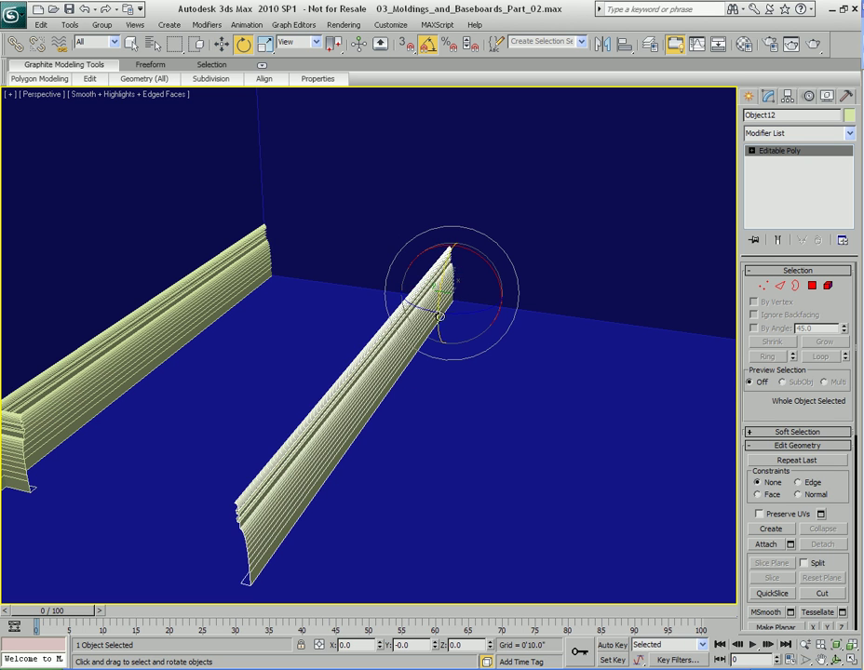
drag(462, 313, 433, 313)
mouse_move(432, 313)
alt+middle_down()
mouse_move(402, 314)
mouse_move(418, 322)
alt+middle_up()
Step: Vertex-snap the rotated copy to the far floor corner of the window wall
key(w)
scroll(406, 283, down, 4)
middle_drag(288, 326, 205, 356)
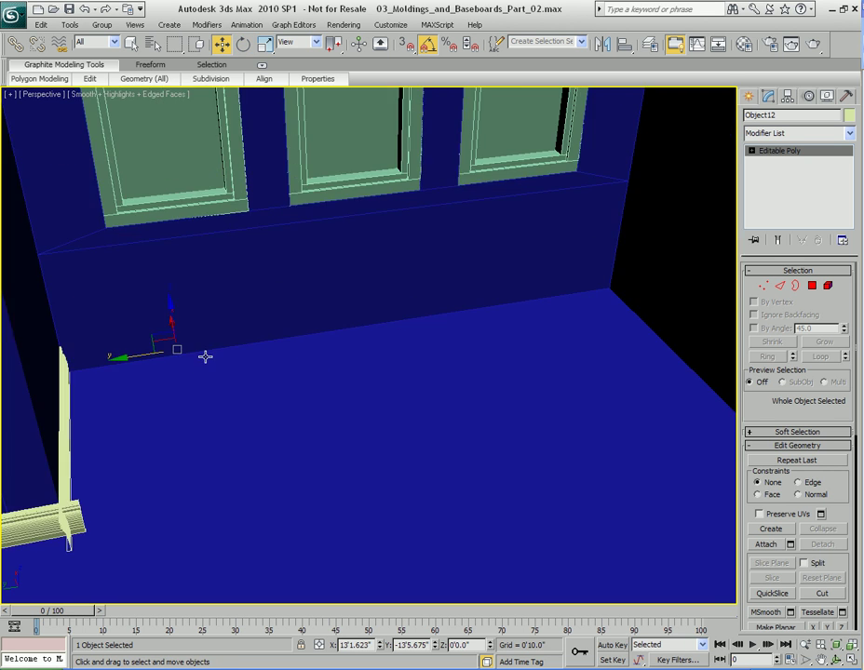
drag(175, 350, 607, 295)
key(s)
middle_drag(426, 338, 544, 326)
alt+middle_drag(614, 310, 380, 298)
Step: Shift the window-wall piece along Y past the far corner and extend its other end vertices through the short-wall baseboard
key(s)
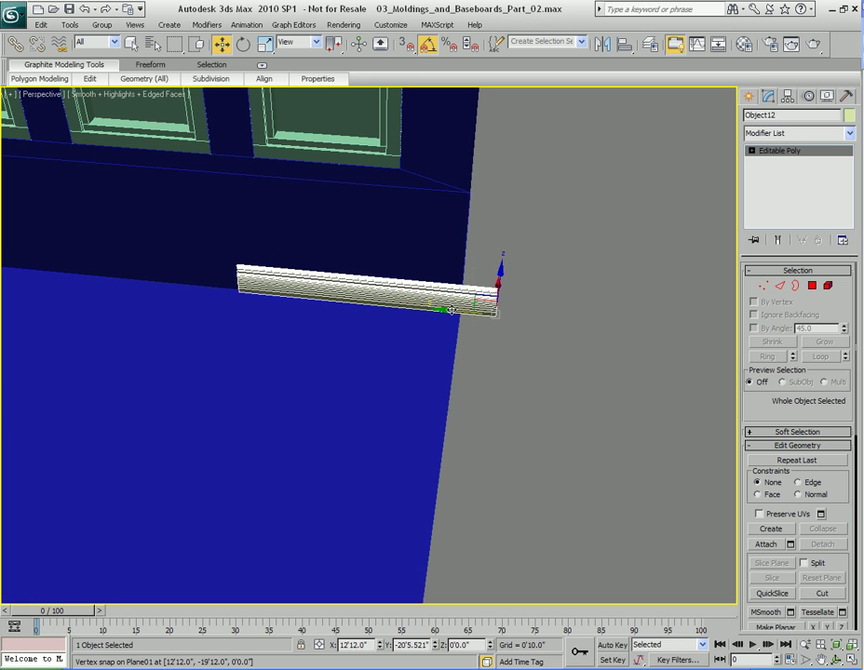
middle_drag(450, 311, 611, 333)
key(1)
drag(516, 337, 132, 268)
key(w)
alt+middle_drag(172, 295, 252, 303)
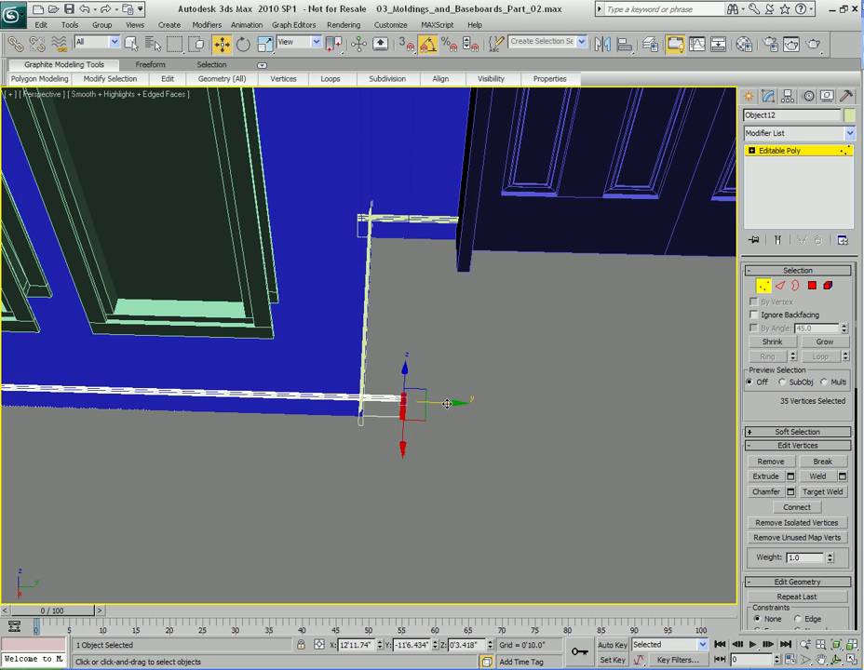
alt+middle_drag(615, 408, 389, 327)
key(q)
scroll(258, 336, down, 4)
key(1)
Step: Copy the window-wall baseboard and vertex-snap the copy to the free end of the long adjoining wall
key(w)
click(435, 364)
shift+drag(435, 363, 442, 371)
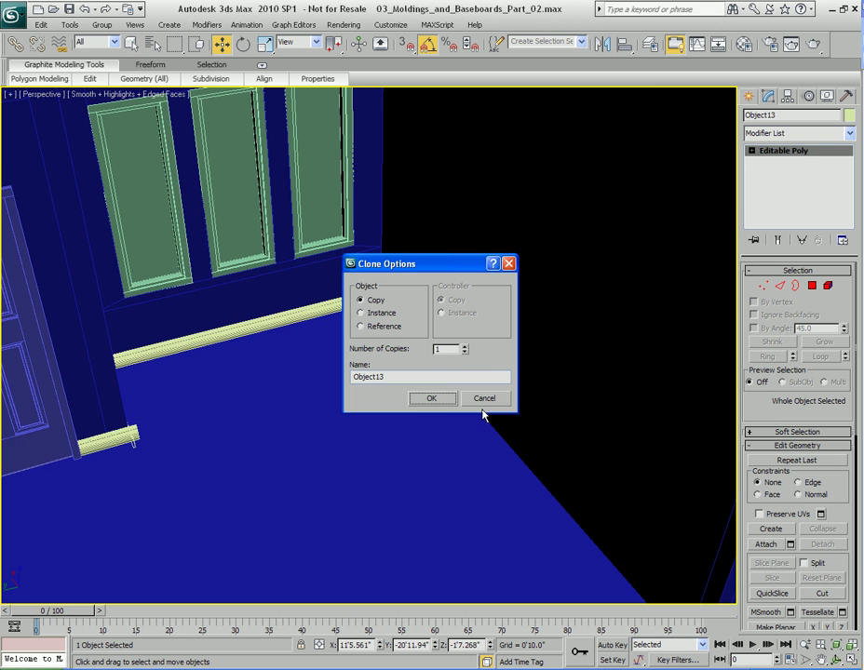
click(432, 399)
mouse_move(557, 441)
alt+middle_down()
mouse_move(349, 341)
mouse_move(147, 311)
alt+middle_up()
key(s)
drag(136, 303, 549, 386)
alt+middle_drag(549, 386, 526, 329)
Step: Rotate the copy 90 degrees about Z along the long wall and shift it along X past the wall's free end
key(e)
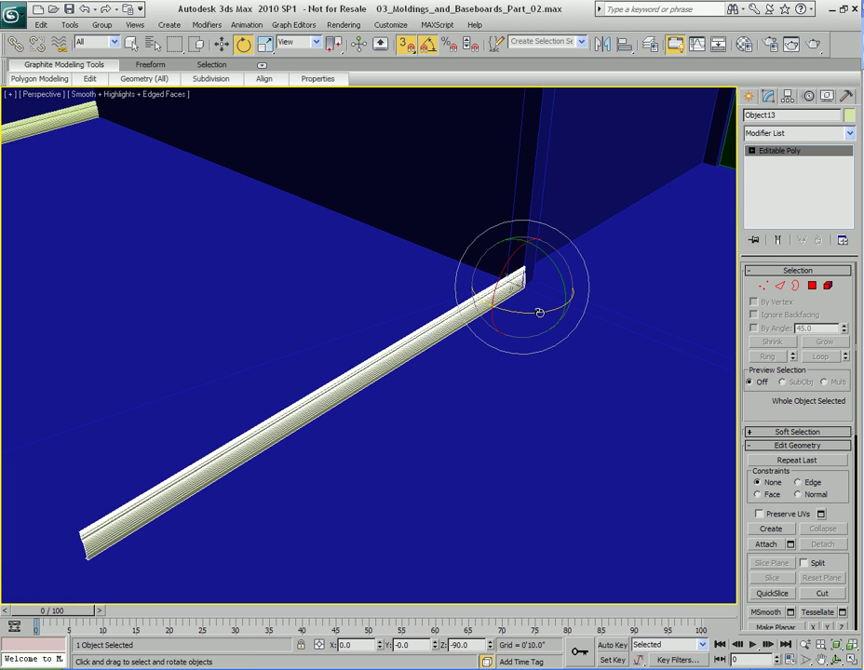
drag(539, 313, 510, 314)
middle_drag(510, 315, 384, 377)
scroll(383, 376, up, 3)
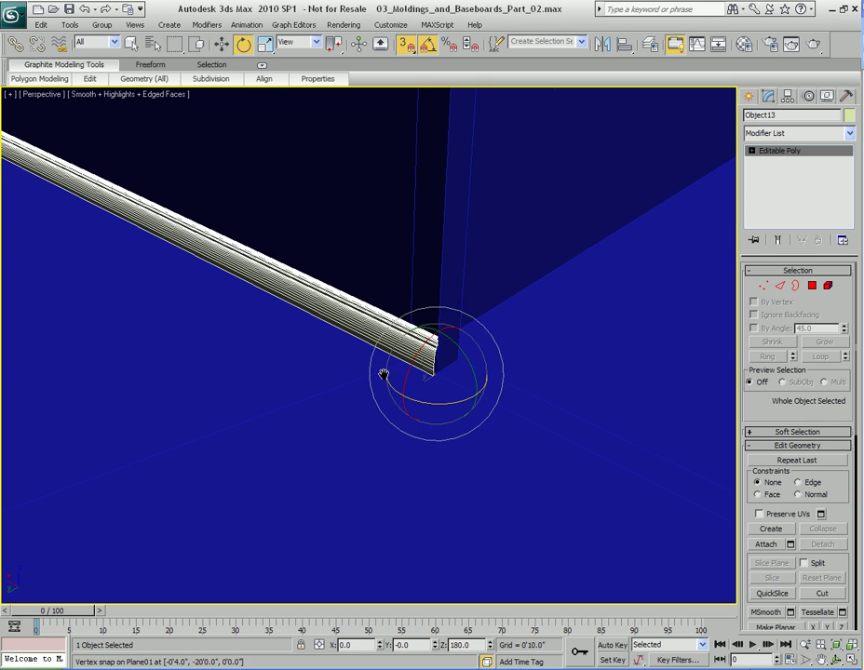
key(w)
scroll(484, 406, up, 2)
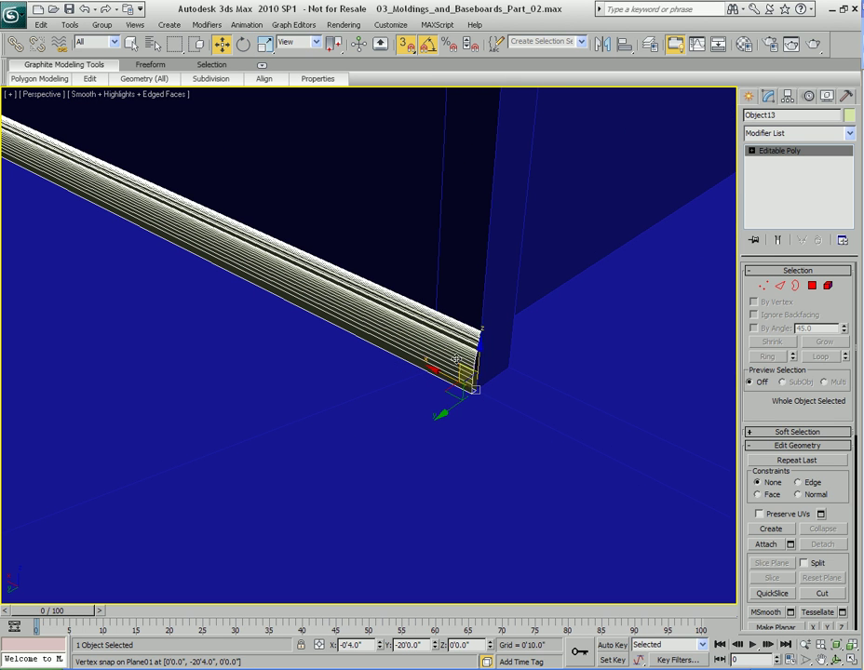
drag(439, 369, 475, 381)
scroll(188, 272, down, 3)
Step: Extend the long-wall piece's far end vertices along X until they pass through the window-wall baseboard
middle_drag(191, 273, 609, 393)
key(1)
middle_drag(151, 245, 553, 403)
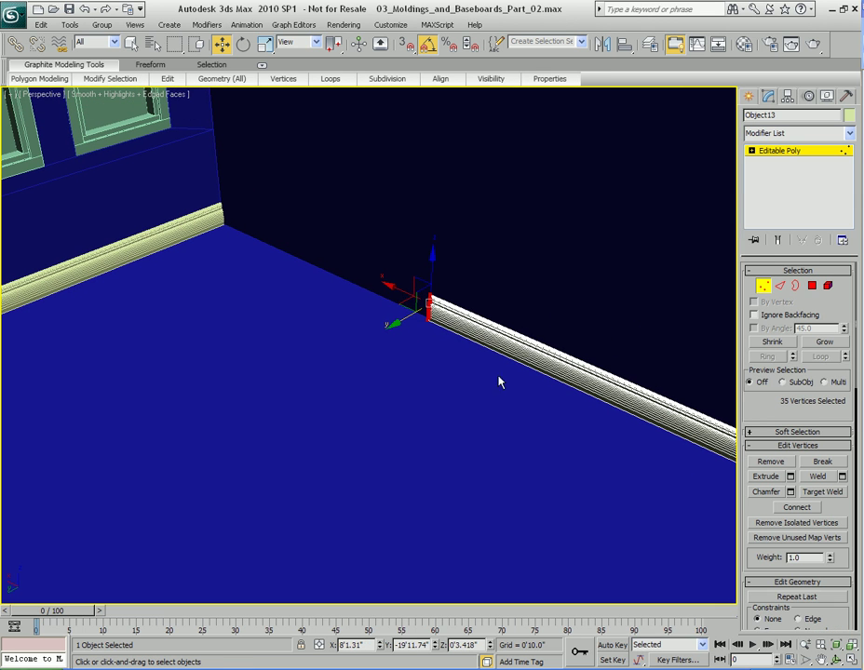
alt+middle_drag(391, 288, 478, 337)
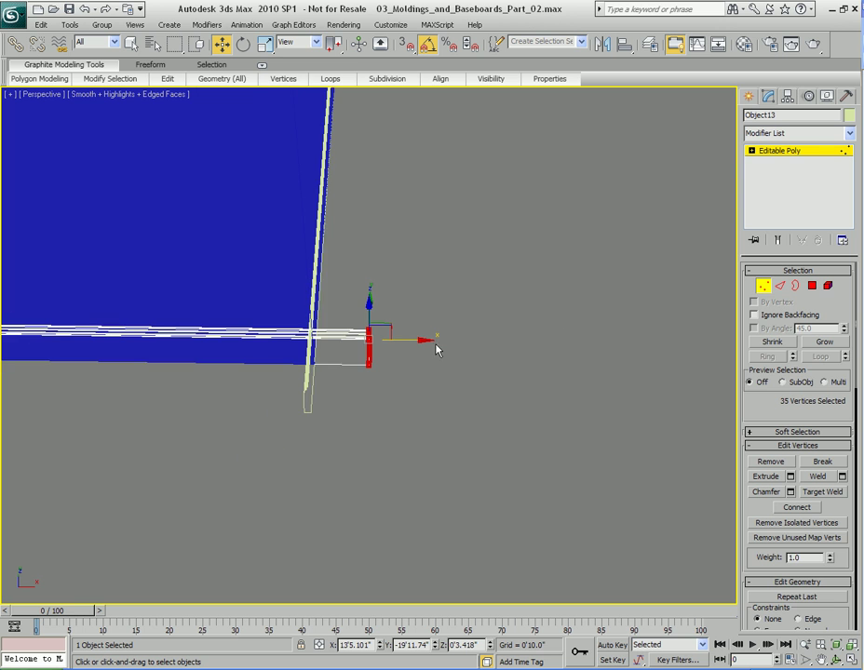
alt+middle_drag(406, 341, 223, 247)
key(1)
Step: Copy the long-wall baseboard to the area beside the wall's free end
middle_drag(542, 372, 450, 339)
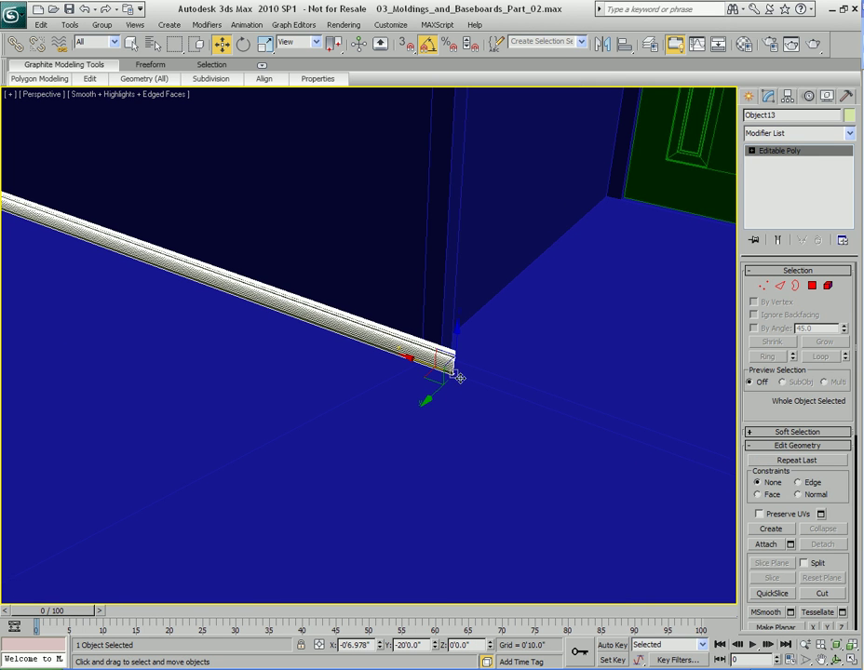
shift+drag(453, 373, 501, 371)
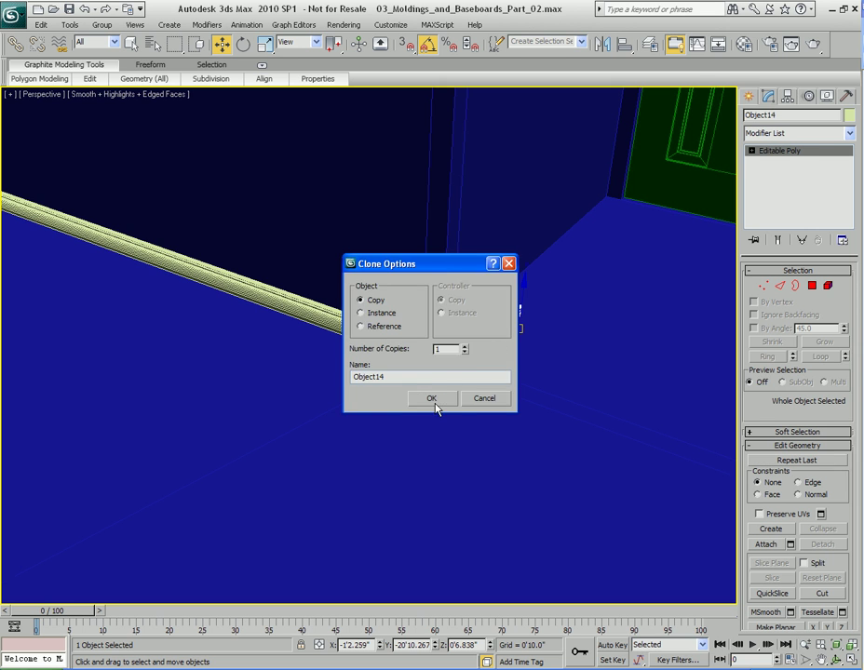
click(431, 399)
mouse_move(553, 324)
alt+middle_down()
mouse_move(503, 324)
mouse_move(610, 367)
mouse_move(461, 293)
mouse_move(504, 313)
alt+middle_up()
scroll(461, 293, up, 4)
middle_drag(372, 326, 523, 266)
Step: Rotate the copy about Z to run across the wall end and vertex-snap it to the wall end's outer corner
key(e)
drag(395, 363, 311, 372)
key(w)
key(s)
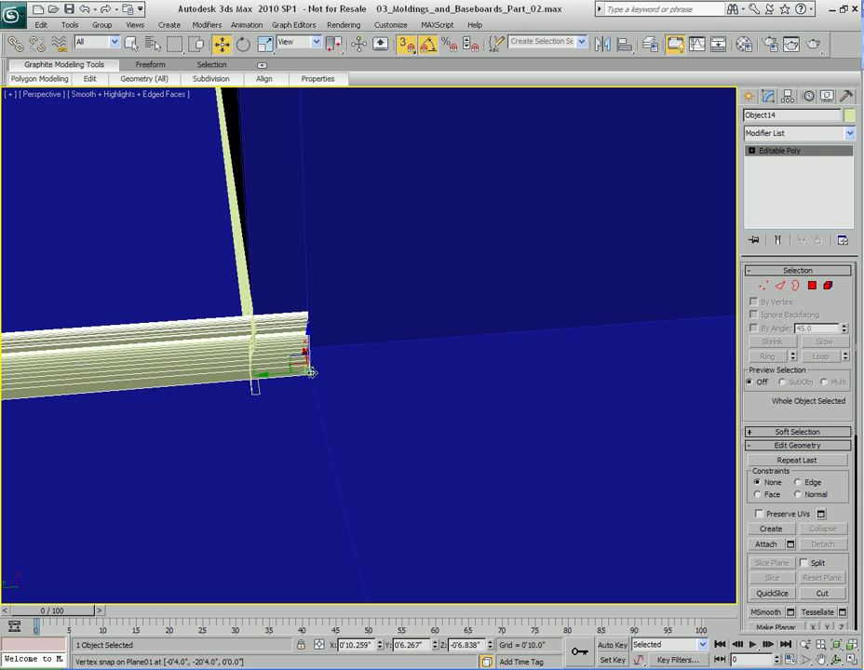
scroll(308, 373, down, 5)
middle_drag(308, 372, 445, 353)
Step: Shift the snapped wall-end piece along Y past the outer corner with vertex snapping off
alt+middle_drag(502, 346, 347, 327)
scroll(347, 327, up, 4)
middle_drag(120, 257, 238, 312)
scroll(237, 312, up, 3)
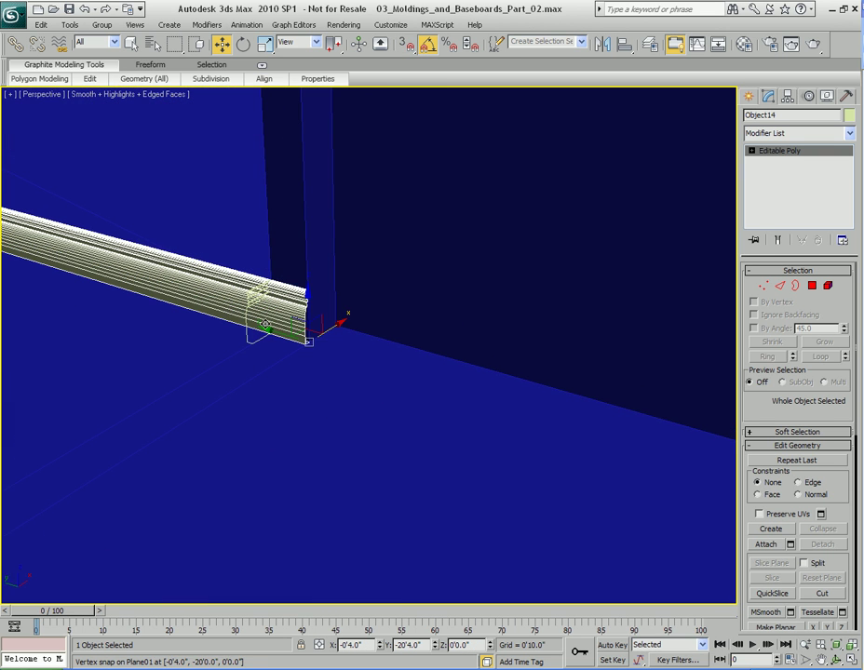
middle_drag(176, 281, 377, 327)
scroll(377, 328, down, 5)
Step: Shorten the wall-end piece by moving its far end vertices along Y to just beyond the long-wall baseboard
key(1)
drag(212, 317, 462, 333)
key(z)
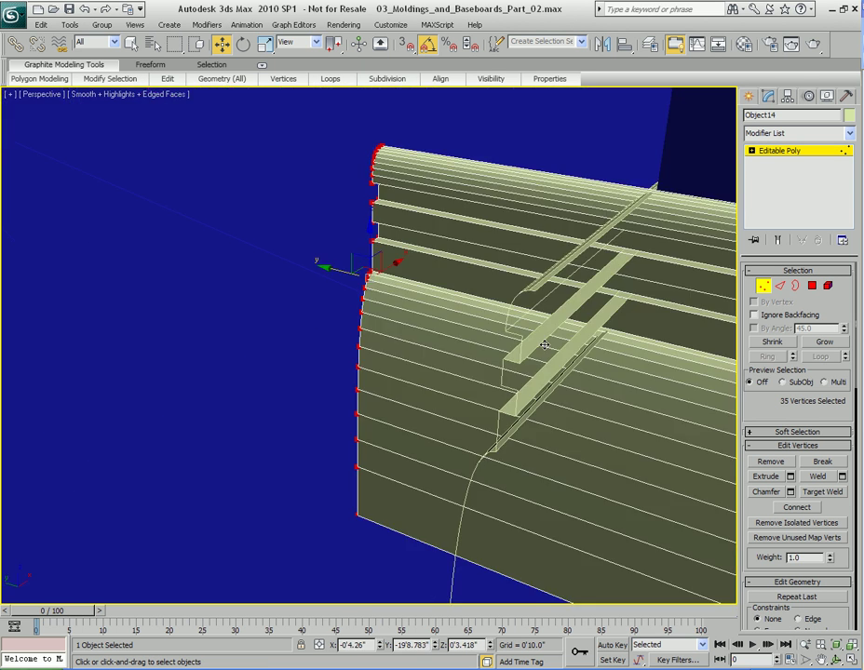
scroll(594, 363, down, 4)
alt+middle_drag(516, 355, 343, 334)
scroll(388, 349, up, 2)
key(1)
Step: Copy the wall-end piece with vertex snapping to the next wall corner and rotate the copy 90 degrees about Z
alt+middle_drag(515, 386, 401, 375)
key(s)
mouse_move(354, 422)
mouse_down()
mouse_move(401, 377)
mouse_move(423, 321)
mouse_move(352, 436)
mouse_move(424, 326)
mouse_up()
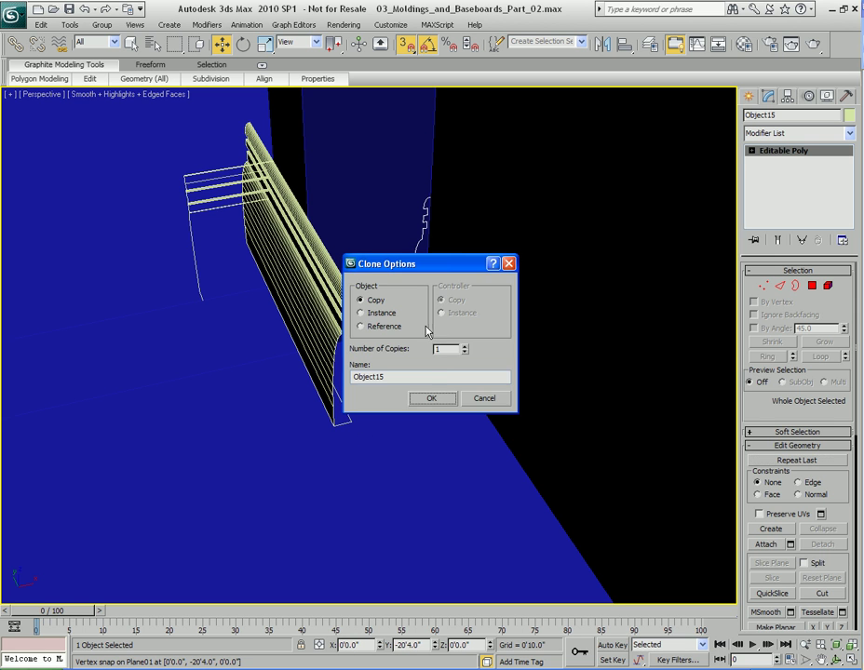
key(Return)
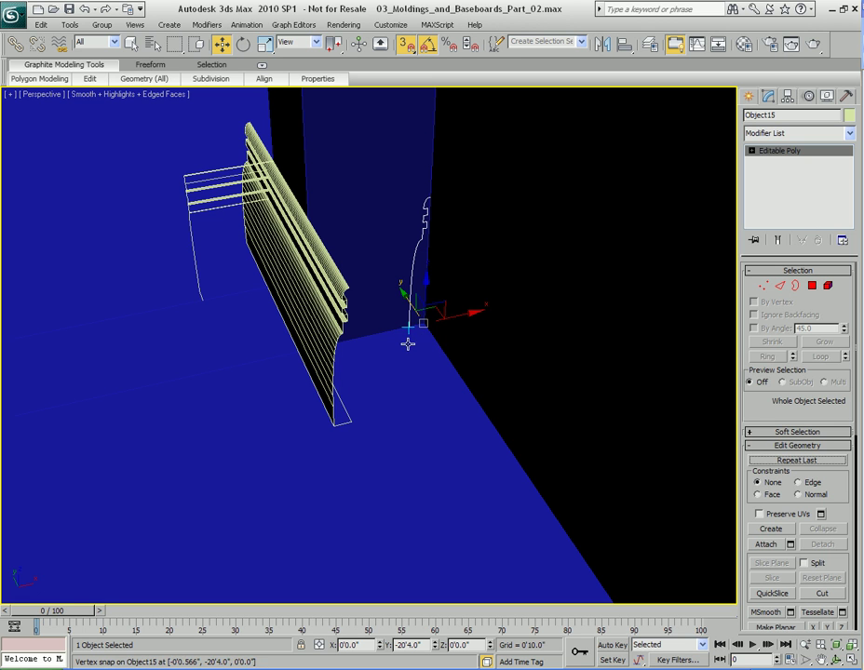
key(e)
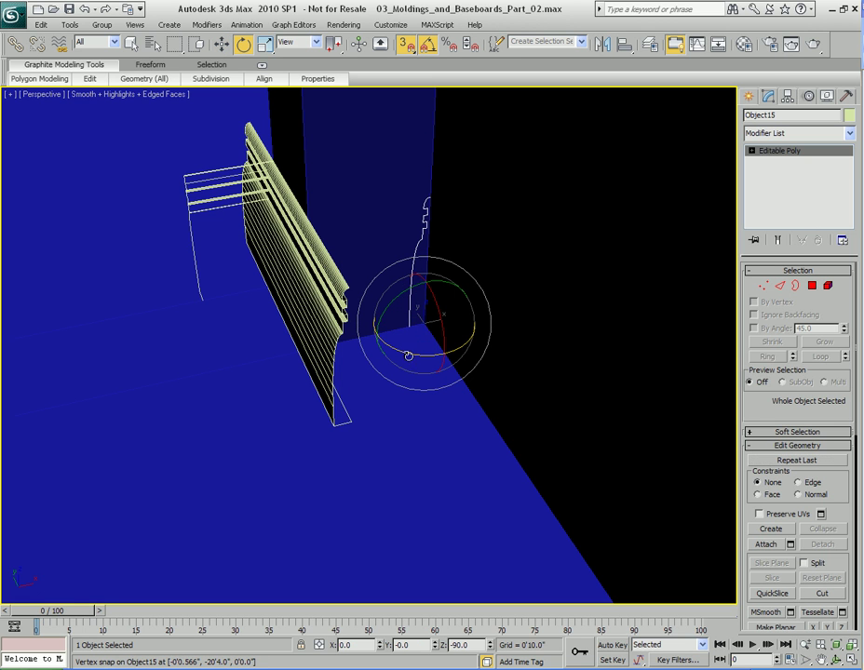
drag(402, 352, 434, 357)
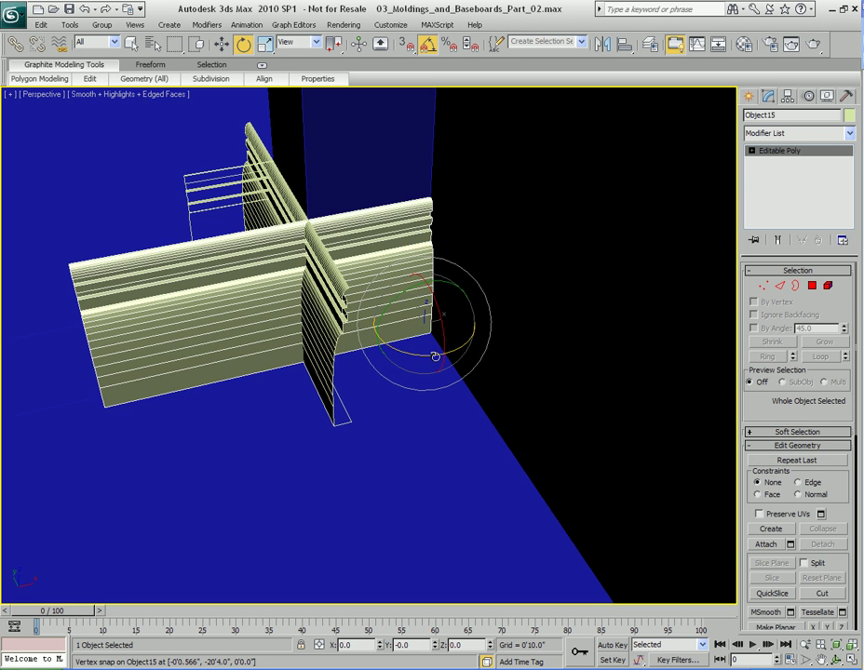
Step: Move the crossing baseboard piece about 3.2" along X so its end passes through the wall
middle_drag(435, 357, 438, 375)
key(w)
drag(460, 335, 541, 326)
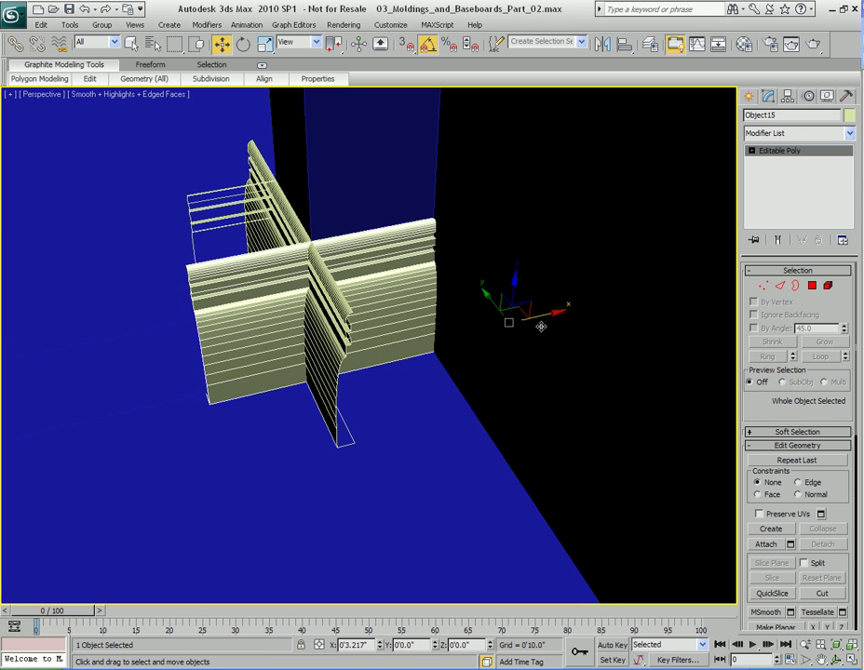
Step: Clone the perpendicular baseboard piece Object14 and place the copy against the adjoining wall
alt+middle_drag(333, 343, 351, 351)
key(q)
alt+middle_drag(422, 334, 384, 324)
key(w)
key(q)
click(255, 314)
key(w)
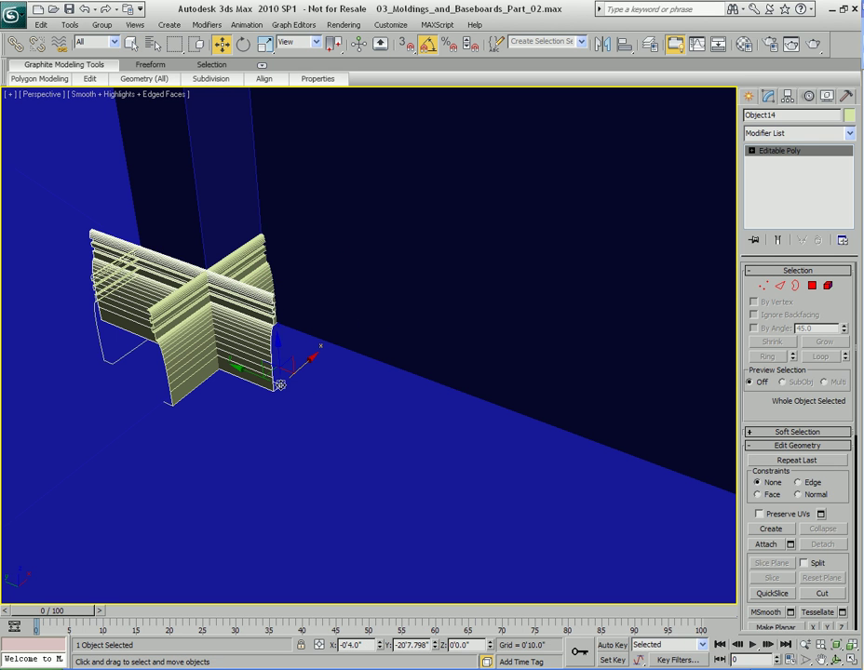
shift+drag(366, 396, 498, 417)
key(Return)
mouse_move(481, 418)
middle_down()
mouse_move(488, 421)
mouse_move(205, 358)
mouse_move(399, 362)
mouse_move(168, 376)
middle_up()
scroll(204, 358, down, 3)
scroll(167, 377, down, 1)
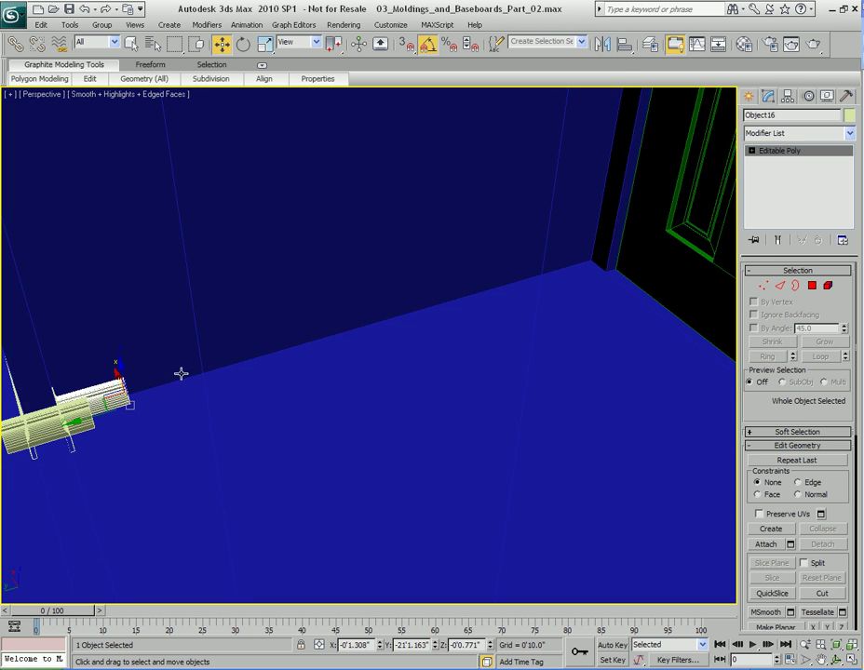
Step: Snap the copied baseboard to the far wall corner near the door, and shift it about 1.3" past the corner along Y without snapping
alt+middle_drag(235, 349, 226, 344)
key(s)
drag(128, 377, 621, 291)
key(1)
key(1)
key(z)
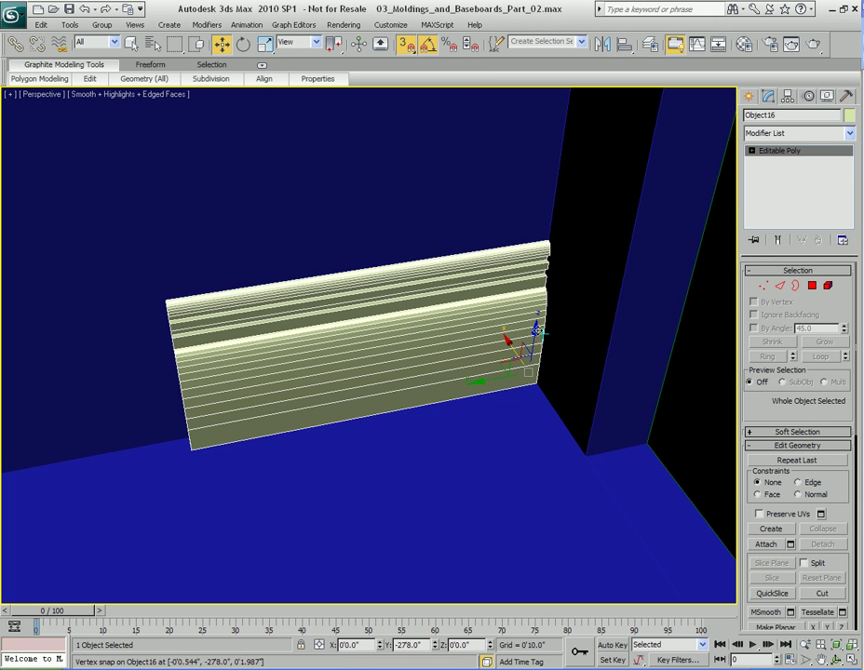
drag(488, 383, 526, 376)
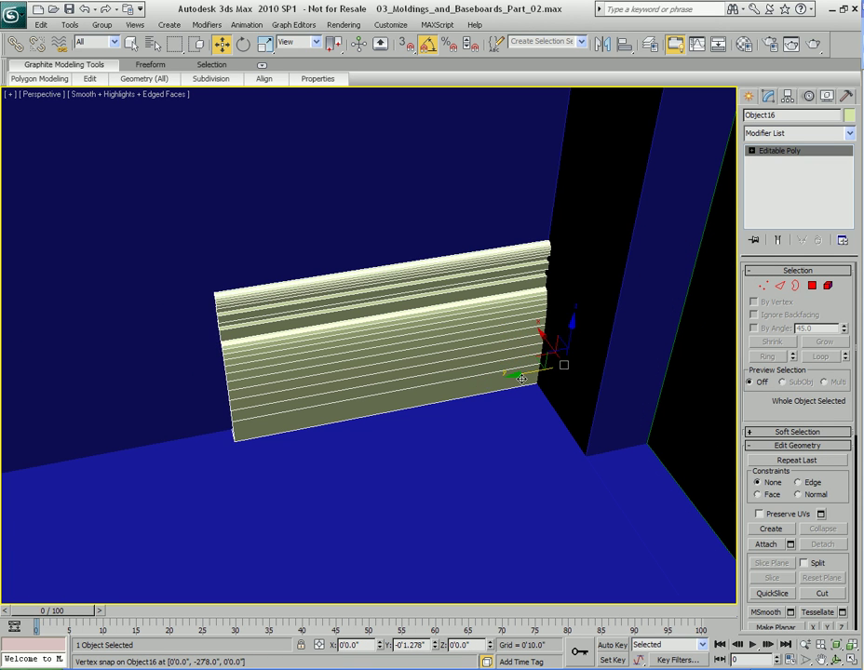
Step: Stretch the copied baseboard along the whole wall by moving its 35 free-end vertices along Y past the opposite corner
middle_drag(326, 377, 517, 343)
scroll(517, 342, down, 3)
key(1)
drag(319, 262, 414, 352)
alt+middle_drag(300, 359, 522, 323)
drag(611, 343, 53, 313)
middle_drag(74, 318, 549, 308)
drag(535, 320, 201, 305)
alt+middle_drag(201, 305, 424, 361)
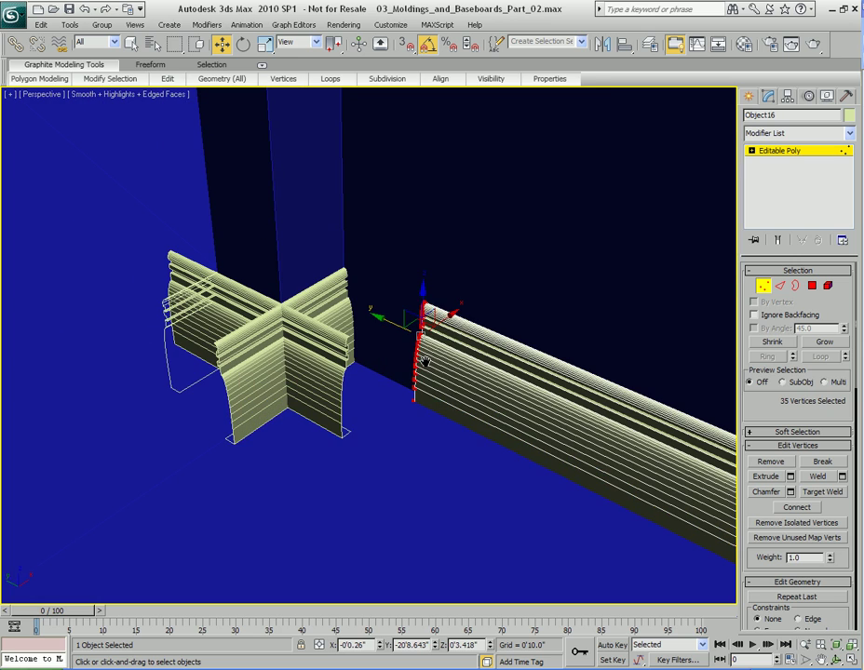
scroll(384, 319, up, 2)
drag(399, 314, 220, 281)
Step: Leave vertex editing and clone a short baseboard piece toward the wall corner near the door
middle_drag(466, 341, 337, 301)
scroll(344, 306, down, 5)
key(q)
alt+middle_drag(421, 345, 475, 350)
middle_drag(615, 316, 438, 288)
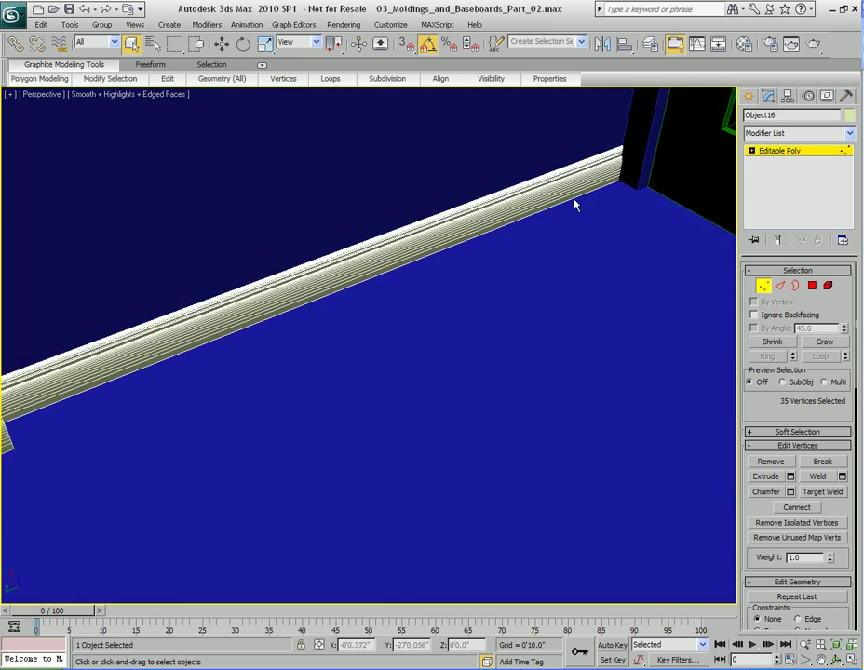
middle_drag(542, 221, 438, 301)
scroll(550, 246, up, 1)
middle_drag(556, 243, 456, 310)
scroll(531, 258, up, 1)
middle_drag(527, 261, 352, 326)
scroll(421, 324, up, 1)
middle_drag(352, 326, 372, 308)
scroll(340, 363, up, 3)
mouse_move(340, 364)
middle_down()
mouse_move(473, 249)
mouse_move(334, 359)
middle_up()
key(1)
click(391, 267)
key(w)
mouse_move(251, 411)
shift+mouse_down()
mouse_move(553, 339)
mouse_move(630, 284)
shift+mouse_up()
click(431, 399)
Step: Move the short copy up to the door opening and rotate it -90 degrees about Z
alt+middle_drag(542, 294, 246, 398)
drag(286, 406, 557, 312)
scroll(472, 349, up, 6)
key(e)
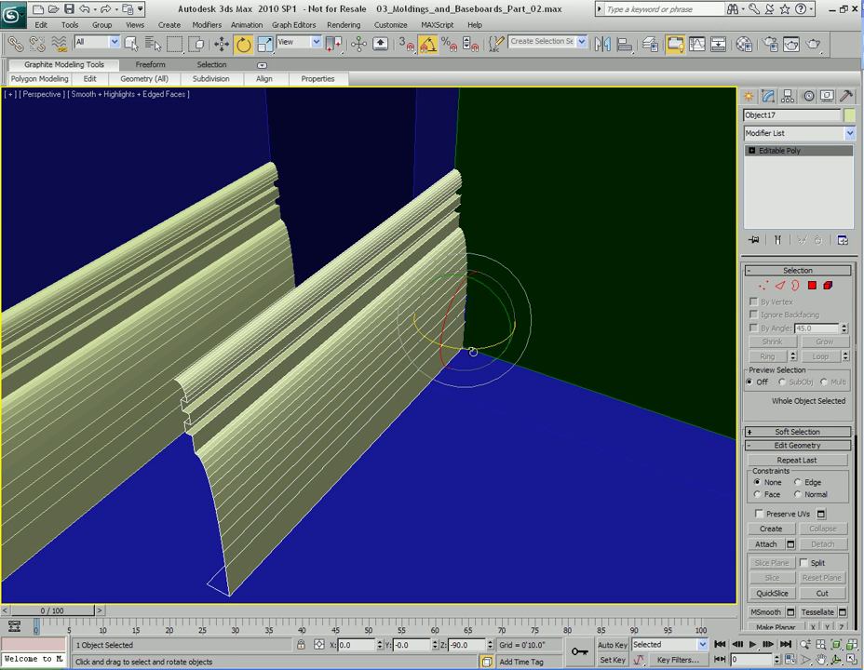
drag(484, 349, 453, 348)
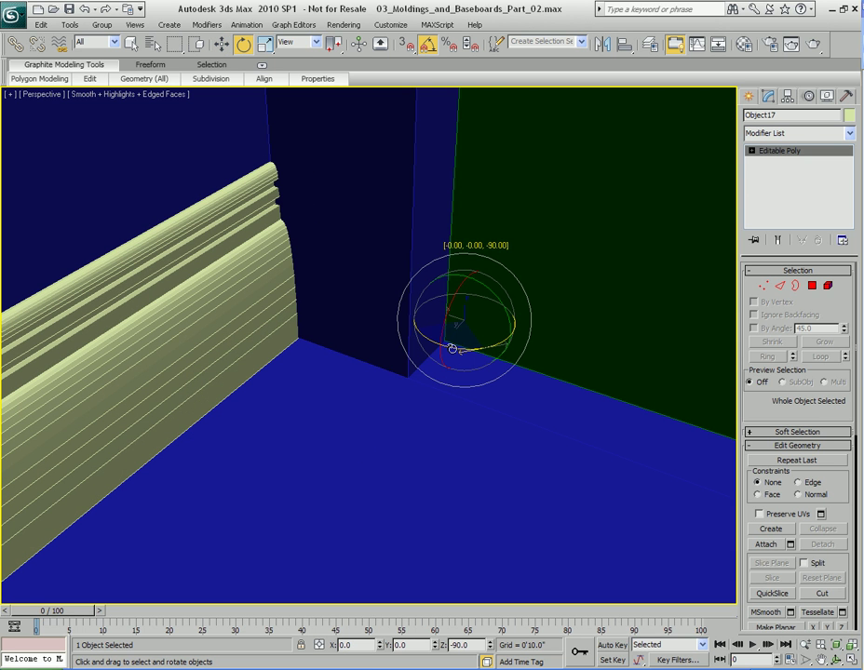
Step: Snap the rotated short baseboard onto the corner beside the door opening
key(w)
key(s)
mouse_move(387, 369)
mouse_down()
mouse_move(402, 406)
mouse_move(397, 385)
mouse_up()
middle_drag(407, 380, 500, 358)
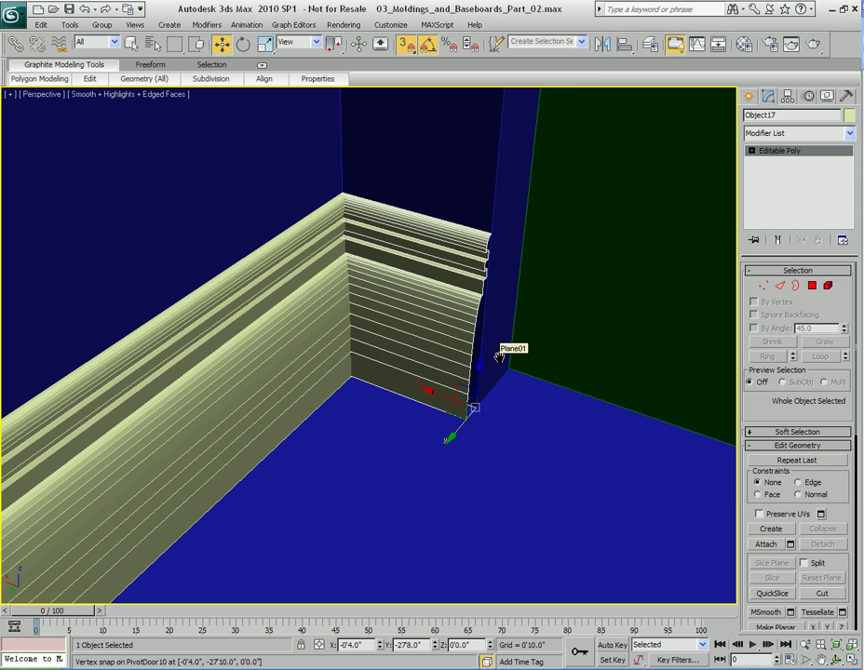
Step: Shorten the rotated baseboard by moving its 35 far-end vertices along X toward the crossing long baseboard
key(1)
alt+middle_drag(308, 293, 442, 308)
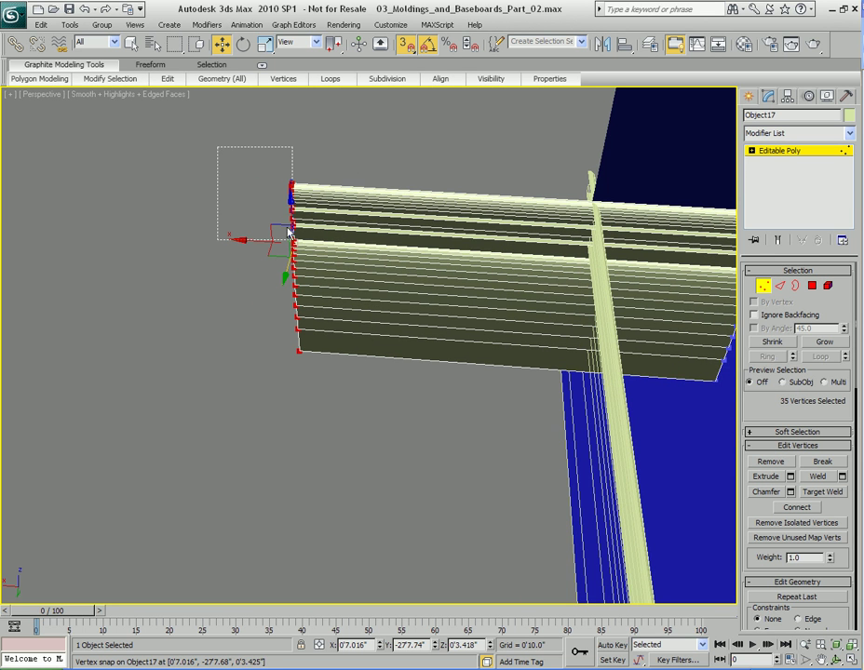
drag(256, 242, 473, 251)
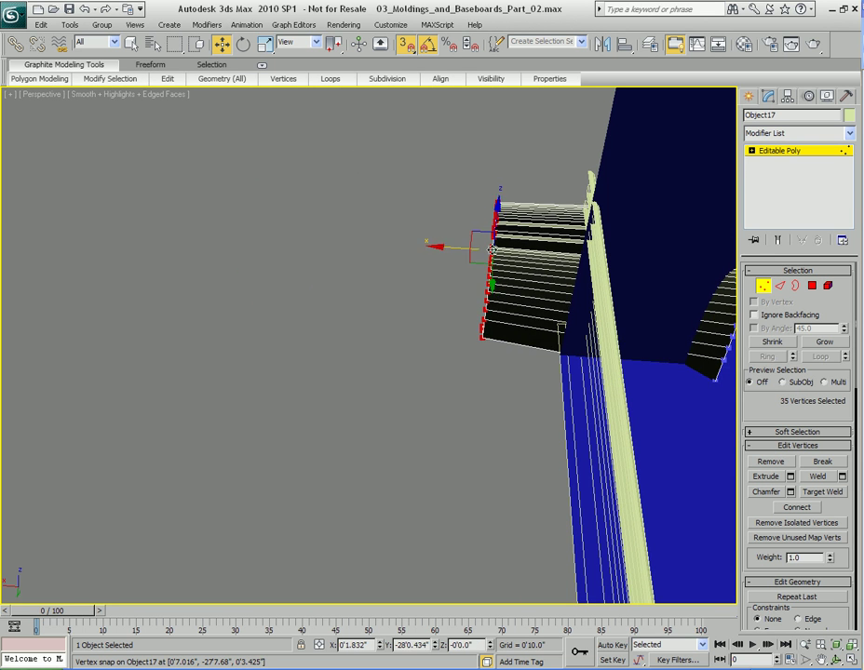
key(ctrl+z)
drag(254, 254, 476, 253)
alt+middle_drag(477, 253, 481, 318)
Step: Select all ten new baseboard pieces around the stairs, double doors and long wall, and isolate them
key(q)
alt+middle_drag(423, 334, 319, 379)
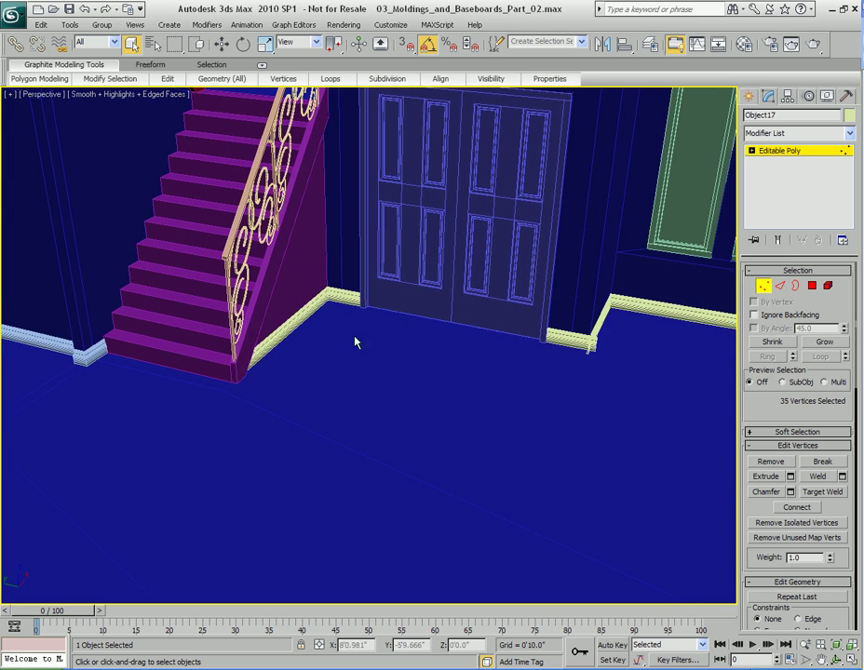
key(1)
click(341, 301)
ctrl+click(328, 301)
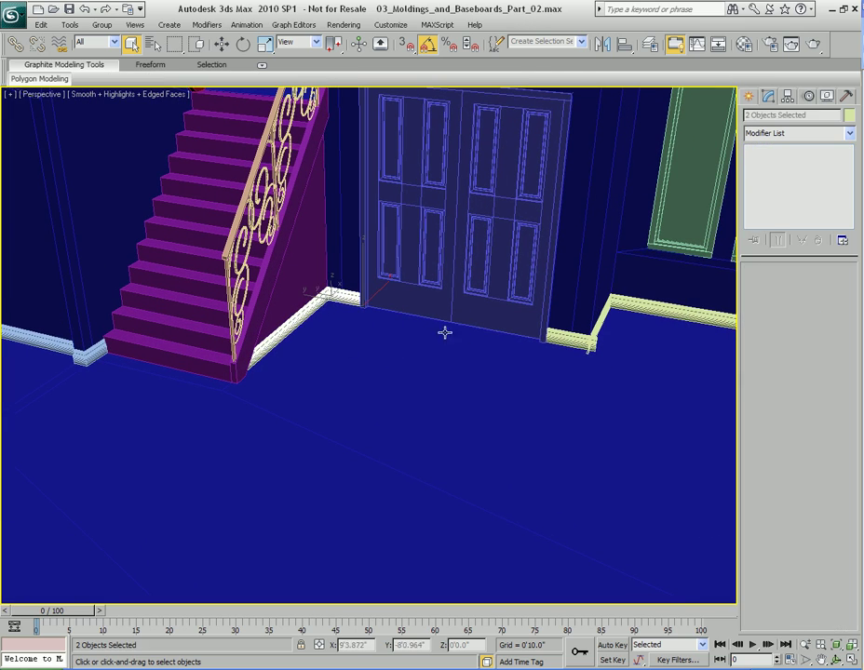
ctrl+click(633, 301)
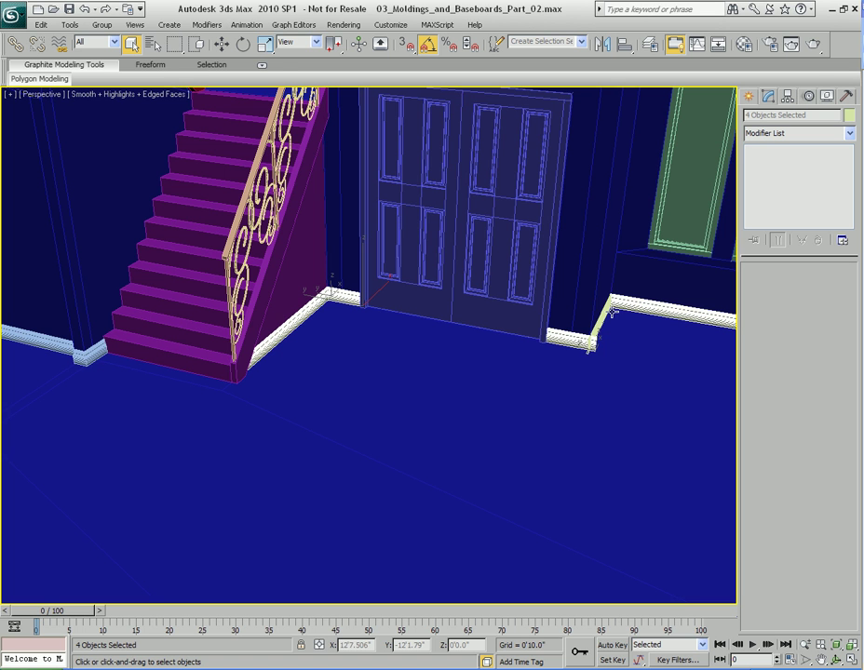
alt+middle_drag(514, 376, 427, 345)
ctrl+click(529, 328)
middle_drag(652, 441, 296, 277)
scroll(296, 277, up, 3)
ctrl+click(376, 230)
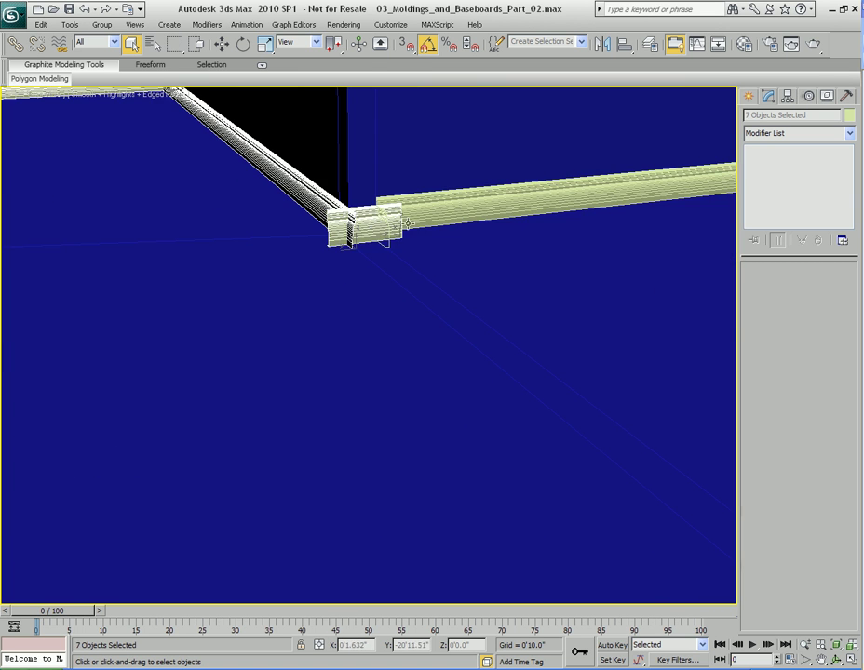
ctrl+click(475, 208)
alt+middle_drag(441, 272, 532, 288)
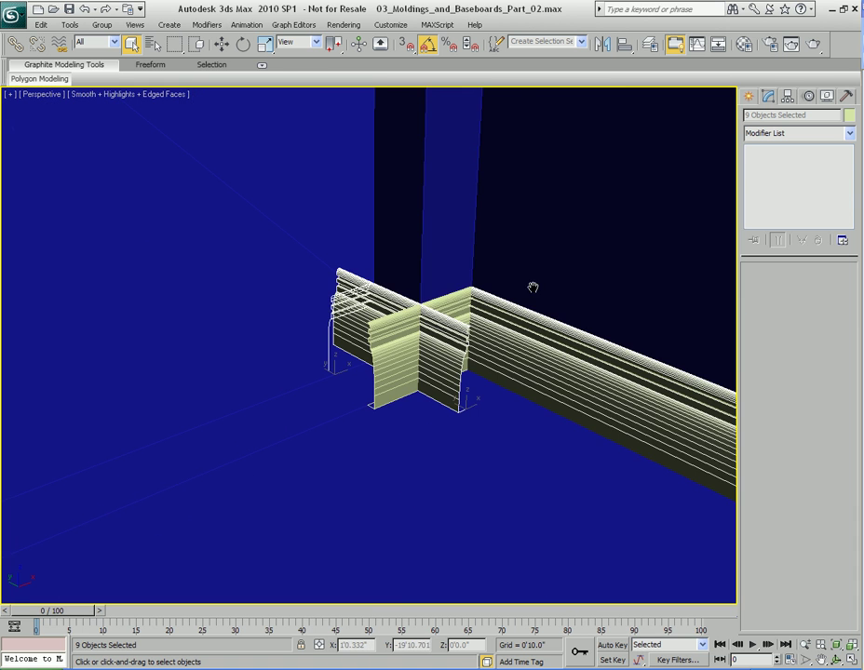
ctrl+click(450, 302)
key(alt+q)
Step: Flip the normals of all polygons on the long baseboard Object09 at the first corner
scroll(377, 332, up, 5)
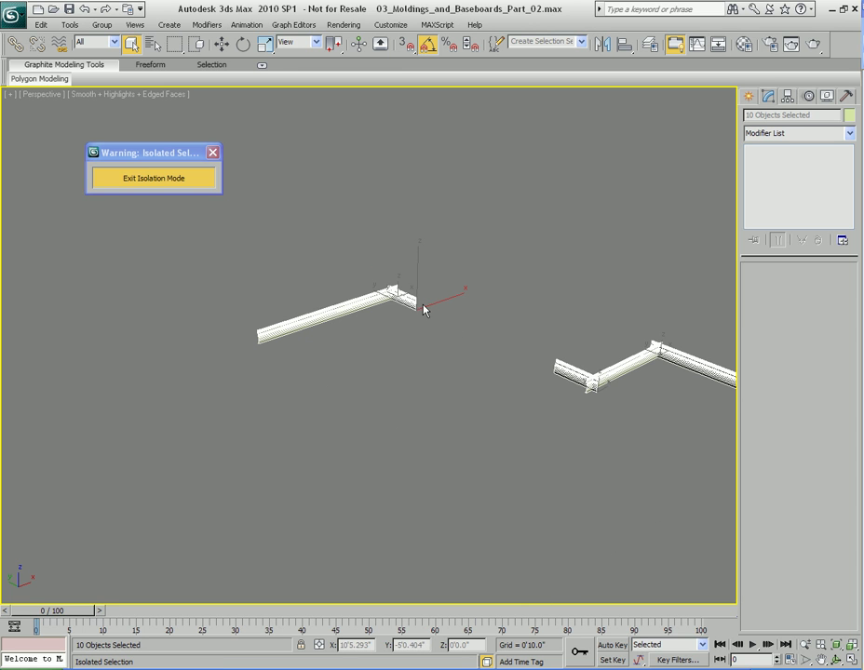
click(443, 301)
click(411, 303)
key(z)
middle_drag(454, 287, 579, 301)
scroll(579, 300, down, 4)
click(471, 331)
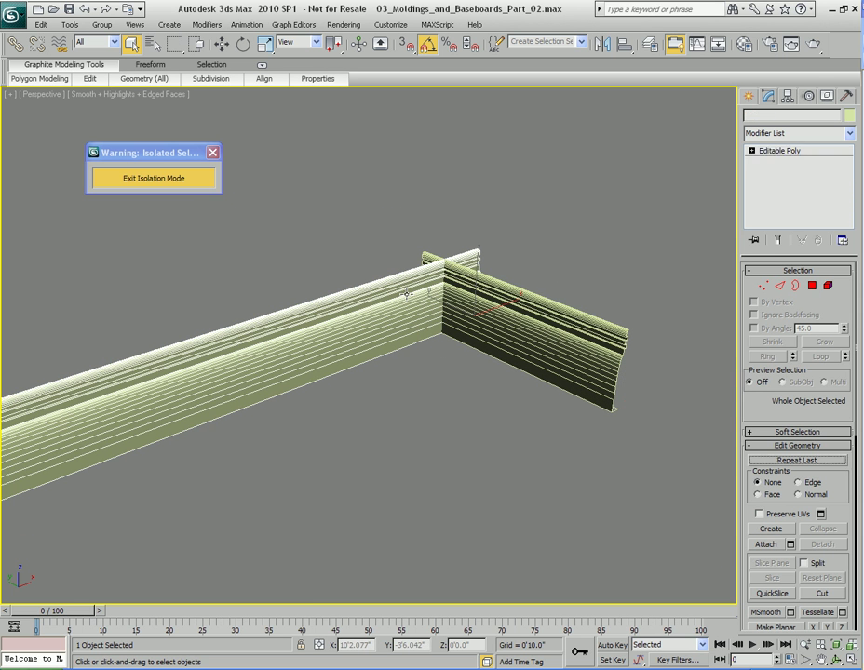
key(4)
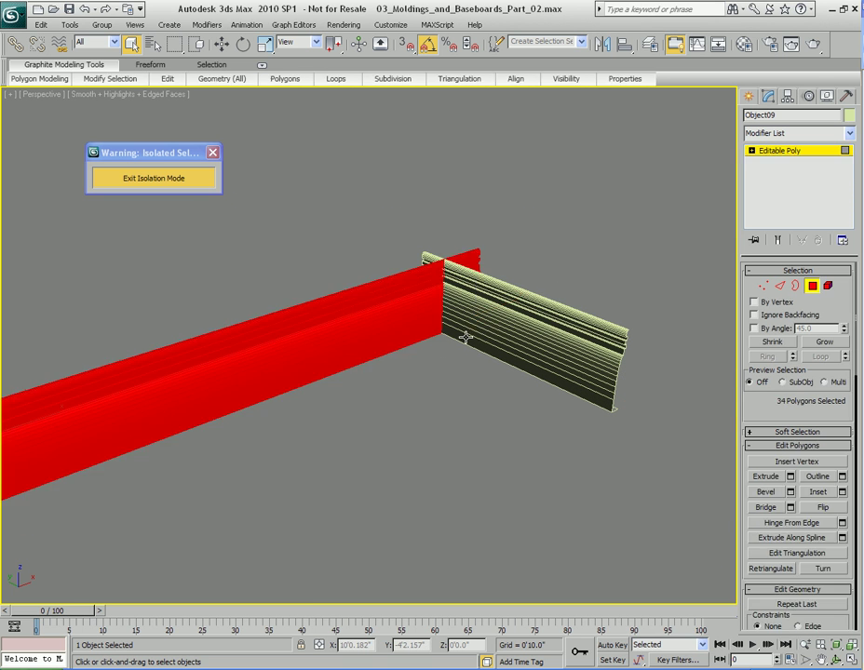
right_click(466, 294)
click(424, 411)
Step: Flip the normals of all 34 polygons on the short crossing baseboard Object08
click(525, 337)
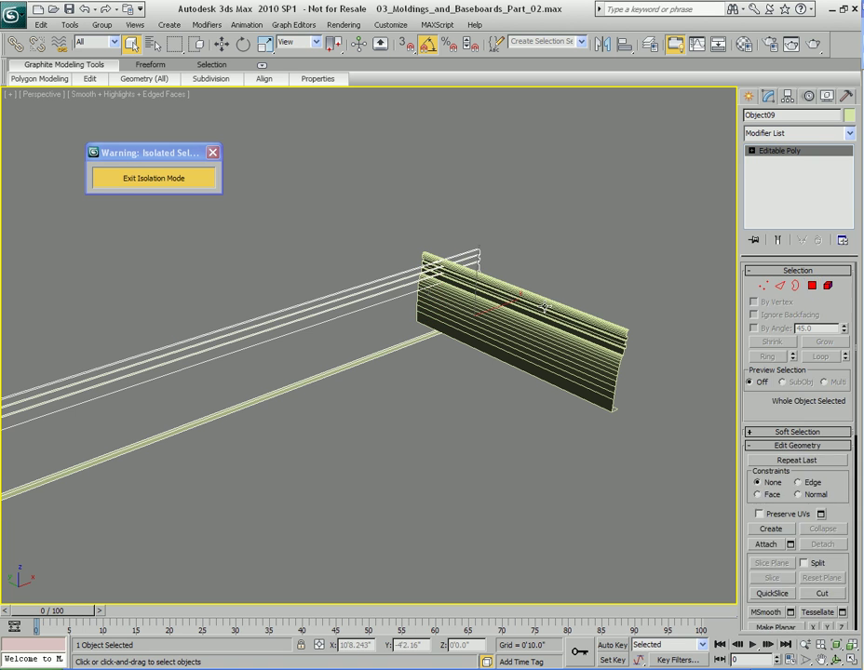
key(4)
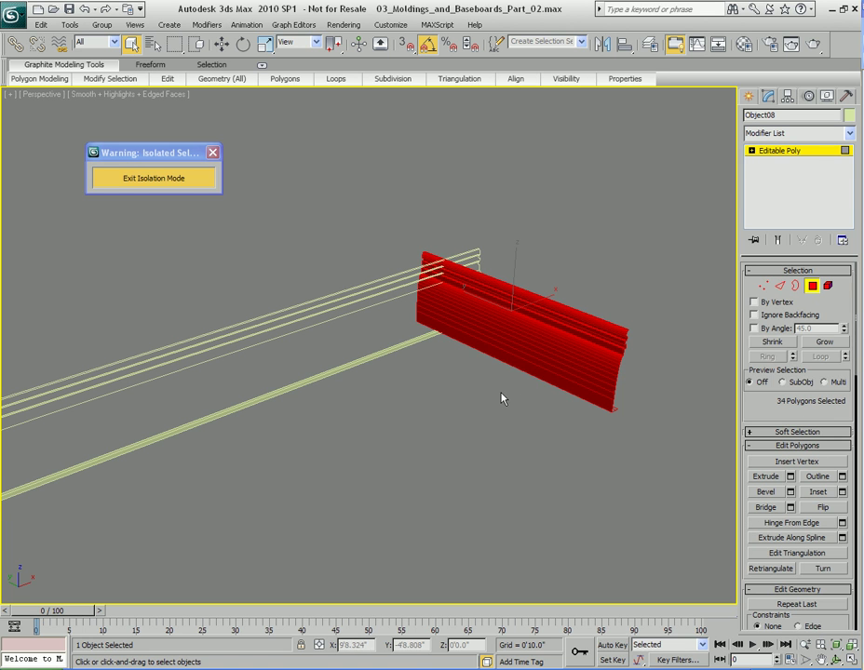
right_click(504, 338)
click(467, 453)
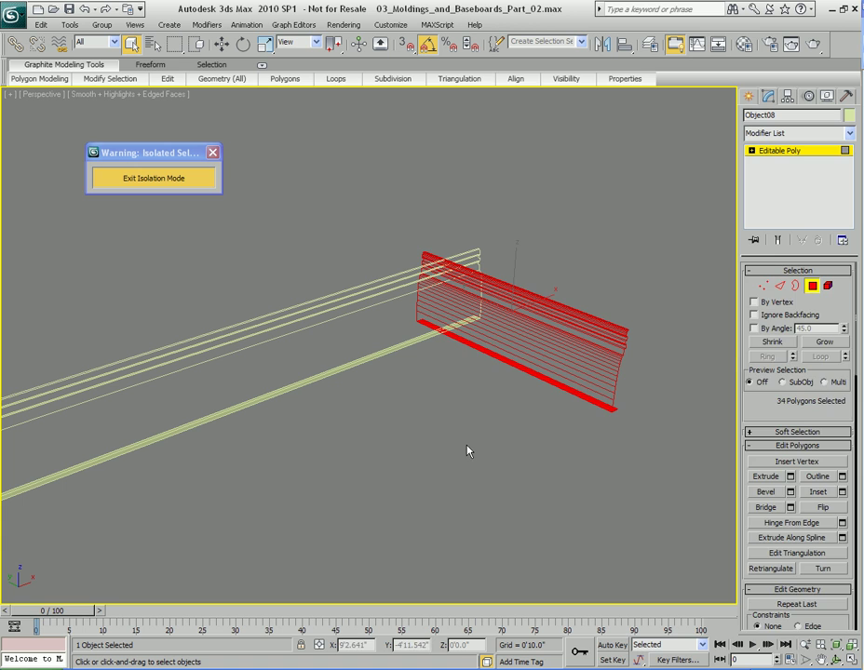
key(4)
Step: Join the short baseboard with the long one at the corner using a ProBoolean Intersection
click(750, 97)
click(773, 253)
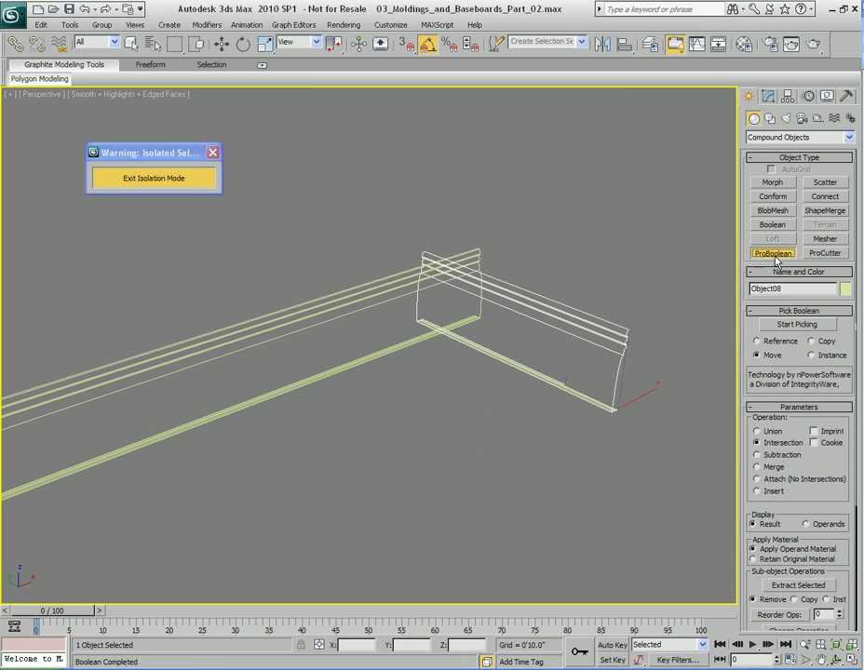
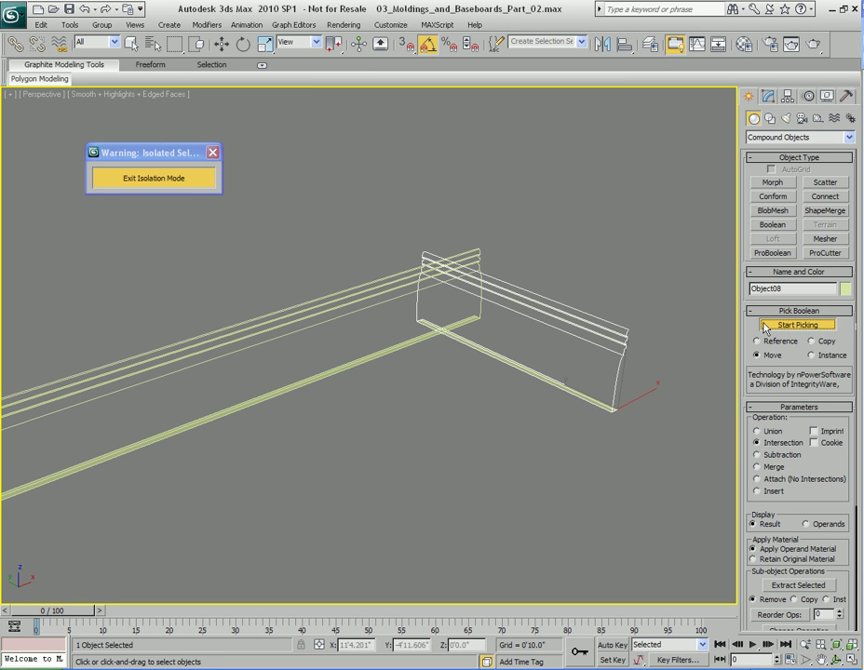
click(475, 249)
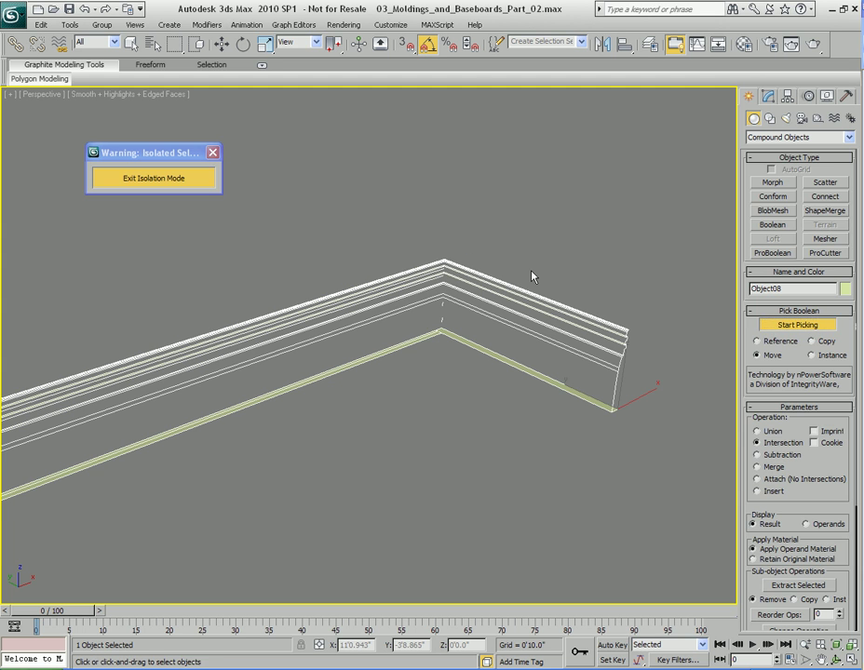
Step: Convert the joined corner baseboard to an Editable Poly
key(w)
middle_drag(558, 302, 522, 275)
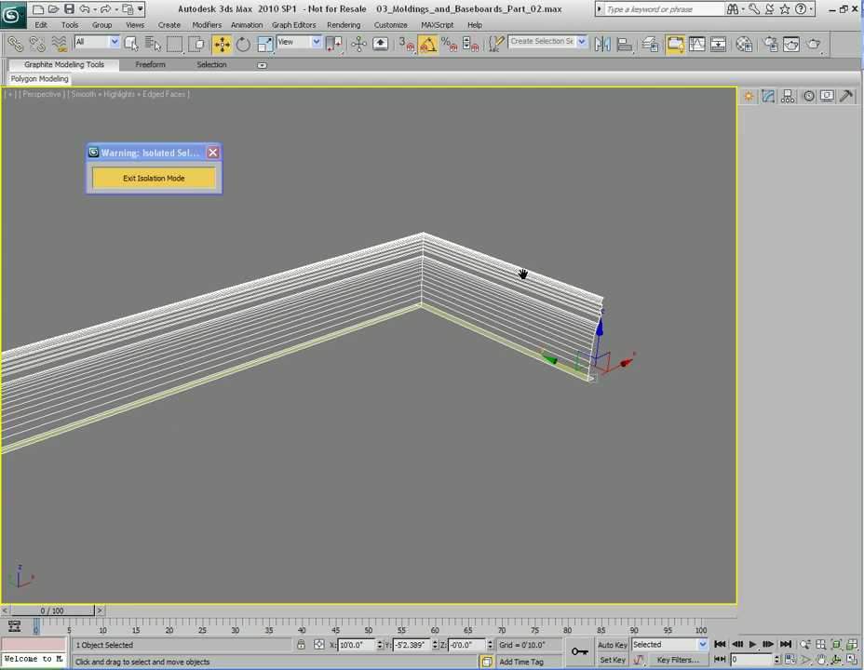
right_click(468, 268)
mouse_move(479, 441)
click(578, 442)
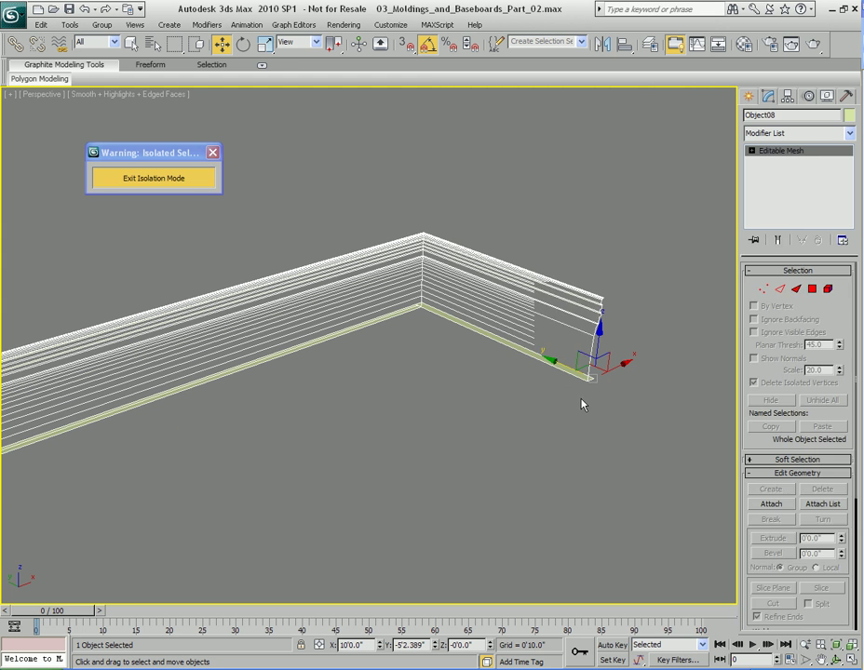
right_click(485, 287)
mouse_move(522, 412)
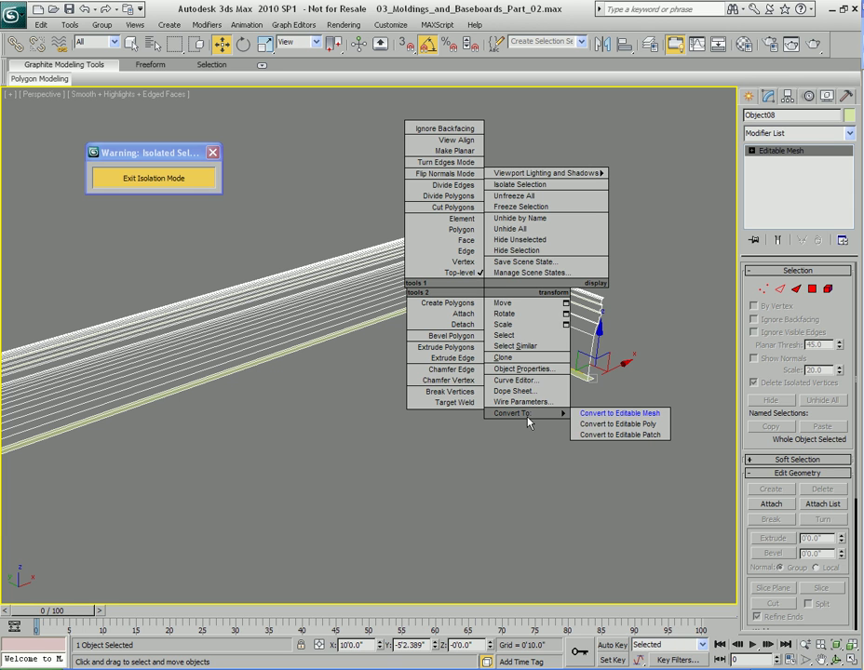
click(615, 424)
Step: Select all polygons of the joined baseboard and flip their normals back
middle_drag(604, 430, 494, 328)
key(4)
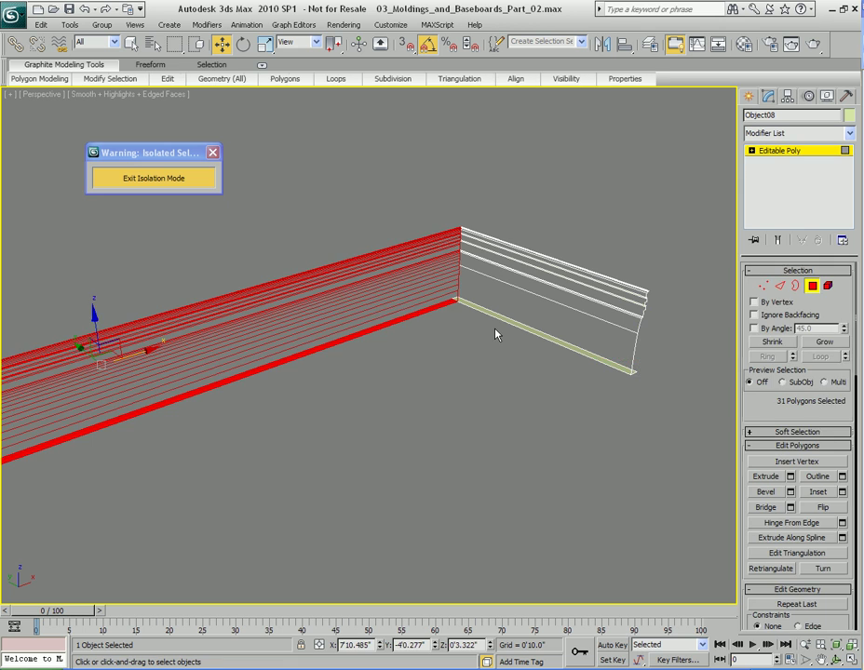
key(ctrl+a)
right_click(469, 297)
click(455, 407)
key(q)
key(4)
Step: Join baseboard Object10 with the long crossing baseboard Object11 at the next corner using a ProBoolean Intersection
middle_drag(531, 264, 456, 337)
scroll(456, 337, up, 1)
scroll(456, 337, down, 1)
middle_drag(376, 392, 475, 347)
alt+middle_drag(326, 350, 245, 351)
scroll(481, 347, down, 1)
scroll(522, 300, down, 1)
mouse_move(482, 322)
middle_down()
mouse_move(257, 284)
mouse_move(445, 306)
middle_up()
scroll(257, 284, up, 2)
click(286, 292)
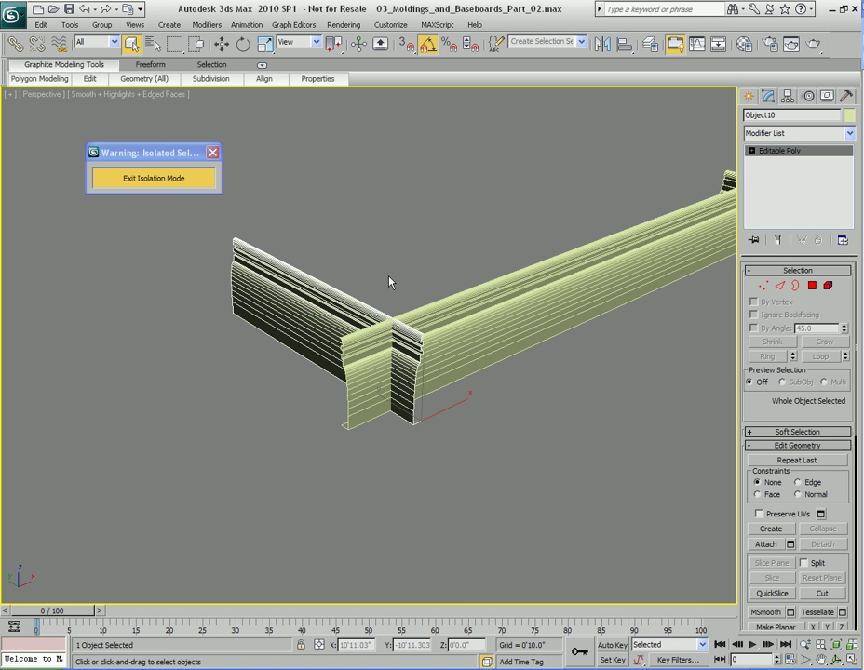
middle_drag(394, 278, 353, 297)
click(751, 96)
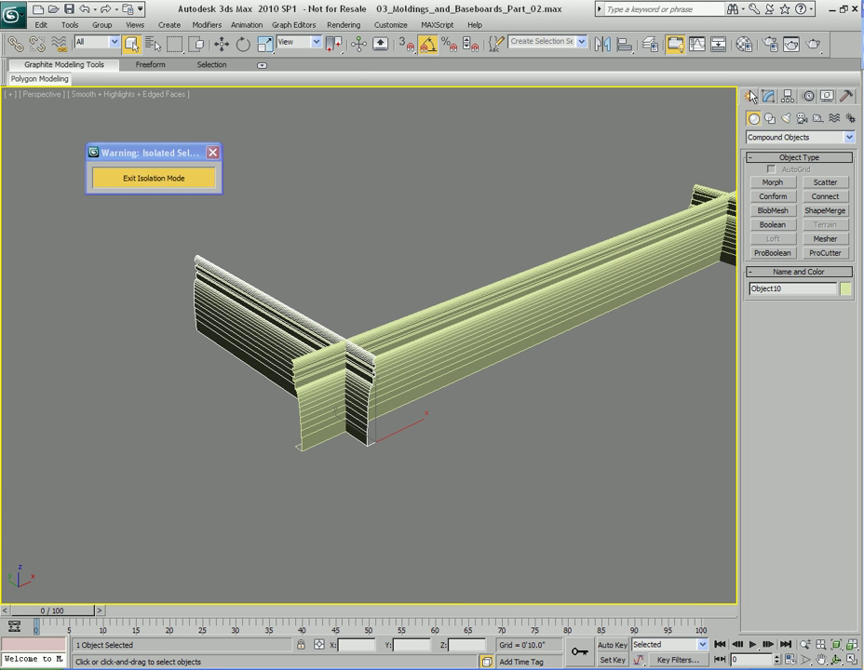
click(773, 254)
click(778, 333)
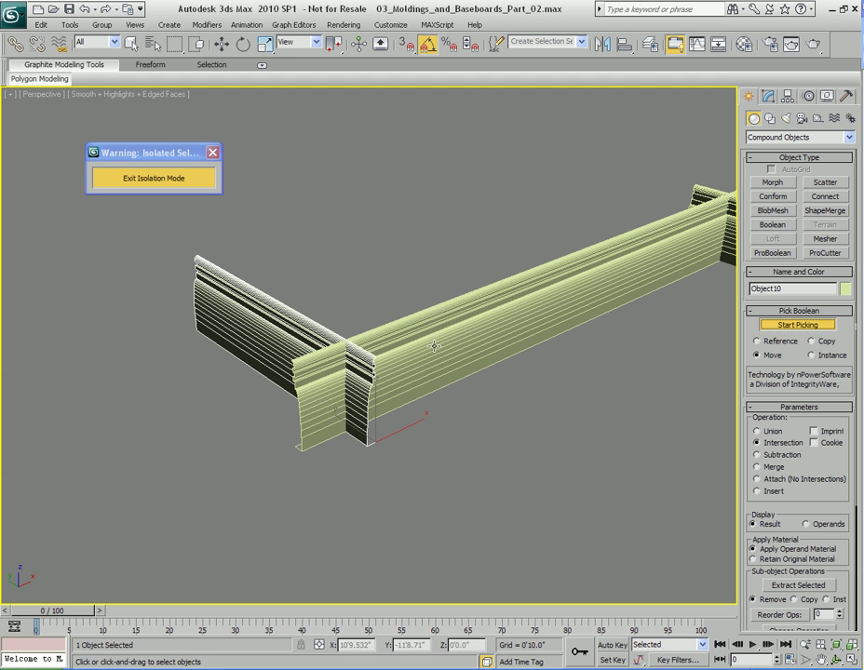
click(434, 348)
middle_drag(657, 287, 455, 328)
click(622, 246)
key(ctrl+z)
Step: Convert the joined baseboard Object10 to an Editable Poly
key(w)
middle_drag(607, 328, 573, 309)
key(q)
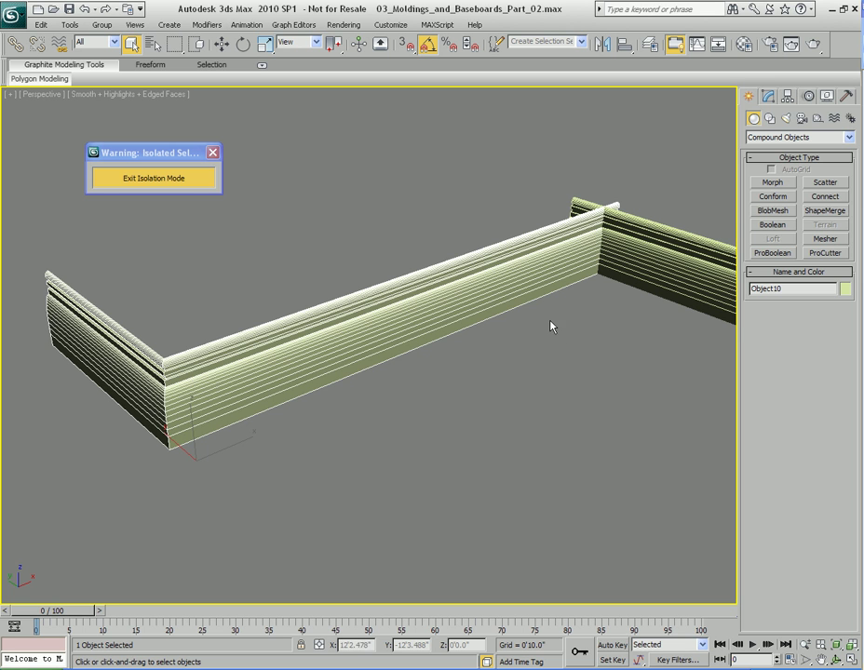
right_click(450, 289)
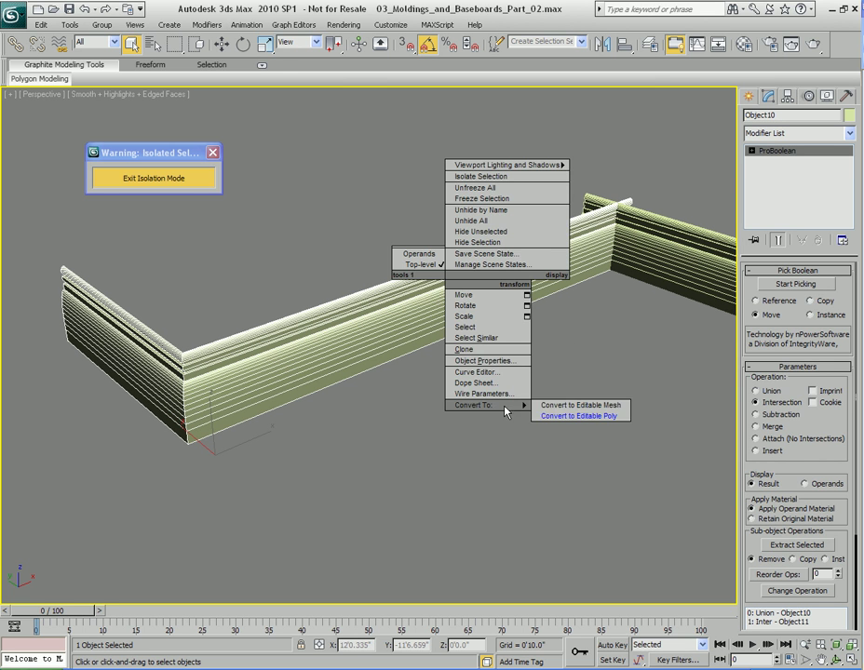
click(578, 416)
Step: Select all polygons of the converted Object10 and flip their normals
key(4)
key(ctrl+a)
right_click(485, 295)
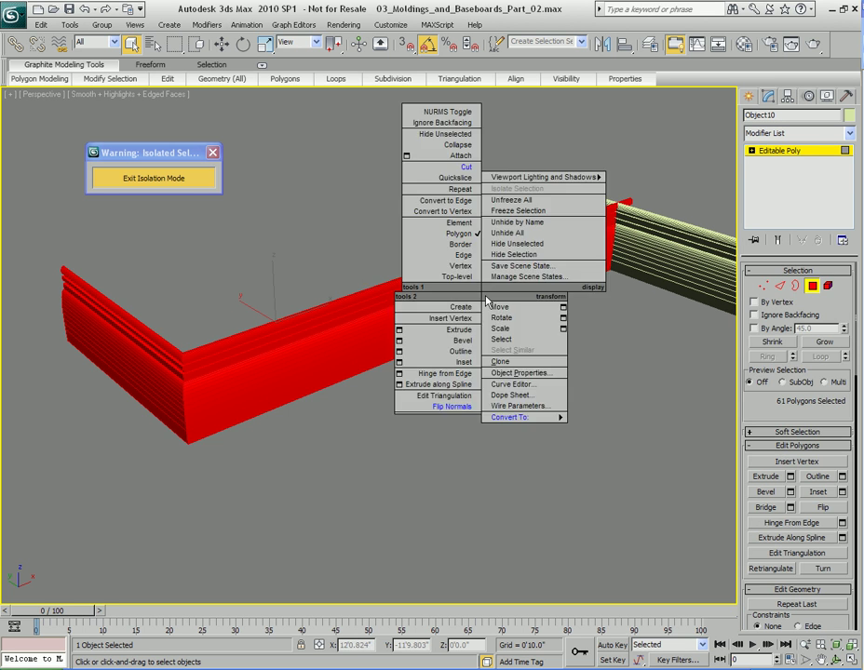
click(463, 409)
middle_drag(586, 314, 430, 383)
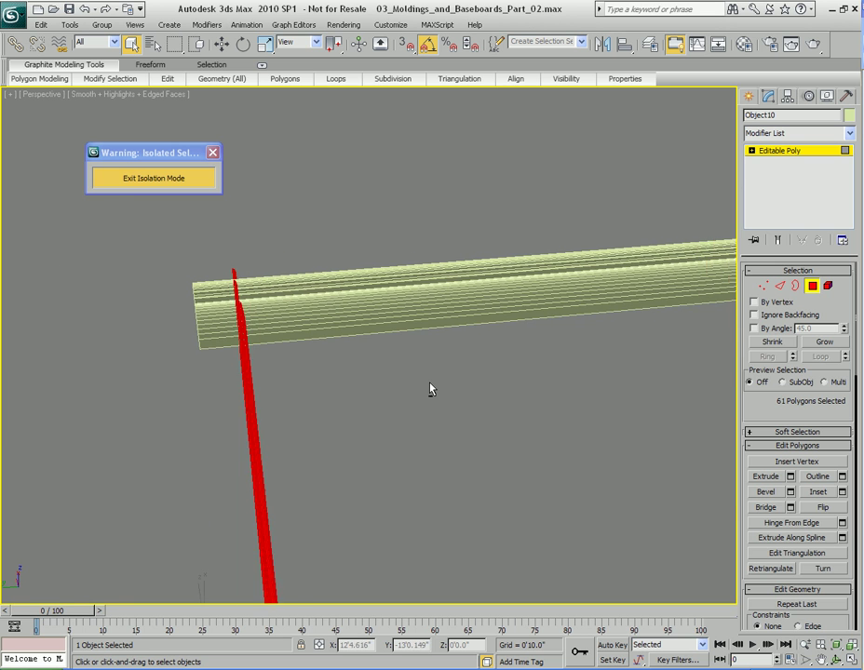
key(4)
Step: Select the long baseboard crossing the end of Object10 and flip the normals of all its polygons
click(443, 278)
alt+middle_drag(510, 356, 474, 355)
key(4)
key(ctrl+a)
right_click(459, 304)
click(438, 426)
key(4)
Step: Flip the normals of all polygons of the next long baseboard, Object13
alt+middle_drag(437, 429, 585, 254)
click(585, 254)
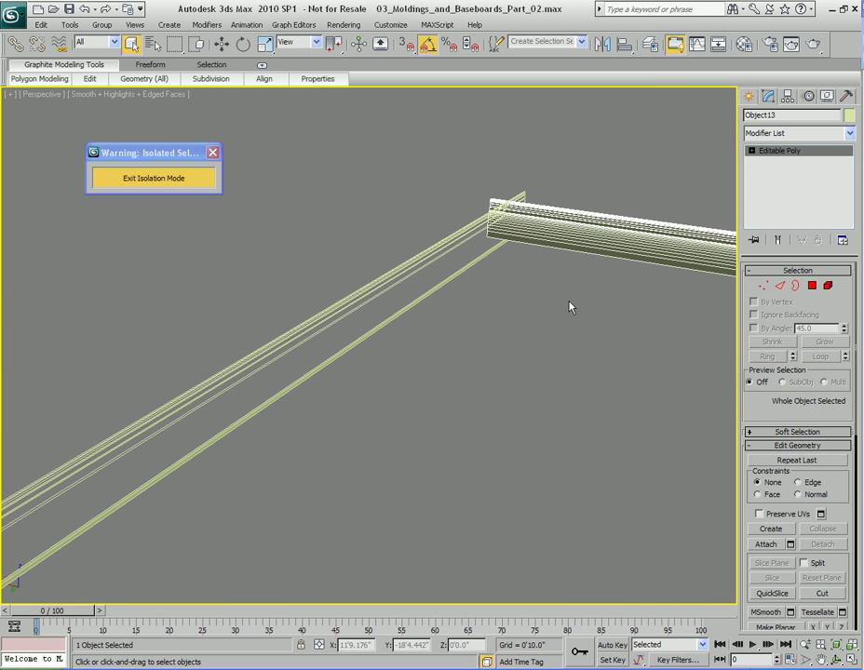
key(4)
key(ctrl+a)
right_click(587, 235)
click(557, 345)
alt+middle_drag(565, 351, 483, 363)
key(4)
Step: Join Object10 with Object12 and the next long baseboard at their corners using a ProBoolean Intersection
click(483, 362)
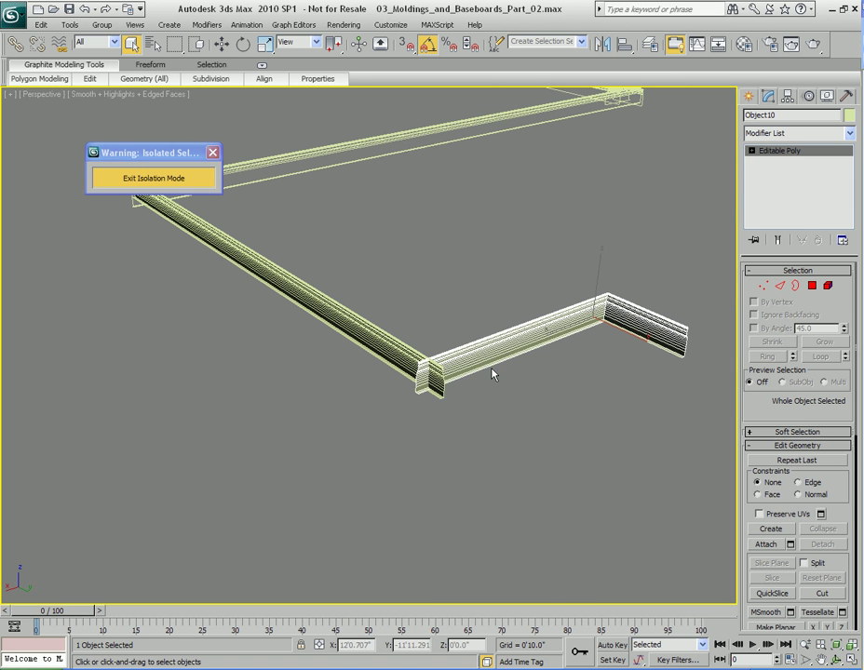
right_click(476, 306)
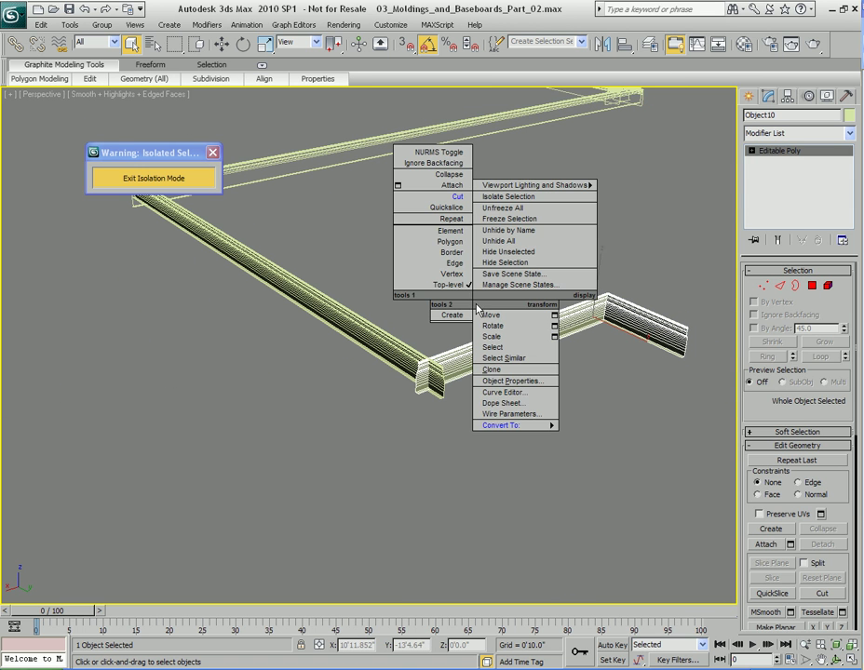
click(751, 102)
click(773, 253)
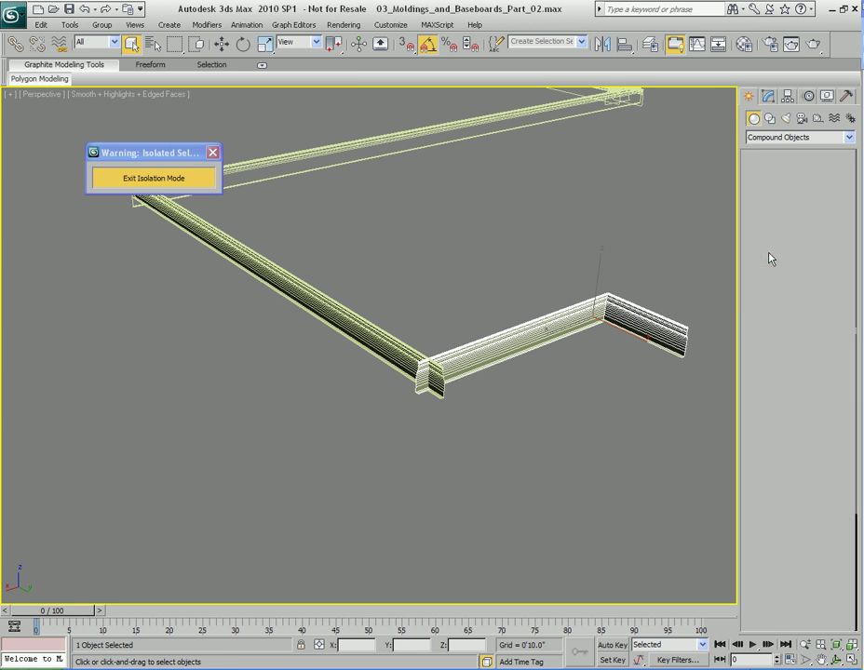
click(785, 325)
click(337, 323)
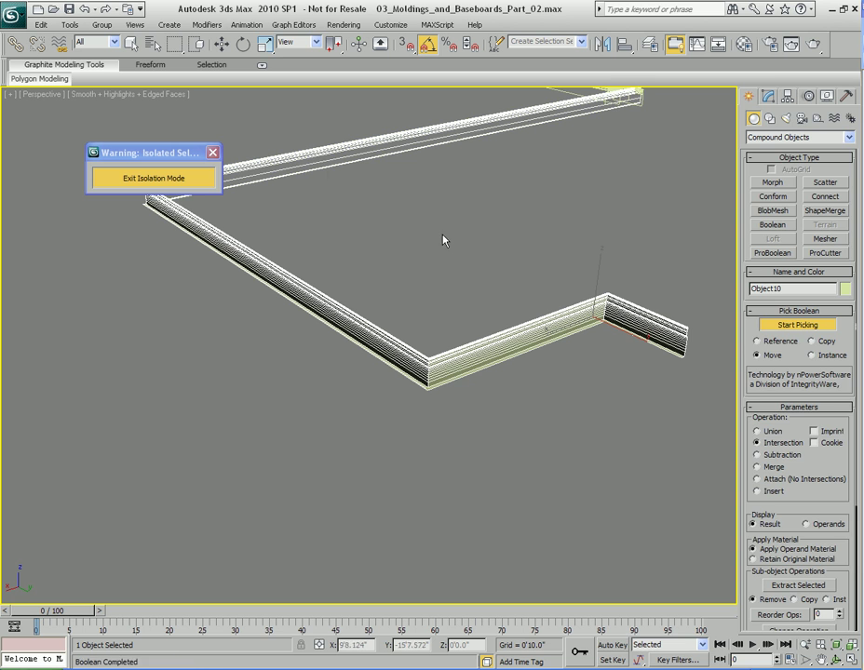
Step: Convert Object10, joined with the two long baseboards, to an Editable Poly
key(w)
key(q)
right_click(479, 280)
mouse_move(514, 410)
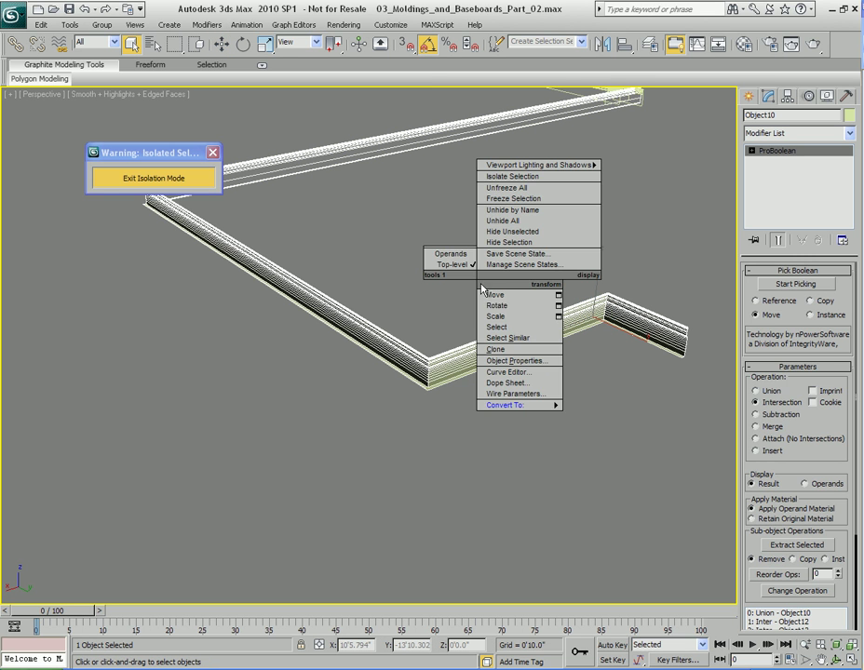
click(606, 416)
Step: Join the short baseboard Object14 with the short piece crossing it using a ProBoolean Intersection
middle_drag(605, 351, 428, 250)
middle_drag(661, 317, 542, 320)
scroll(558, 336, up, 5)
click(488, 276)
middle_drag(568, 248, 731, 213)
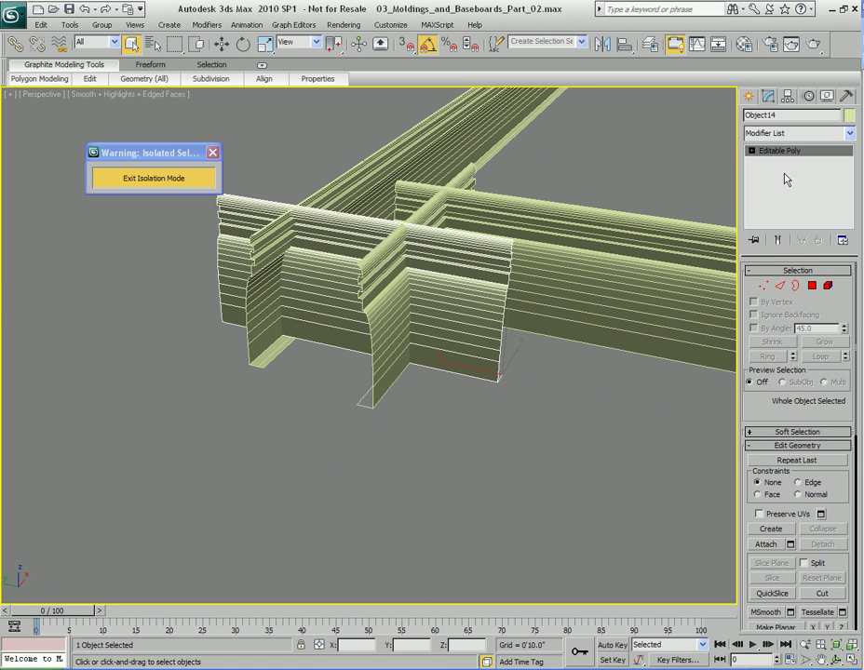
click(749, 96)
click(772, 254)
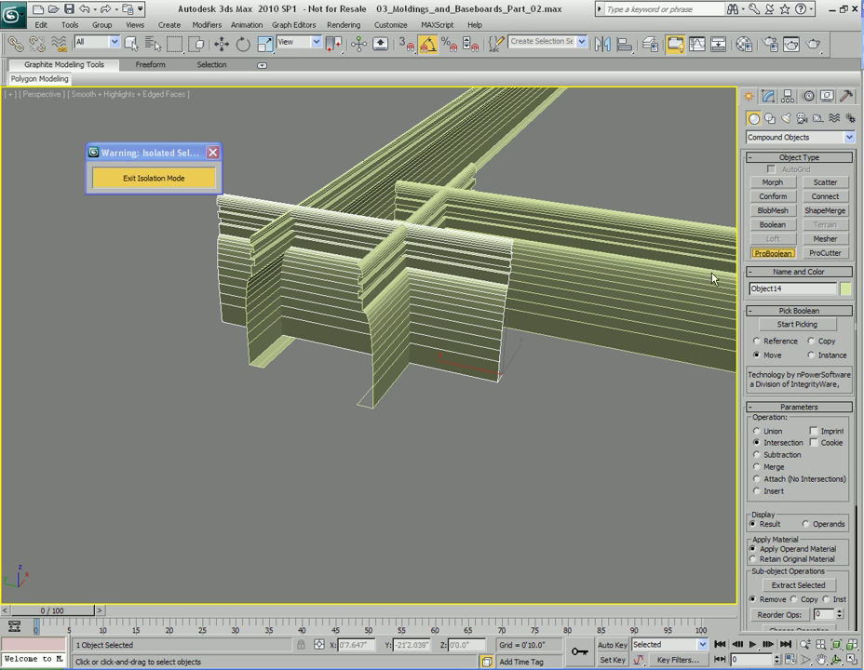
click(769, 325)
click(393, 317)
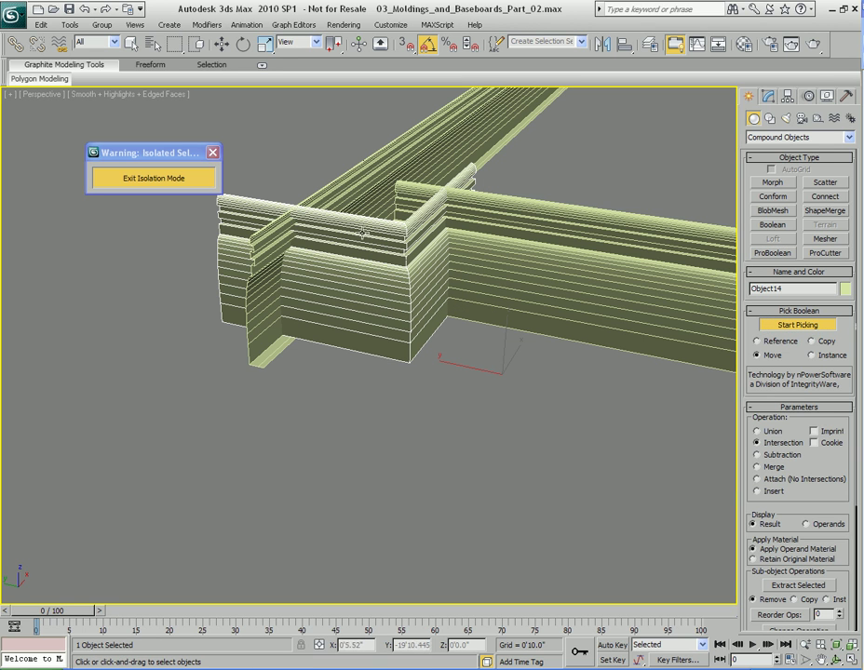
Step: Try to add the adjacent long baseboard to the Object14 intersection, undo it and stop picking operands
click(527, 260)
key(ctrl+z)
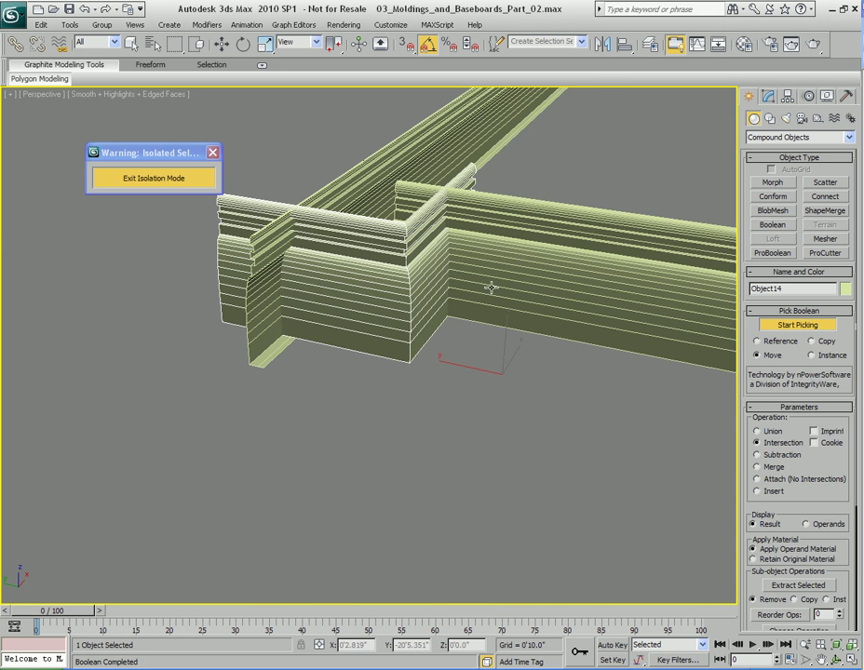
key(w)
key(q)
Step: Convert the joined L-shaped baseboard Object14 to an Editable Poly
middle_drag(498, 291, 504, 342)
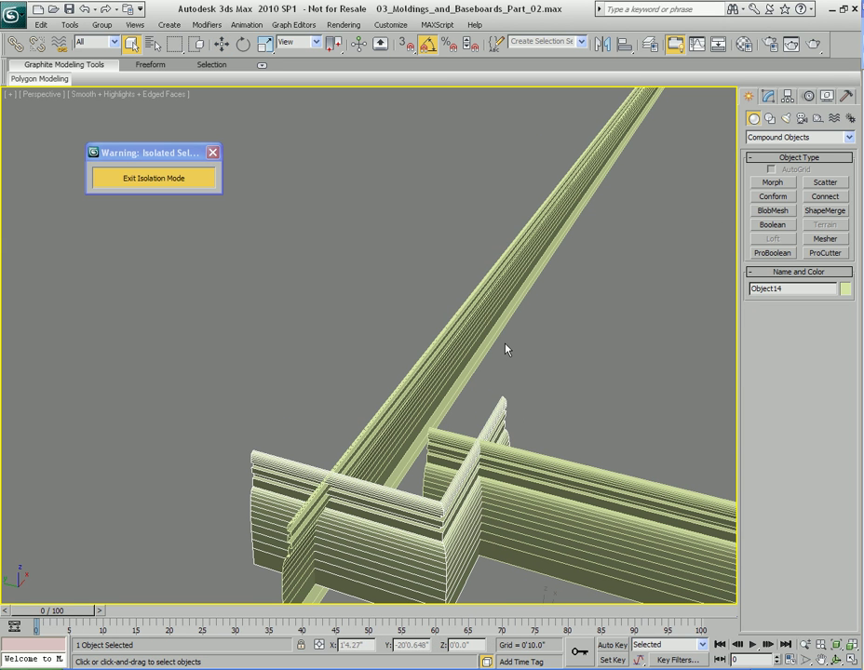
right_click(483, 303)
mouse_move(472, 428)
click(587, 388)
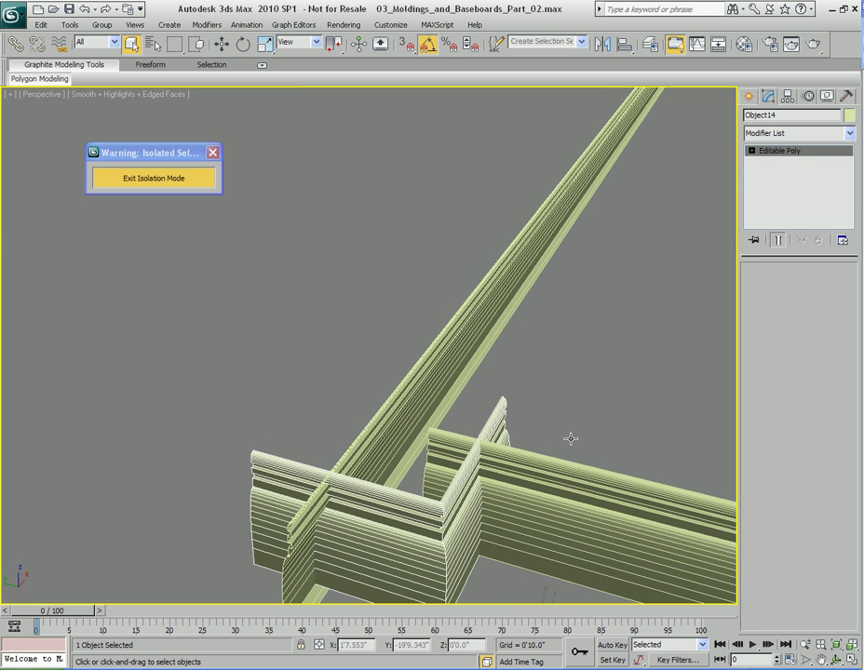
Step: Select all polygons of the L-shaped baseboard Object14 and flip their normals
middle_drag(512, 518, 512, 422)
click(484, 261)
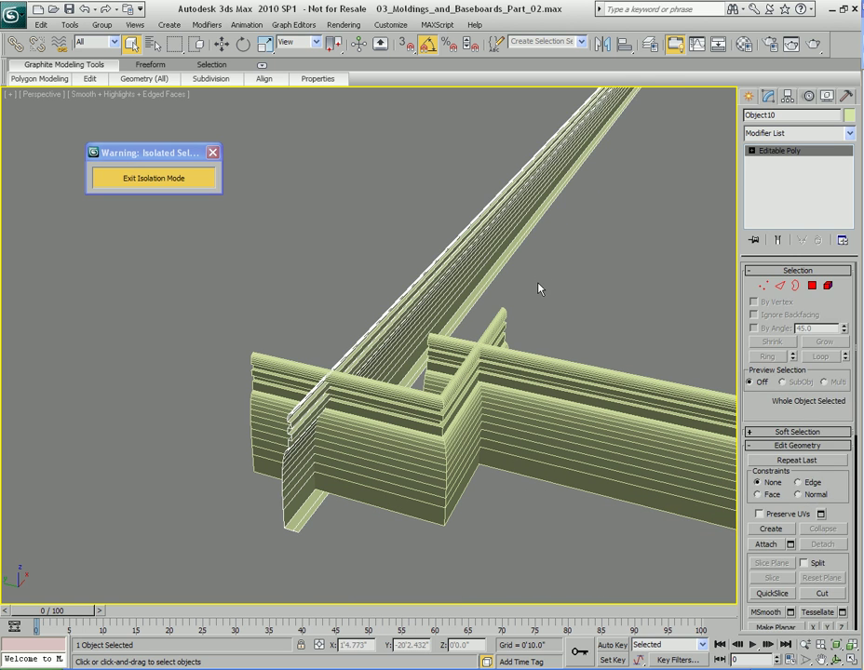
key(4)
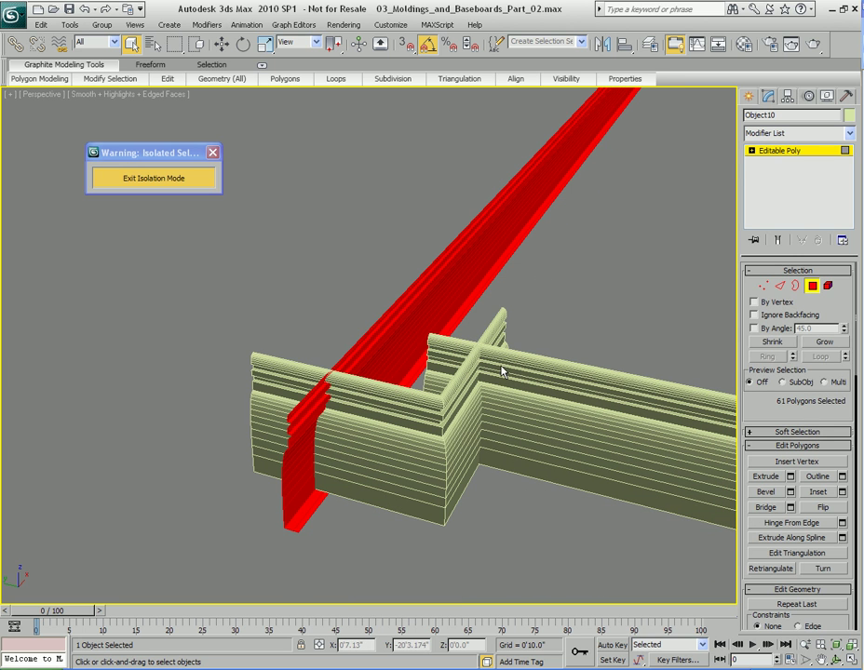
middle_drag(476, 473, 483, 376)
key(4)
click(434, 396)
key(4)
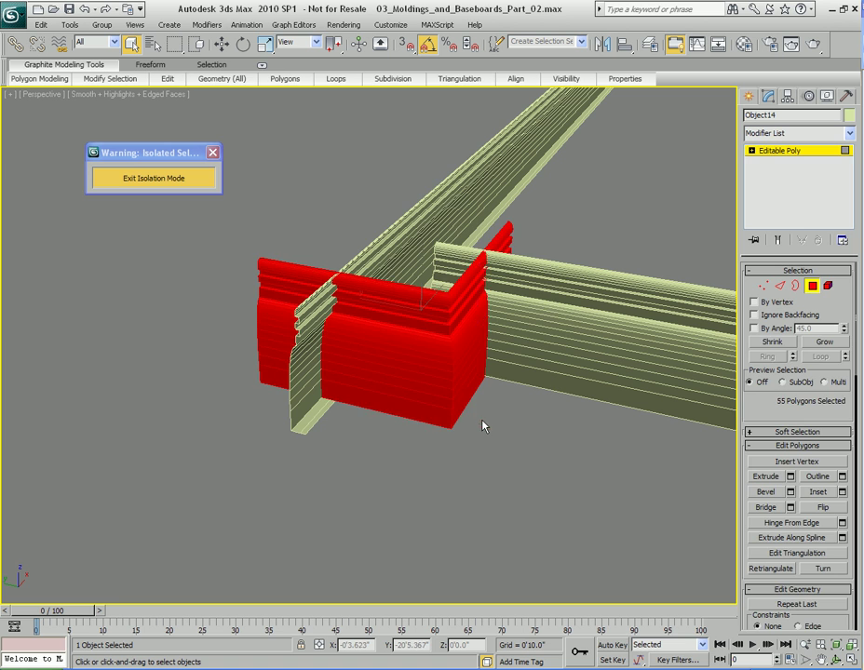
right_click(465, 350)
click(420, 464)
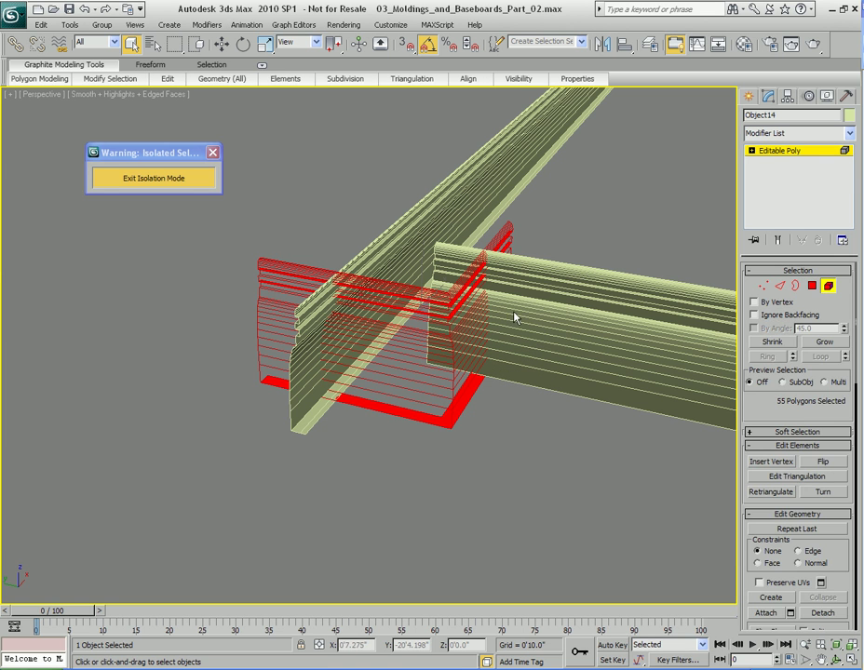
key(5)
Step: Try to join Object10 with the L-shaped Object14 using a ProBoolean Intersection, and undo the operation
click(587, 192)
click(498, 164)
click(748, 96)
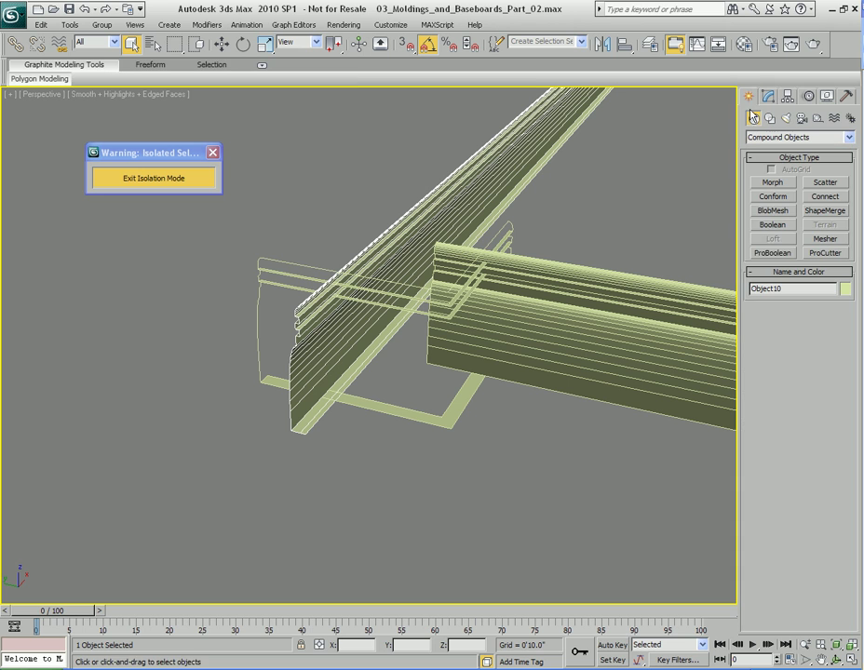
click(772, 253)
click(793, 325)
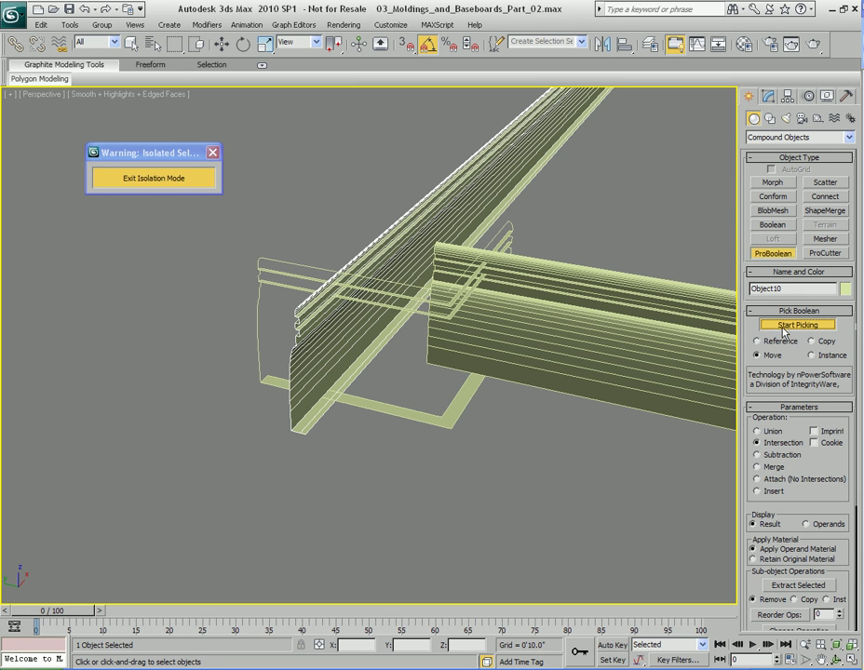
click(451, 425)
middle_drag(440, 408, 412, 318)
key(shift+z)
key(ctrl+z)
key(shift+z)
key(w)
Step: Convert the ProBoolean Object10 back to an Editable Poly
alt+middle_drag(360, 270, 461, 349)
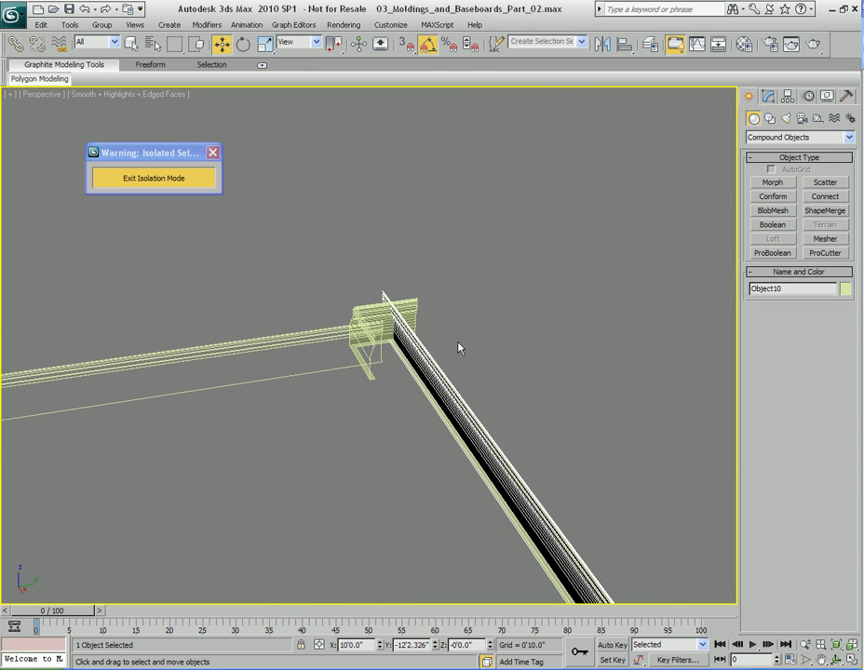
right_click(451, 353)
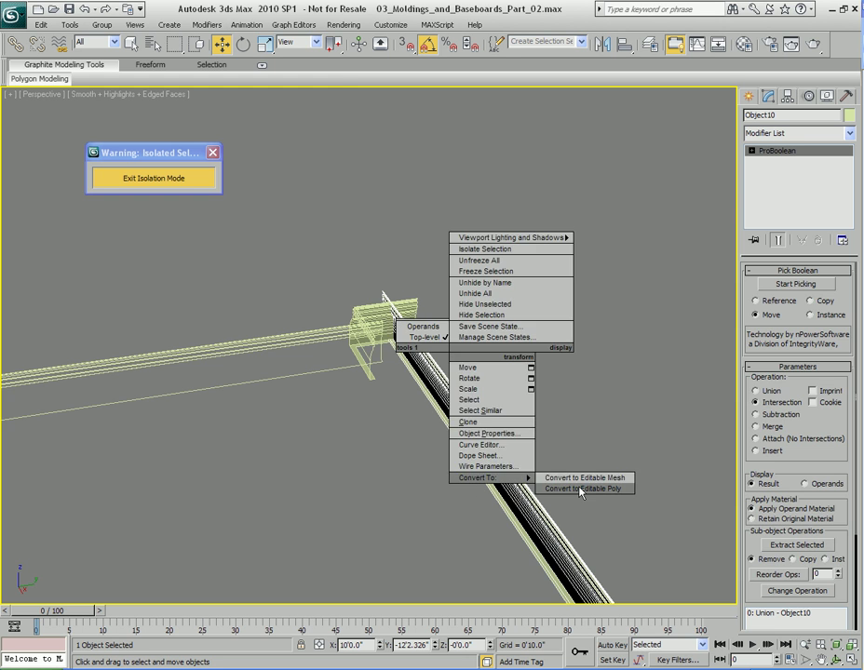
click(551, 488)
Step: Try a ProBoolean Intersection starting from Object14 with the long baseboard Object10 as operand, and undo it
middle_drag(549, 481, 368, 346)
scroll(368, 346, up, 3)
click(438, 296)
key(q)
alt+middle_drag(461, 331, 444, 338)
middle_drag(306, 367, 408, 296)
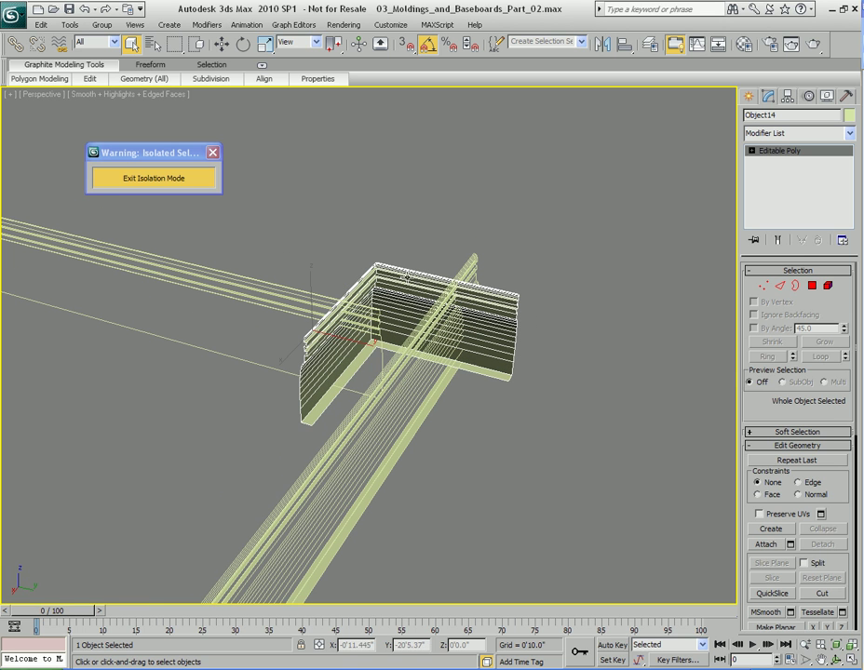
click(751, 97)
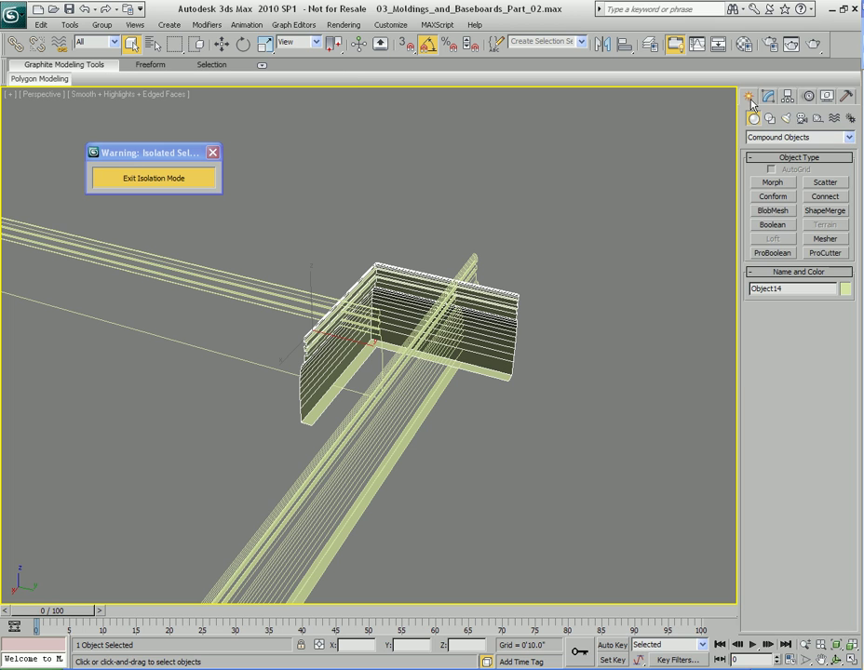
click(772, 253)
click(798, 325)
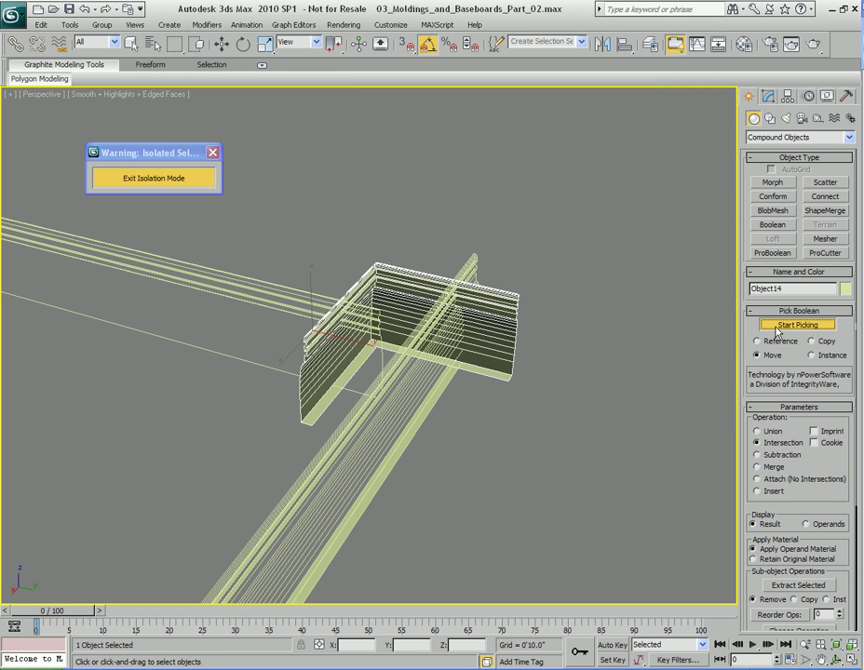
click(475, 267)
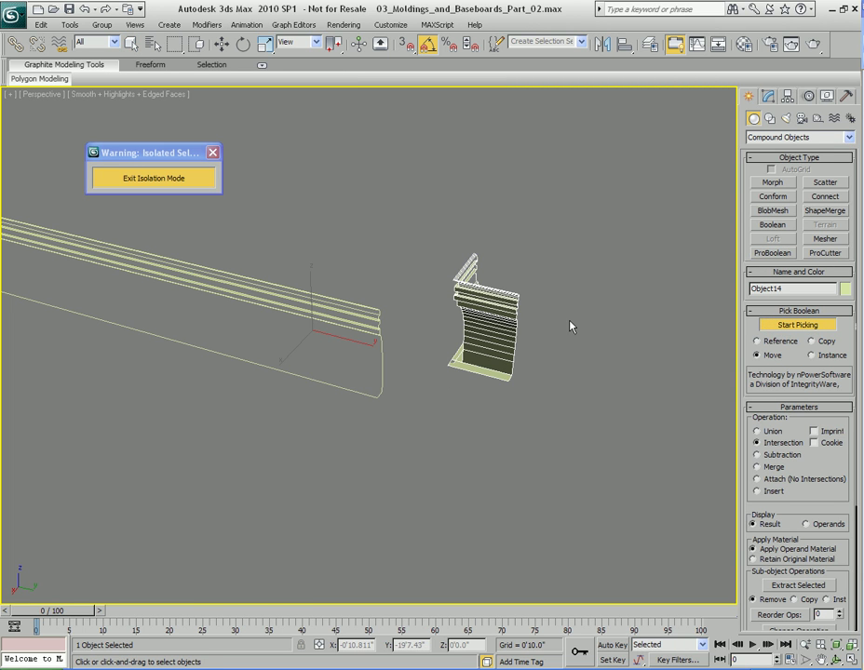
key(ctrl+z)
key(w)
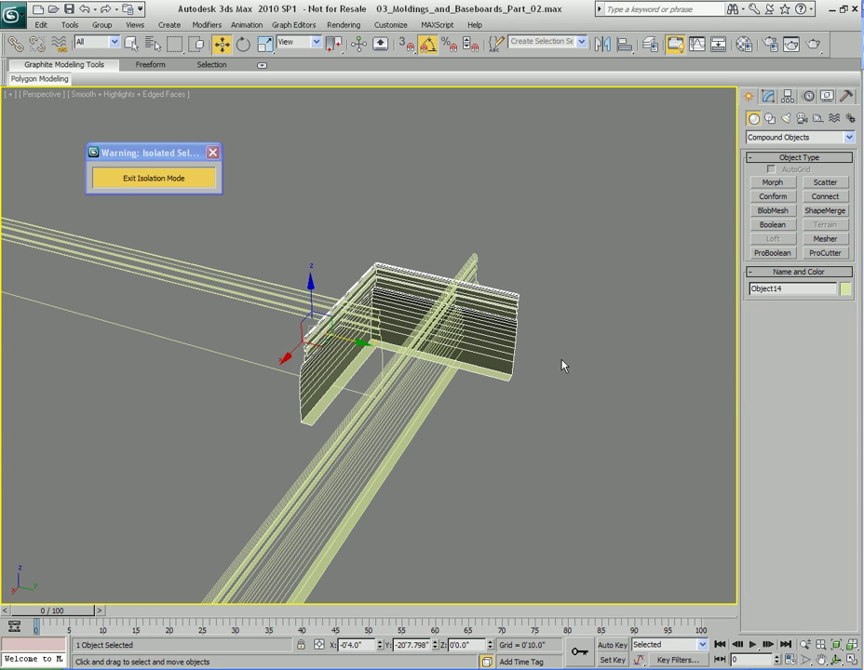
key(q)
Step: Convert the ProBoolean Object14 back to an Editable Poly
key(1)
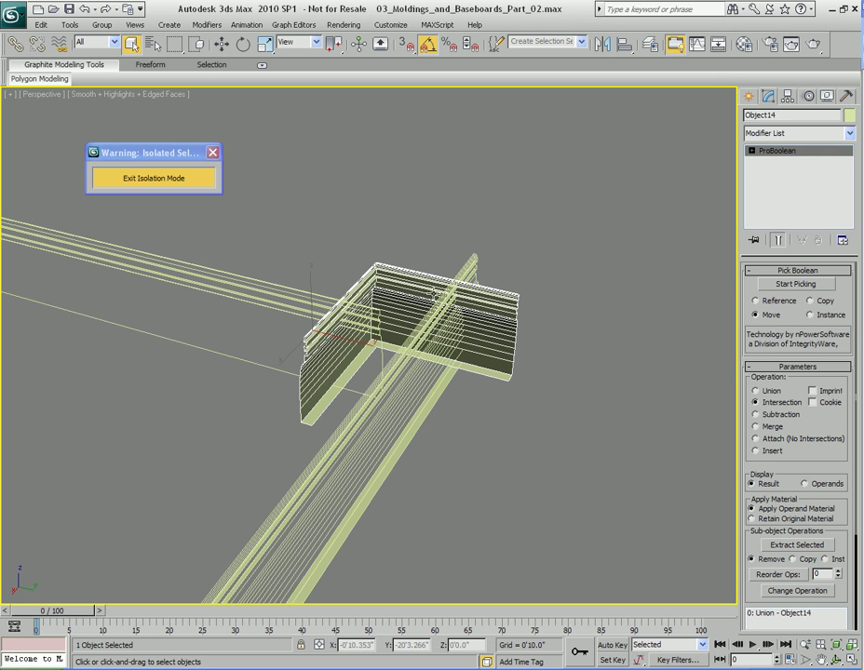
right_click(579, 229)
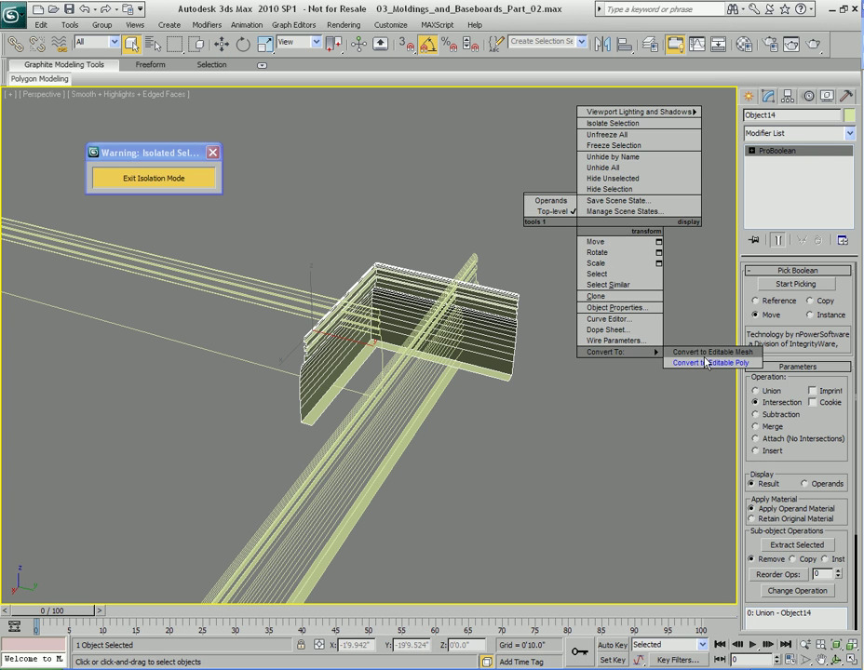
click(658, 363)
Step: Select all polygons of Object14 and flip their normals back
key(3)
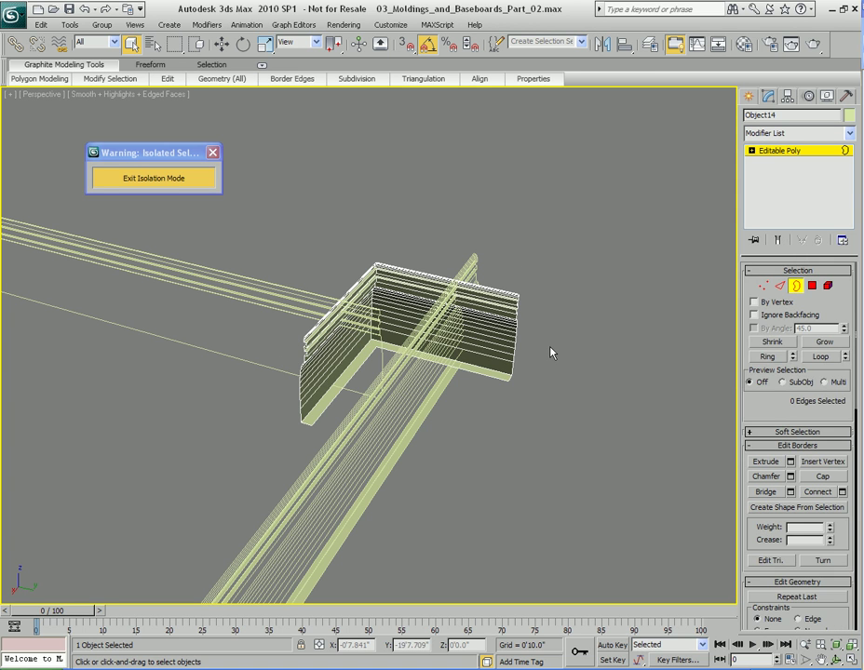
key(4)
key(ctrl+a)
right_click(503, 302)
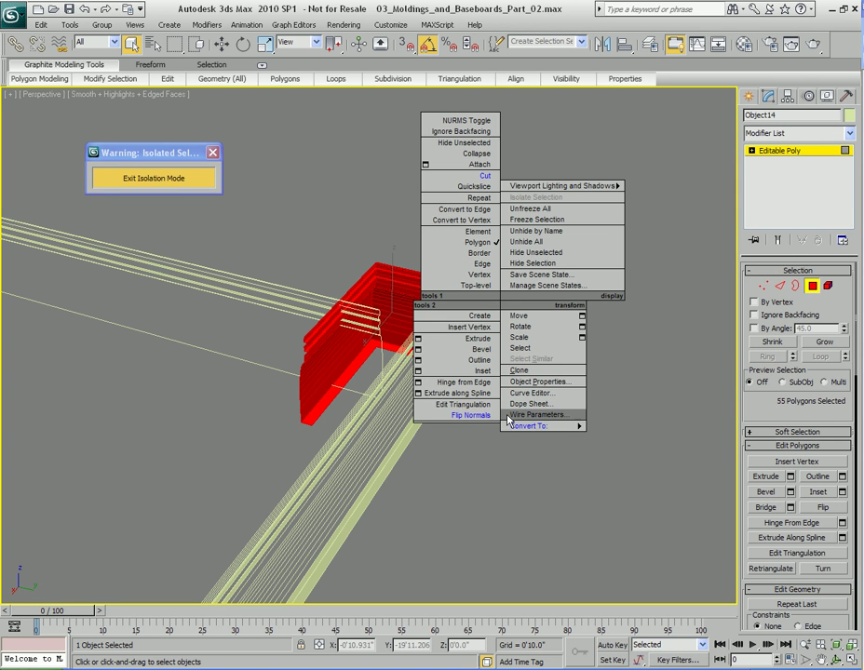
mouse_move(553, 429)
click(483, 418)
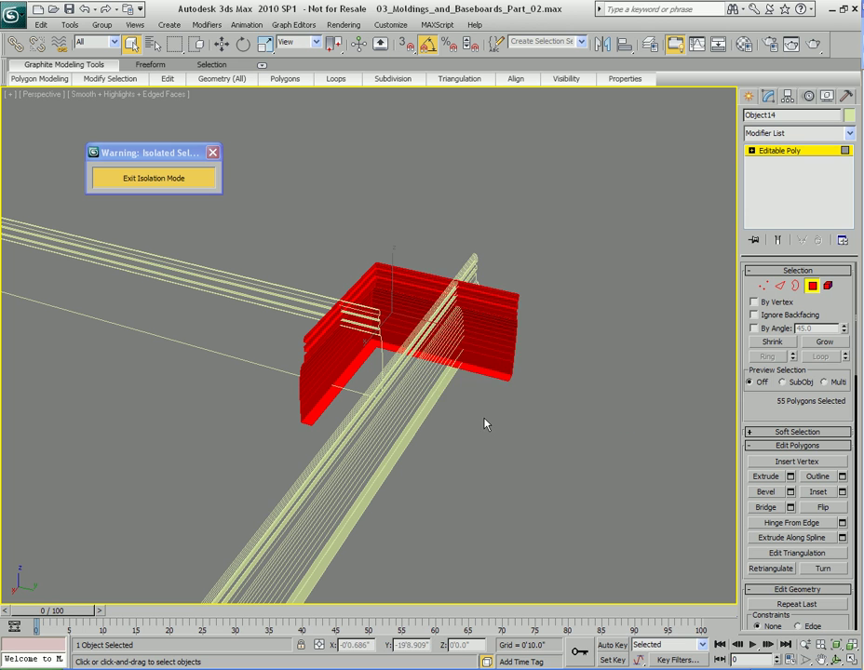
right_click(524, 338)
click(504, 453)
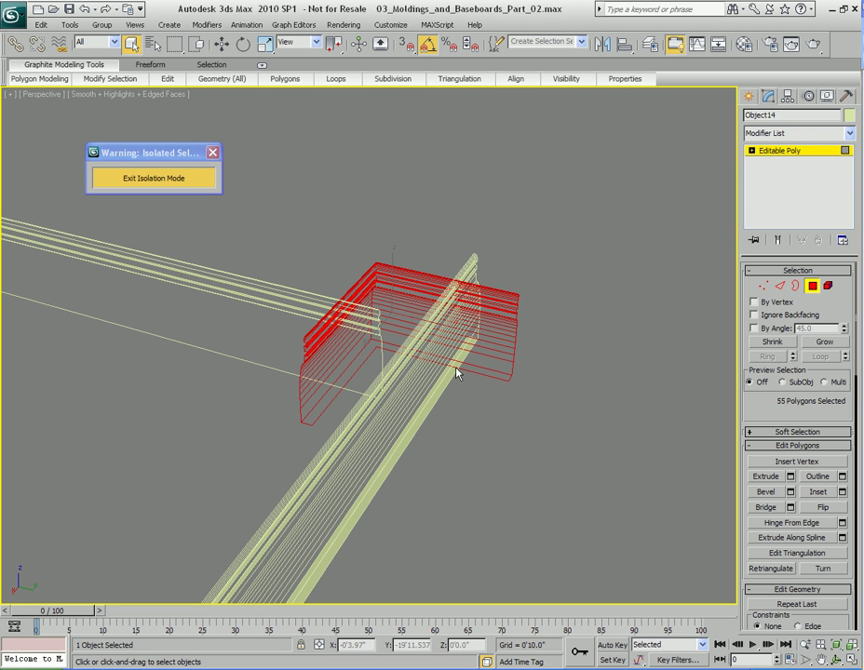
Step: Select all polygons of the long baseboard Object10 and flip their normals
key(4)
click(482, 270)
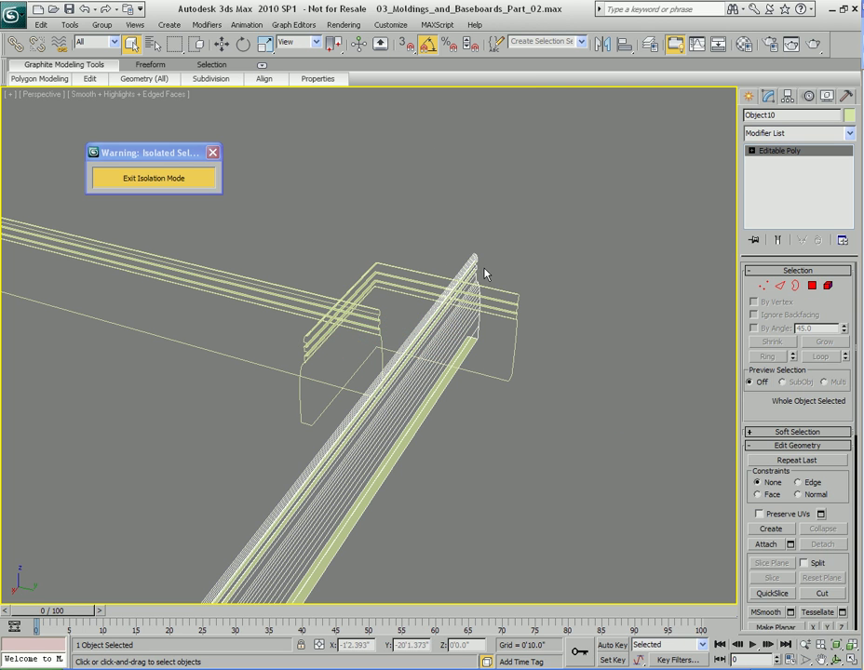
key(4)
right_click(481, 260)
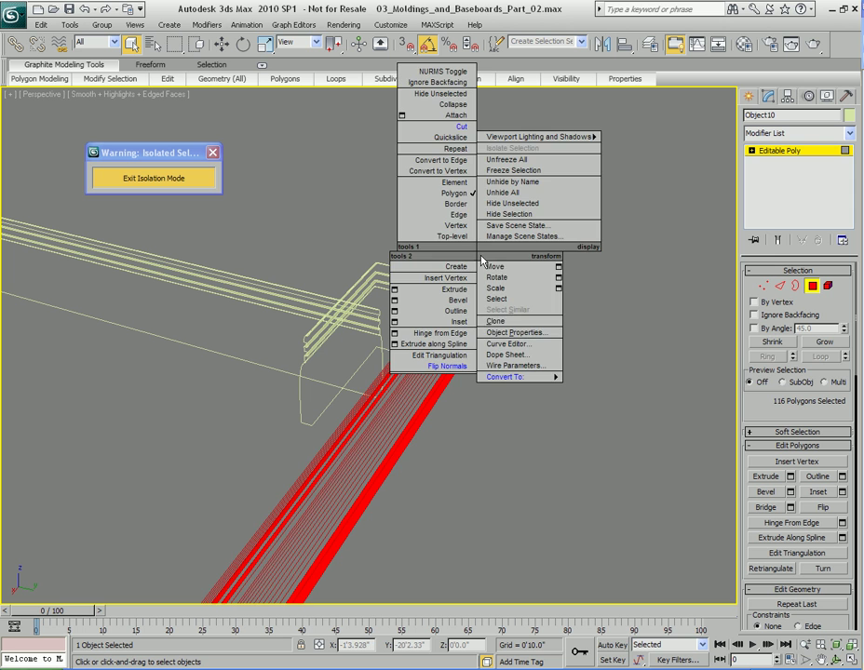
click(455, 367)
alt+middle_drag(475, 367, 386, 364)
key(4)
Step: Try a ProBoolean Intersection starting from Object16 with the short baseboard Object17 as operand, and undo it
scroll(386, 364, down, 3)
middle_drag(583, 224, 313, 309)
scroll(313, 309, up, 5)
middle_drag(282, 230, 443, 343)
click(416, 243)
middle_drag(416, 243, 457, 302)
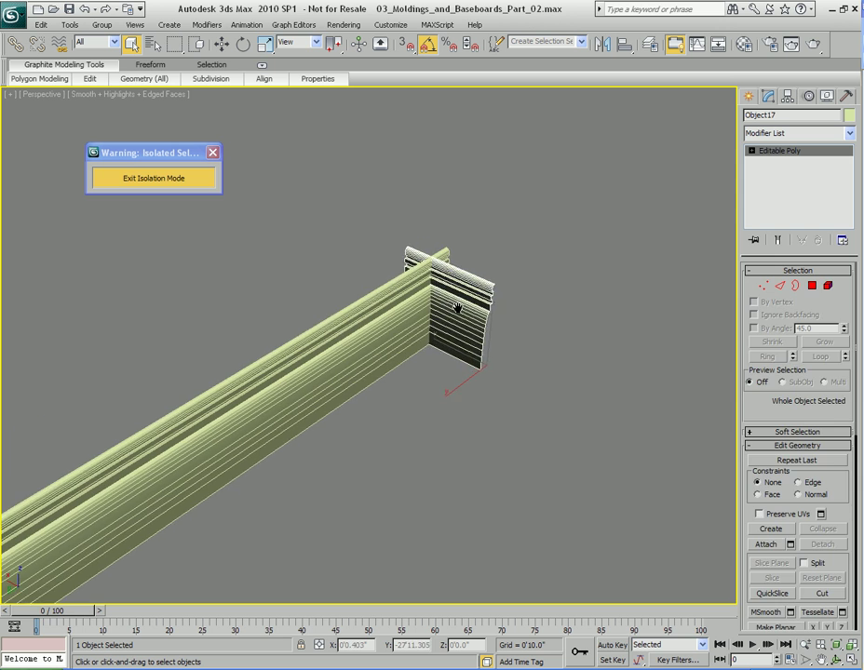
scroll(457, 303, up, 3)
click(425, 248)
scroll(425, 248, down, 2)
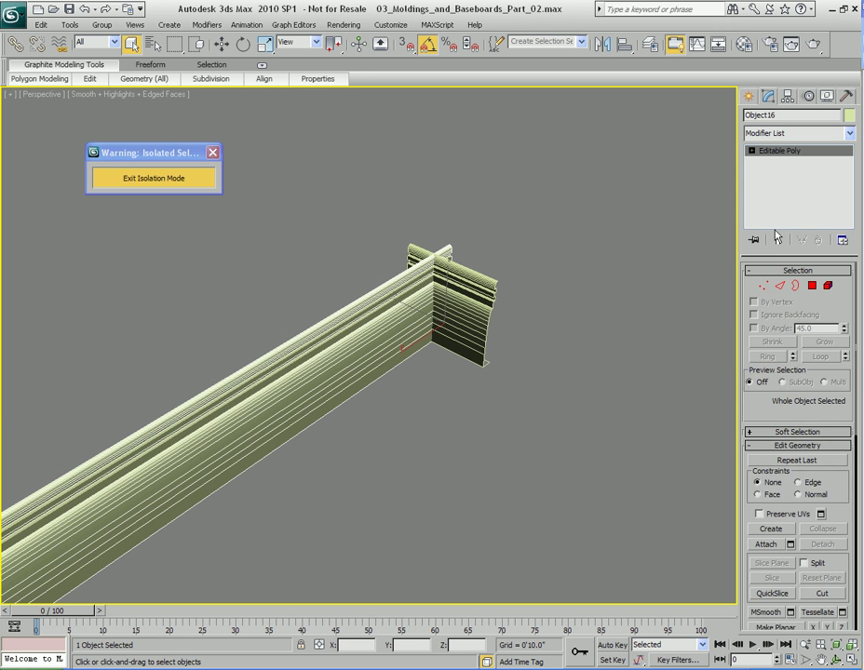
click(749, 96)
click(771, 252)
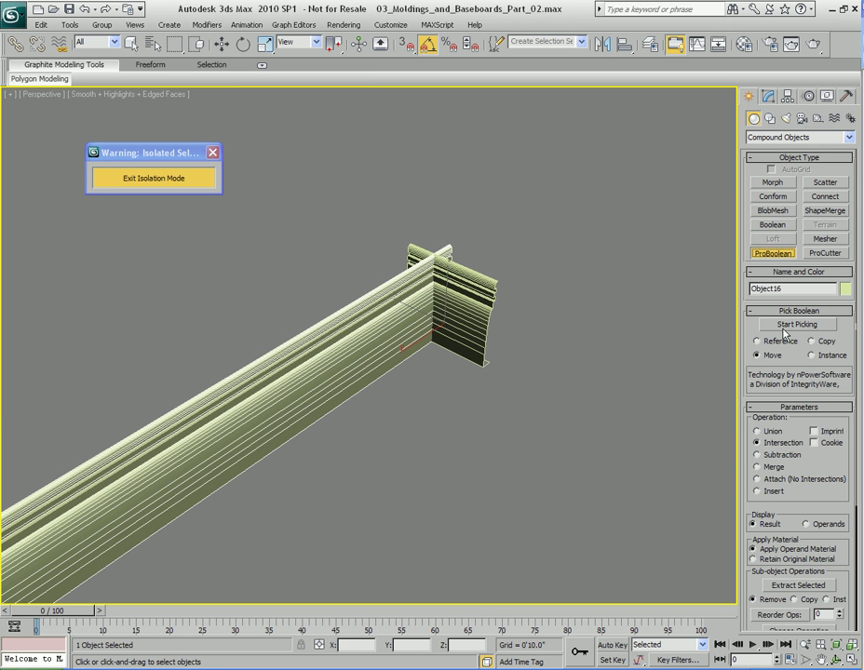
click(481, 300)
key(ctrl+z)
Step: Convert the ProBoolean Object16 back to an Editable Poly
key(w)
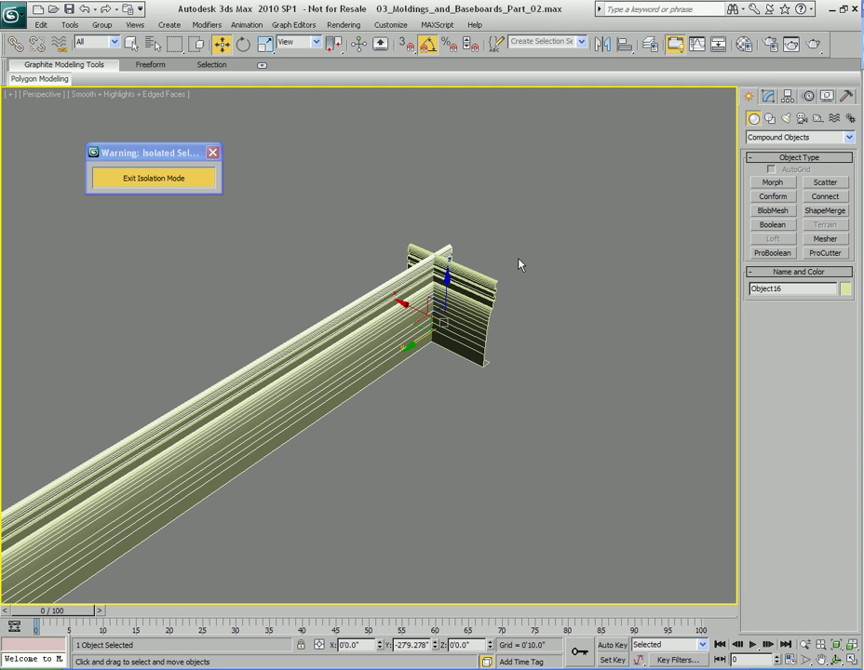
click(768, 96)
key(q)
right_click(507, 270)
mouse_move(550, 394)
click(645, 406)
Step: Select all polygons of Object16 and flip their normals
key(4)
key(ctrl+a)
right_click(420, 291)
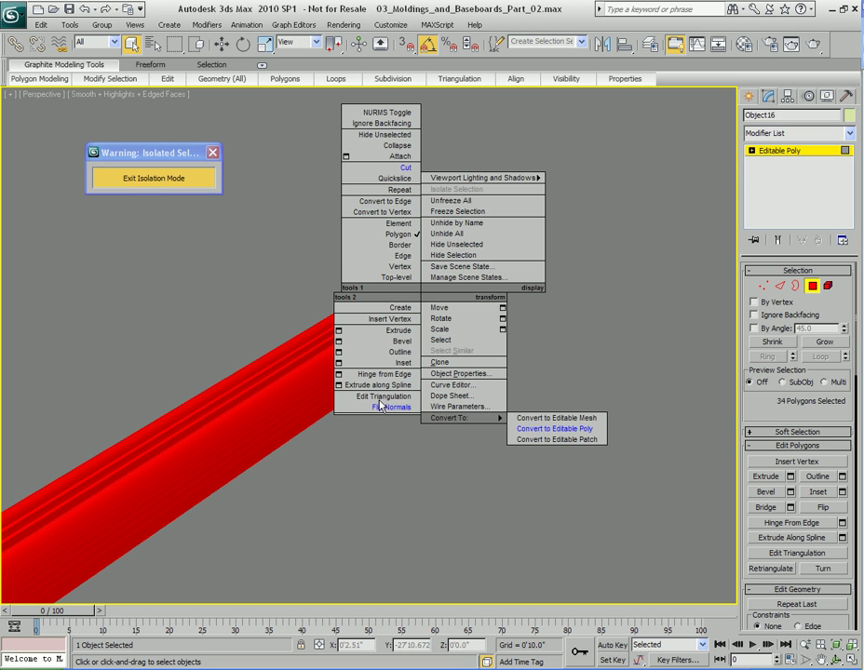
click(374, 411)
right_click(410, 324)
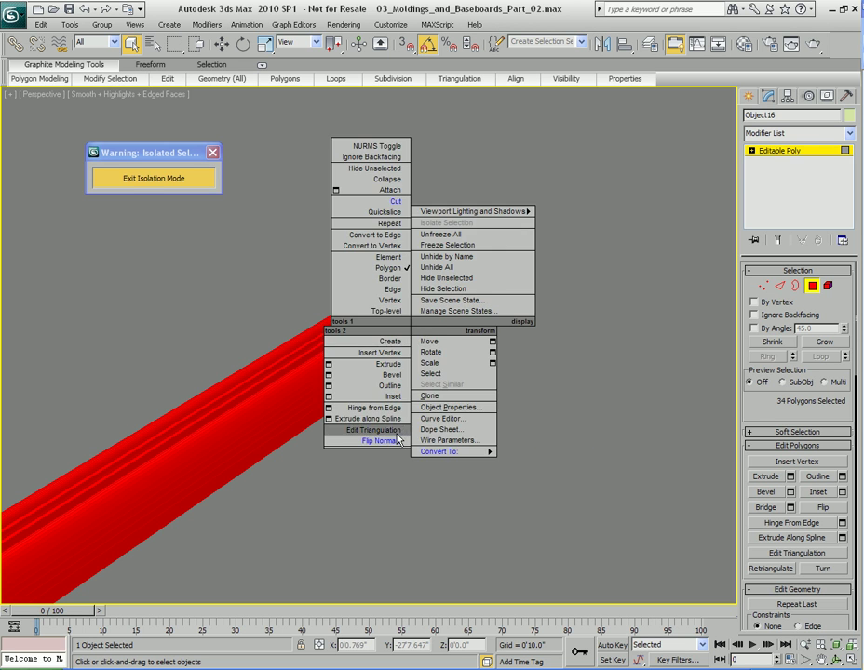
click(397, 443)
key(4)
Step: Select all polygons of the short baseboard Object17 and flip their normals
click(474, 326)
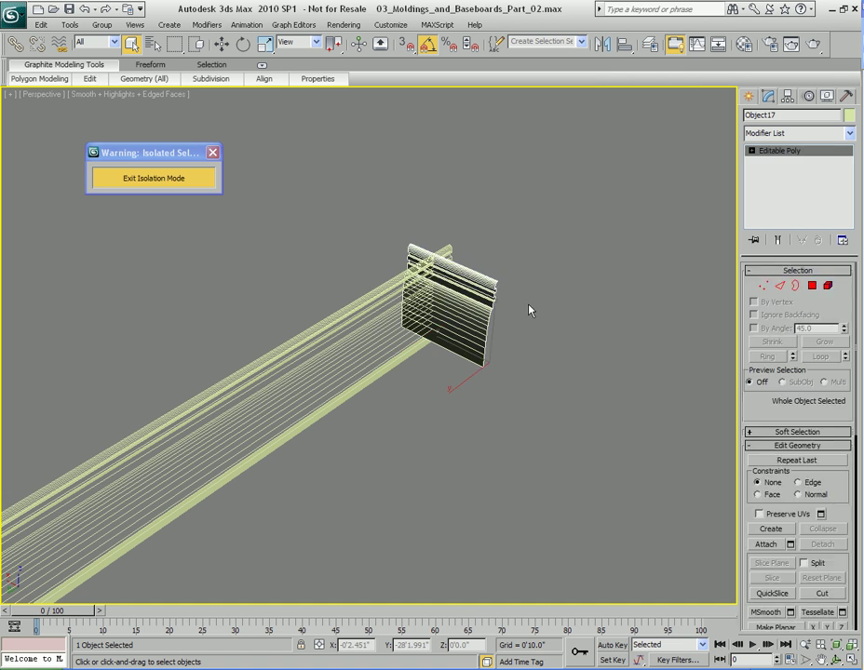
key(4)
key(ctrl+a)
right_click(473, 287)
click(440, 453)
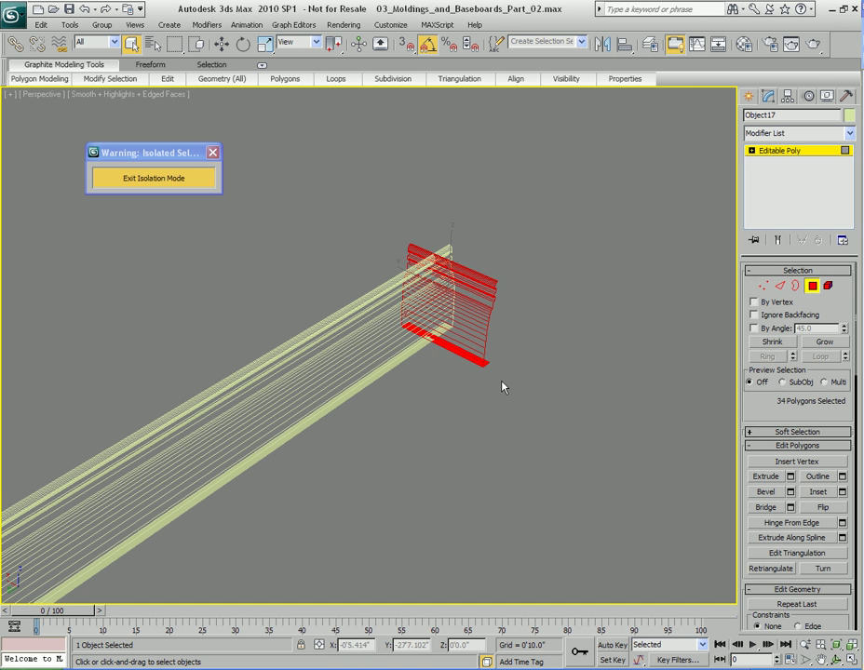
key(4)
Step: Join Object16 and Object17 into a mitred corner with a ProBoolean Intersection, starting from Object16
click(443, 261)
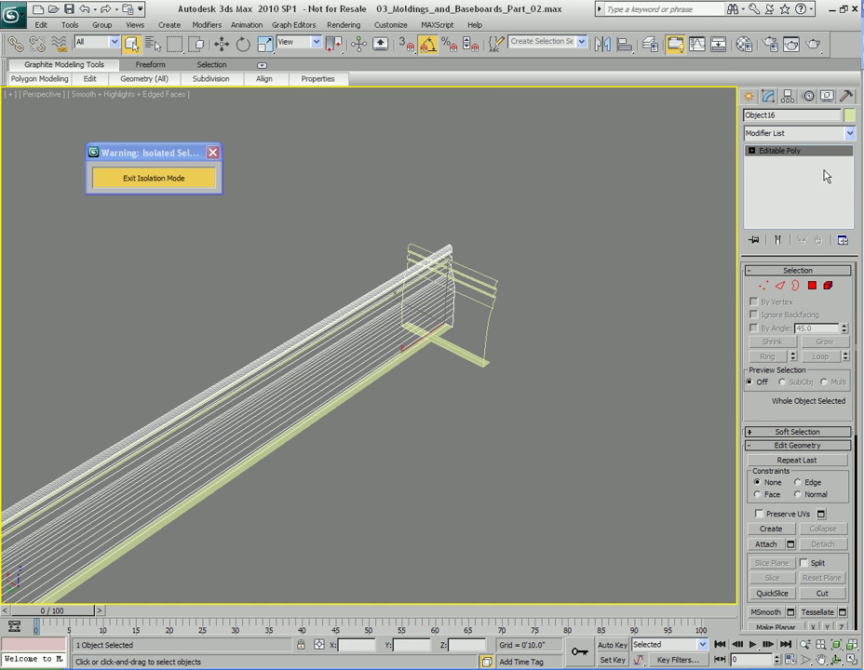
click(751, 96)
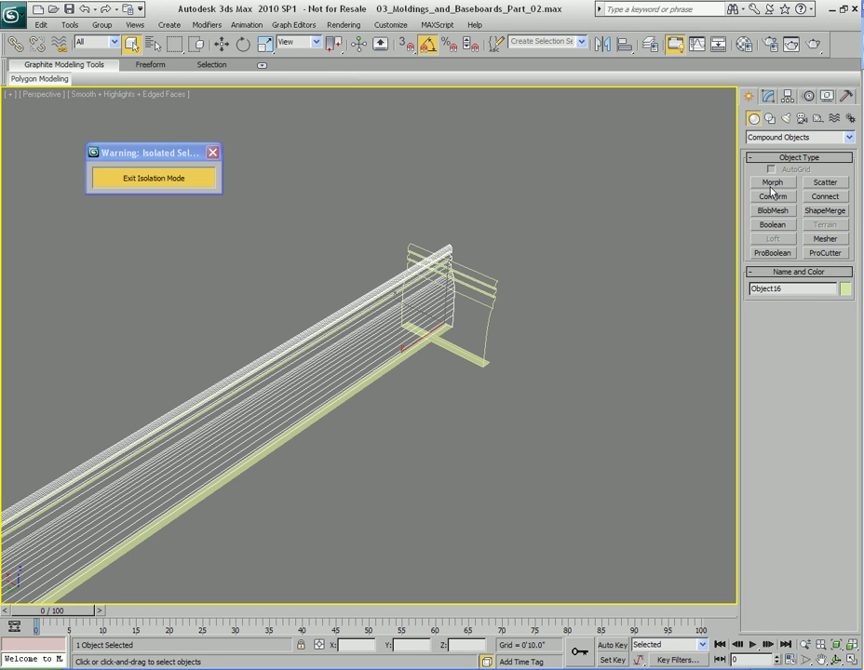
click(771, 254)
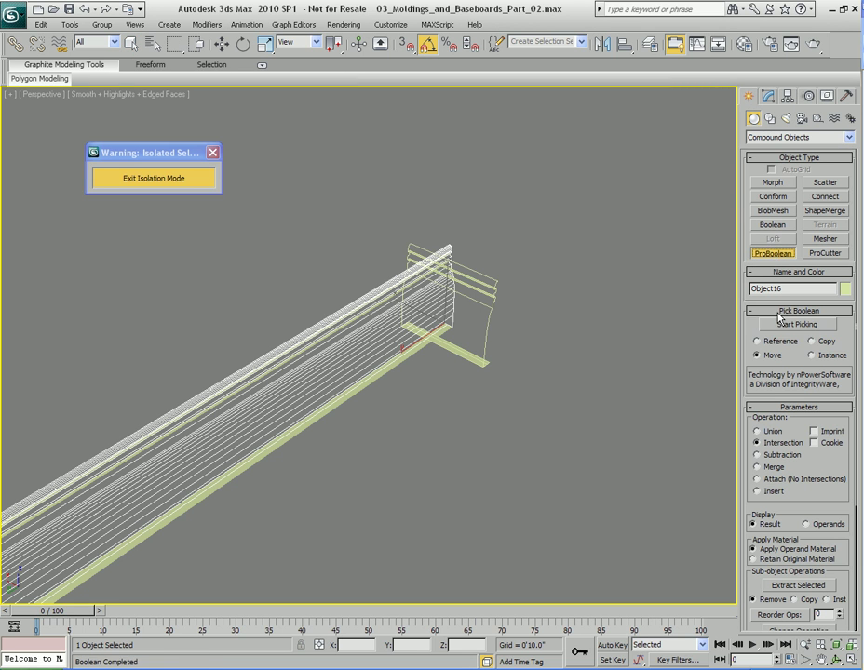
click(493, 287)
key(w)
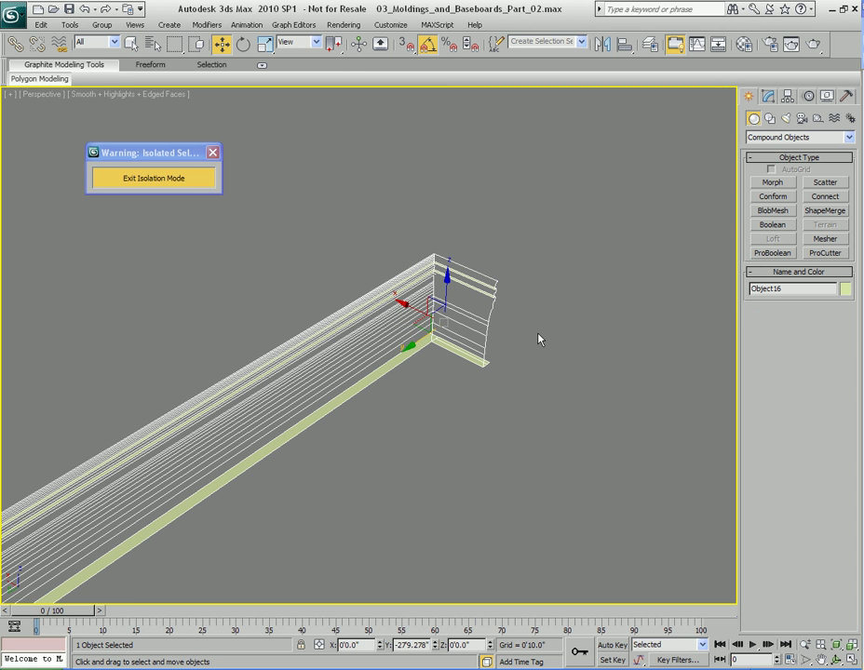
Step: Convert the joined Object16 corner piece from ProBoolean to an Editable Poly
key(1)
alt+middle_drag(541, 335, 526, 332)
key(q)
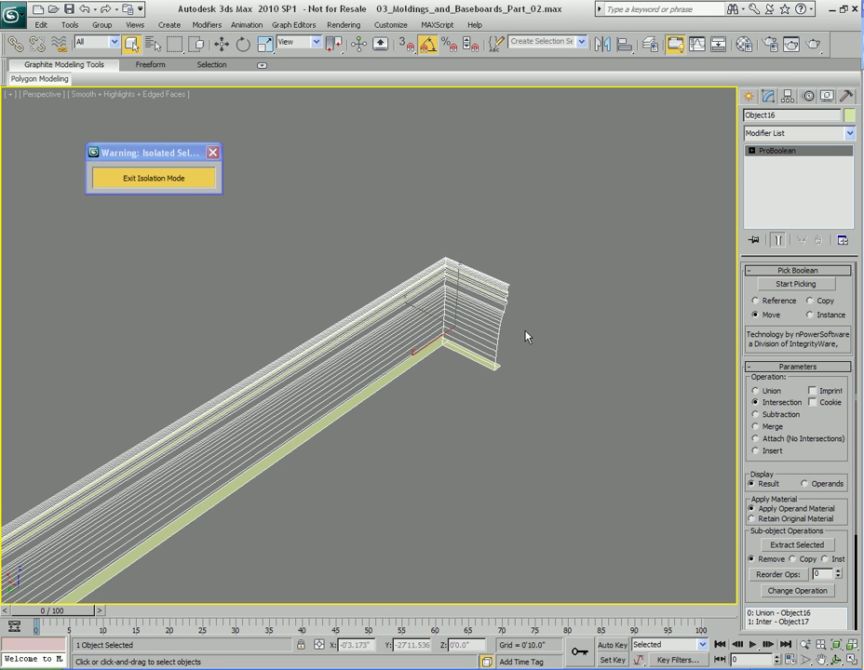
right_click(474, 315)
mouse_move(414, 438)
click(559, 452)
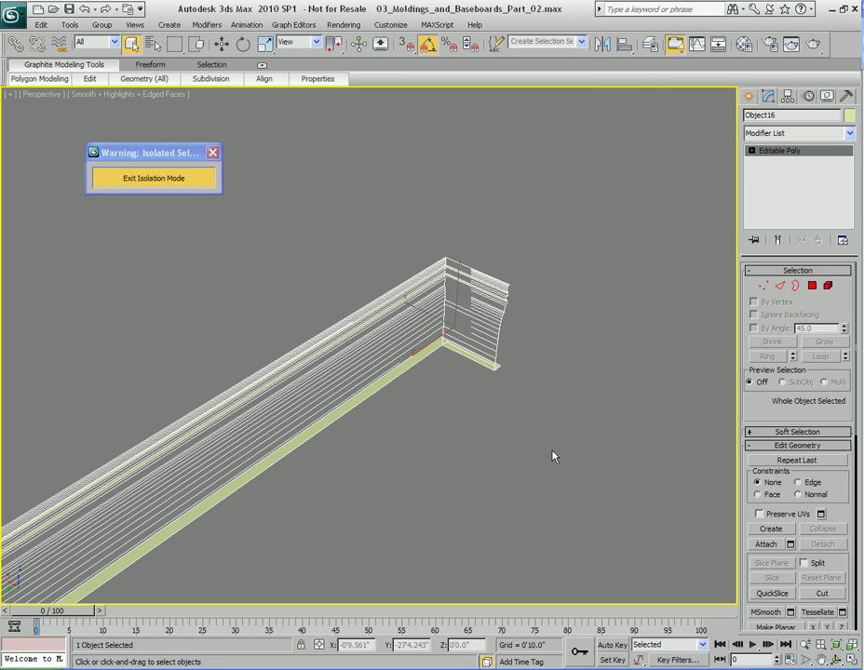
Step: Select all polygons of the joined Object16 and flip their normals back
key(4)
key(ctrl+a)
right_click(447, 382)
click(435, 498)
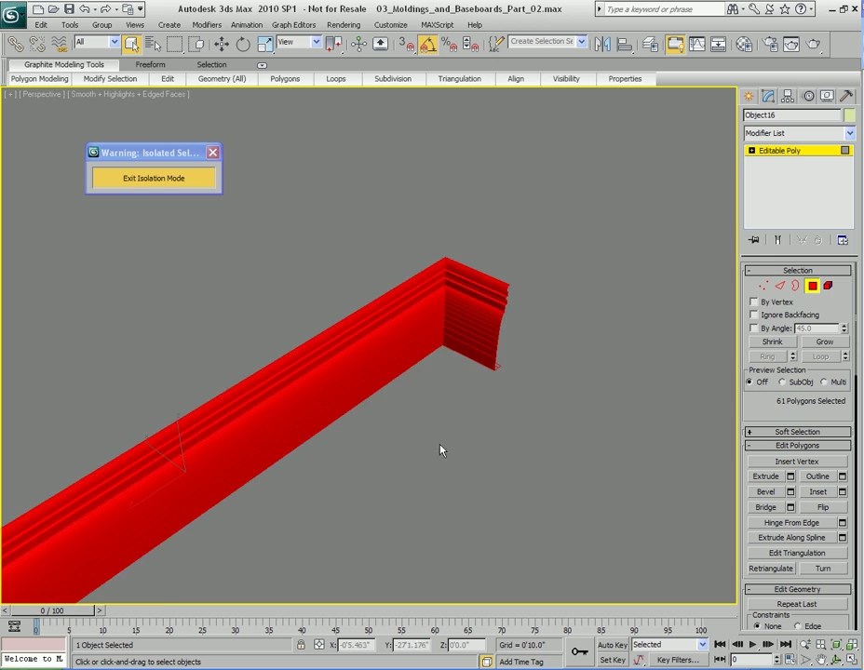
click(533, 398)
key(4)
Step: Try a ProBoolean Intersection starting from Object16 with the adjoining corner baseboard Object14 as operand, and undo it
alt+middle_drag(511, 406, 484, 305)
middle_drag(154, 351, 493, 303)
alt+middle_drag(493, 303, 470, 292)
middle_drag(198, 307, 472, 316)
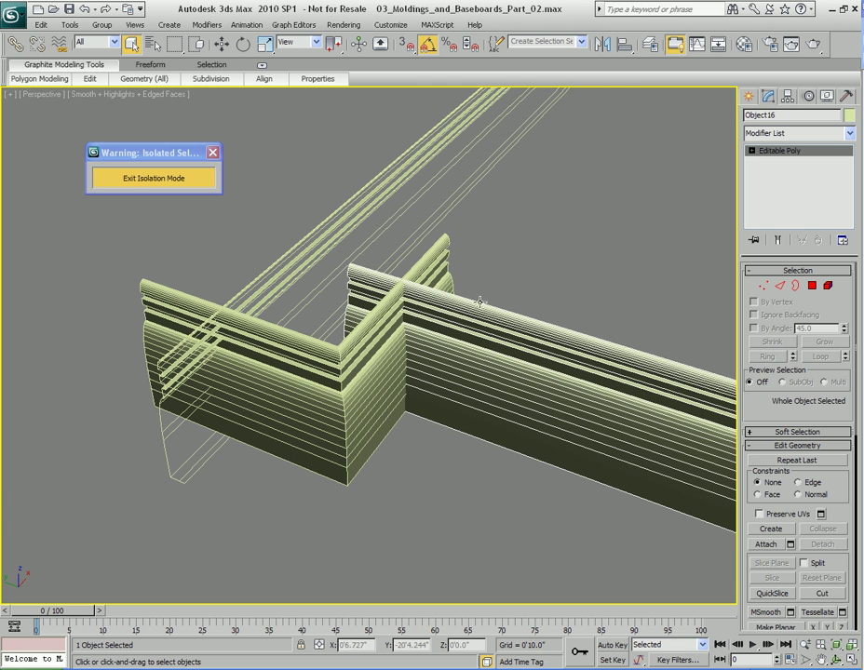
click(502, 272)
click(442, 266)
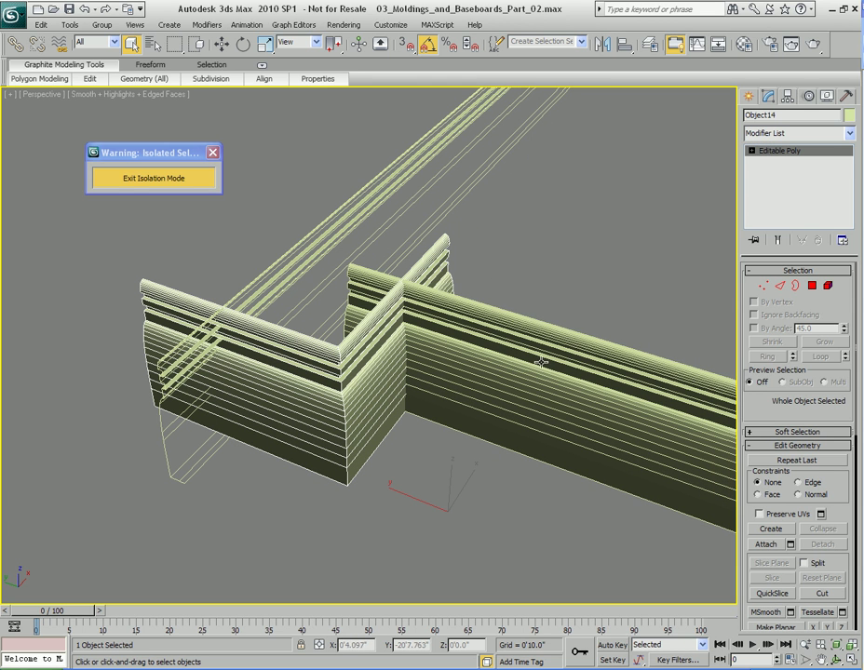
middle_drag(454, 335, 441, 322)
click(497, 301)
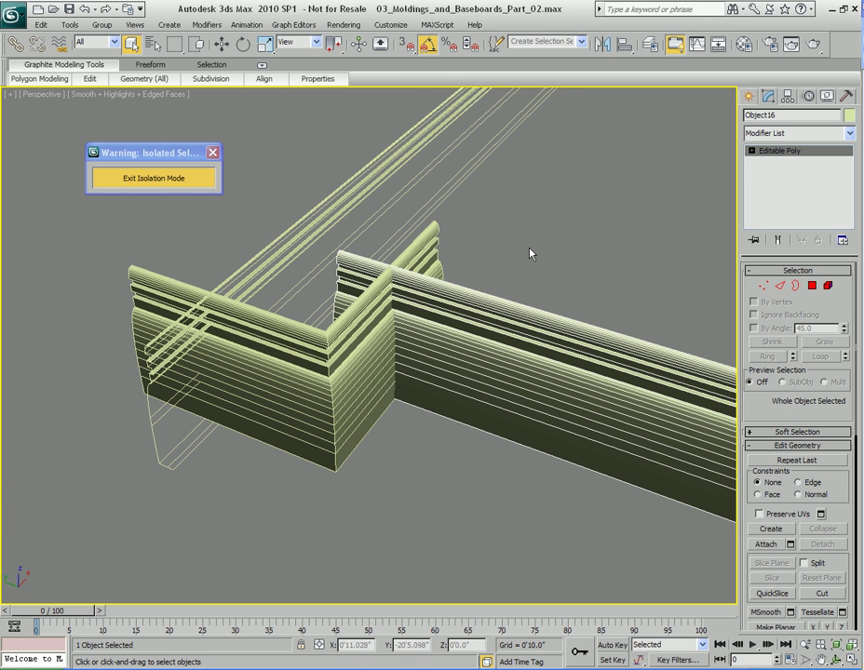
middle_drag(518, 244, 501, 230)
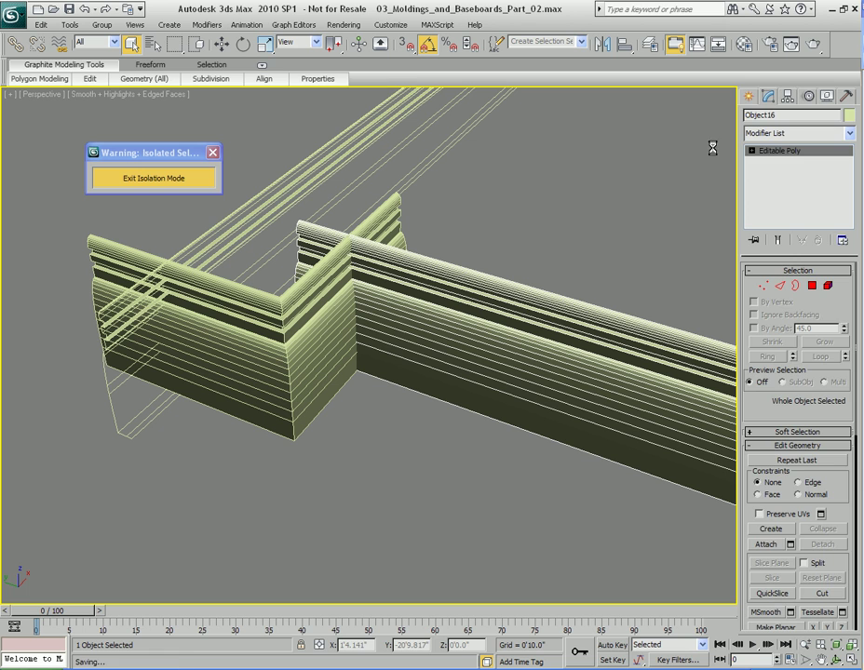
click(749, 96)
click(767, 253)
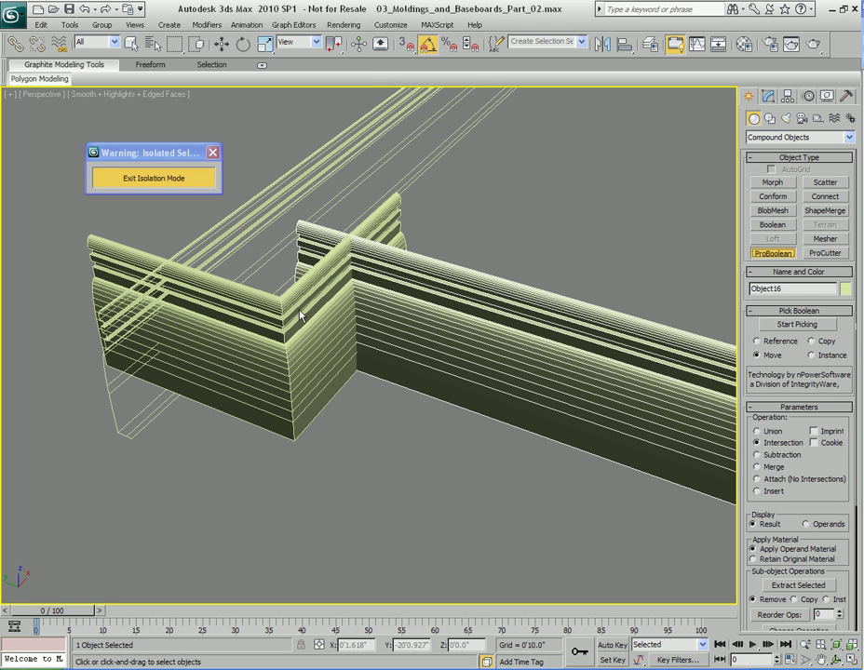
click(762, 326)
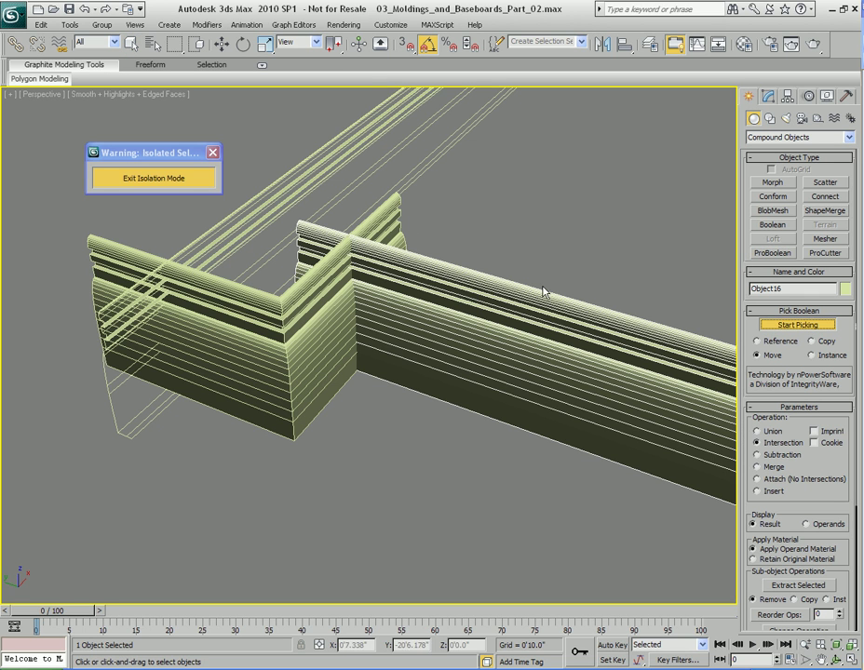
click(402, 216)
alt+middle_drag(471, 271, 415, 290)
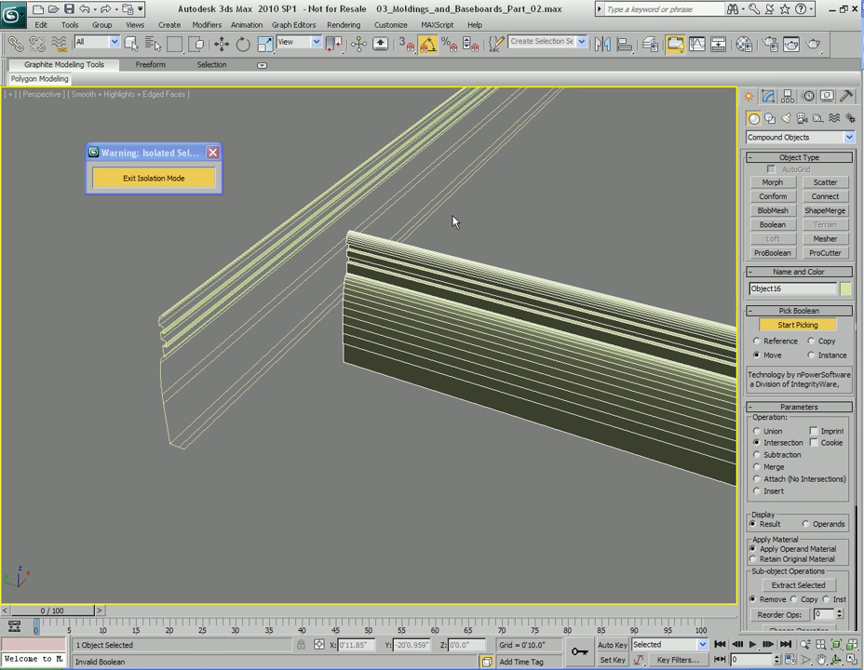
click(453, 221)
alt+middle_drag(450, 218, 429, 251)
key(w)
Step: Select all polygons of the corner baseboard Object14 and flip their normals
click(419, 248)
key(2)
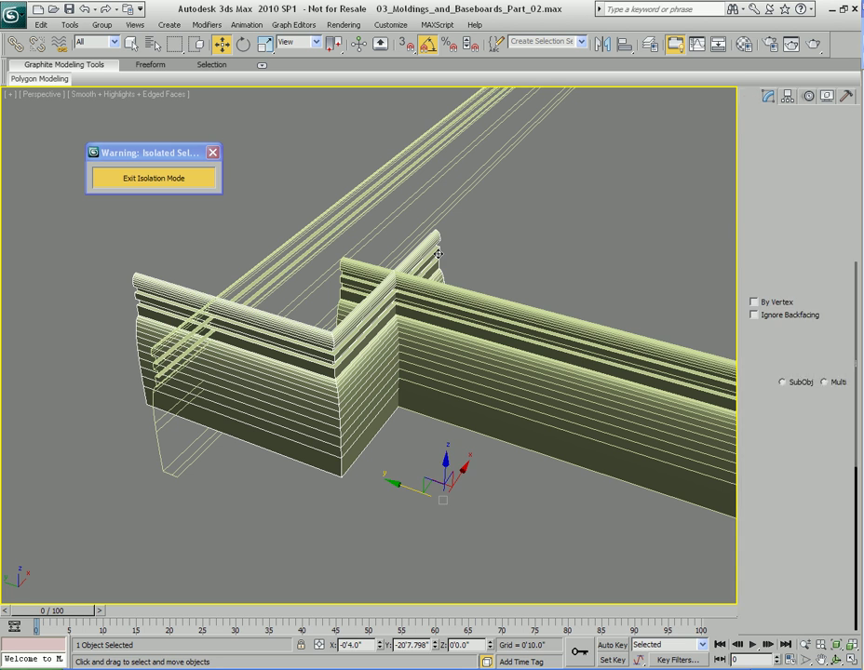
key(2)
middle_drag(477, 296, 479, 289)
key(q)
click(478, 290)
key(4)
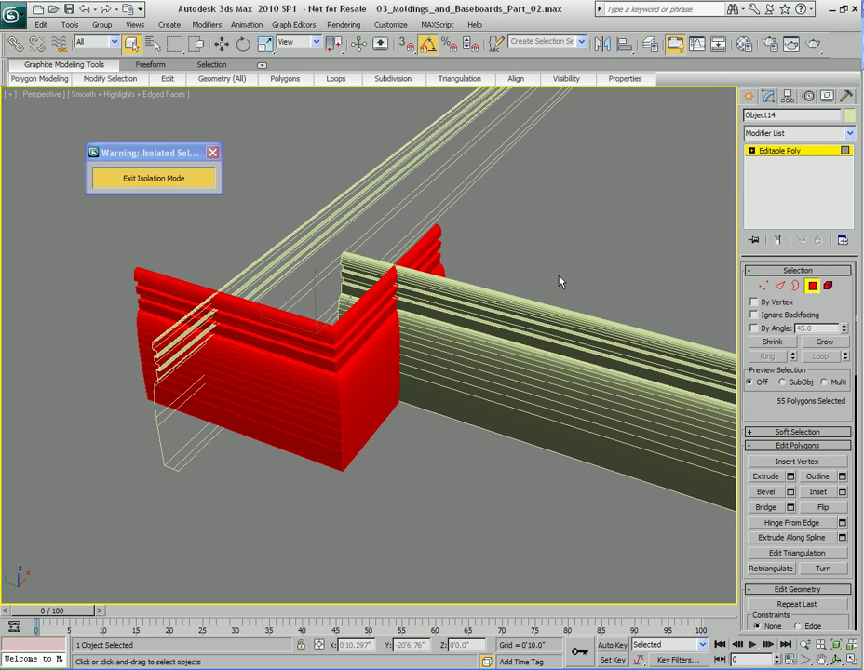
right_click(509, 239)
click(472, 352)
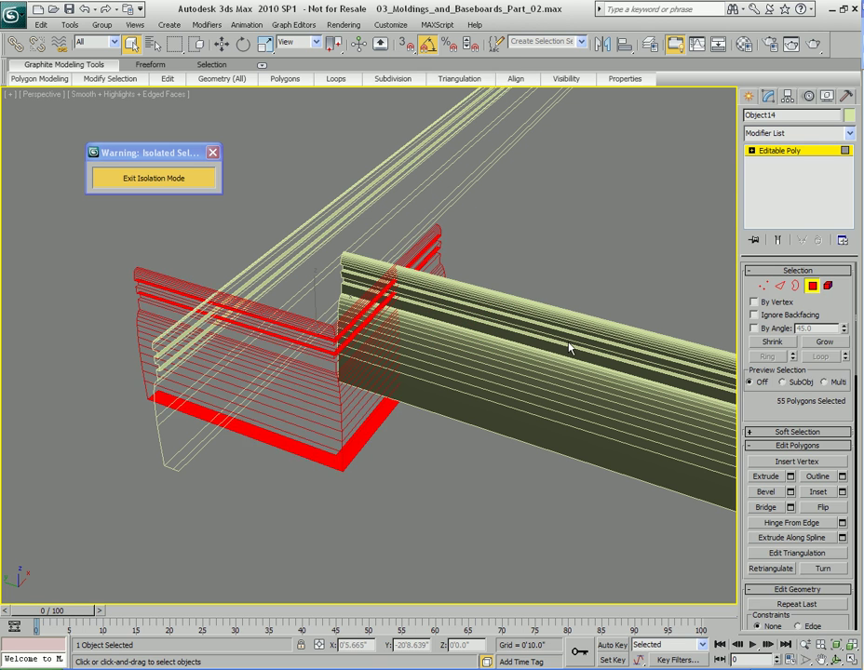
key(4)
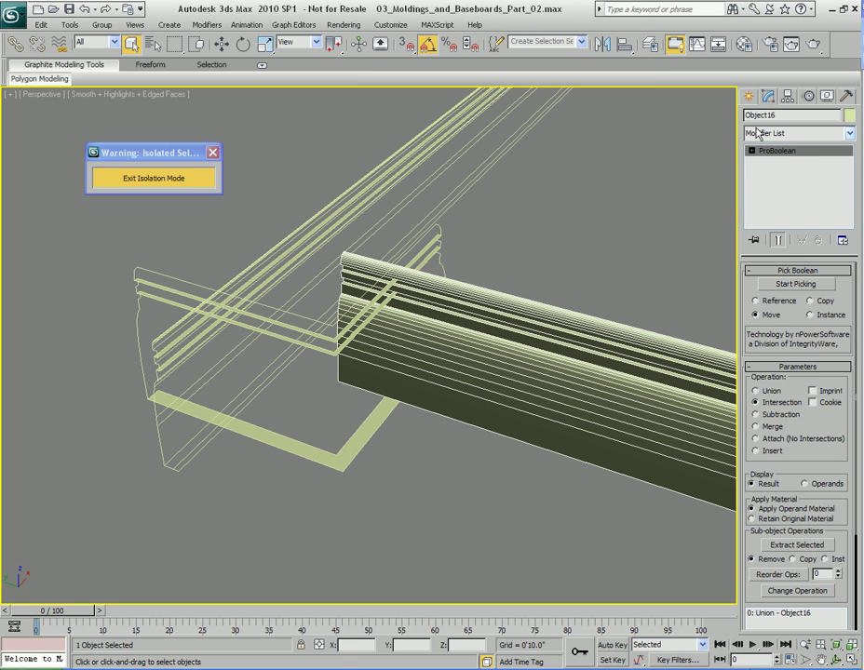
Step: Try picking the flipped Object14 as the Intersection operand for the ProBoolean Object16, and undo it
click(798, 284)
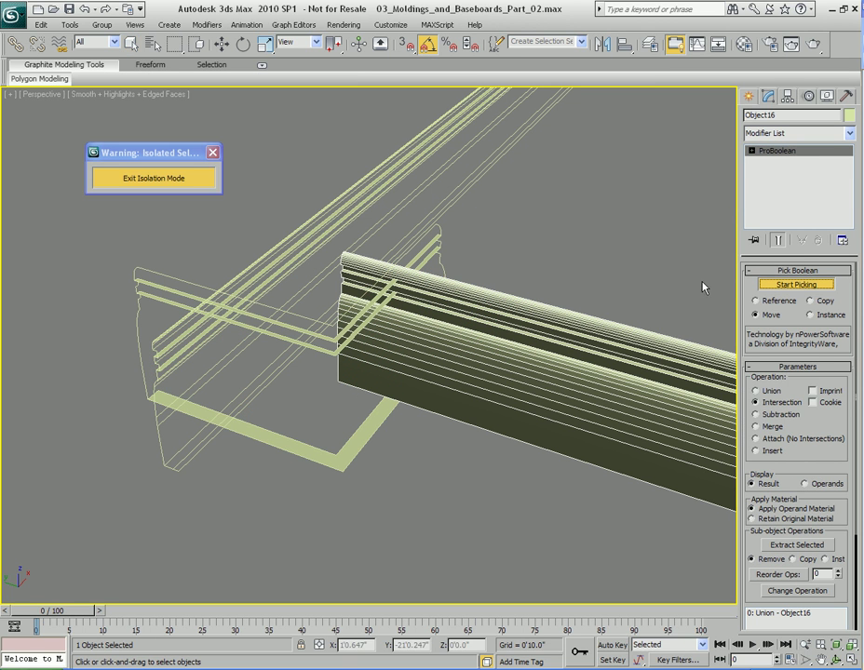
click(432, 244)
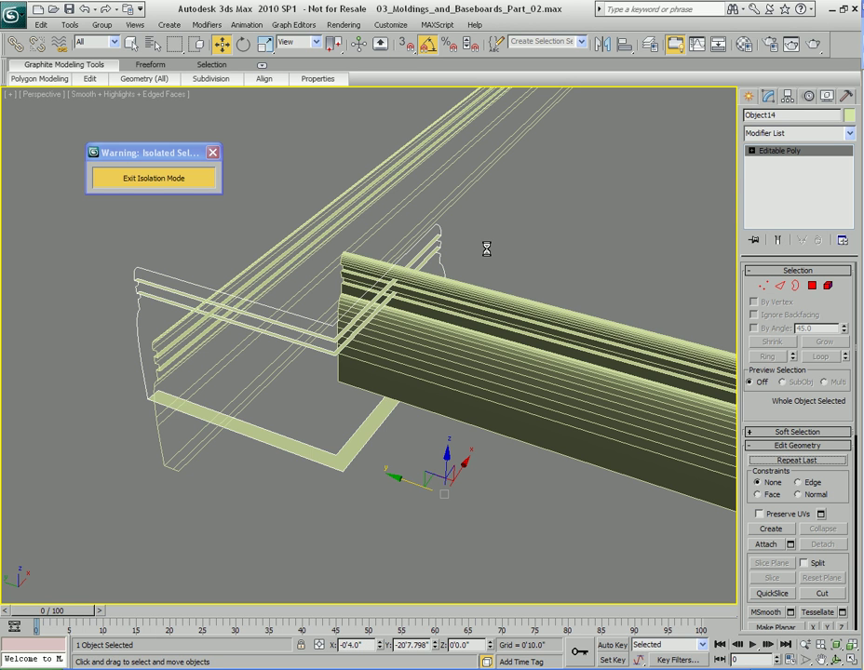
alt+middle_drag(486, 248, 606, 247)
Step: Restore the previous normal direction on the polygons of Object14
key(q)
key(4)
alt+middle_drag(538, 257, 540, 250)
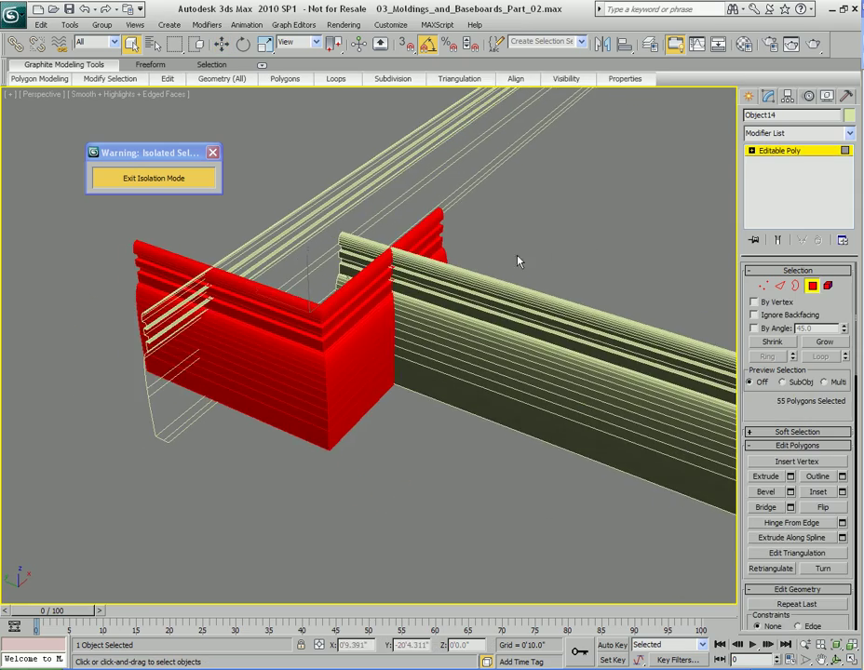
click(540, 251)
key(4)
Step: Select all polygons of the corner baseboard Object14 and flip their normals
click(516, 299)
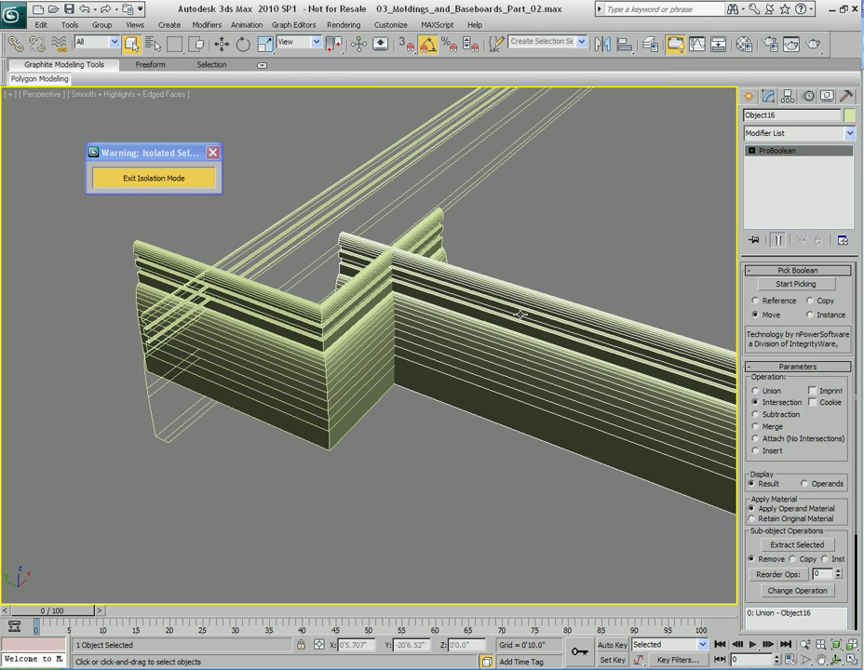
key(ctrl+d)
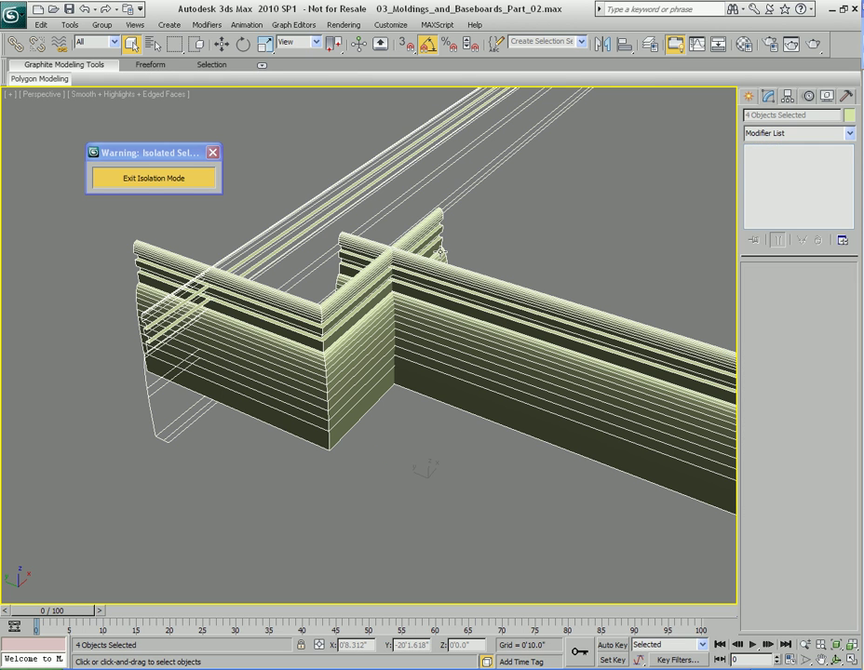
click(517, 276)
key(4)
alt+middle_drag(518, 277, 483, 280)
key(ctrl+a)
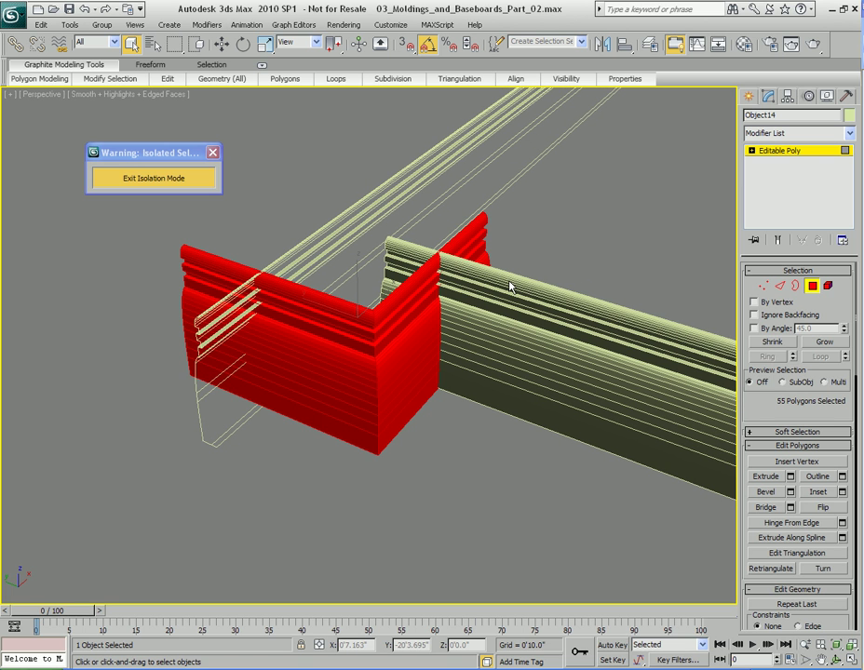
middle_drag(553, 231, 547, 228)
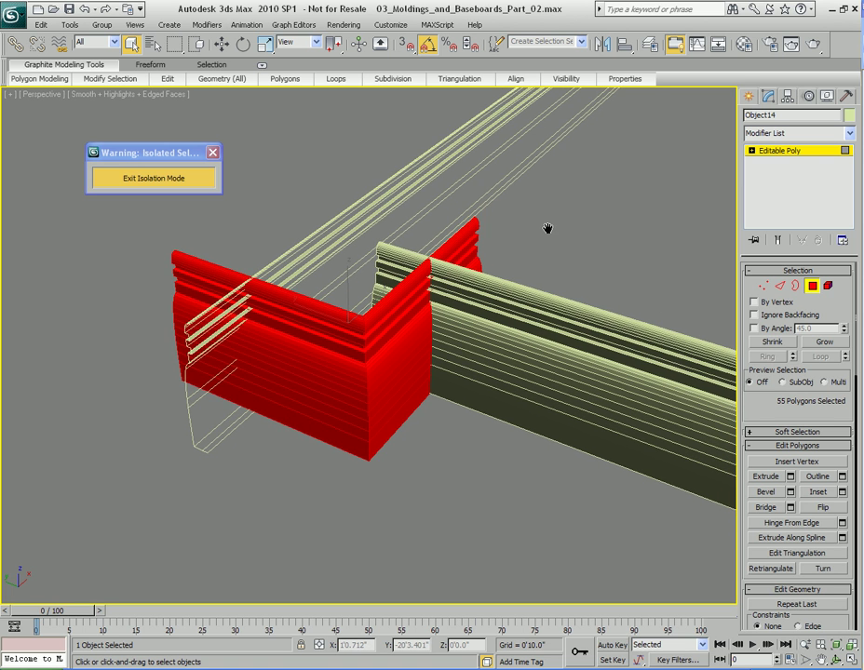
right_click(496, 268)
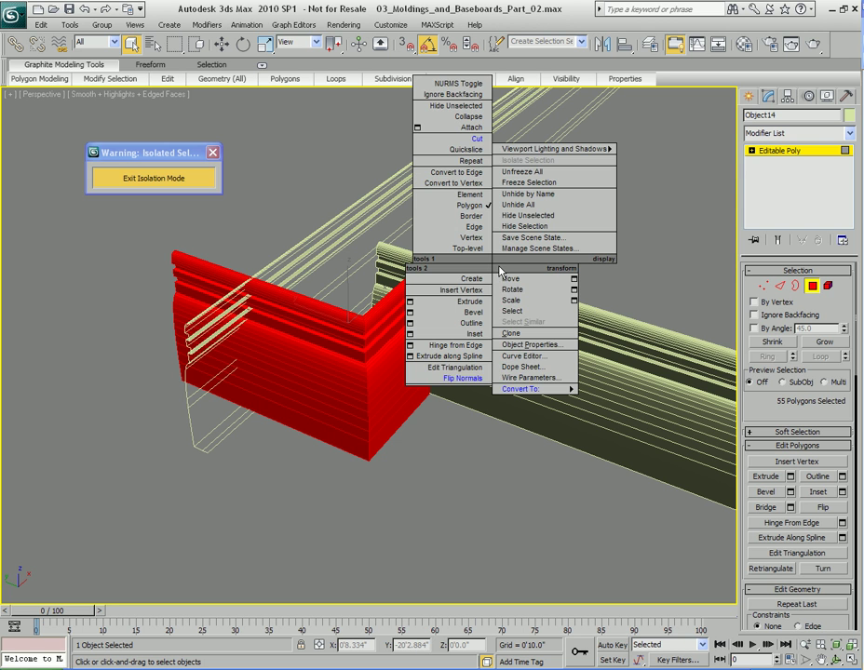
click(467, 378)
key(4)
Step: Convert the long baseboard Object16 to Editable Poly and flip the normals of all its polygons
click(552, 326)
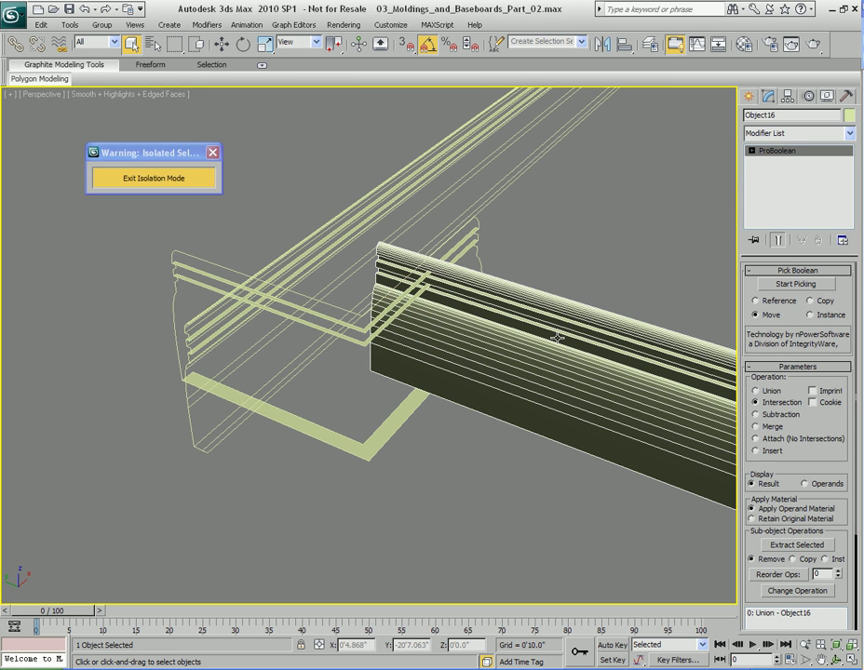
right_click(556, 338)
mouse_move(579, 455)
click(631, 518)
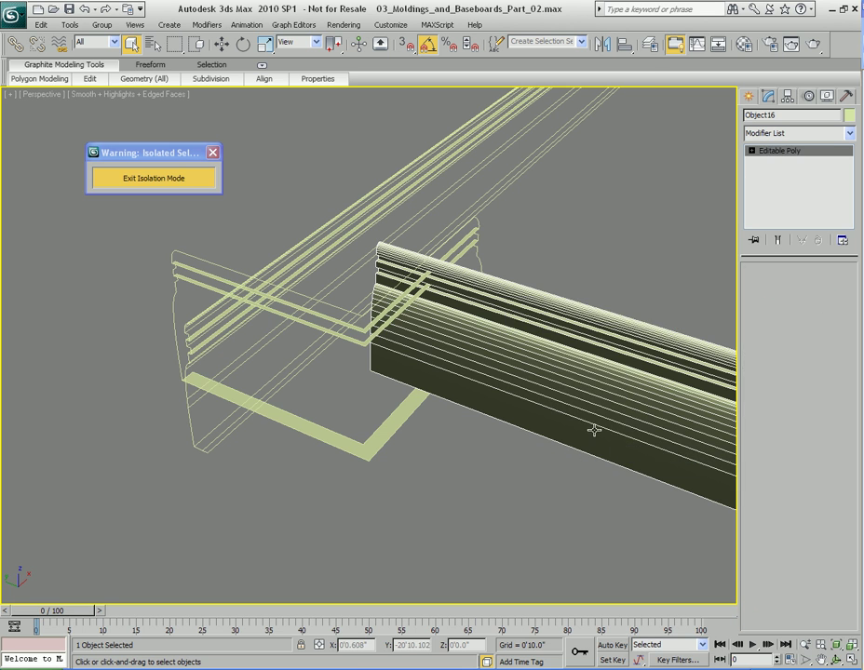
key(4)
right_click(511, 330)
click(482, 443)
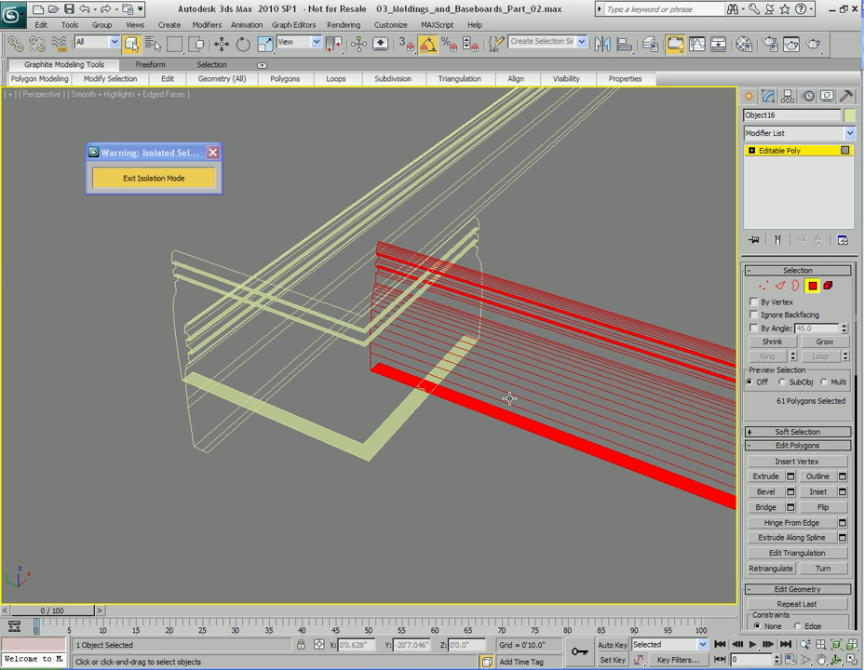
key(4)
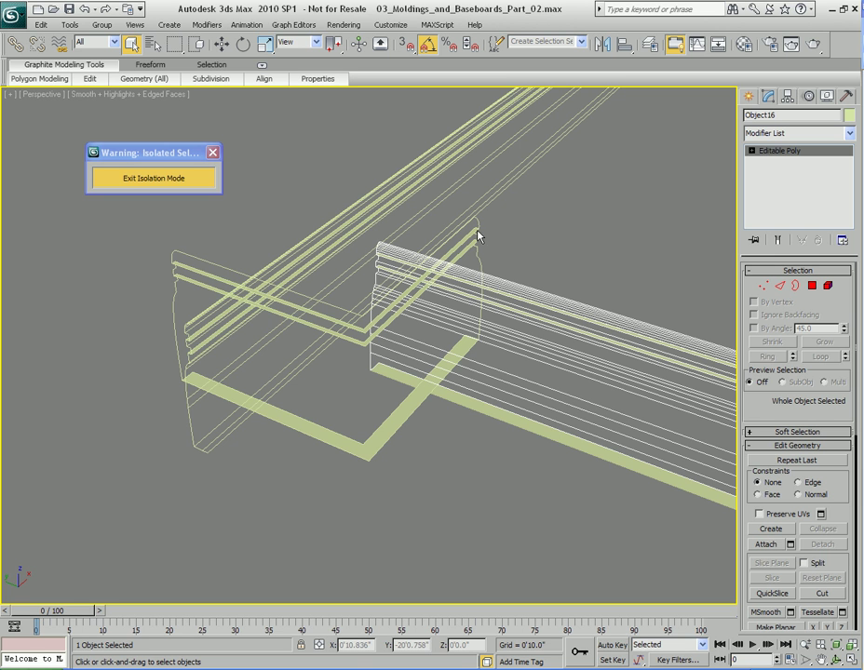
middle_drag(535, 266, 517, 283)
key(4)
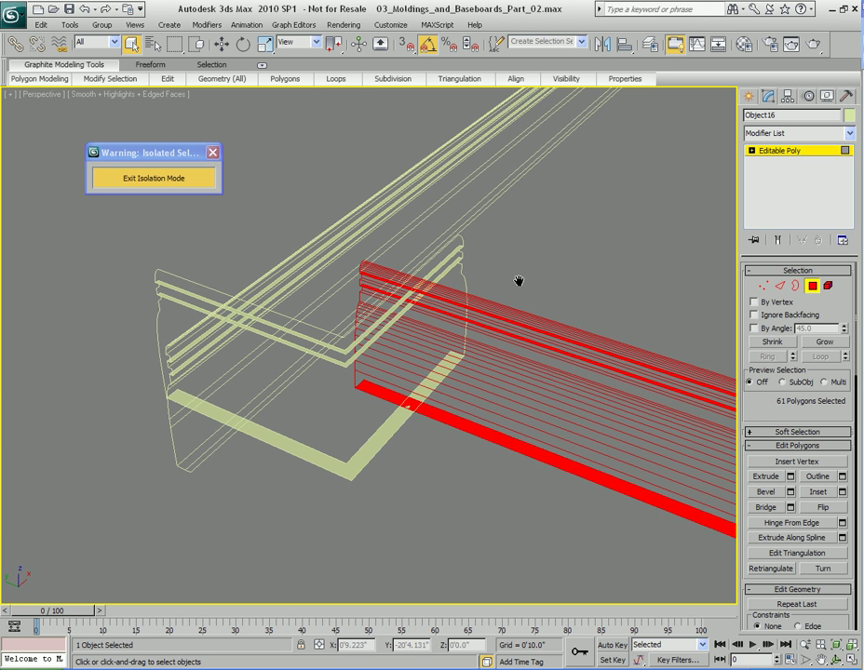
click(562, 322)
key(4)
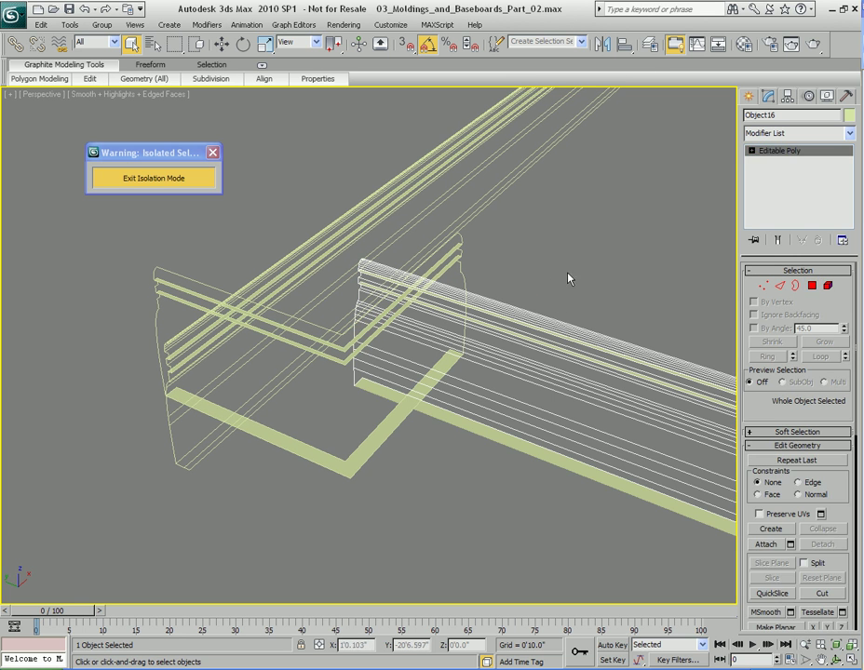
Step: Try a ProBoolean Intersection starting from the flipped Object16 with Object14 as operand, and undo it
click(748, 96)
click(773, 253)
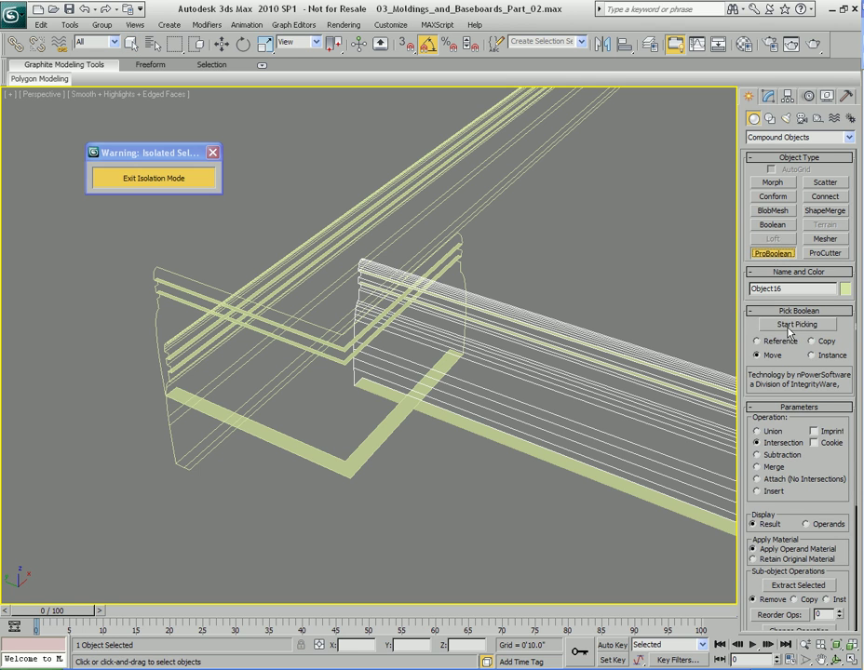
click(788, 327)
click(457, 286)
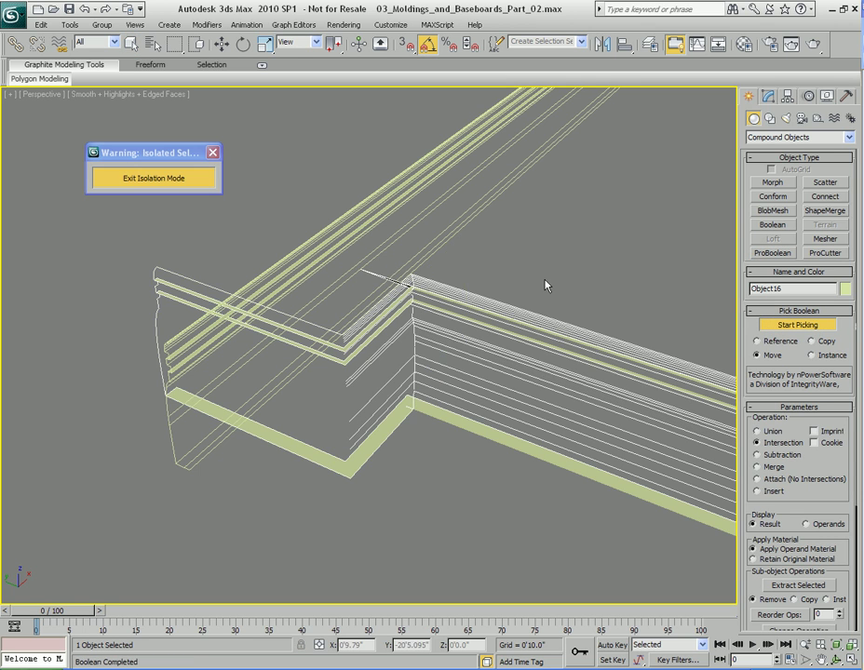
mouse_move(546, 285)
alt+middle_down()
mouse_move(589, 304)
mouse_move(535, 275)
mouse_move(557, 294)
mouse_move(554, 300)
mouse_move(559, 283)
alt+middle_up()
key(w)
key(1)
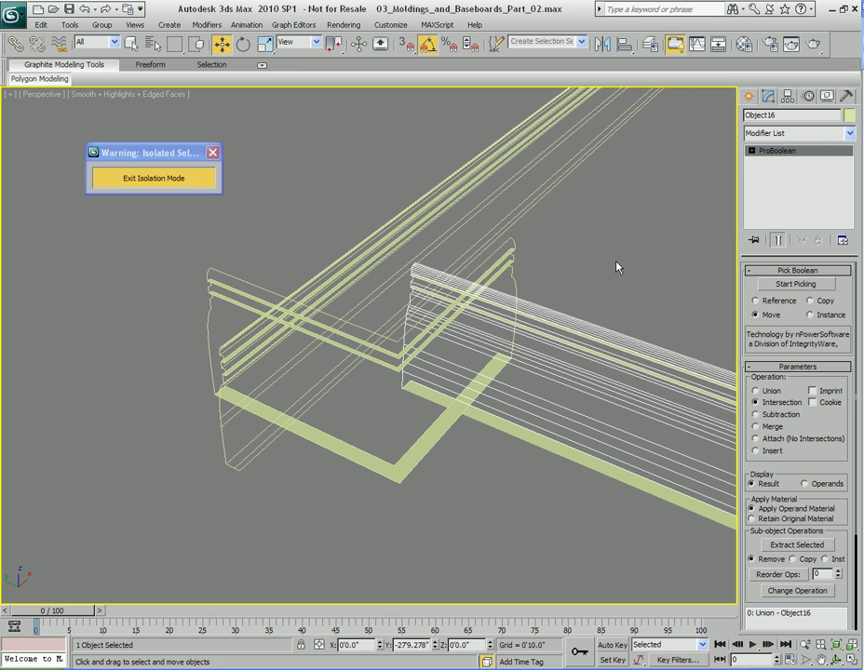
Step: Join the corner with a ProBoolean Intersection starting from Object14, picking the adjoining baseboard Object16 as operand
click(448, 426)
key(q)
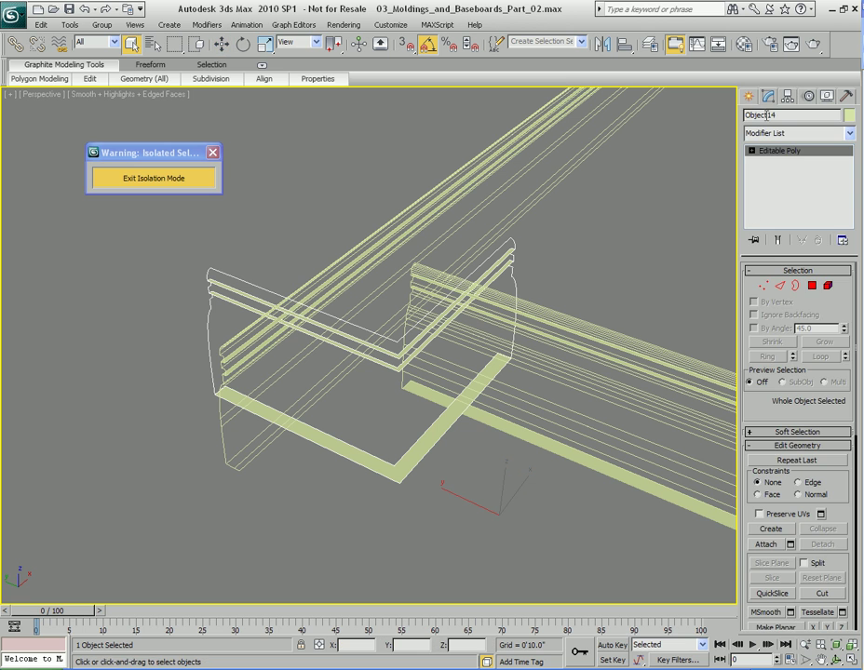
click(751, 99)
click(773, 253)
click(796, 325)
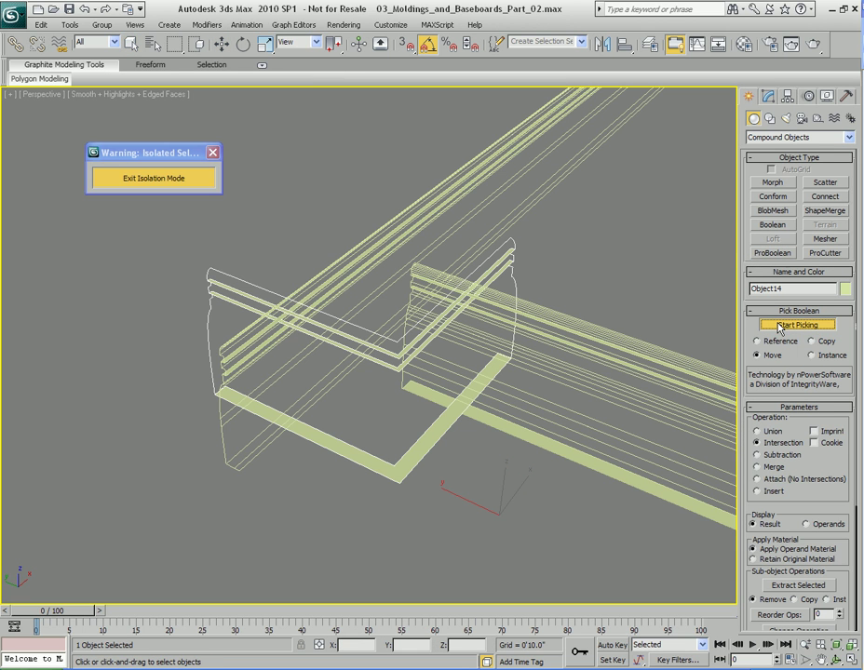
click(610, 363)
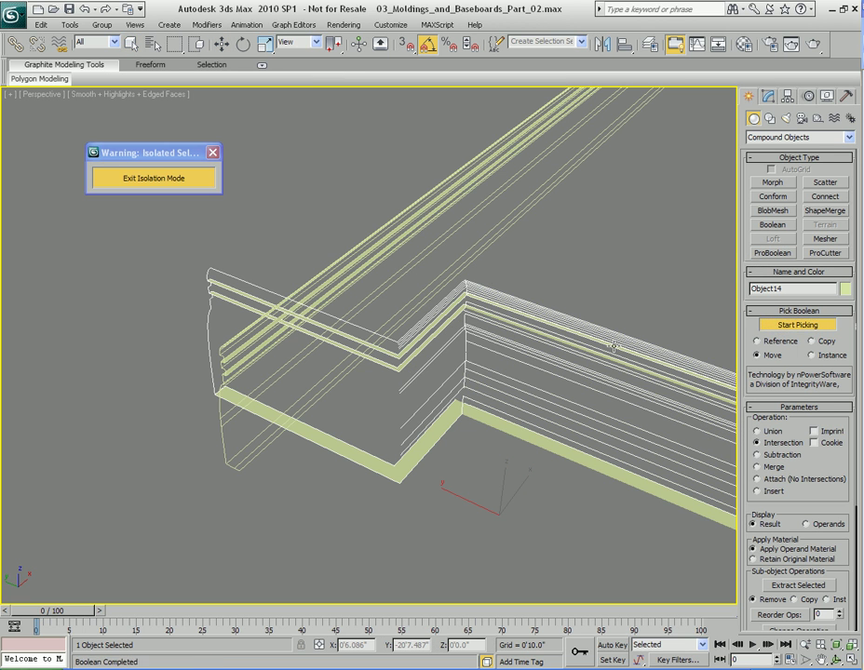
scroll(583, 341, up, 2)
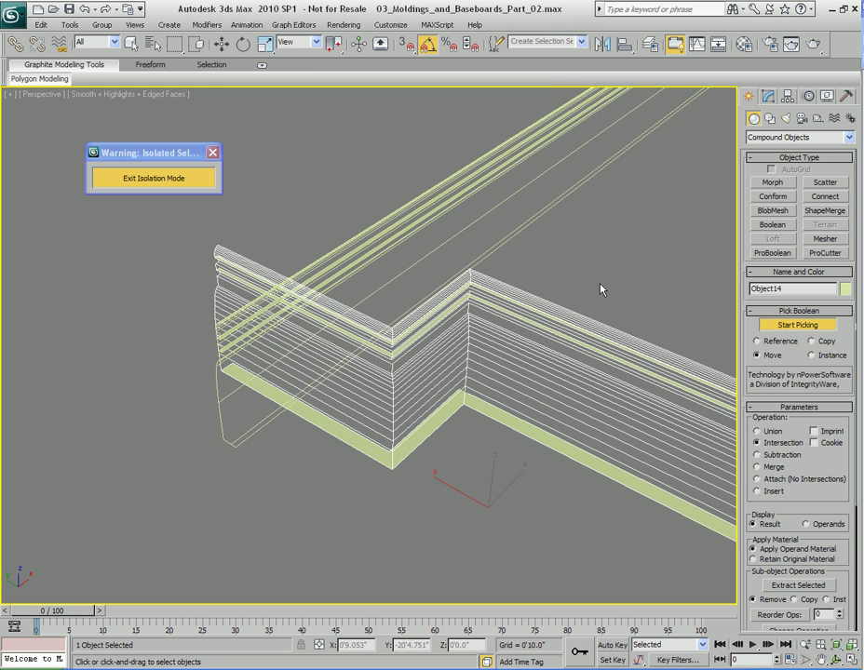
key(w)
key(1)
key(q)
middle_drag(583, 377, 574, 344)
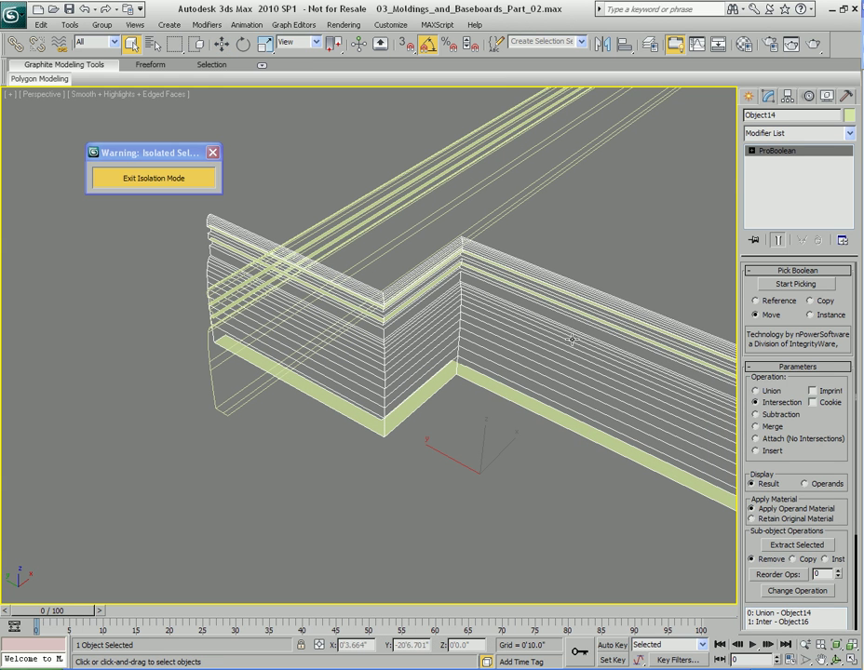
Step: Convert the joined baseboard Object14 to Editable Poly and flip the normals of all its polygons
right_click(551, 298)
mouse_move(569, 427)
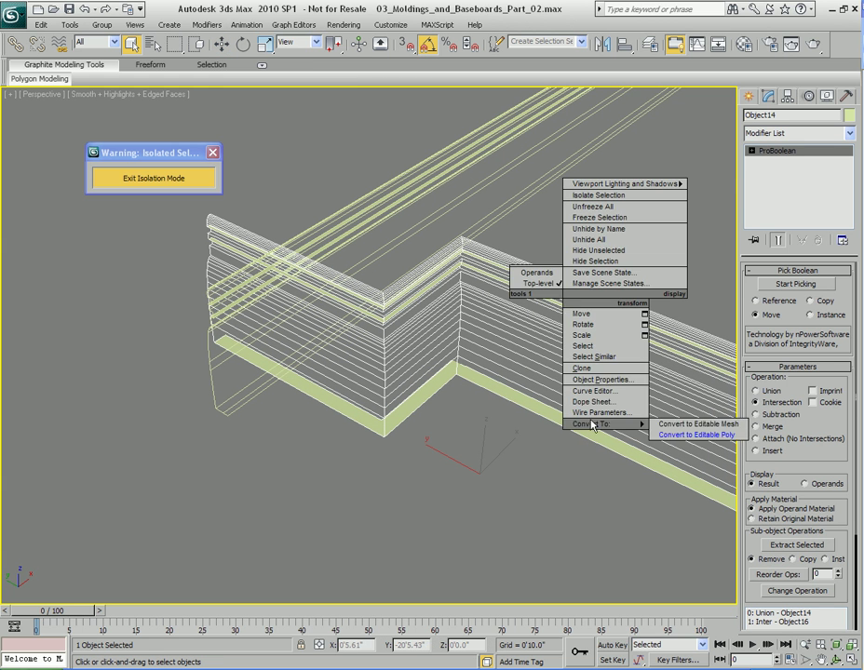
click(697, 436)
key(4)
key(ctrl+a)
right_click(547, 295)
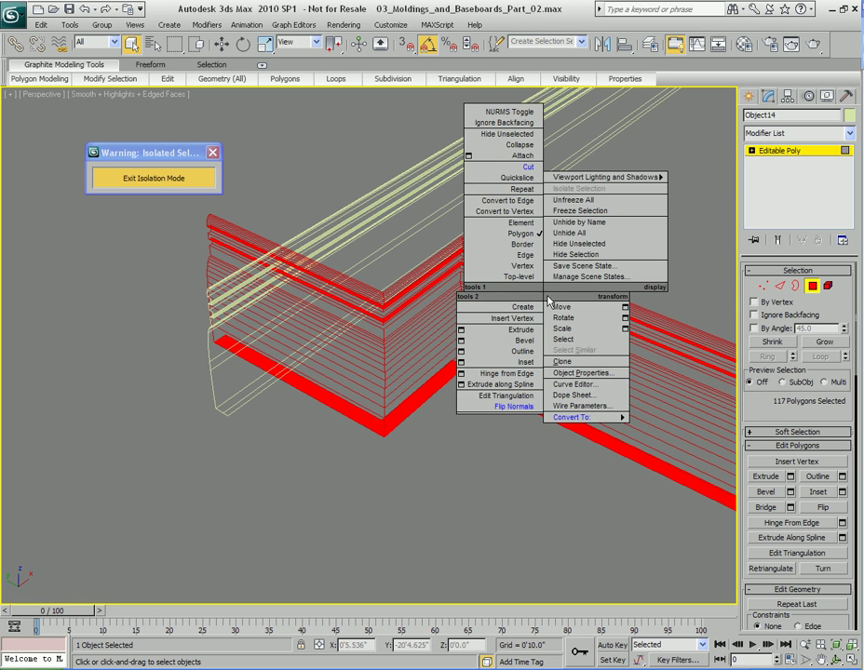
click(531, 407)
alt+middle_drag(530, 407, 505, 367)
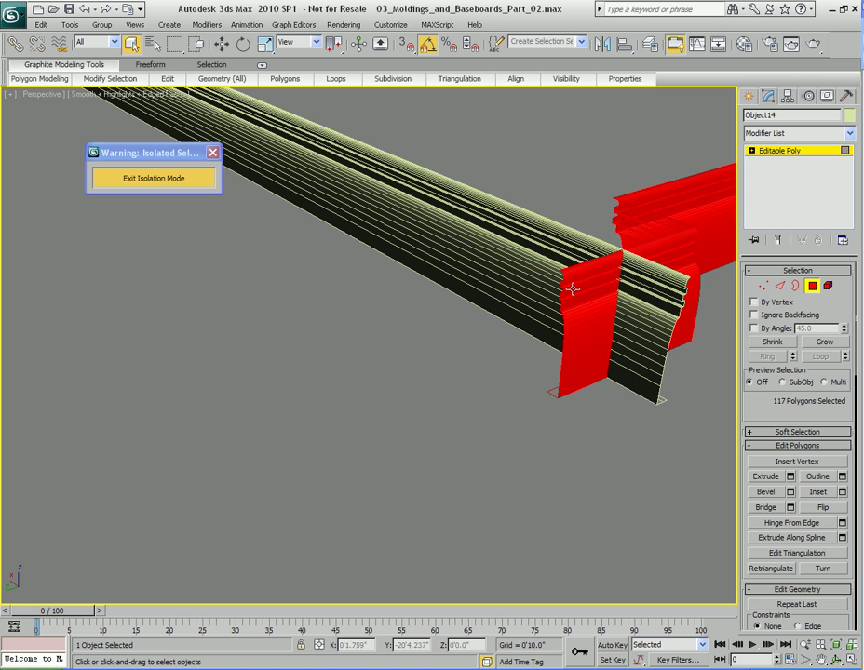
alt+middle_drag(566, 296, 536, 315)
key(4)
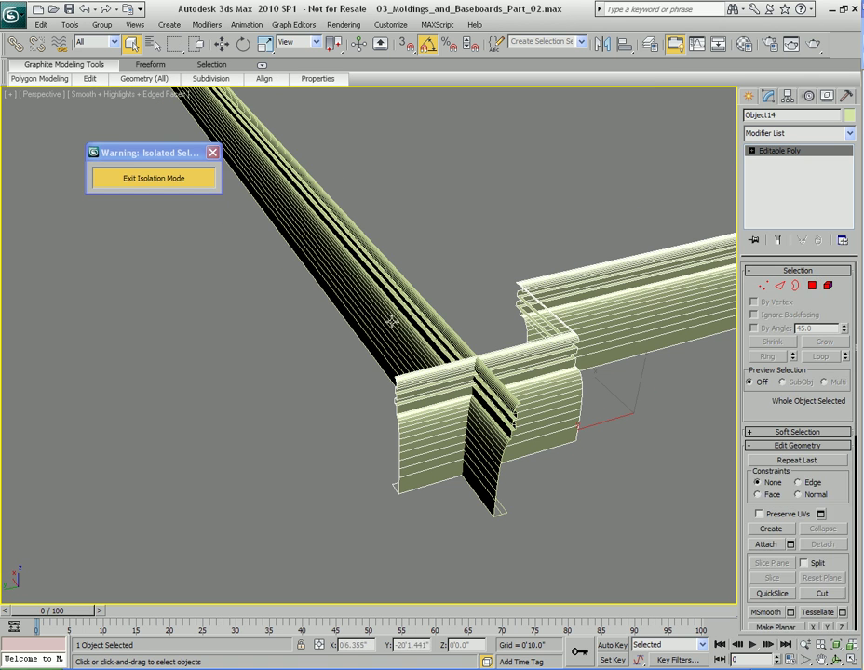
Step: Try a ProBoolean Intersection starting from the crossing baseboard Object10 with the joined Object14 as operand, and undo it
click(436, 333)
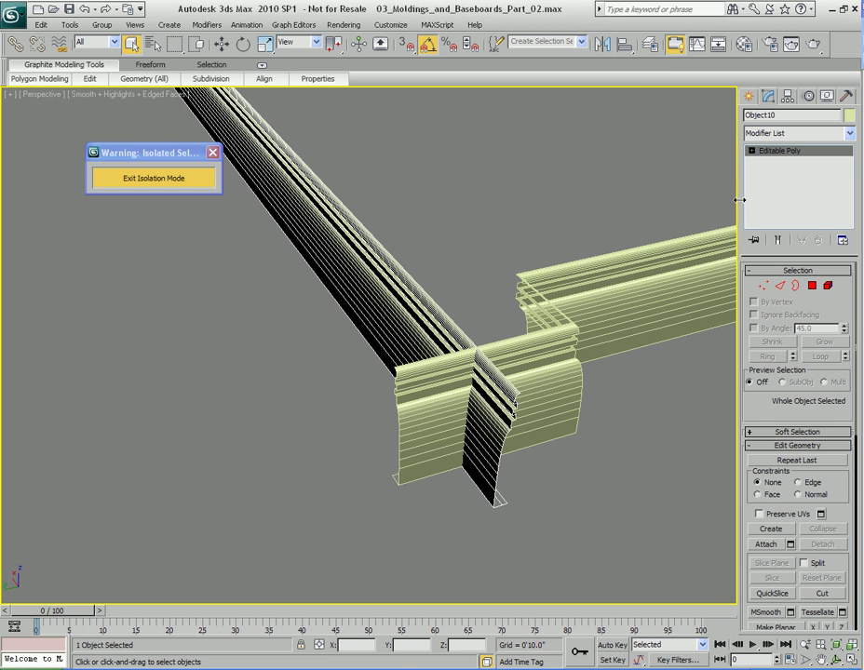
key(ctrl+s)
click(748, 96)
click(773, 253)
click(798, 324)
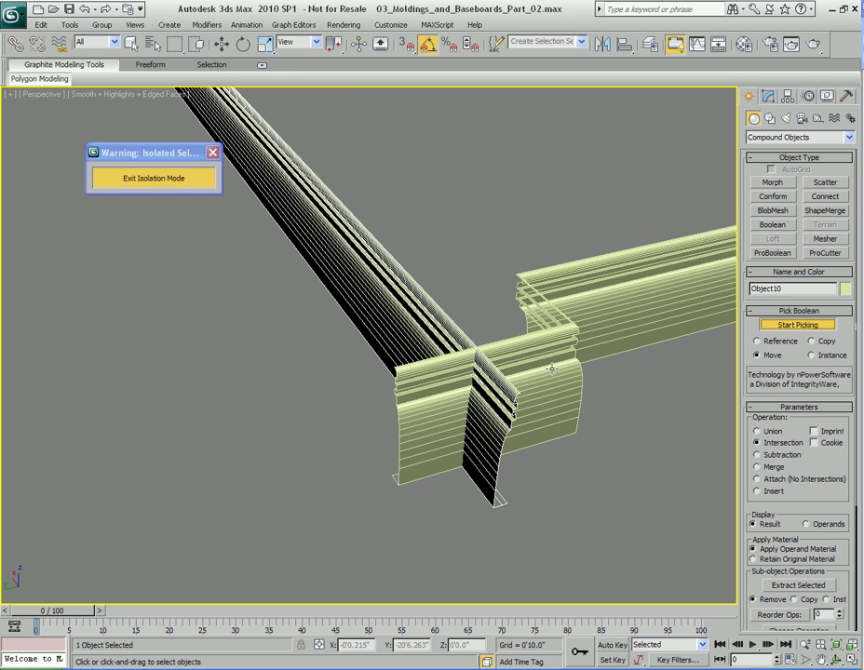
click(555, 356)
key(w)
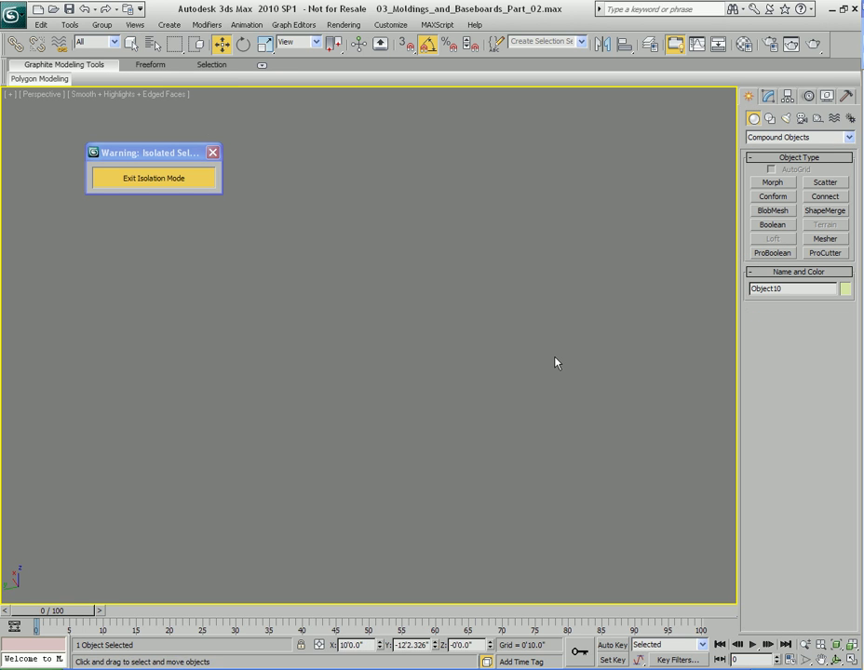
key(ctrl+z)
middle_drag(509, 324, 499, 332)
Step: Try the ProBoolean Intersection in reverse, starting from Object14 with Object10 as operand, and undo it
click(581, 303)
key(q)
click(768, 96)
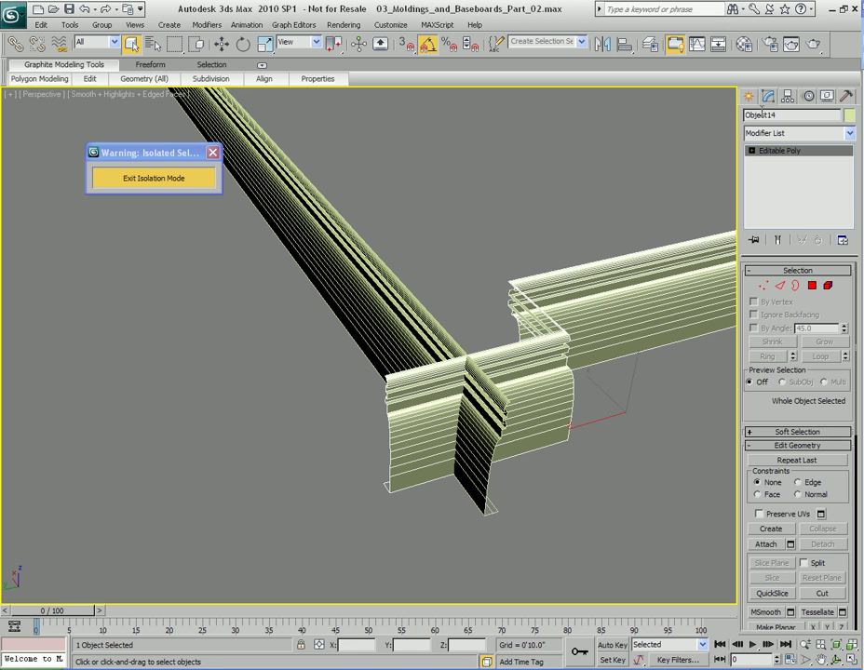
click(748, 96)
click(772, 252)
click(797, 324)
click(419, 358)
key(ctrl+z)
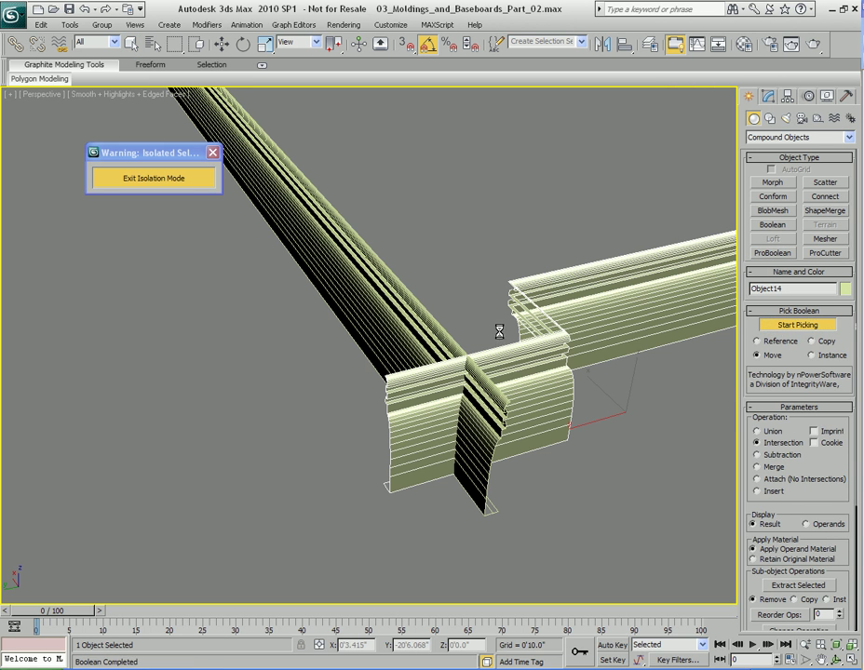
key(w)
key(q)
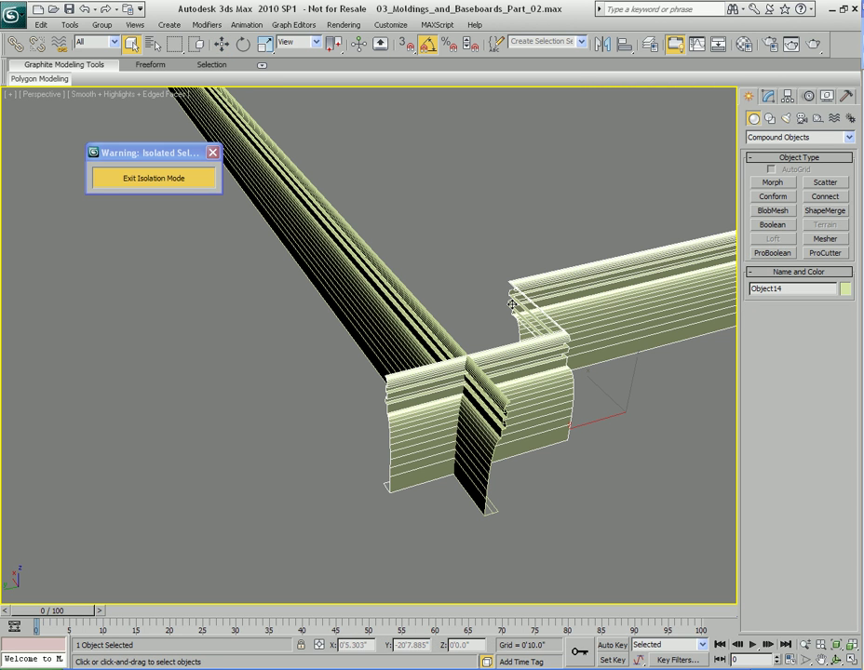
Step: Convert the ProBoolean Object14 back to Editable Poly and flip the normals of all its polygons
right_click(607, 316)
mouse_move(652, 441)
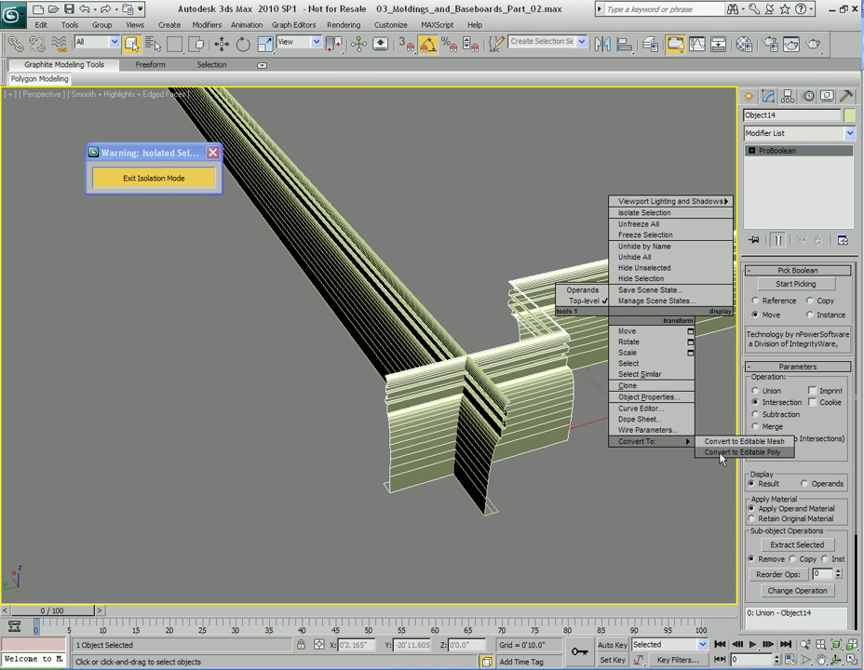
click(722, 453)
key(4)
key(ctrl+a)
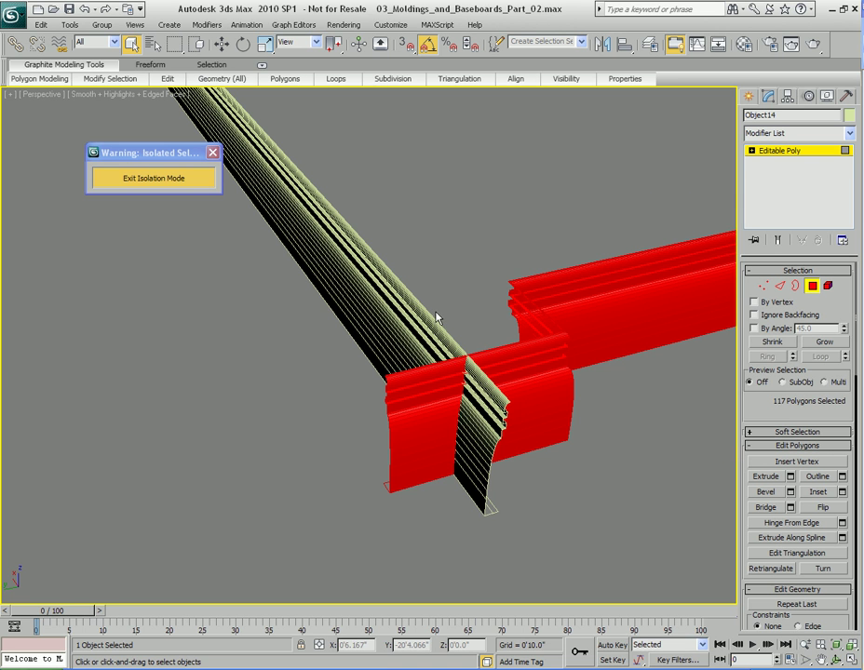
right_click(467, 304)
click(438, 372)
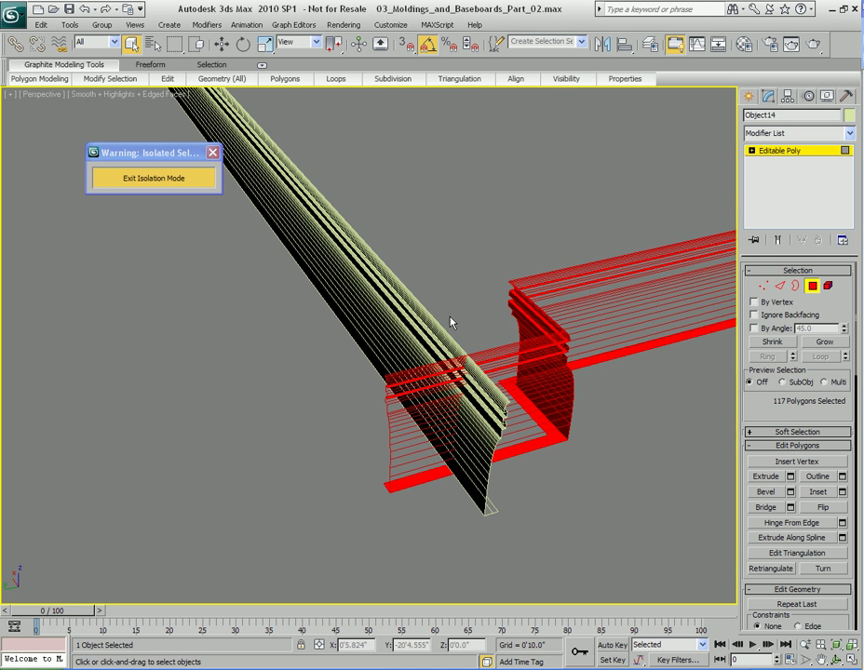
Step: Convert the crossing baseboard Object10 to Editable Poly and flip the normals of all its polygons
key(ctrl+z)
key(ctrl+z)
key(ctrl+z)
right_click(483, 310)
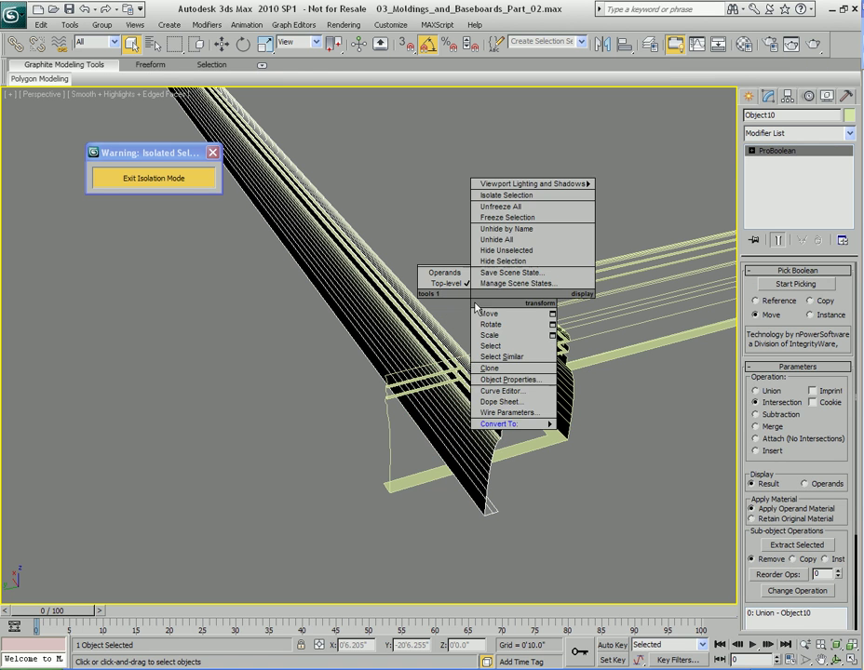
click(610, 441)
key(4)
right_click(439, 291)
click(391, 403)
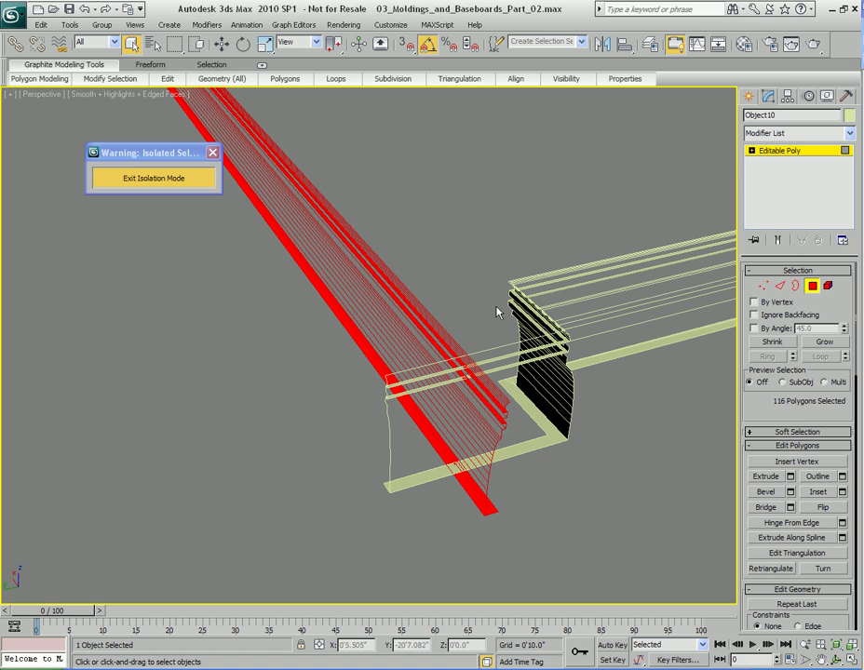
click(467, 234)
key(4)
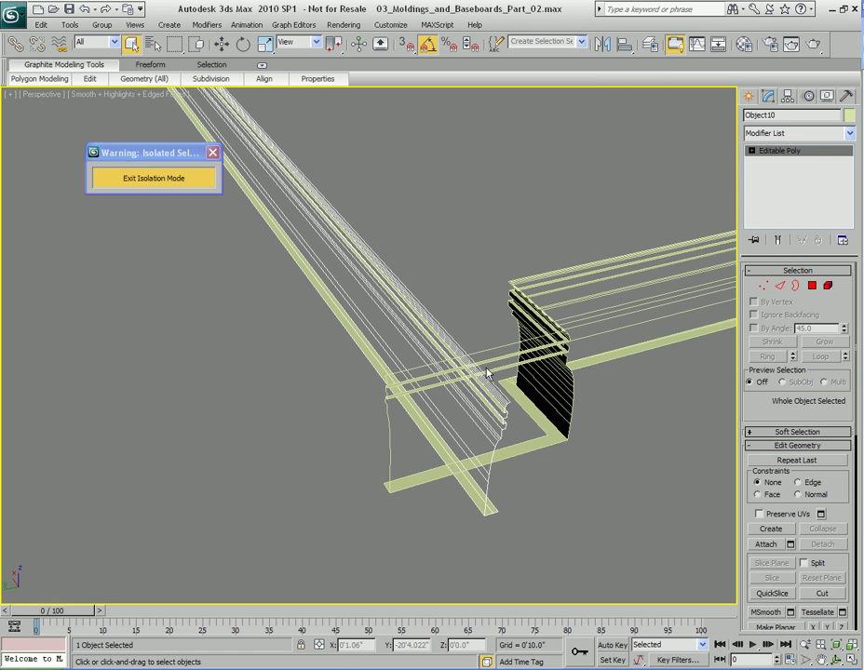
Step: Try a ProBoolean Intersection again from Object10 with Object14 as operand, and undo it
click(748, 96)
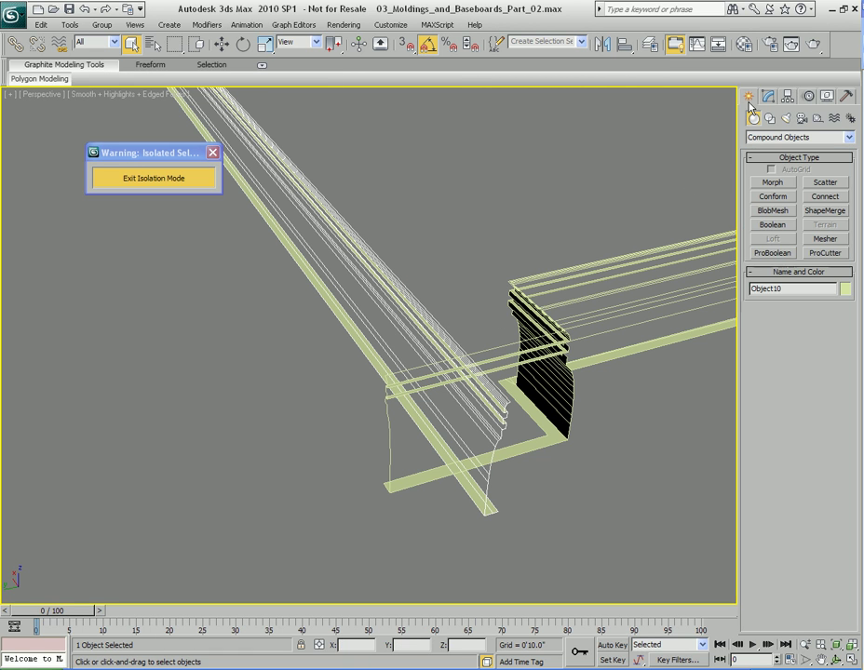
click(773, 254)
click(798, 324)
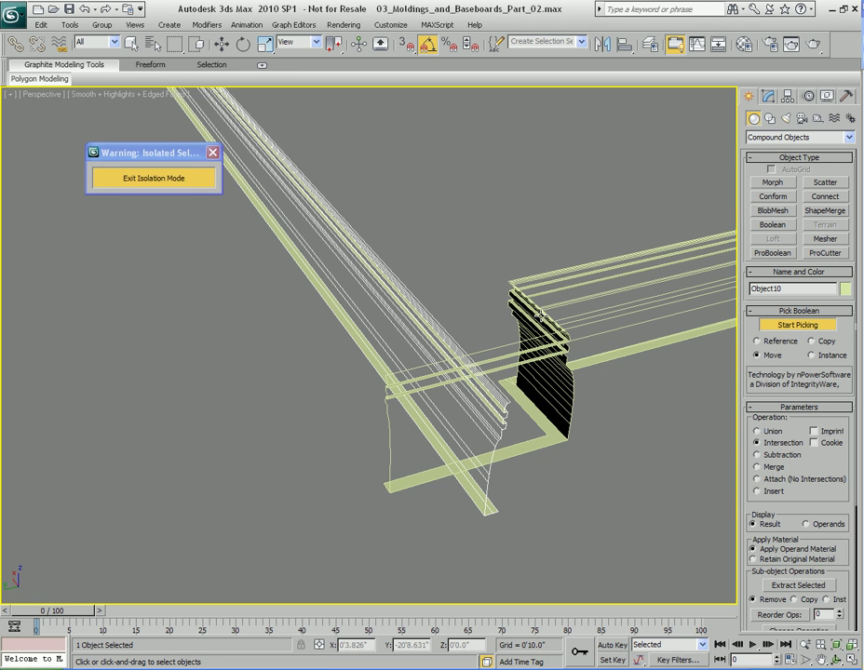
click(541, 316)
key(w)
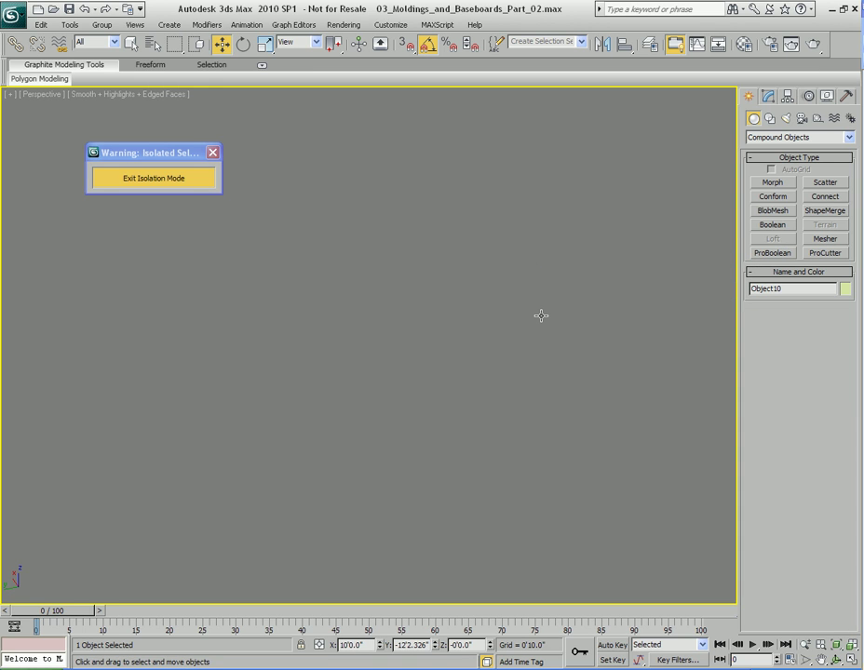
key(ctrl+z)
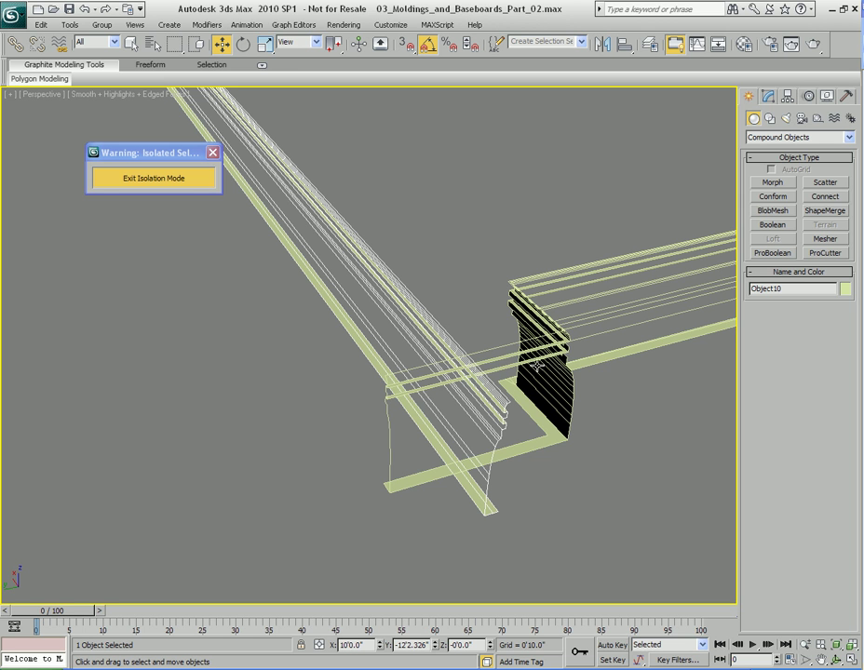
Step: Examine the two crossing baseboards from several angles in wireframe and shaded display, checking their face directions and where they intersect
middle_drag(538, 364, 528, 368)
key(2)
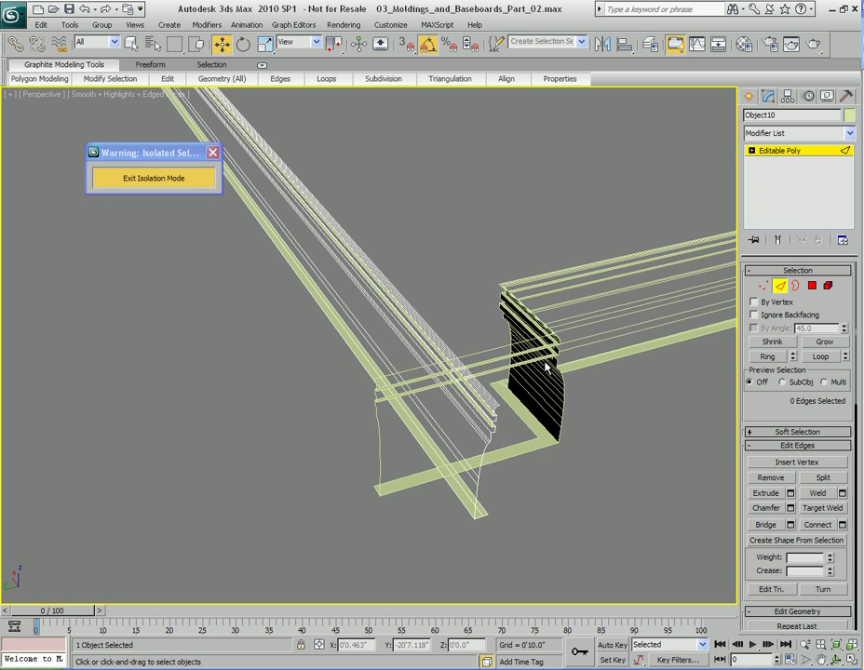
key(2)
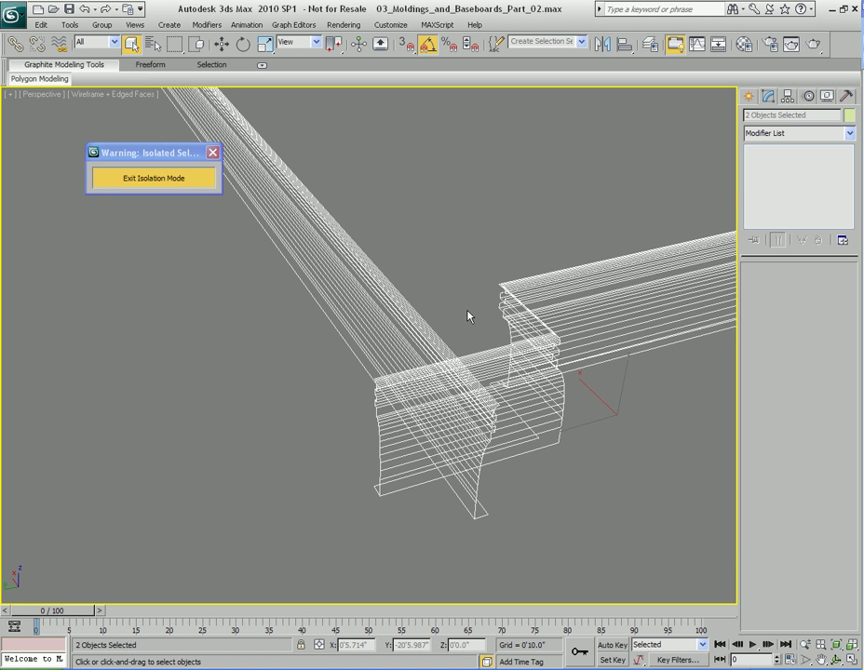
alt+middle_drag(538, 375, 445, 374)
middle_drag(233, 386, 456, 399)
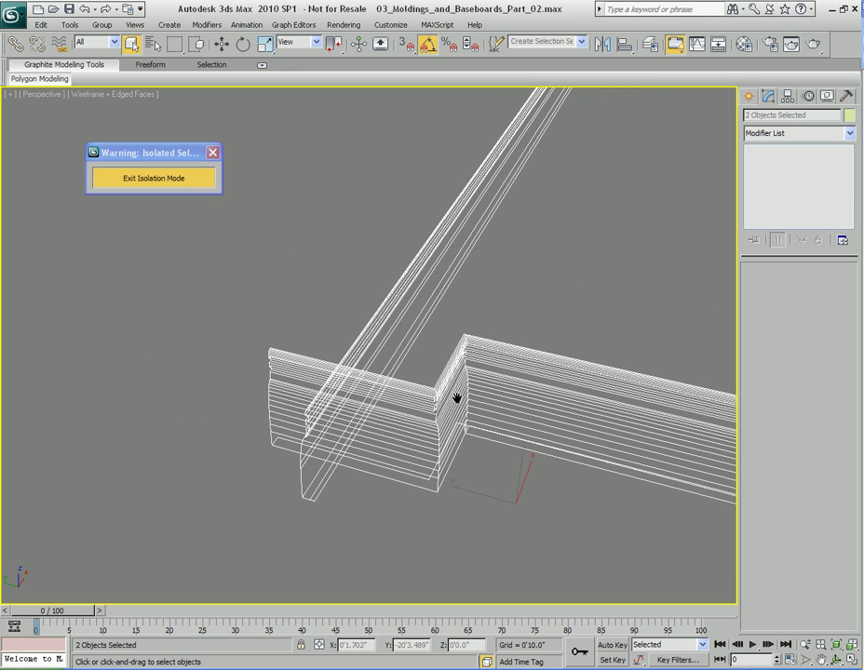
key(F3)
mouse_move(454, 365)
alt+middle_down()
mouse_move(537, 370)
mouse_move(437, 397)
alt+middle_up()
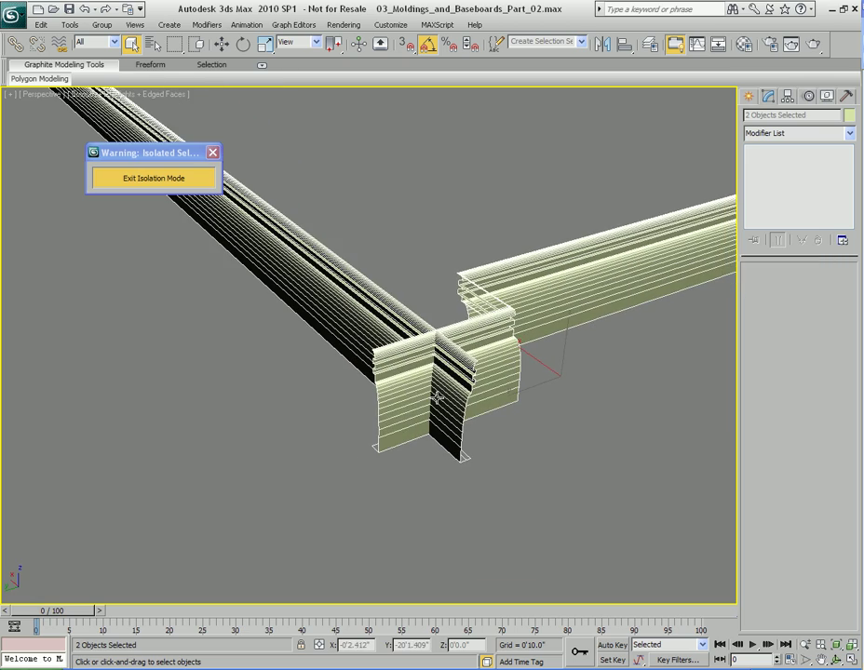
click(450, 293)
alt+middle_drag(455, 341, 333, 305)
scroll(450, 340, up, 3)
click(332, 306)
mouse_move(435, 321)
alt+middle_down()
mouse_move(387, 319)
mouse_move(413, 324)
mouse_move(442, 295)
mouse_move(438, 310)
alt+middle_up()
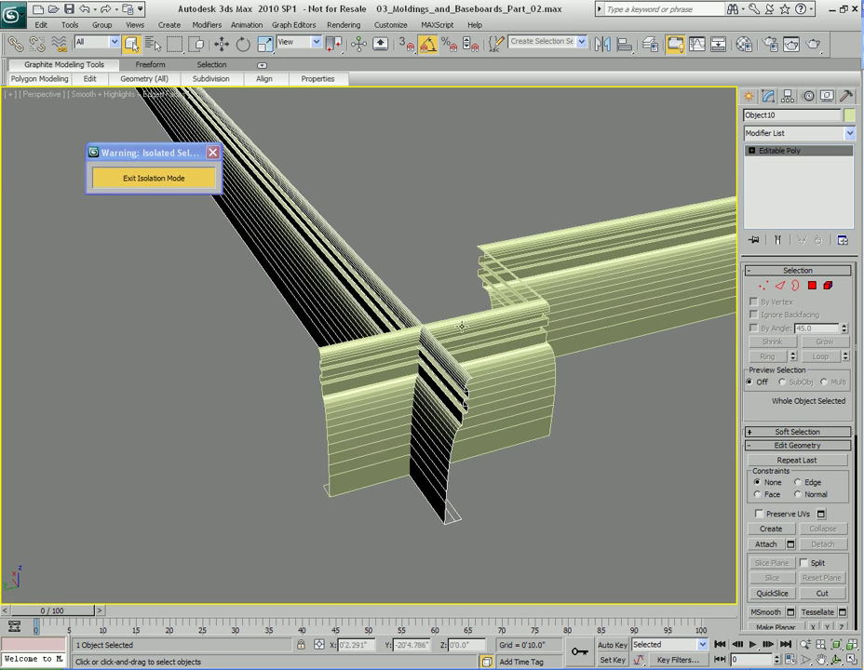
middle_drag(494, 317, 493, 328)
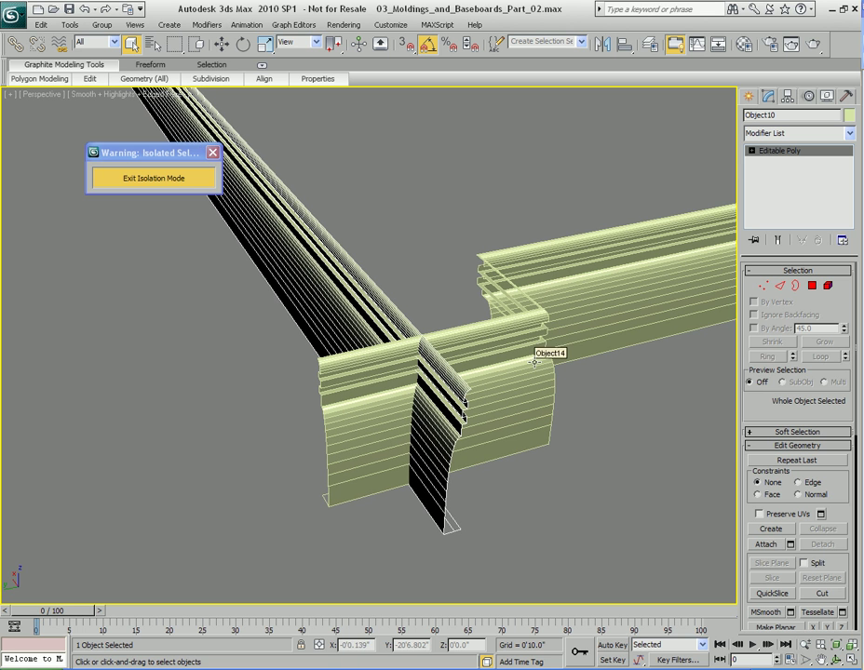
alt+middle_drag(434, 277, 667, 254)
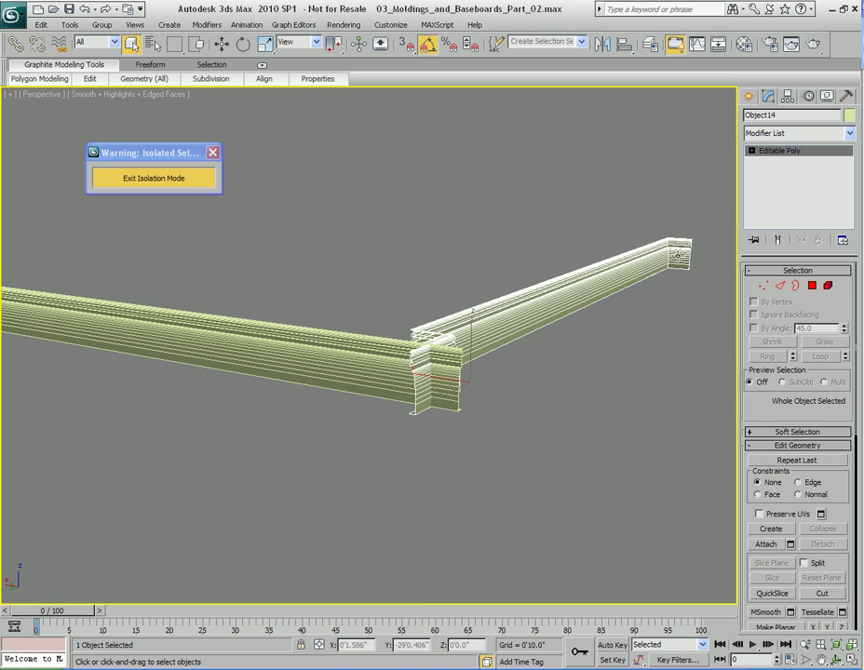
alt+middle_drag(554, 327, 537, 337)
alt+middle_drag(397, 367, 451, 371)
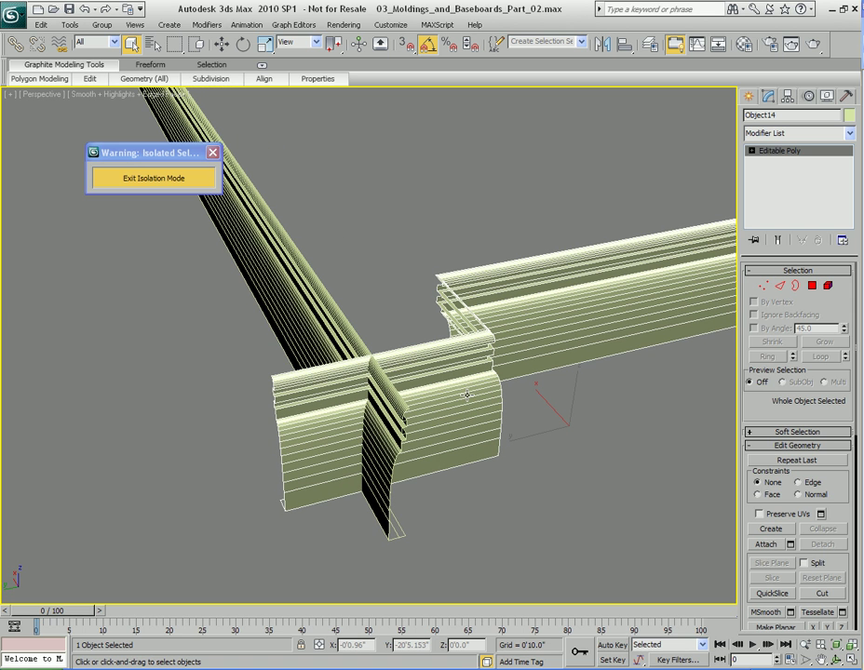
alt+middle_drag(468, 395, 463, 366)
Step: Select the polygons of Object14's short crossing section, examine them around the corner, and clear the selection
key(4)
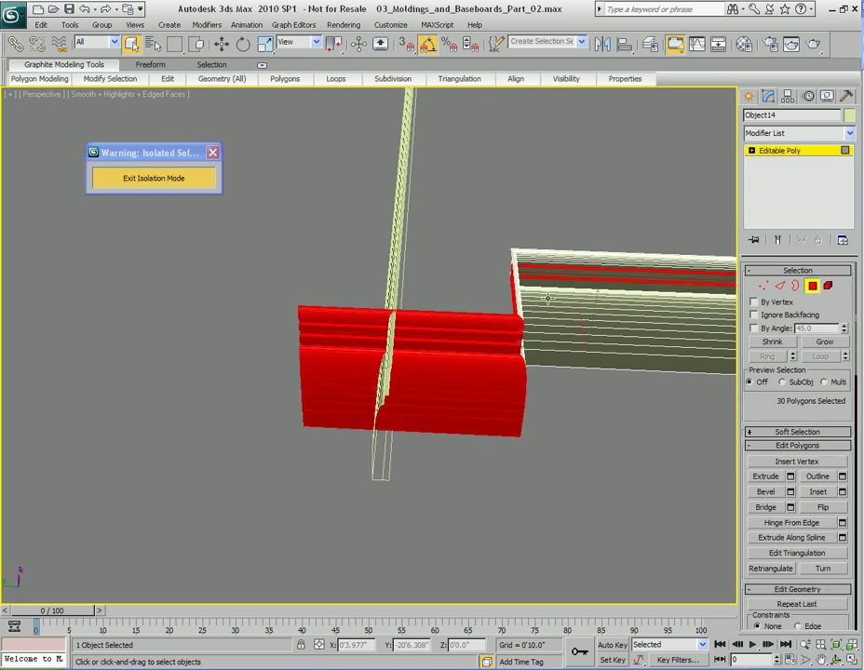
drag(438, 261, 483, 472)
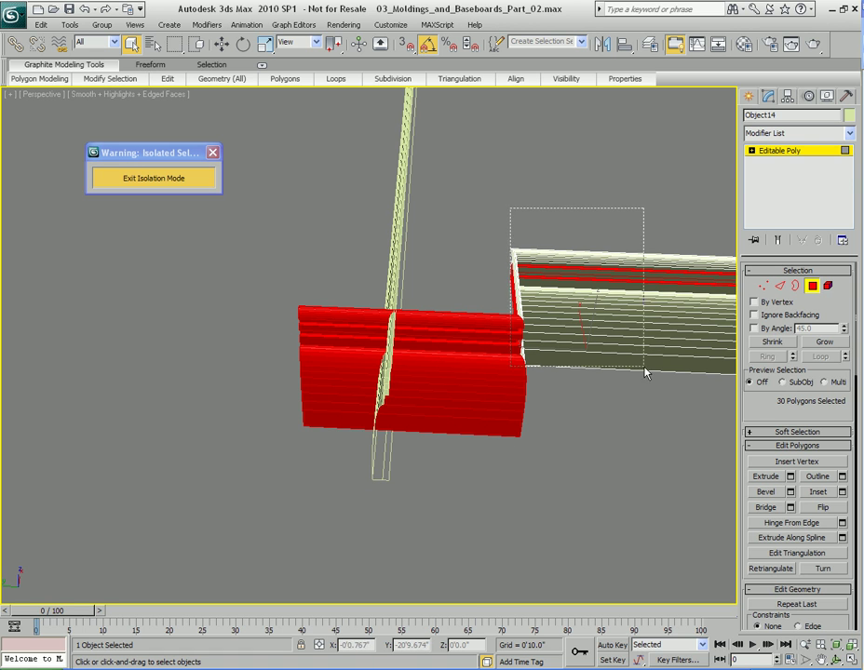
ctrl+drag(549, 263, 521, 335)
drag(446, 481, 446, 481)
alt+middle_drag(486, 450, 384, 412)
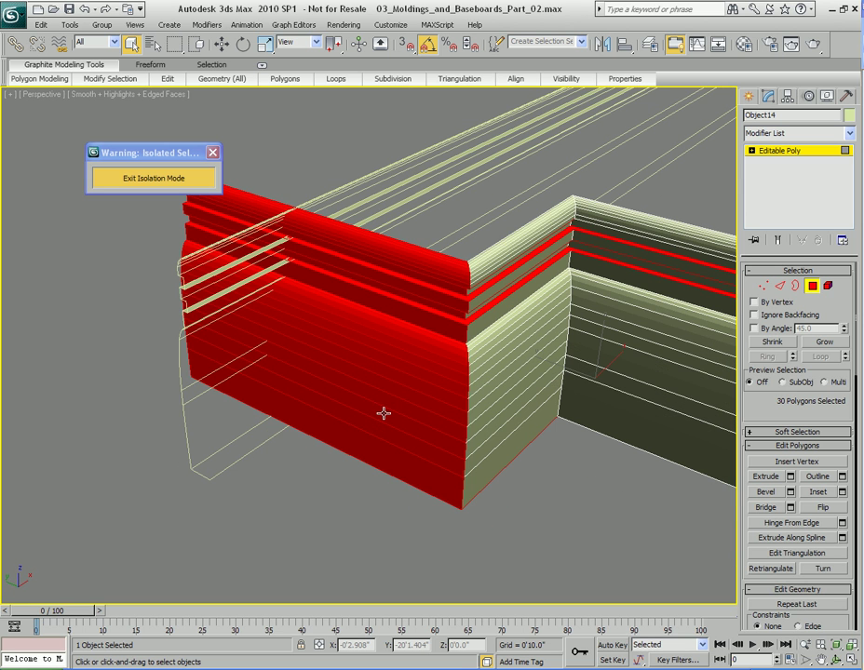
alt+middle_drag(398, 351, 380, 371)
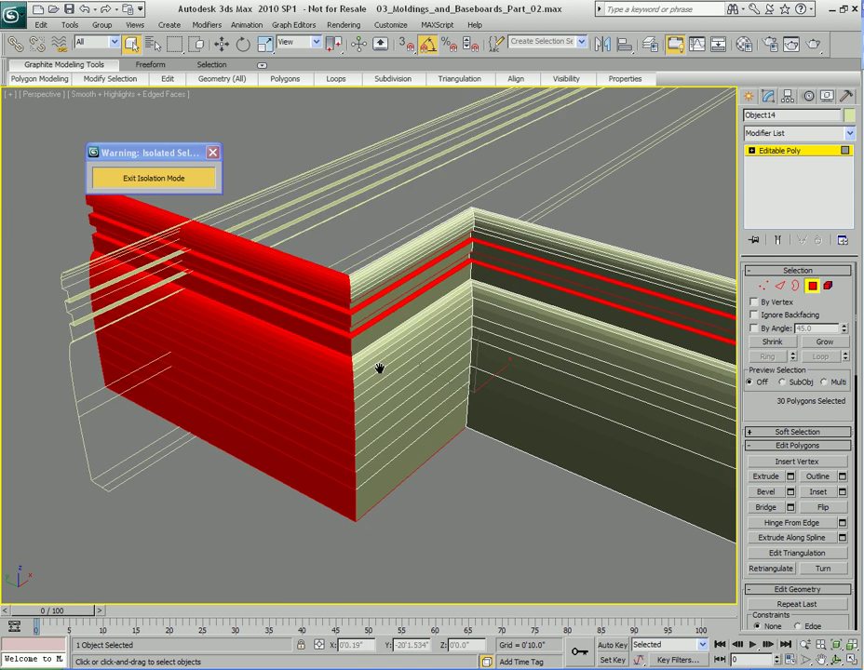
scroll(392, 385, down, 5)
scroll(426, 409, up, 10)
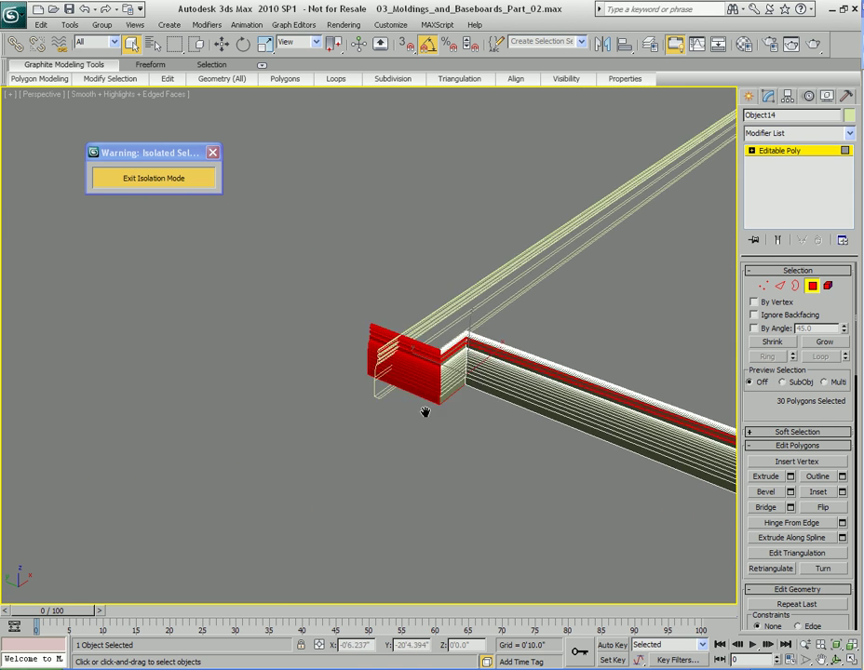
middle_drag(404, 396, 407, 392)
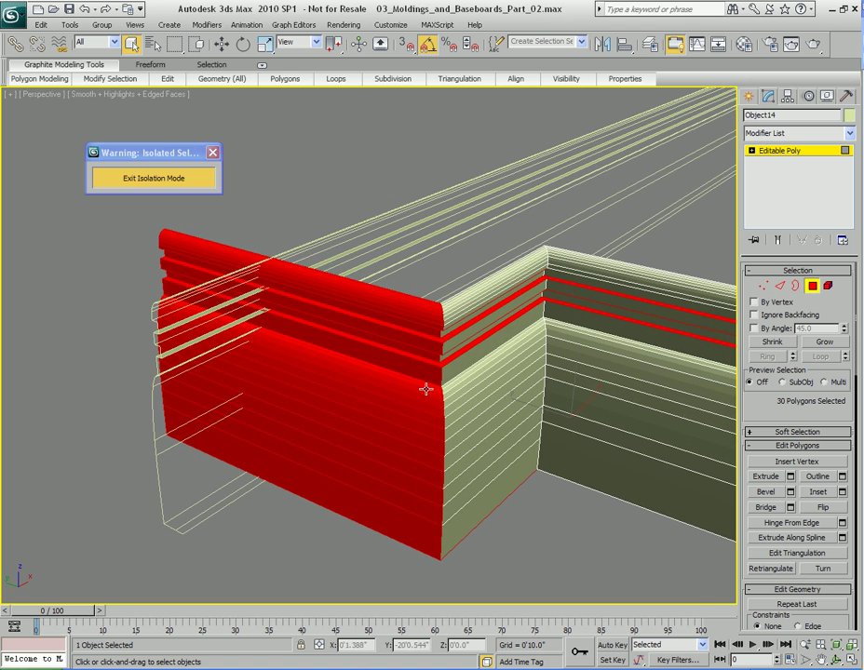
alt+middle_drag(444, 332, 404, 286)
alt+middle_drag(418, 431, 447, 410)
scroll(466, 390, up, 5)
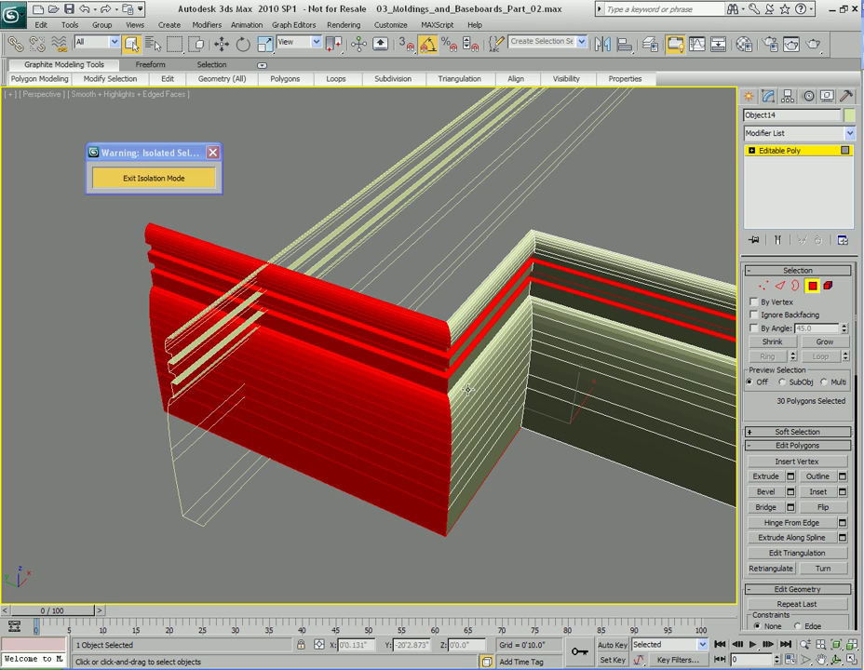
alt+middle_drag(556, 283, 452, 327)
click(480, 309)
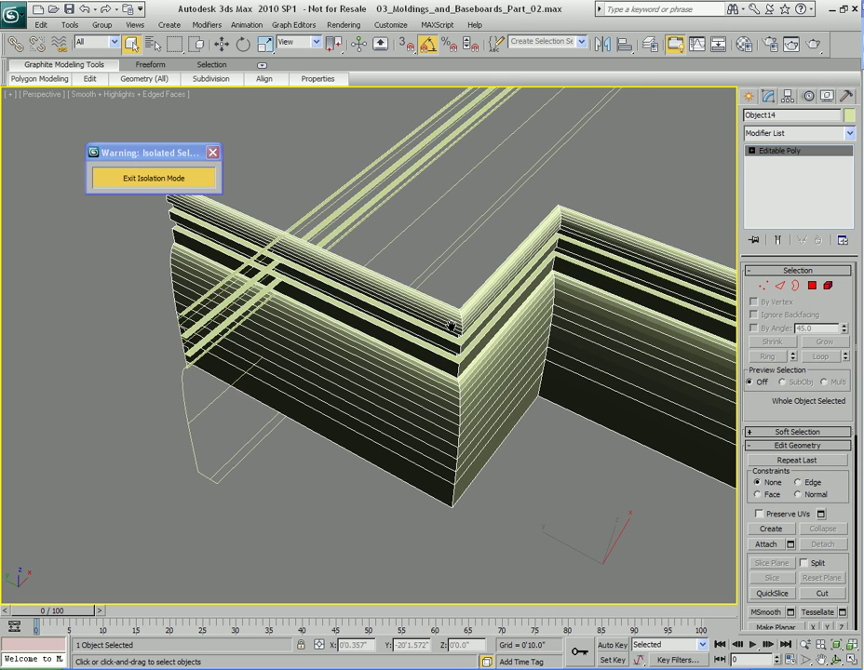
Step: Examine the mitred corner of Object14 up close in the Top view
key(t)
key(z)
middle_drag(406, 174, 428, 332)
scroll(428, 332, up, 6)
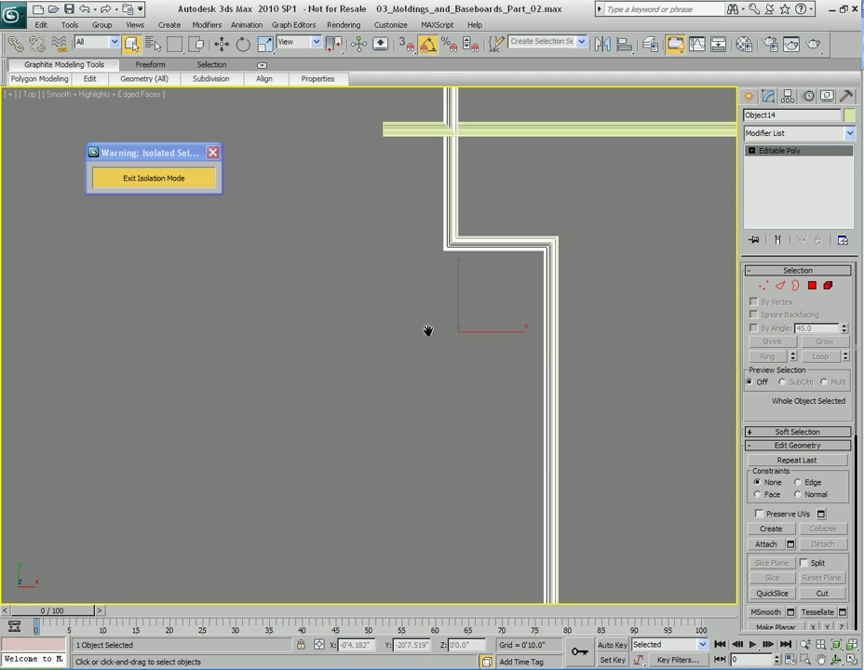
middle_drag(471, 283, 410, 503)
scroll(411, 503, up, 3)
middle_drag(482, 495, 391, 474)
key(4)
drag(331, 270, 574, 366)
middle_drag(501, 412, 482, 322)
scroll(519, 353, up, 2)
key(4)
scroll(492, 304, up, 4)
Step: Try a QuickSlice on Object14's mitred corner with vertex snapping, and leave the tool without slicing
right_click(481, 387)
click(470, 299)
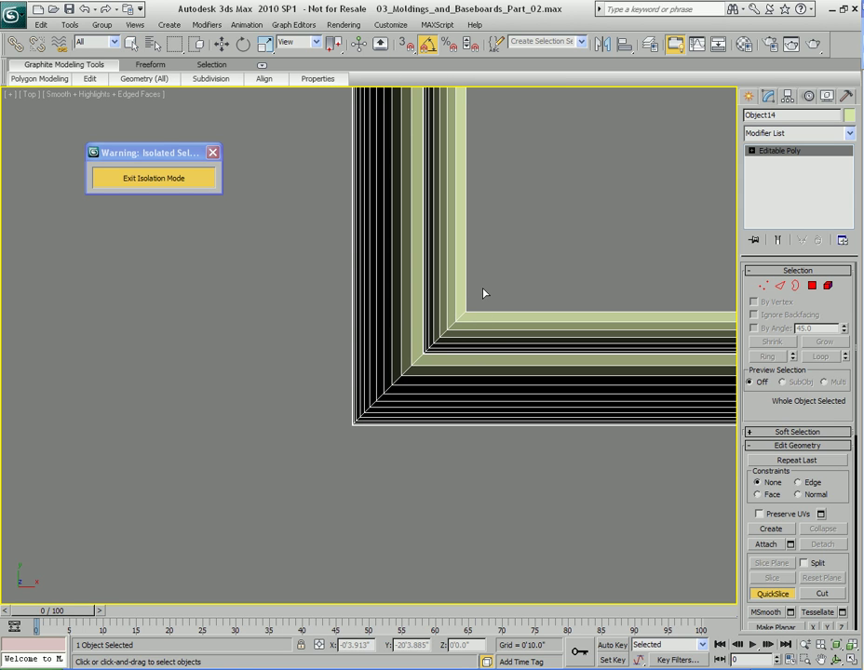
key(s)
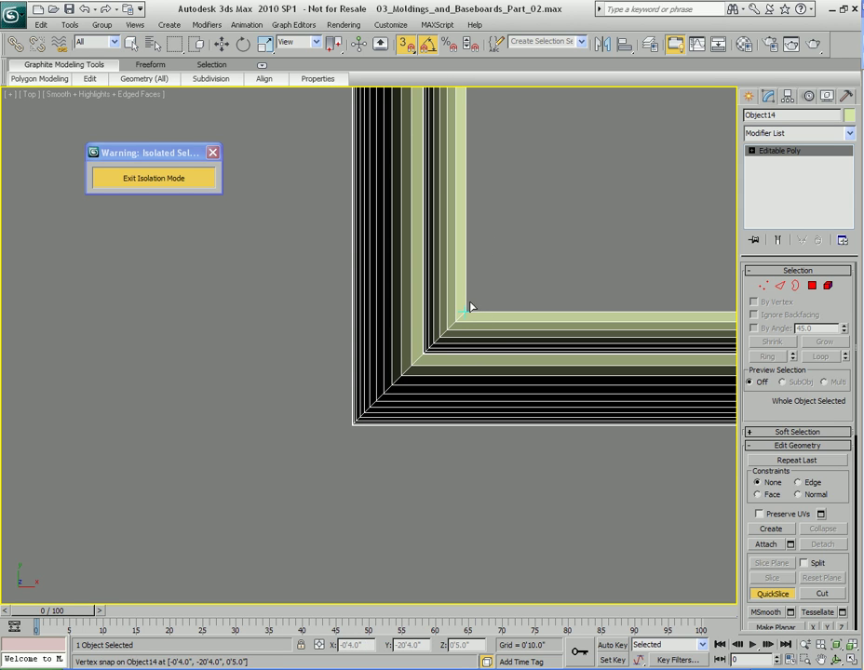
scroll(463, 354, up, 2)
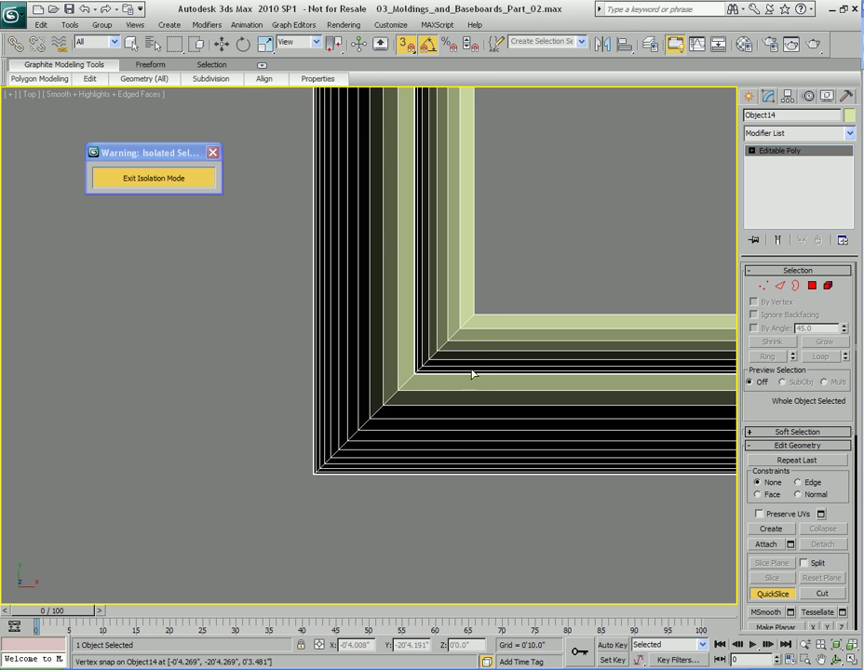
key(q)
key(p)
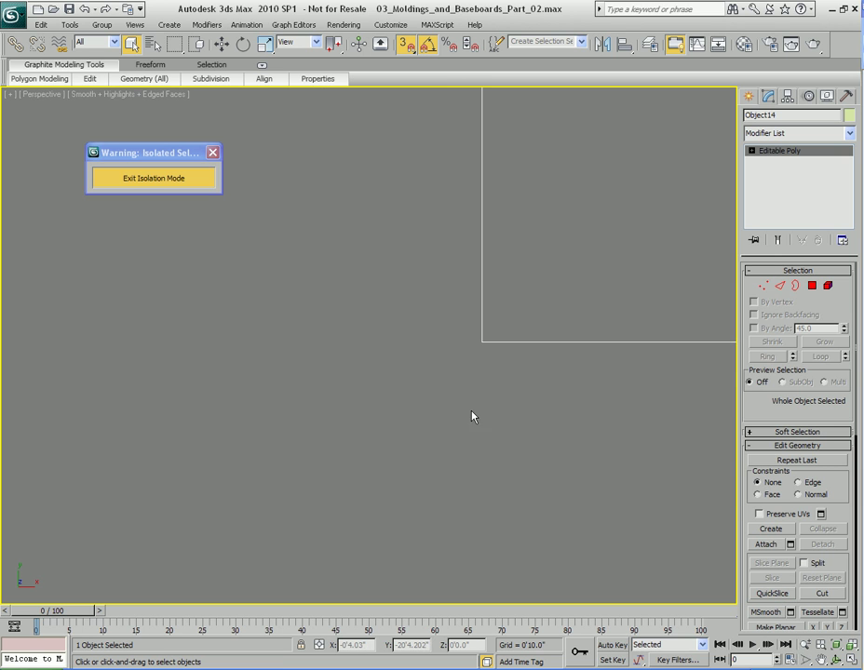
key(alt+space)
click(381, 301)
Step: Select all polygons of Object14's short crossing section and detach them as a clone
alt+middle_drag(446, 402, 488, 332)
scroll(488, 331, down, 6)
middle_drag(398, 294, 397, 380)
click(463, 337)
alt+middle_drag(463, 337, 496, 405)
key(4)
scroll(458, 374, up, 5)
middle_drag(457, 374, 432, 497)
drag(346, 296, 405, 548)
alt+middle_drag(405, 547, 353, 245)
mouse_move(222, 79)
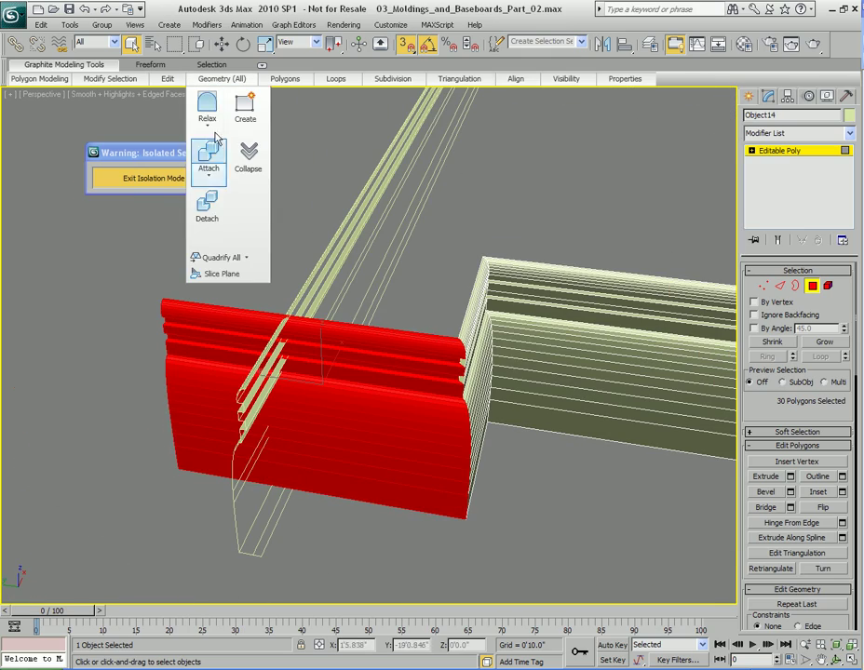
click(208, 206)
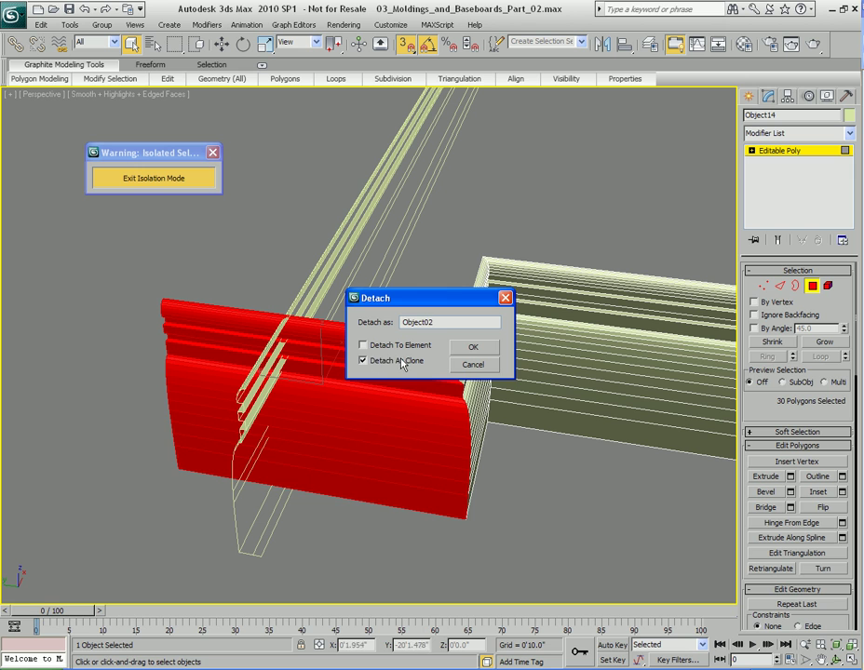
click(477, 351)
Step: Apply a ProBoolean Intersection to Object10 with the detached clone of the crossing section as operand
middle_drag(414, 389, 353, 289)
key(4)
click(450, 348)
click(294, 249)
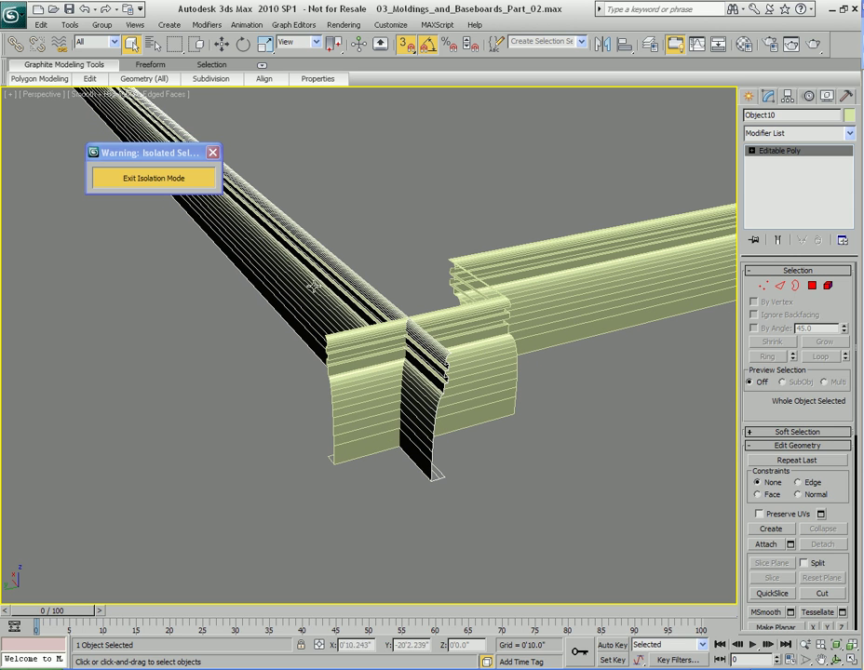
click(753, 98)
click(772, 253)
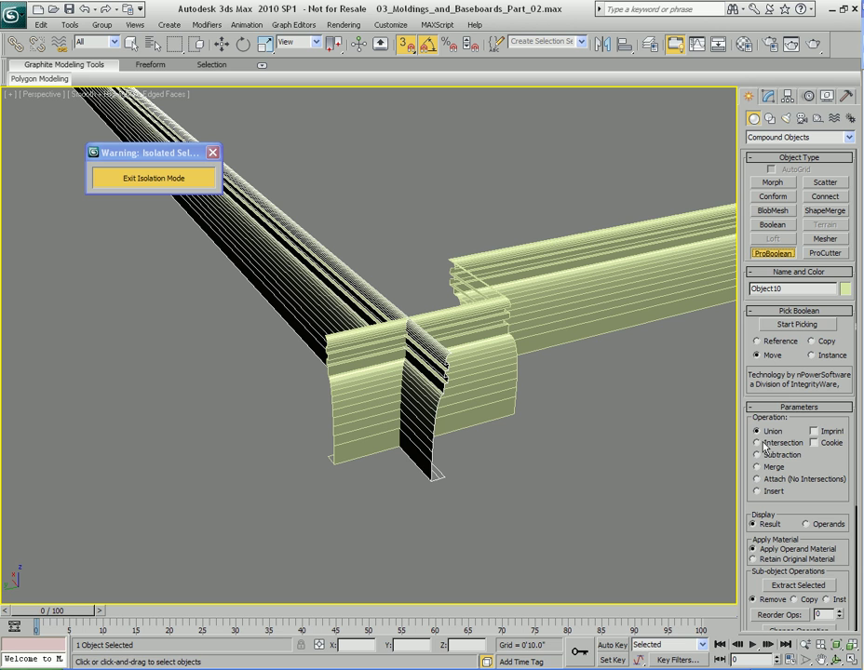
click(782, 325)
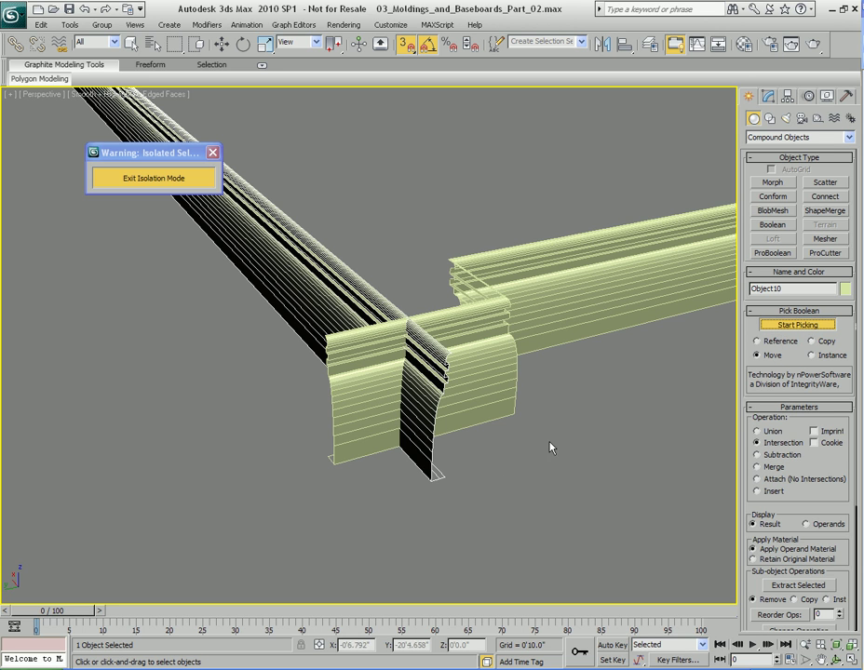
click(473, 412)
alt+middle_drag(551, 497, 404, 343)
key(w)
Step: Convert the ProBoolean Object10 to Editable Poly
right_click(403, 343)
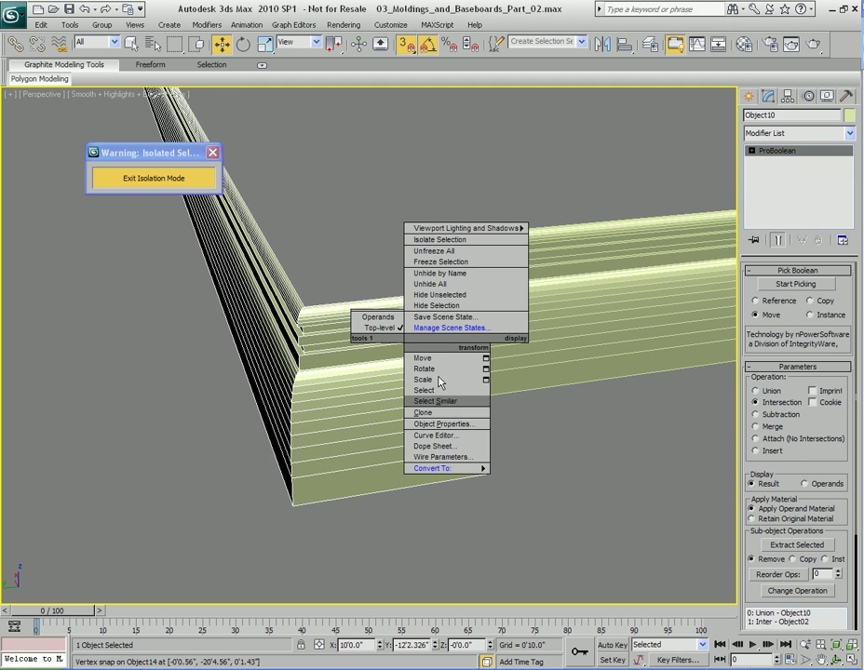
mouse_move(493, 468)
click(529, 482)
alt+middle_drag(529, 481, 515, 352)
click(516, 352)
key(q)
alt+middle_drag(474, 436, 509, 396)
Step: Attach the remaining baseboard Object14 to Object10
click(366, 348)
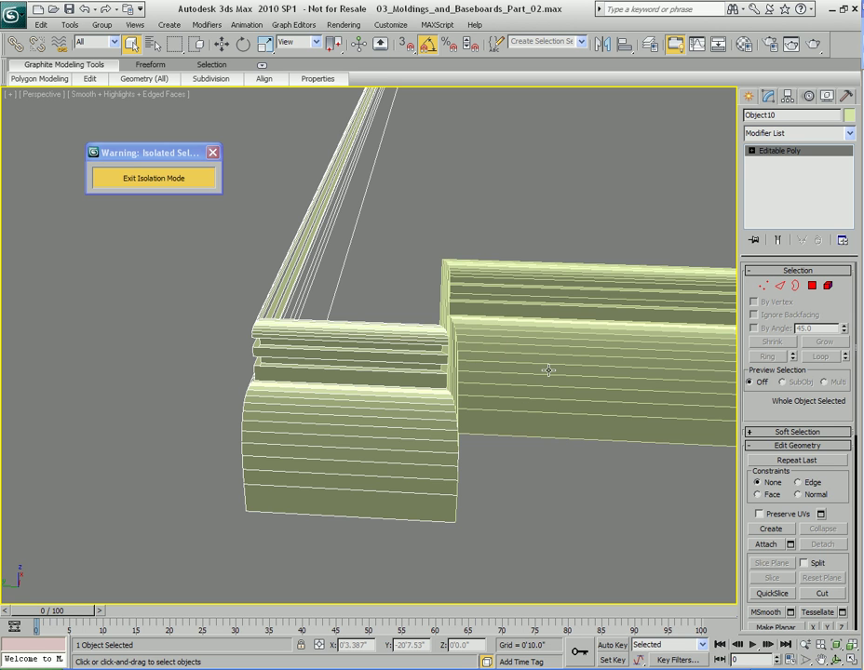
right_click(548, 371)
click(524, 252)
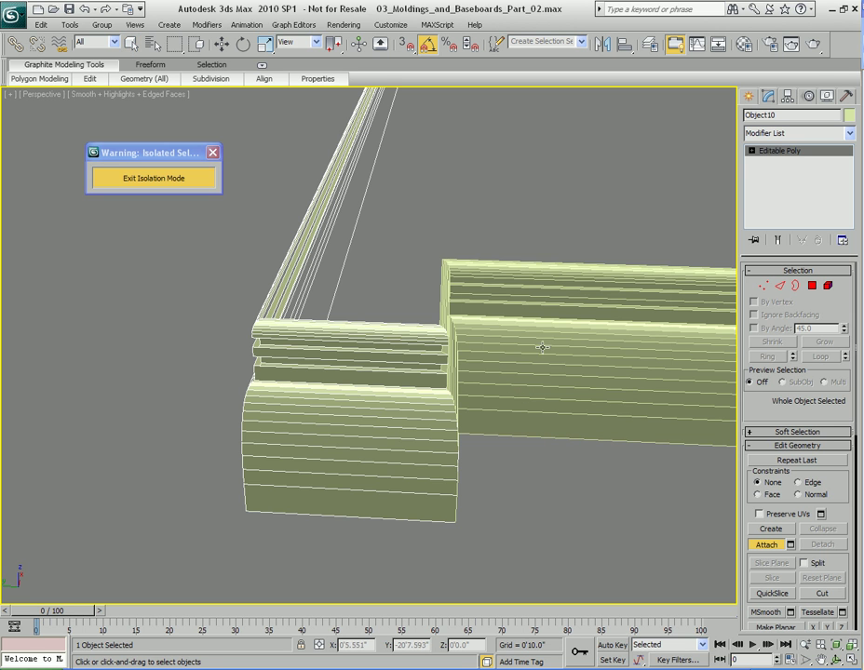
click(562, 288)
key(w)
Step: Turn on the xView Open Edges check and inspect the outer baseboard corner of Object10
alt+middle_drag(516, 358, 441, 412)
mouse_move(451, 348)
alt+middle_down()
mouse_move(448, 406)
mouse_move(443, 398)
alt+middle_up()
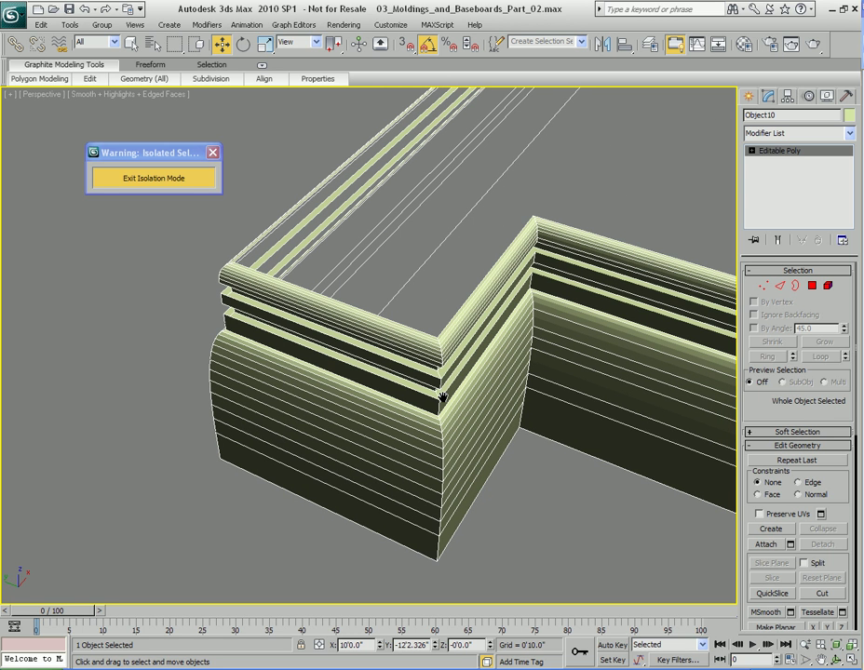
click(135, 25)
mouse_move(252, 222)
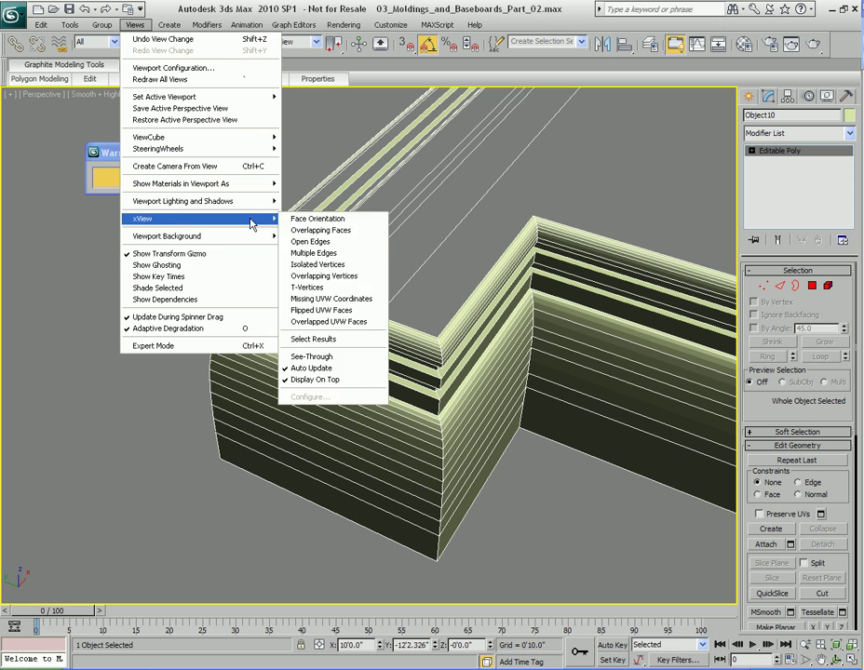
click(321, 242)
middle_drag(457, 377, 409, 304)
scroll(408, 298, up, 2)
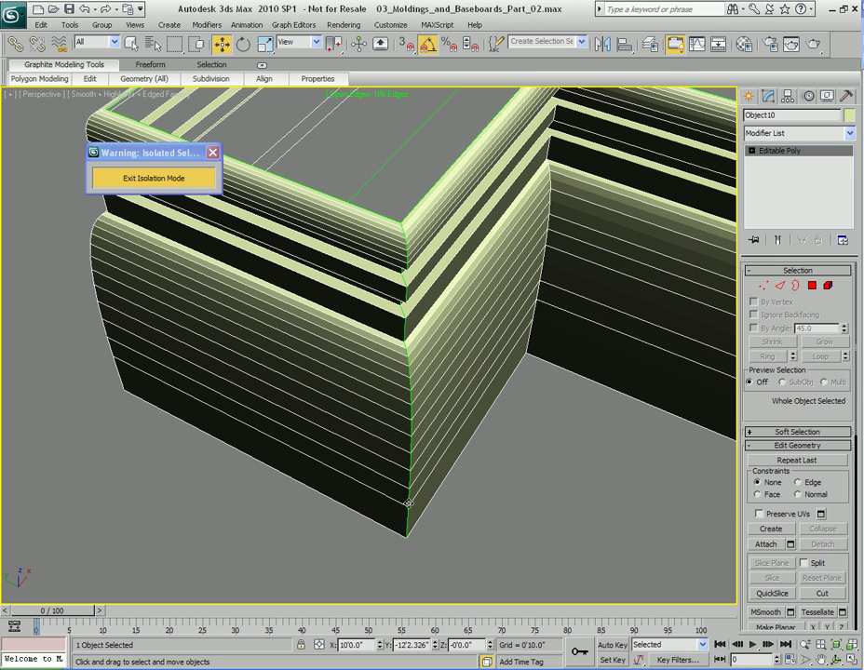
alt+middle_drag(410, 371, 436, 365)
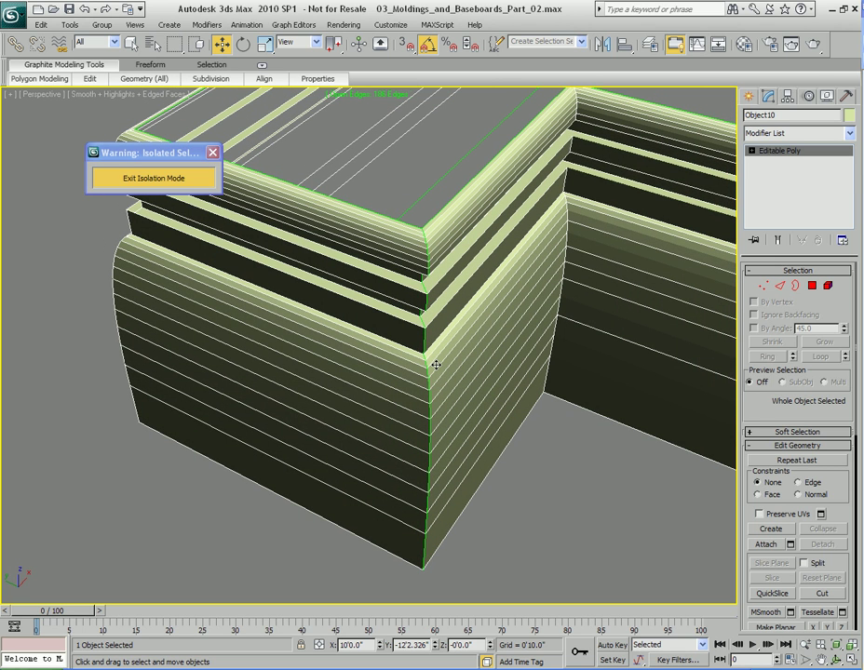
Step: Select the vertices along Object10's outer mitred corner and open the Weld Vertices settings
key(1)
alt+middle_drag(450, 284, 419, 386)
drag(369, 455, 446, 259)
alt+middle_drag(437, 378, 474, 304)
key(q)
right_click(469, 289)
click(415, 369)
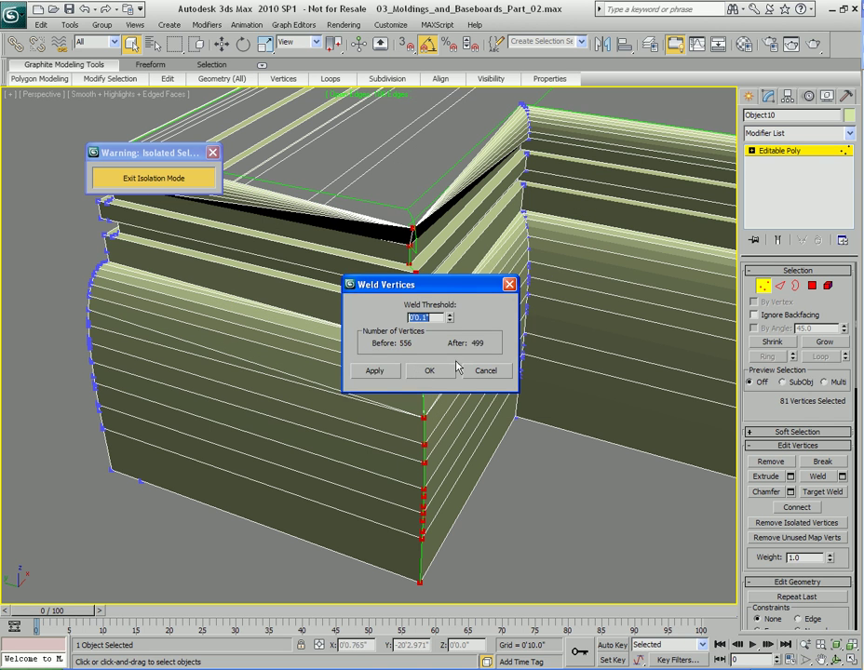
Step: Try weld thresholds of 0'0.0" and 0'0.02" on the corner vertices, then cancel the weld
drag(443, 284, 561, 257)
drag(486, 256, 524, 170)
middle_drag(568, 303, 553, 310)
drag(606, 209, 607, 255)
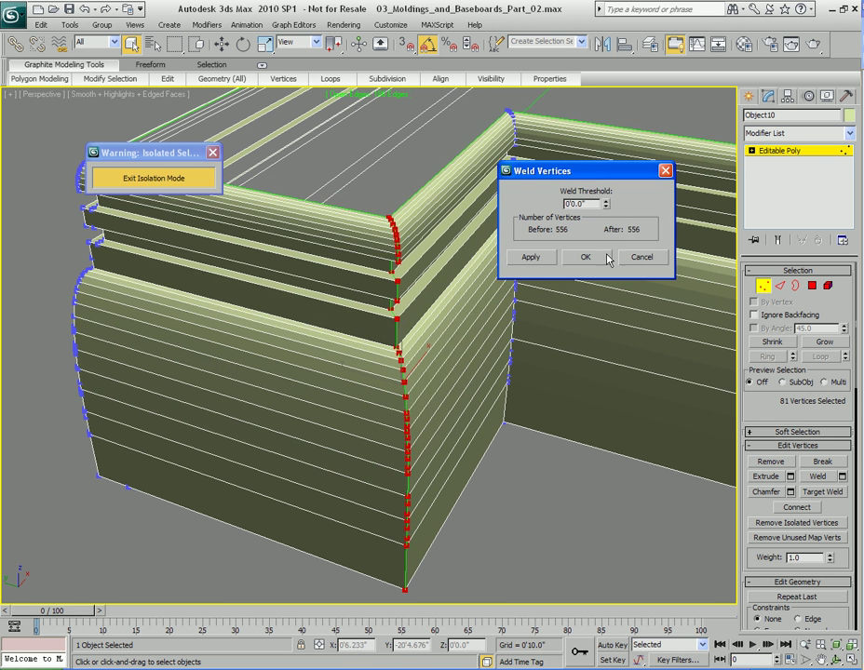
click(607, 201)
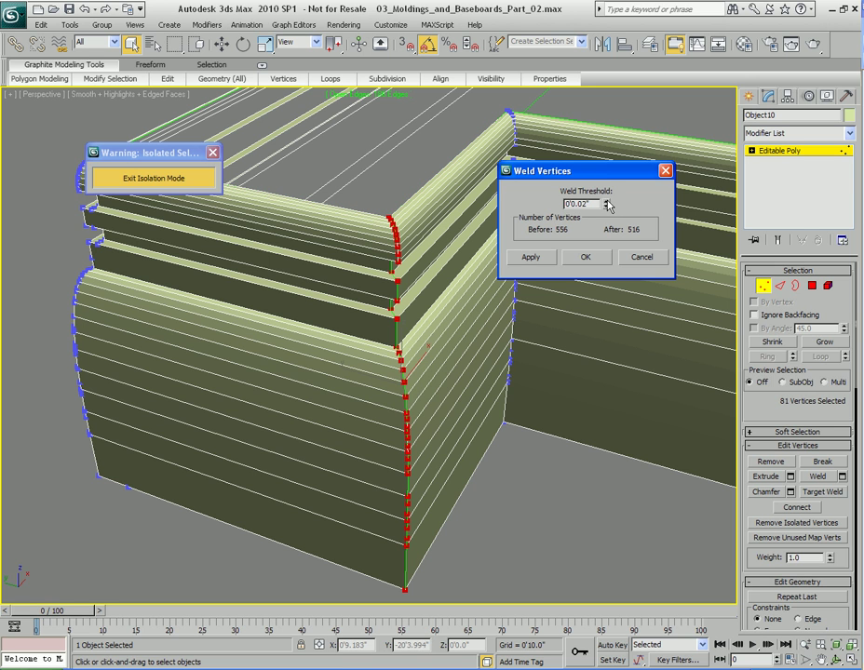
drag(606, 205, 607, 214)
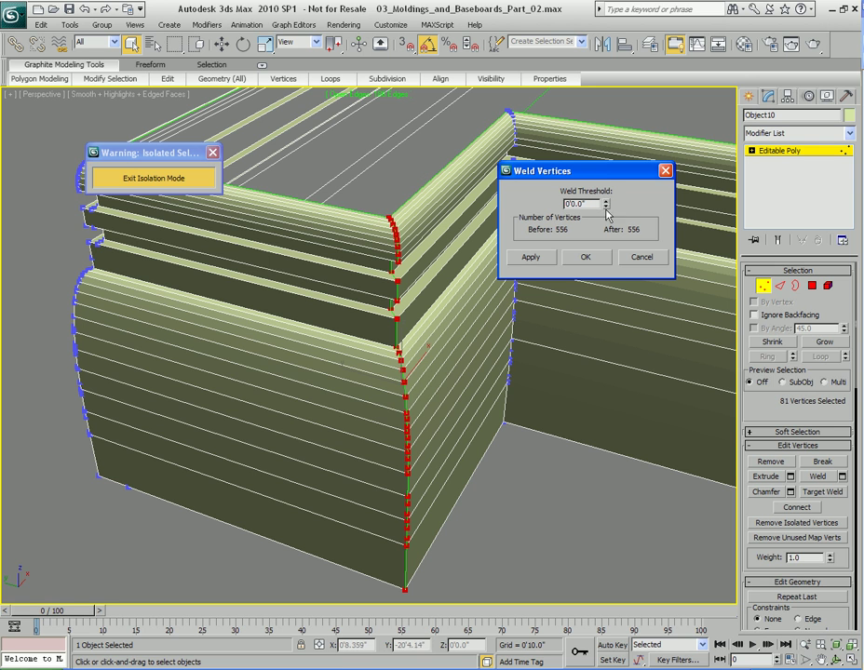
click(640, 264)
key(1)
mouse_move(457, 285)
middle_down()
mouse_move(461, 299)
mouse_move(457, 286)
middle_up()
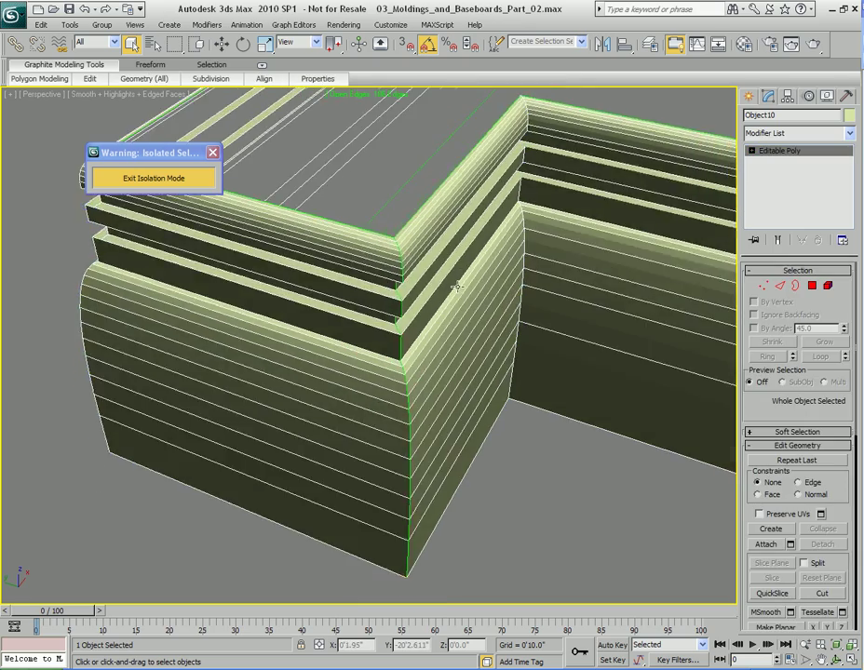
Step: Examine Object10's corners and highlighted open edges from several angles
scroll(488, 247, down, 4)
middle_drag(488, 246, 504, 275)
click(505, 252)
alt+middle_drag(431, 285, 470, 308)
click(454, 311)
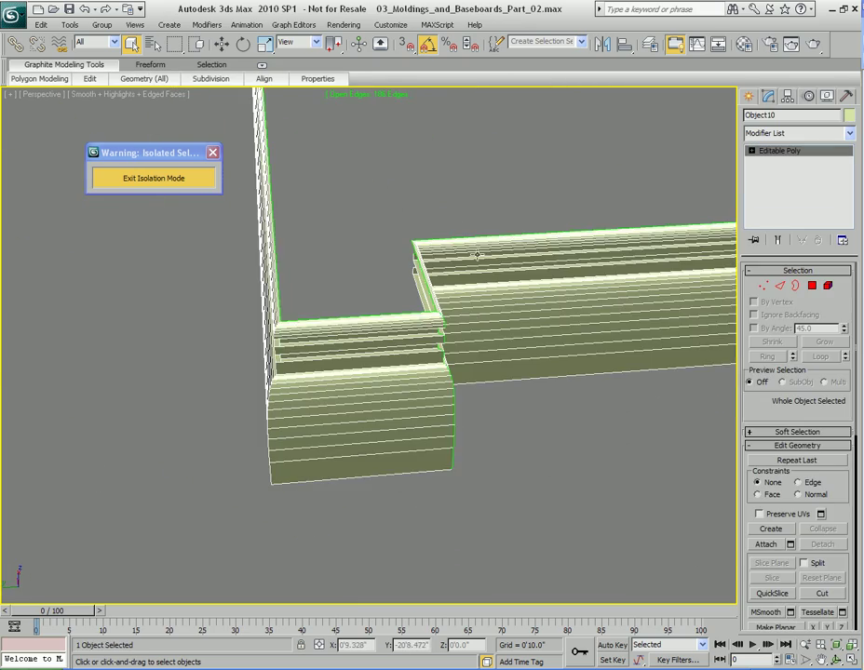
click(463, 219)
middle_drag(415, 327, 429, 375)
scroll(339, 290, up, 5)
scroll(455, 373, down, 2)
scroll(294, 292, down, 2)
middle_drag(294, 292, 411, 346)
scroll(411, 345, down, 3)
alt+middle_drag(289, 333, 410, 346)
scroll(391, 307, down, 4)
middle_drag(375, 296, 396, 368)
alt+middle_drag(397, 368, 346, 352)
alt+middle_drag(493, 367, 368, 362)
Step: Exit isolation mode and select the Object10 baseboard again
click(189, 181)
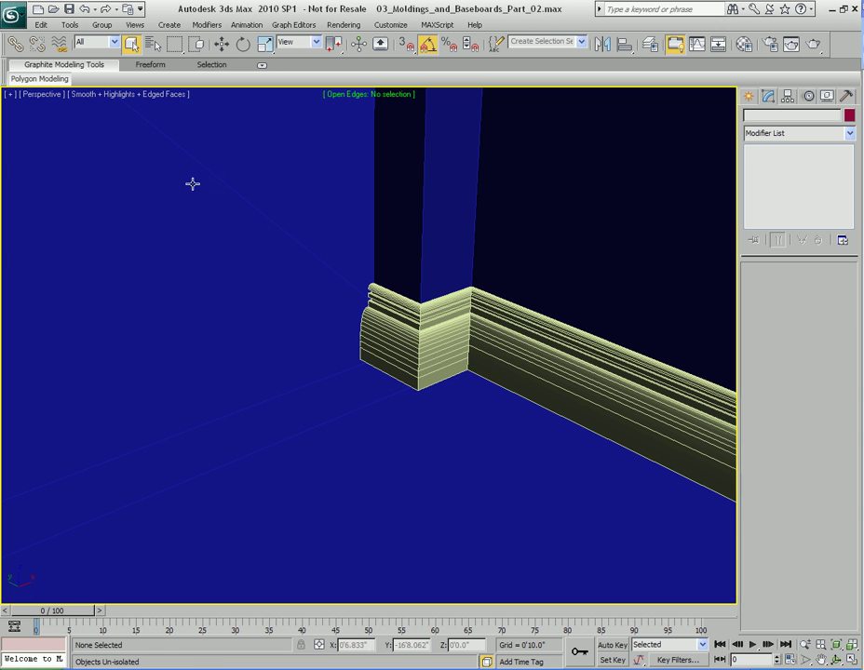
click(415, 326)
scroll(416, 346, down, 5)
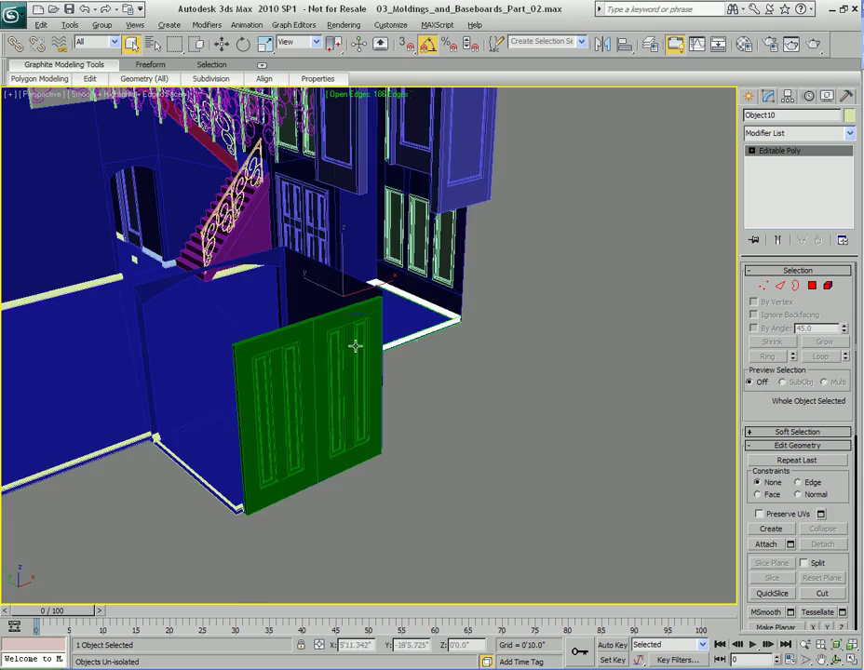
Step: Select the profile vertices at Object10's open end beside the doorway and compare it with the baseboard end opposite
alt+middle_drag(391, 356, 453, 359)
middle_drag(310, 373, 346, 348)
scroll(444, 349, up, 3)
middle_drag(443, 350, 346, 343)
middle_drag(317, 341, 298, 363)
scroll(232, 359, up, 5)
key(1)
drag(318, 311, 342, 389)
key(z)
alt+middle_drag(342, 389, 362, 405)
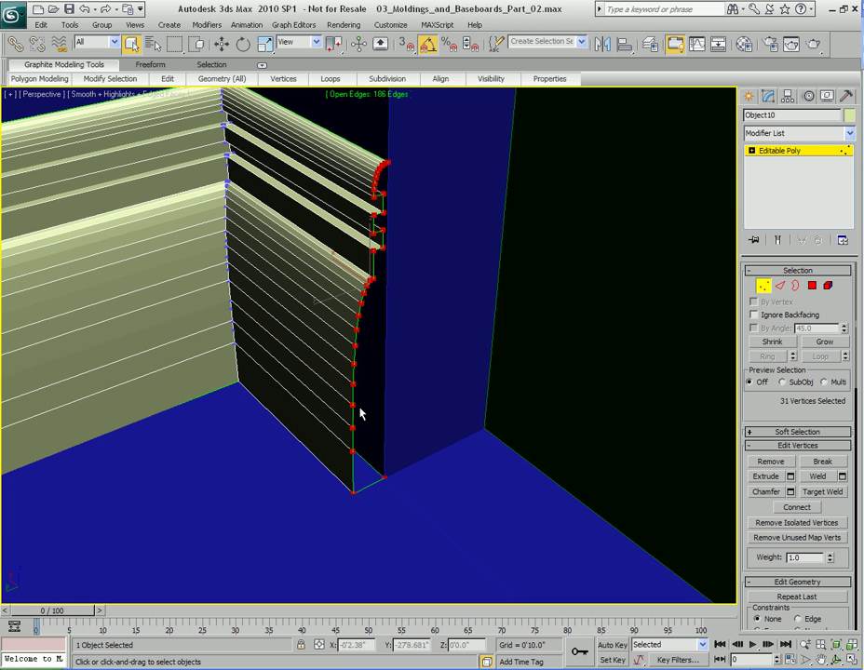
alt+middle_drag(339, 290, 342, 371)
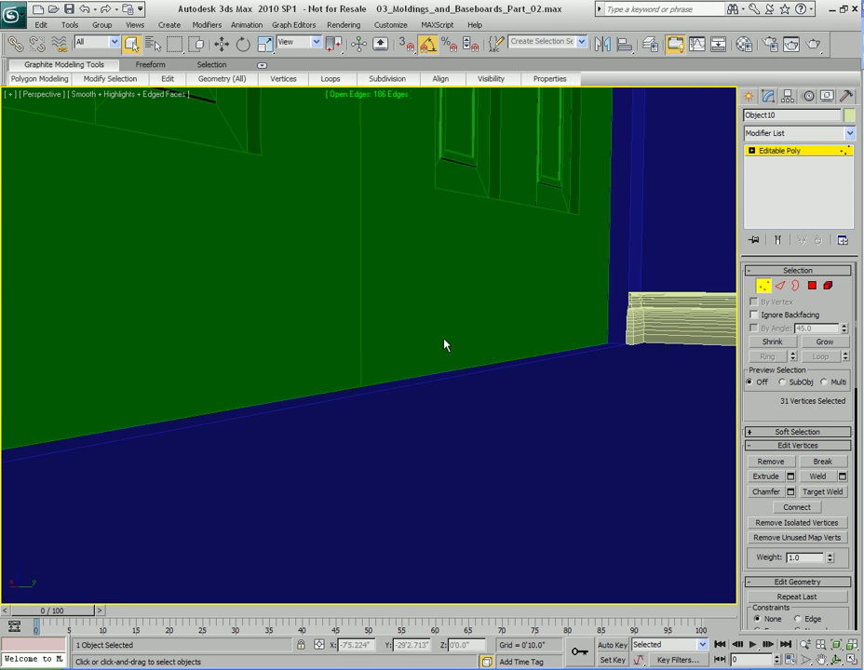
alt+middle_drag(646, 326, 396, 378)
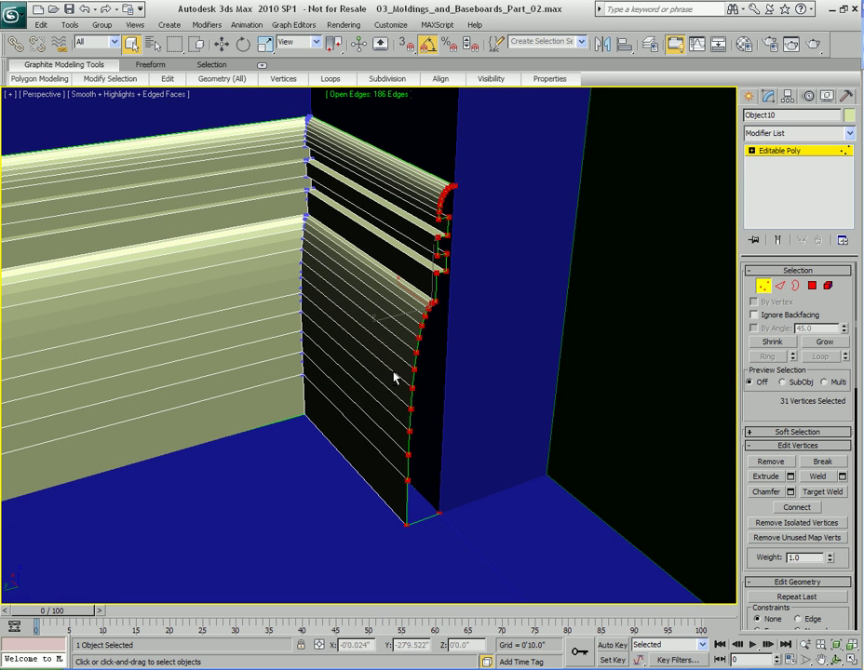
Step: Isolate Object10 and switch to editing its edges at the open end
key(1)
key(alt+q)
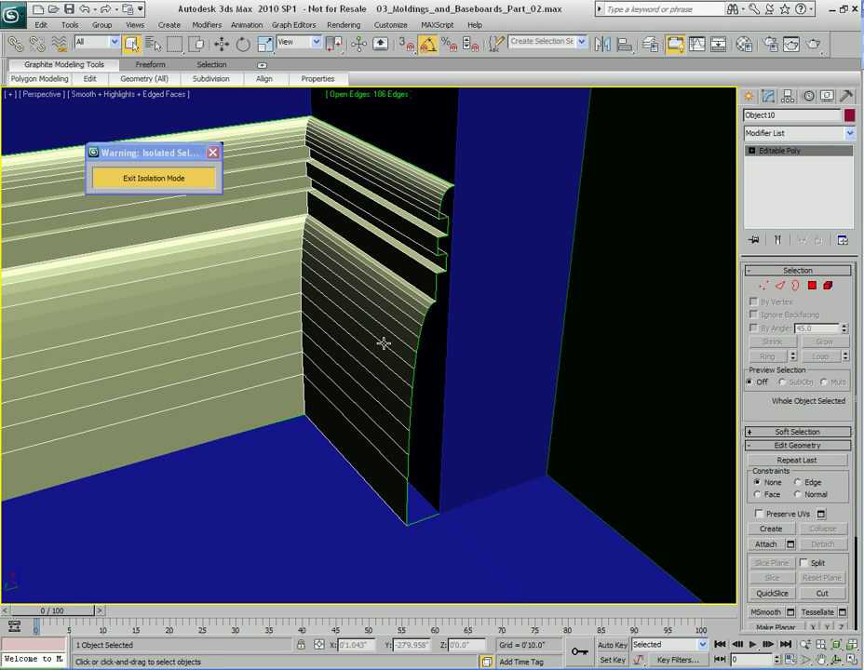
key(1)
key(z)
alt+middle_drag(525, 393, 359, 365)
key(1)
key(2)
Step: Extrude the bottom back edge at Object10's open end upward into a new back face
alt+middle_drag(380, 404, 425, 422)
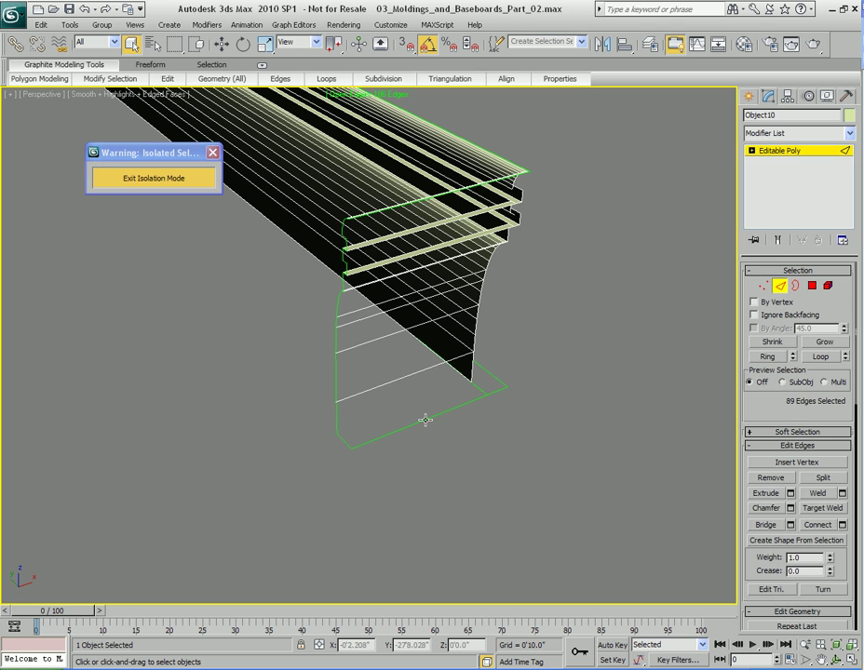
key(w)
mouse_move(448, 360)
alt+middle_down()
mouse_move(388, 407)
mouse_move(443, 367)
alt+middle_up()
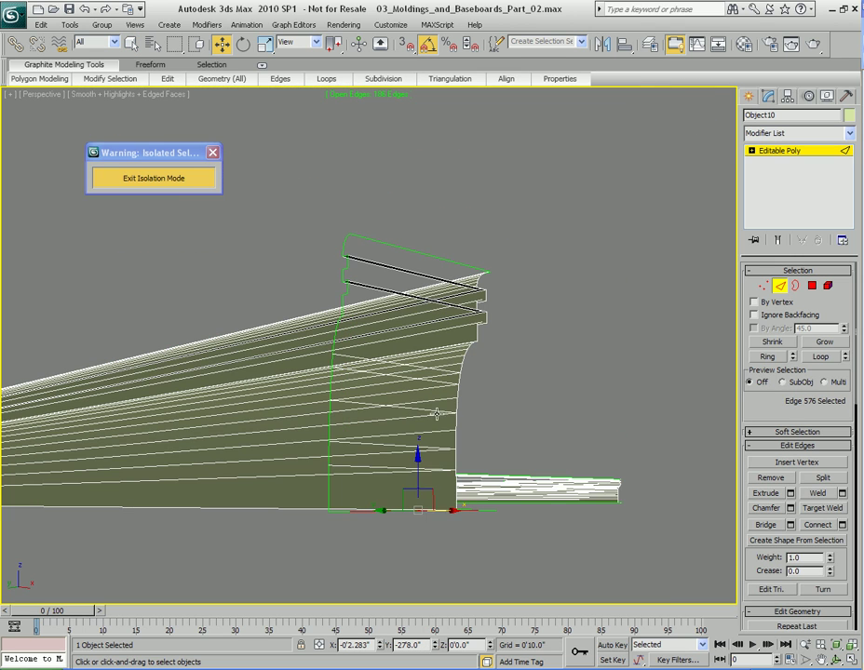
shift+drag(420, 471, 429, 342)
alt+middle_drag(429, 342, 468, 405)
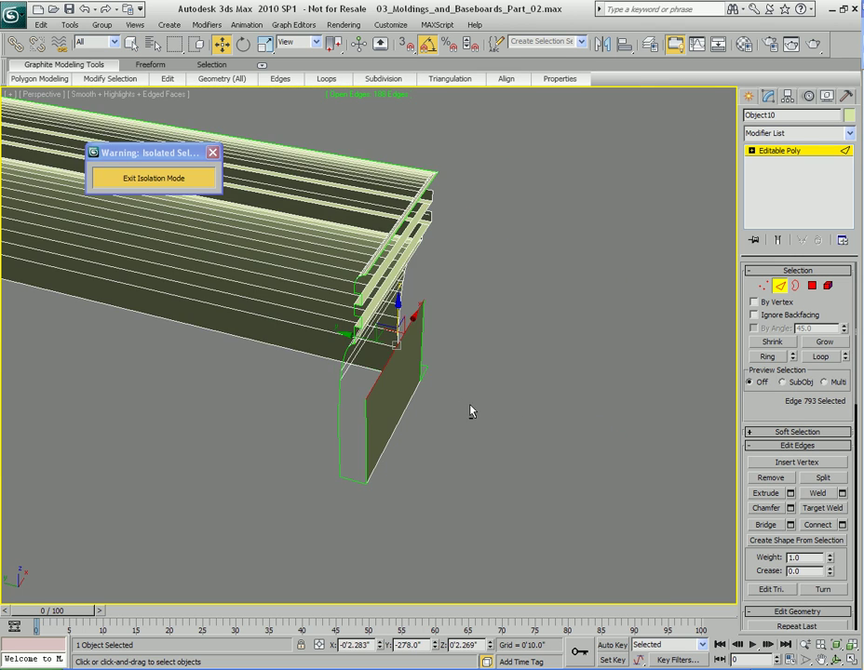
Step: Target Weld the raised edge to the matching top back edge so the temporary face spans the full height
key(q)
alt+middle_drag(427, 376, 426, 368)
right_click(427, 368)
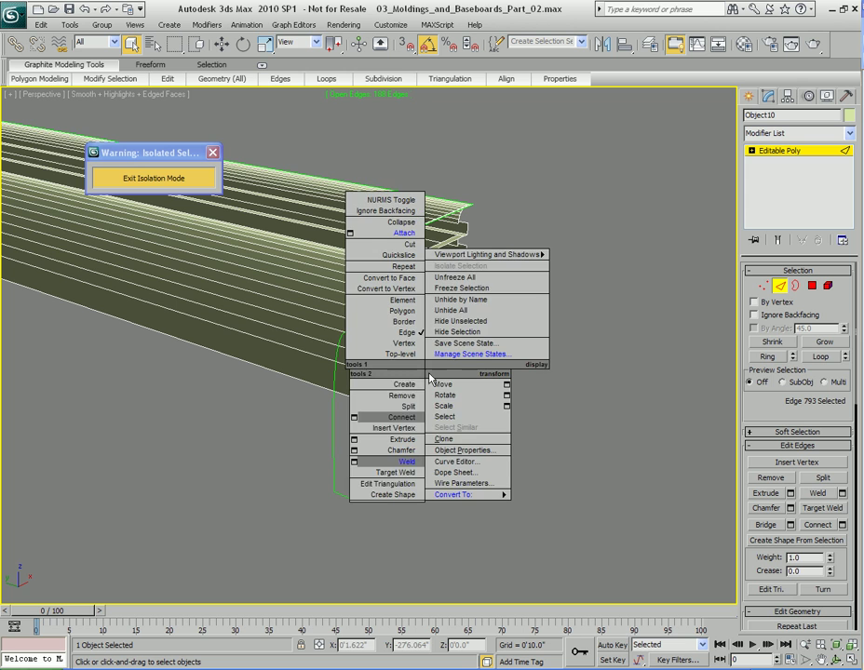
click(379, 469)
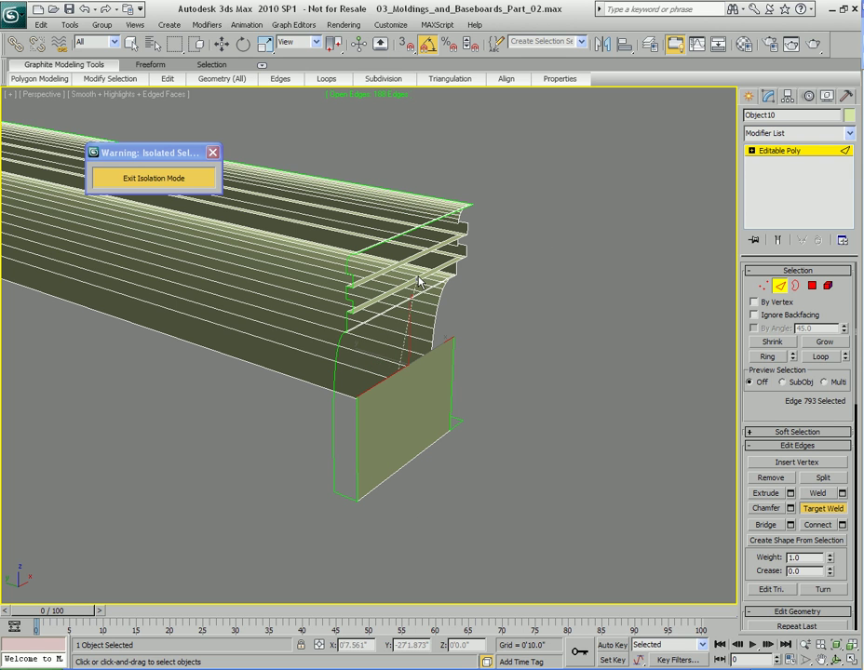
click(414, 230)
alt+middle_drag(355, 336, 324, 225)
alt+middle_drag(315, 376, 445, 378)
Step: Cap the open profile border at the end of Object10
key(3)
mouse_move(428, 419)
middle_down()
mouse_move(423, 395)
mouse_move(336, 378)
mouse_move(344, 328)
mouse_move(399, 285)
mouse_move(325, 263)
mouse_move(384, 357)
mouse_move(480, 371)
mouse_move(329, 378)
mouse_move(449, 331)
mouse_move(391, 432)
mouse_move(420, 409)
mouse_move(446, 409)
mouse_move(416, 409)
middle_up()
click(415, 391)
right_click(350, 324)
click(325, 362)
Step: Delete the temporary back polygon behind the newly capped end of Object10
key(4)
click(373, 308)
key(Delete)
key(4)
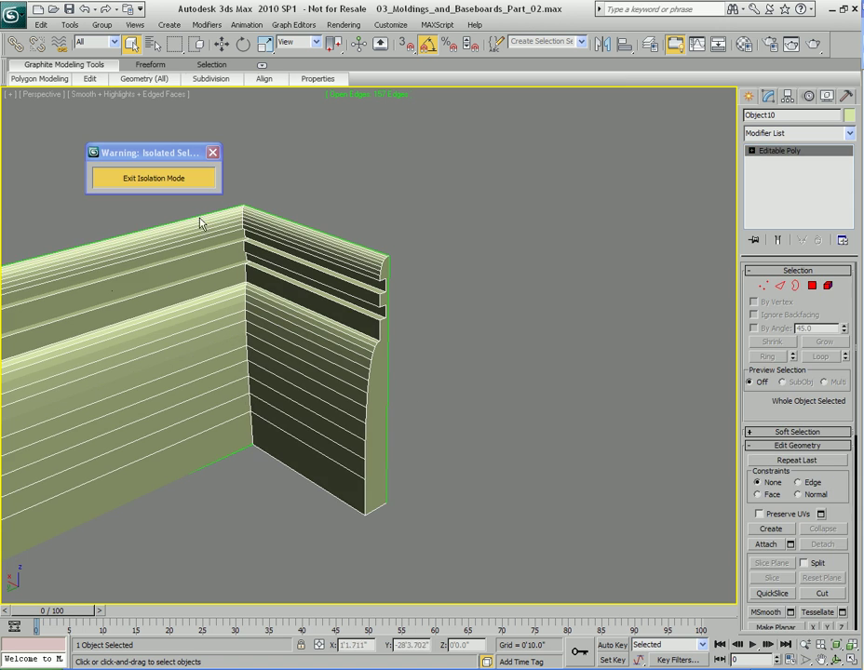
Step: Exit isolation mode, check Object10's end cap, and select the 1st Floor Baseboards on the other side of the door
click(196, 177)
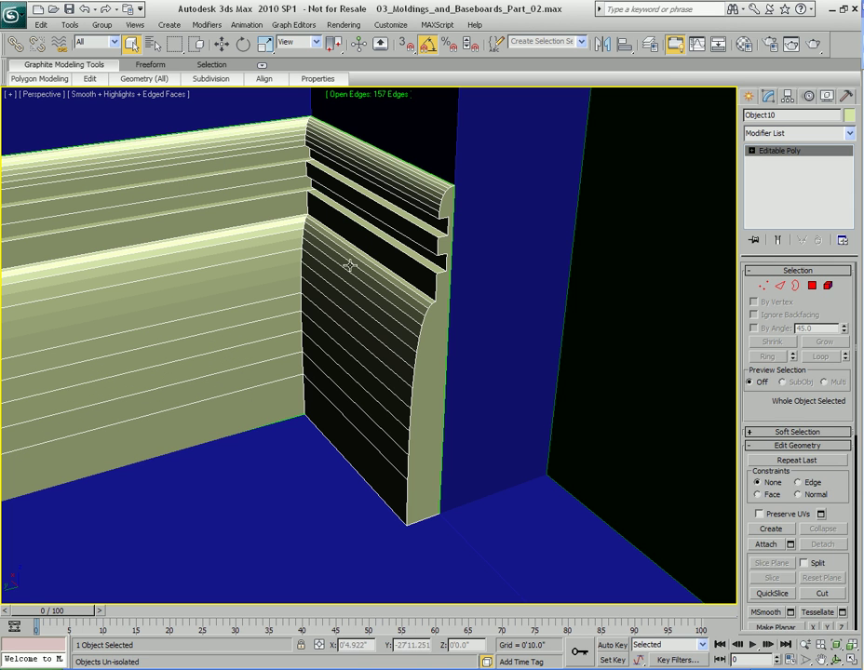
key(4)
click(443, 363)
alt+middle_drag(444, 359, 270, 430)
key(4)
scroll(296, 432, down, 3)
middle_drag(711, 437, 456, 379)
click(454, 381)
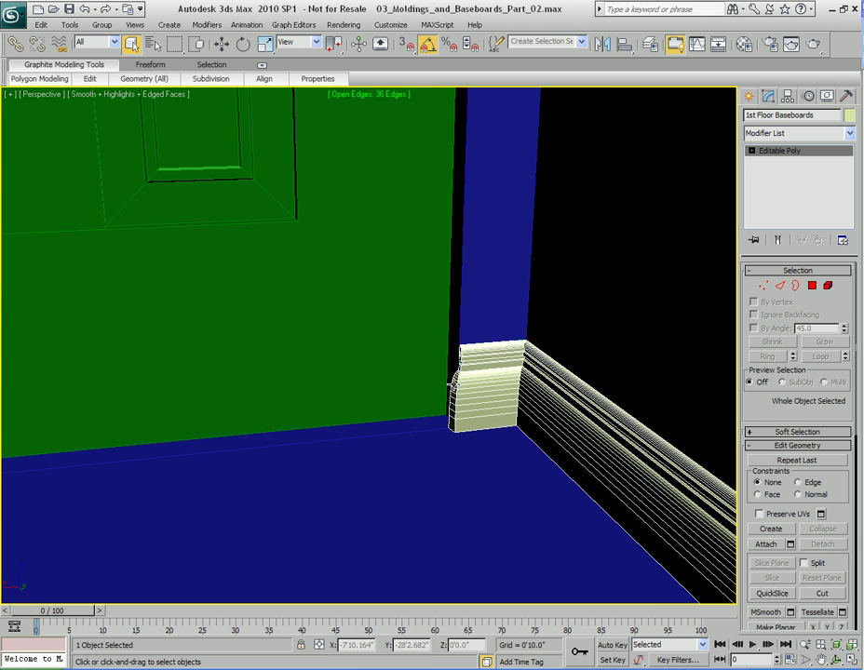
Step: Delete all polygons of the short return at the door end of the 1st Floor Baseboards
key(4)
click(455, 383)
key(z)
scroll(463, 401, down, 5)
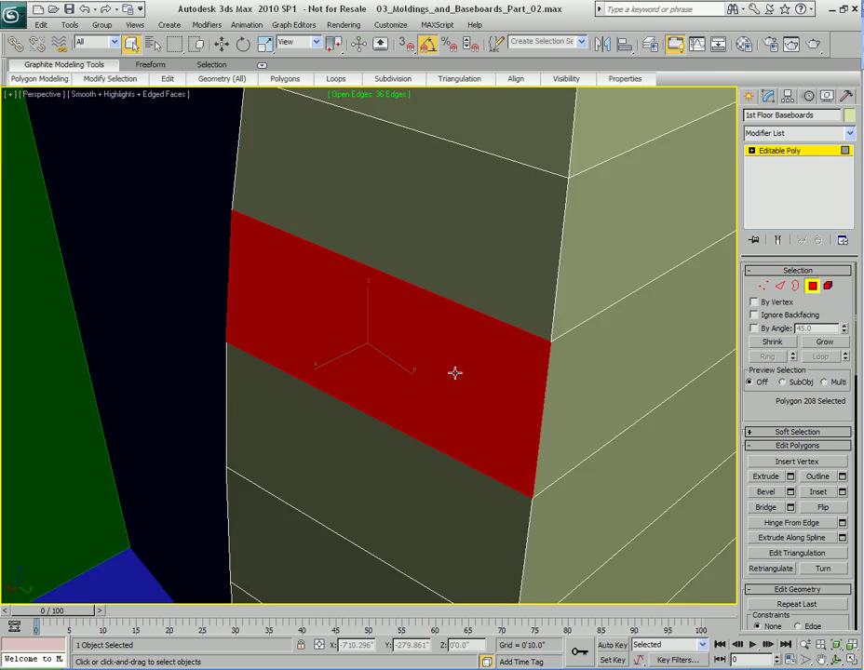
scroll(470, 381, down, 3)
alt+middle_drag(412, 374, 386, 392)
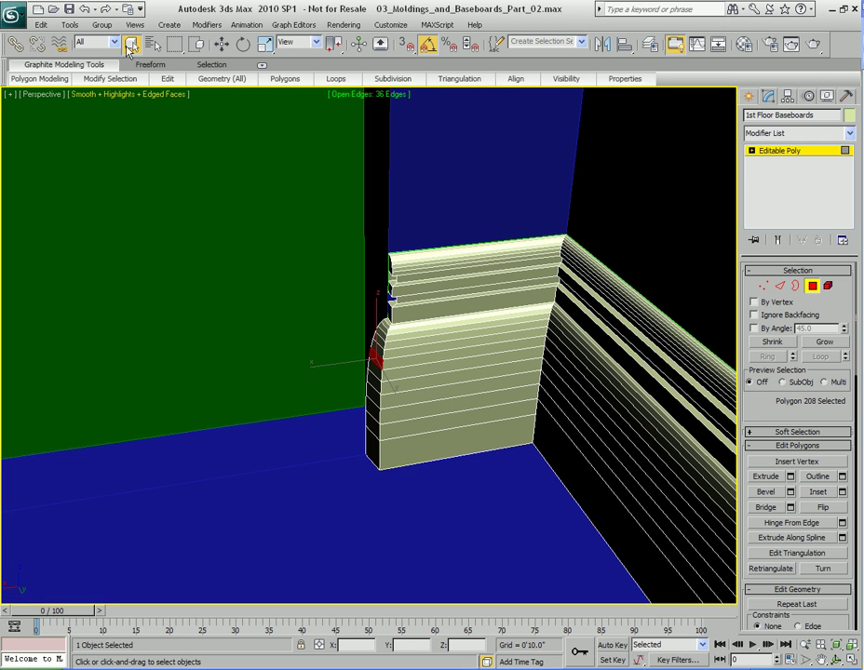
drag(279, 193, 373, 486)
alt+middle_drag(373, 486, 386, 404)
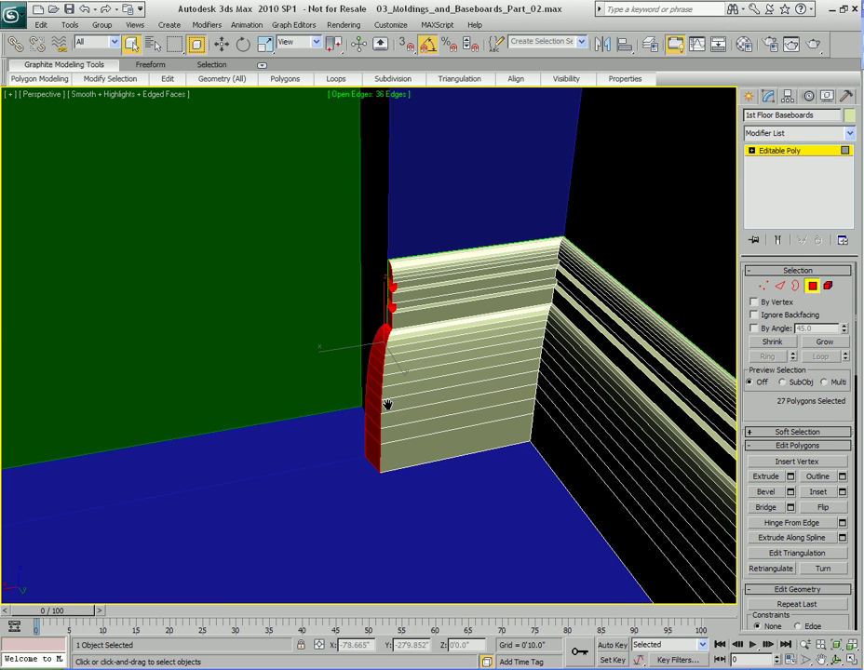
key(Delete)
Step: Select the remaining profile vertices at the baseboard's open end and make them planar in X
alt+middle_drag(388, 408, 323, 353)
key(1)
drag(320, 199, 402, 321)
alt+middle_drag(458, 450, 383, 414)
key(w)
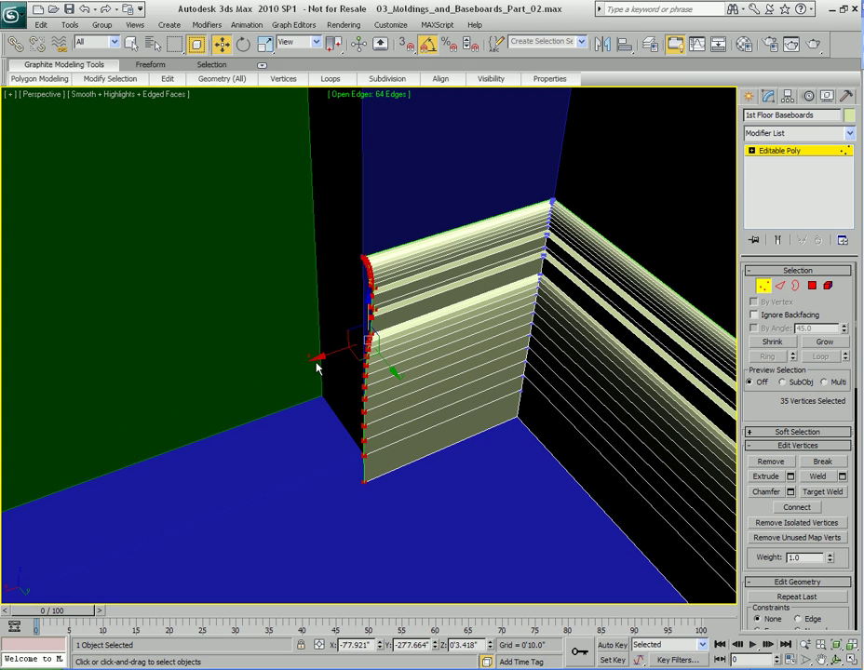
key(q)
mouse_move(441, 78)
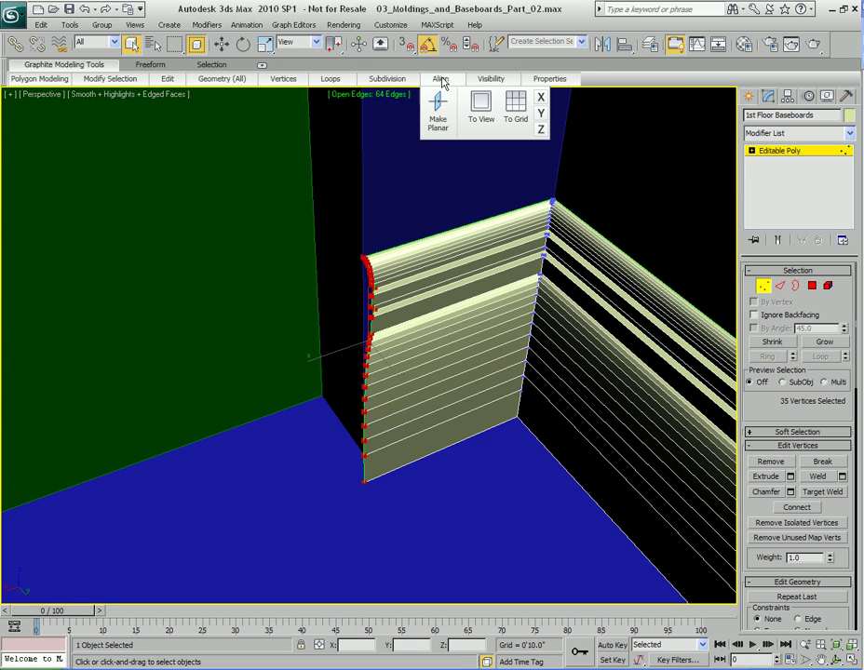
click(540, 97)
Step: Move the end vertices along X, back from the wall edge beside the door
middle_drag(412, 352, 384, 357)
key(w)
drag(345, 357, 386, 350)
mouse_move(428, 326)
middle_down()
mouse_move(432, 351)
mouse_move(429, 342)
middle_up()
key(q)
Step: Select Plane01's vertical wall edge beside the door and copy its absolute X value from the Move Transform Type-In
key(1)
click(434, 239)
key(2)
click(420, 256)
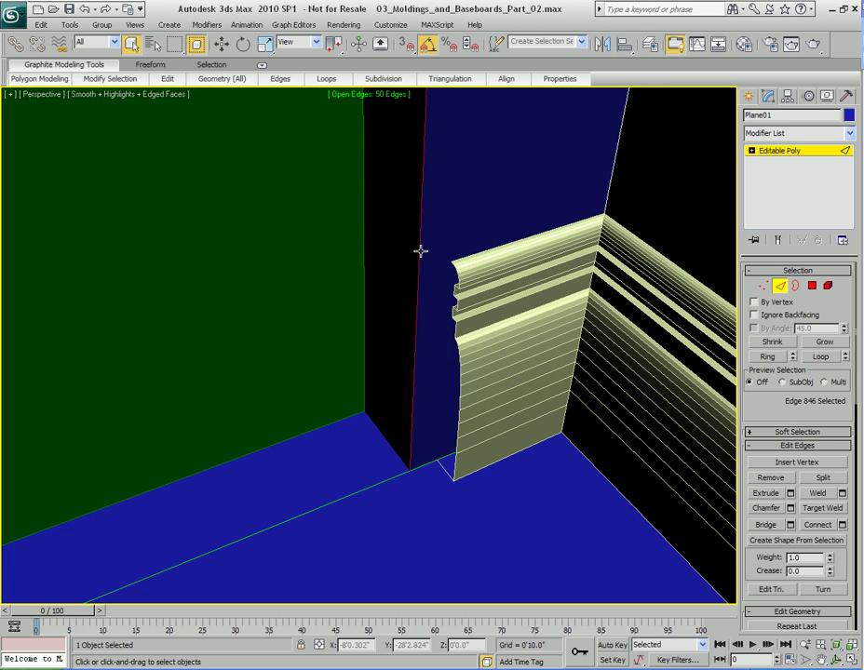
scroll(421, 267, down, 3)
scroll(424, 234, down, 3)
middle_drag(424, 234, 416, 324)
key(w)
middle_drag(404, 217, 419, 290)
middle_drag(423, 188, 418, 259)
key(F12)
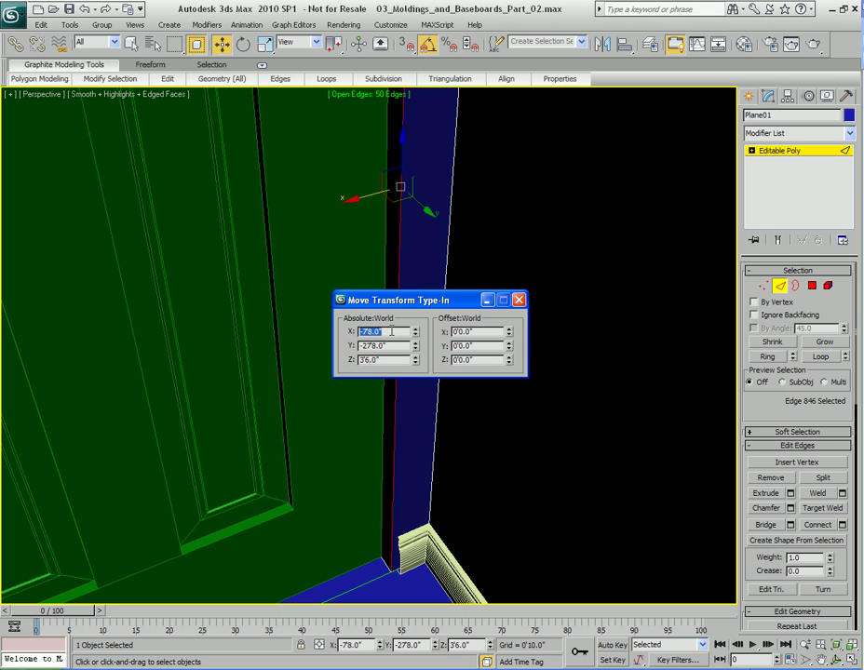
click(520, 300)
Step: Return to the 1st Floor Baseboards and reactivate the selected vertices at its door end
middle_drag(477, 387, 512, 243)
scroll(511, 243, up, 5)
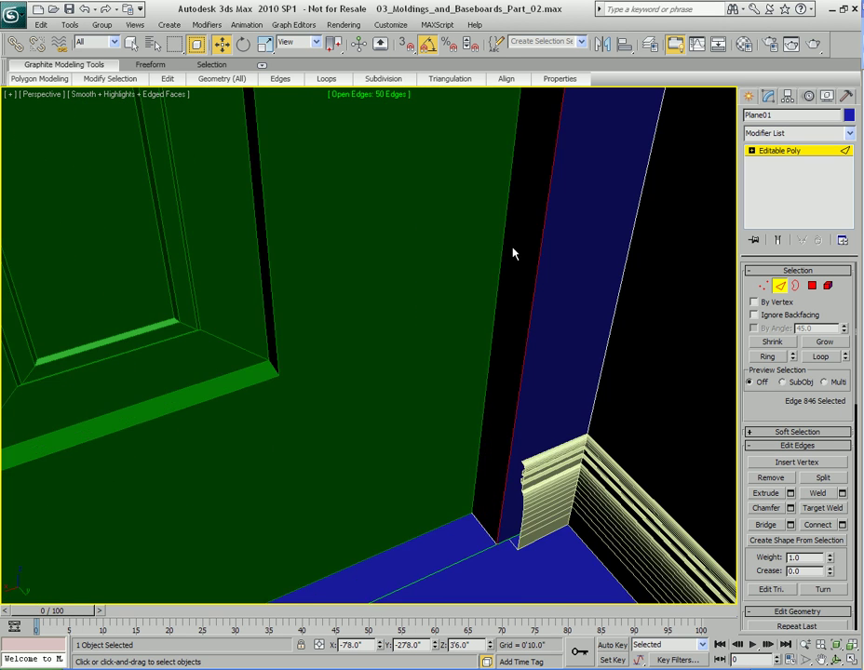
key(q)
middle_drag(566, 400, 440, 243)
scroll(440, 241, up, 3)
key(2)
key(1)
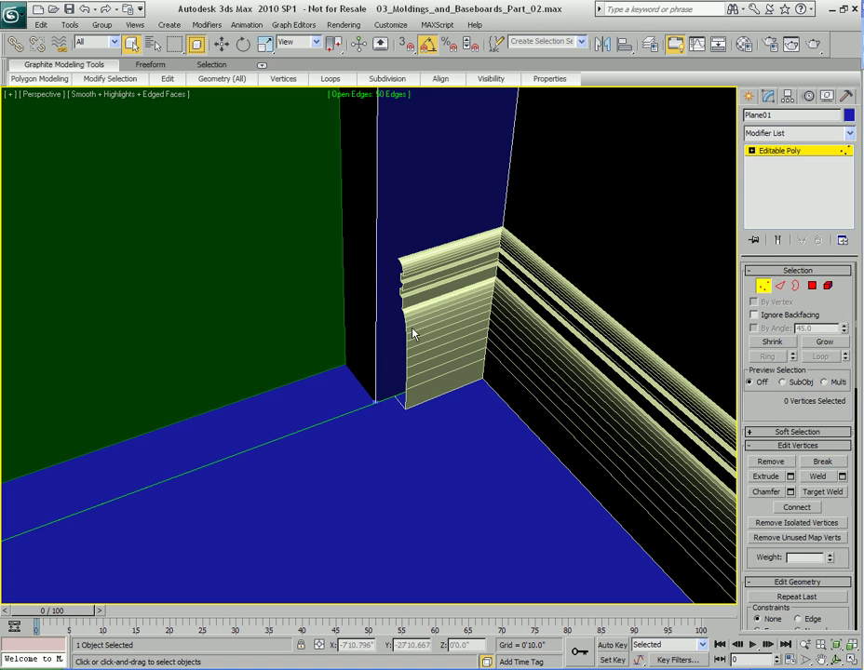
key(1)
click(440, 254)
key(1)
Step: Set the absolute X position of the baseboard's end vertices to -7'8.0" with the Move Transform Type-In
key(w)
key(F12)
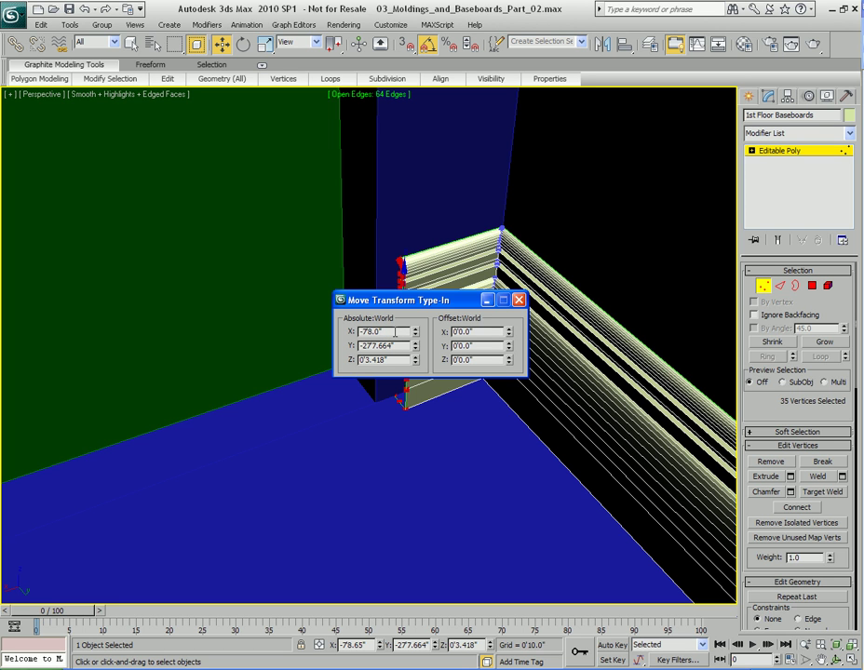
key(Return)
click(519, 301)
mouse_move(451, 328)
alt+middle_down()
mouse_move(479, 331)
mouse_move(429, 347)
mouse_move(482, 323)
mouse_move(457, 341)
alt+middle_up()
scroll(479, 331, up, 4)
key(1)
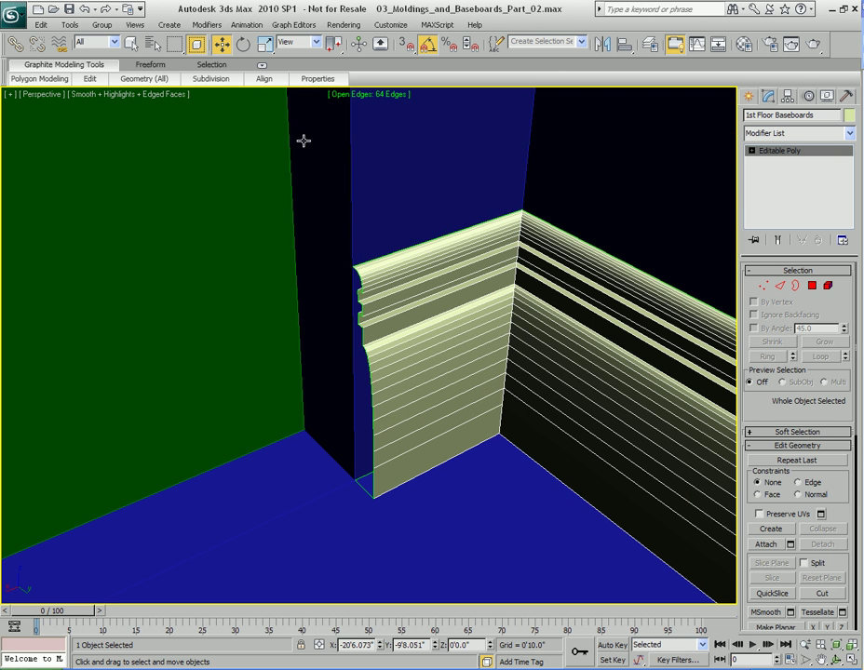
Step: Isolate the 1st Floor Baseboards and extrude the bottom back edge at the door end upward into a new polygon
key(alt+q)
key(1)
key(z)
alt+middle_drag(363, 330, 432, 477)
key(2)
click(400, 477)
shift+drag(354, 391, 368, 268)
Step: Target weld the extruded edge to the baseboard's top back edge at the door end
key(q)
right_click(391, 344)
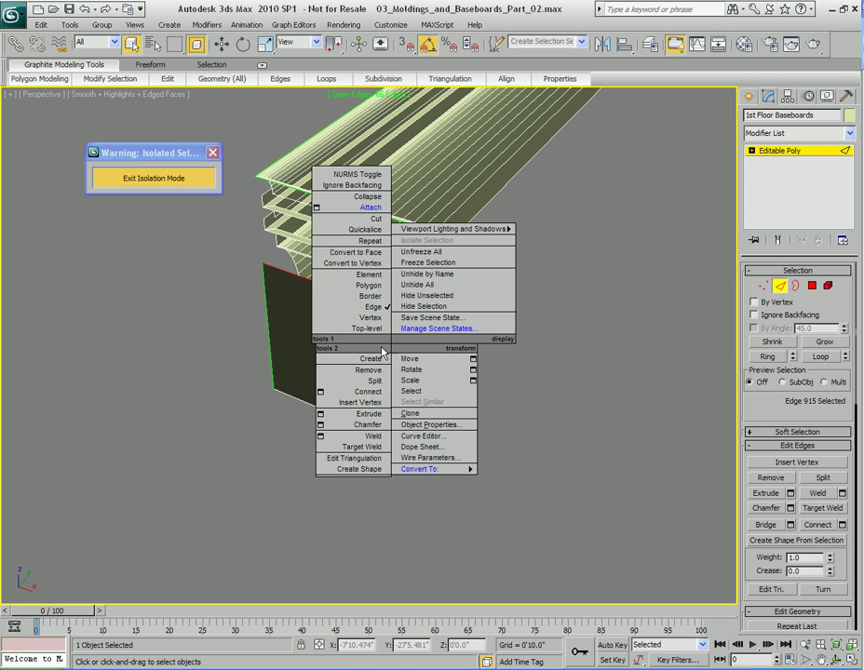
click(363, 447)
click(420, 227)
Step: Cap the open border at the baseboard's door end
alt+middle_drag(451, 303, 359, 334)
key(3)
click(359, 334)
right_click(390, 320)
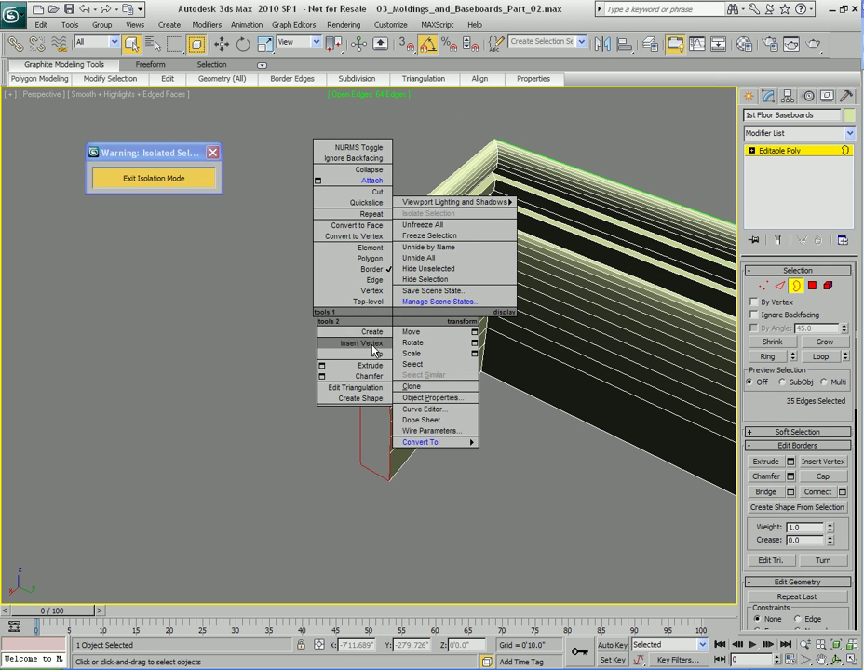
click(376, 354)
Step: Delete the helper polygon on the back of the capped baseboard end and leave isolation mode
alt+middle_drag(347, 366, 362, 290)
key(4)
click(362, 290)
key(Delete)
alt+middle_drag(427, 345, 324, 371)
key(4)
click(167, 179)
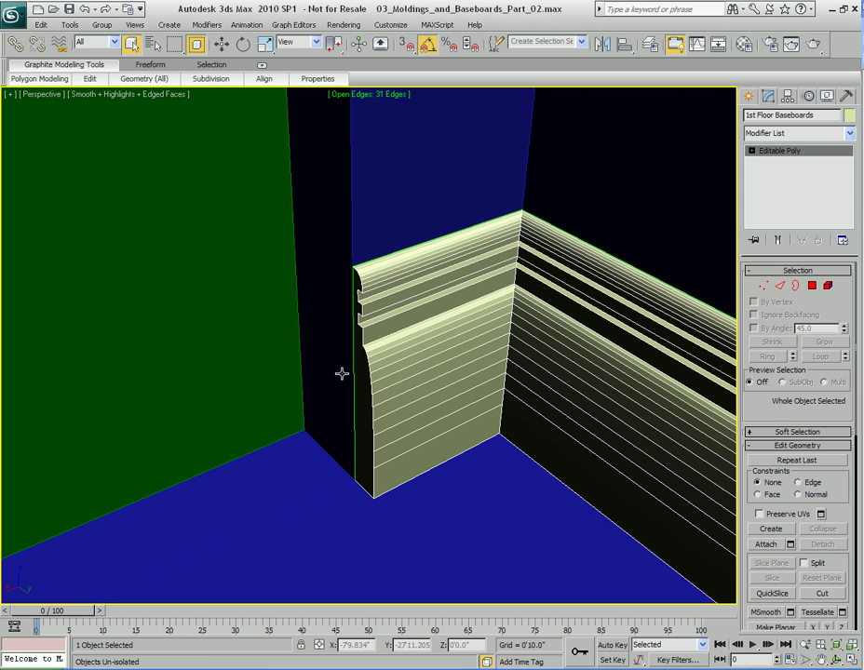
Step: Inspect the capped baseboard end in the room and the remaining baseboards along the hallway
key(4)
scroll(364, 408, up, 5)
alt+middle_drag(460, 380, 378, 393)
scroll(378, 393, down, 9)
alt+middle_drag(480, 433, 353, 380)
scroll(353, 380, up, 6)
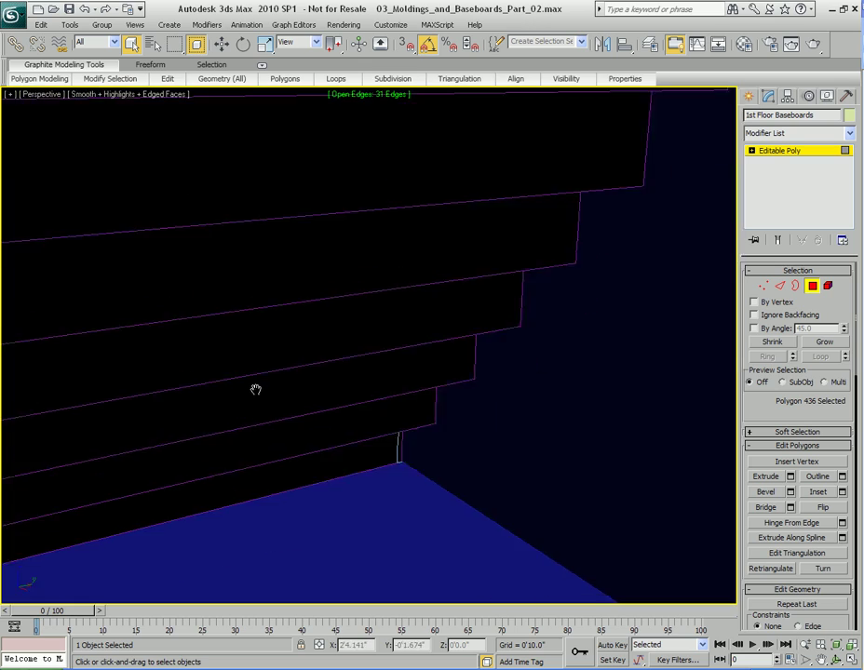
scroll(224, 389, down, 8)
scroll(459, 382, up, 6)
alt+middle_drag(459, 382, 413, 362)
scroll(341, 380, up, 3)
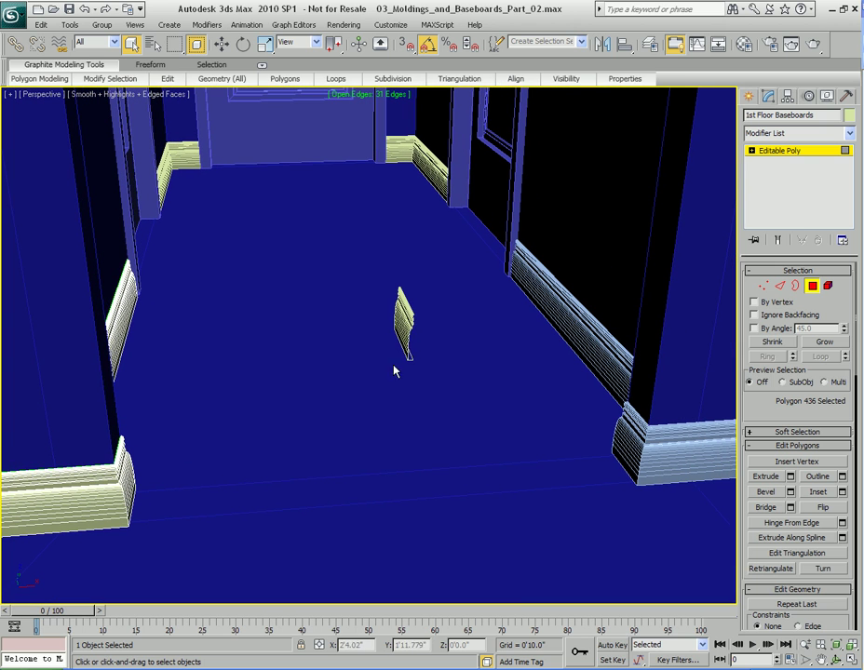
Step: Try deleting the spare baseboard piece, Object01, from the middle of the hallway floor, and undo the deletion
key(4)
click(414, 342)
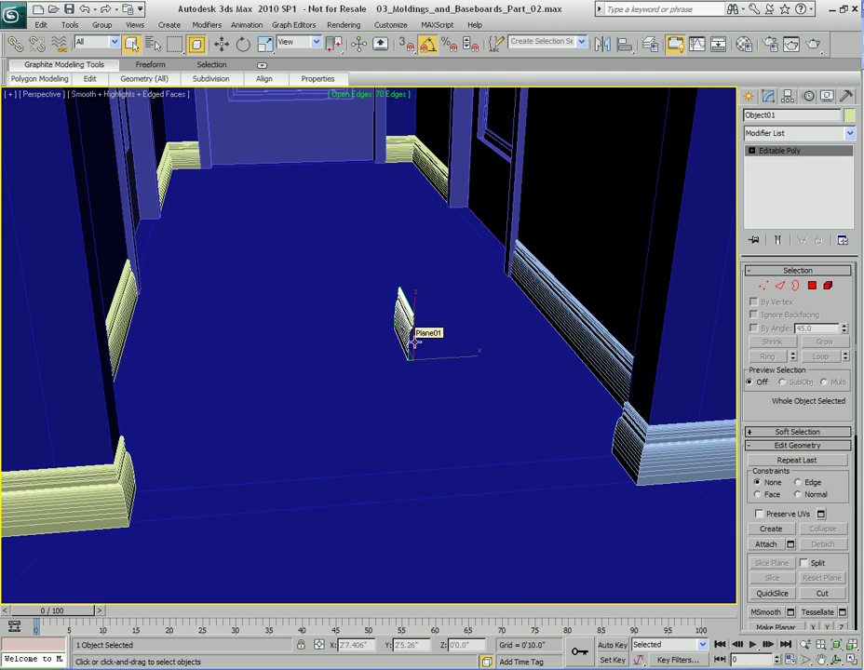
key(Delete)
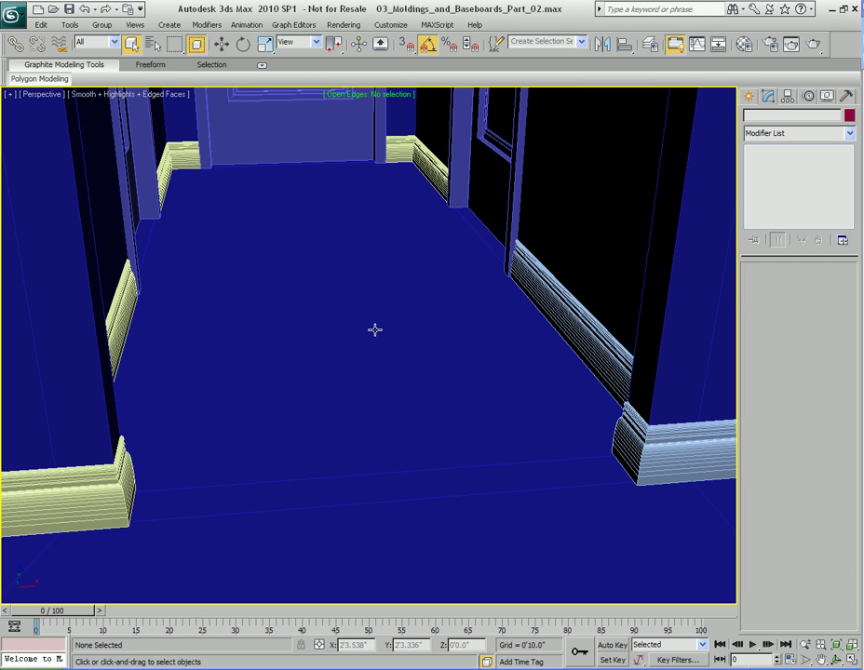
middle_drag(410, 341, 392, 380)
key(ctrl+z)
scroll(394, 378, down, 3)
scroll(393, 379, up, 6)
scroll(393, 380, down, 5)
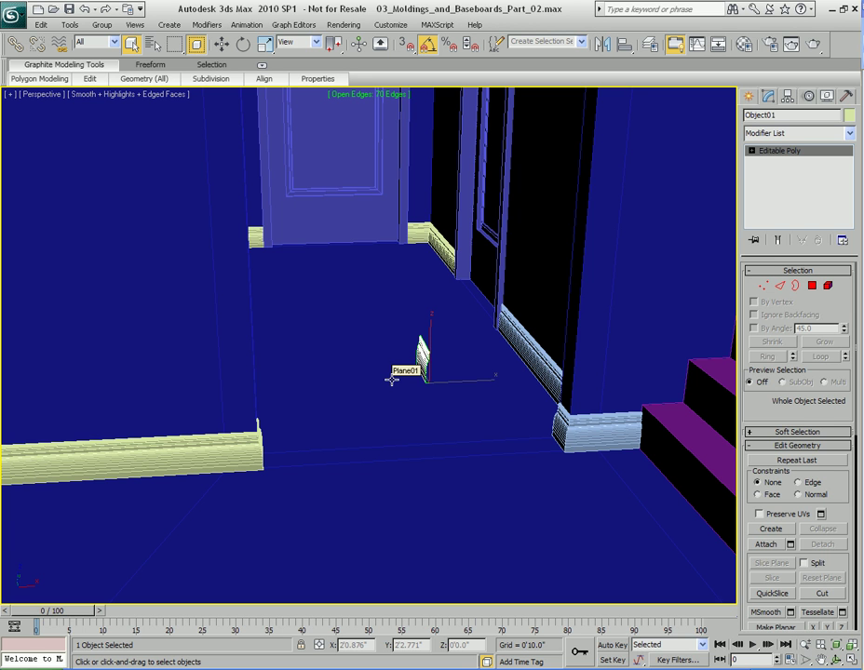
alt+middle_drag(392, 380, 383, 377)
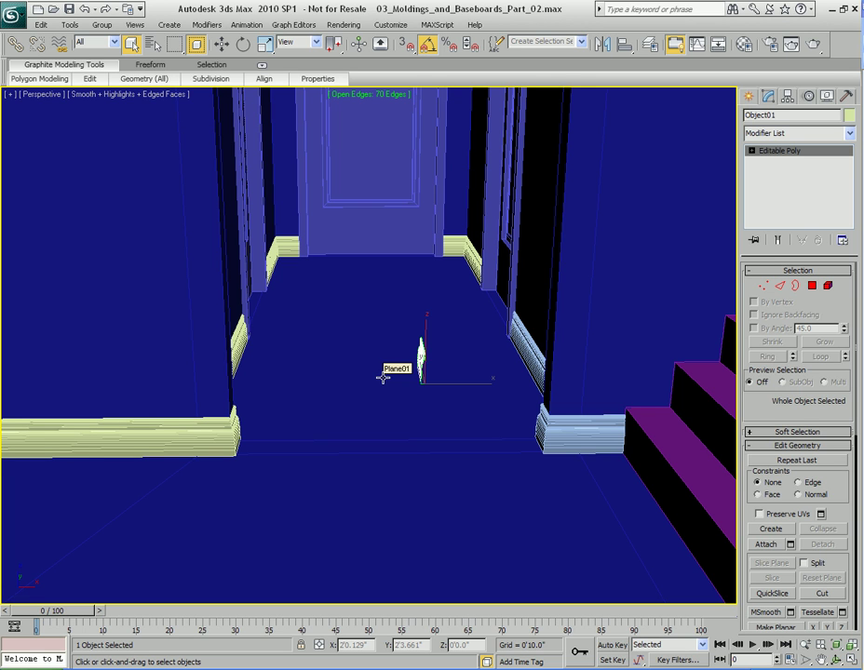
alt+middle_drag(401, 407, 392, 394)
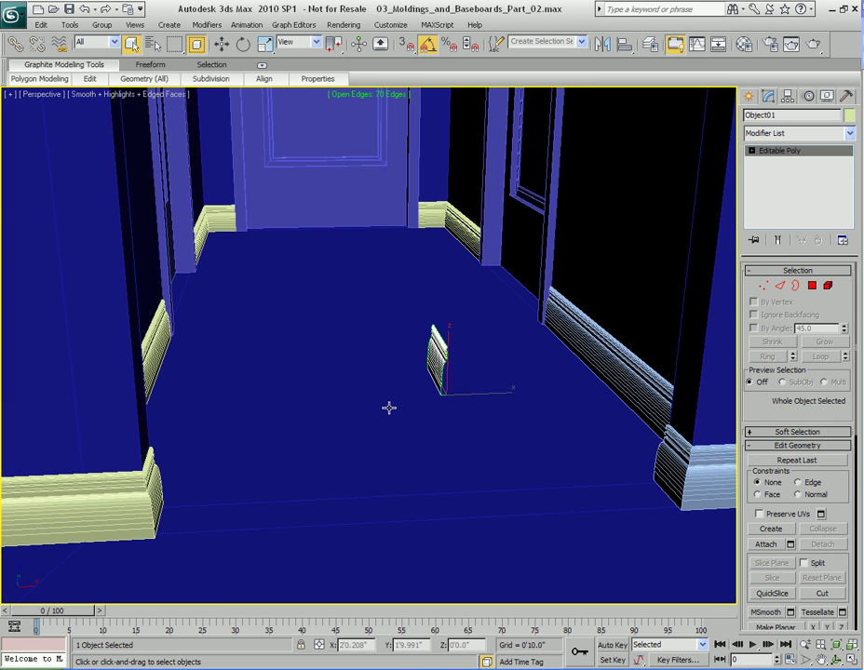